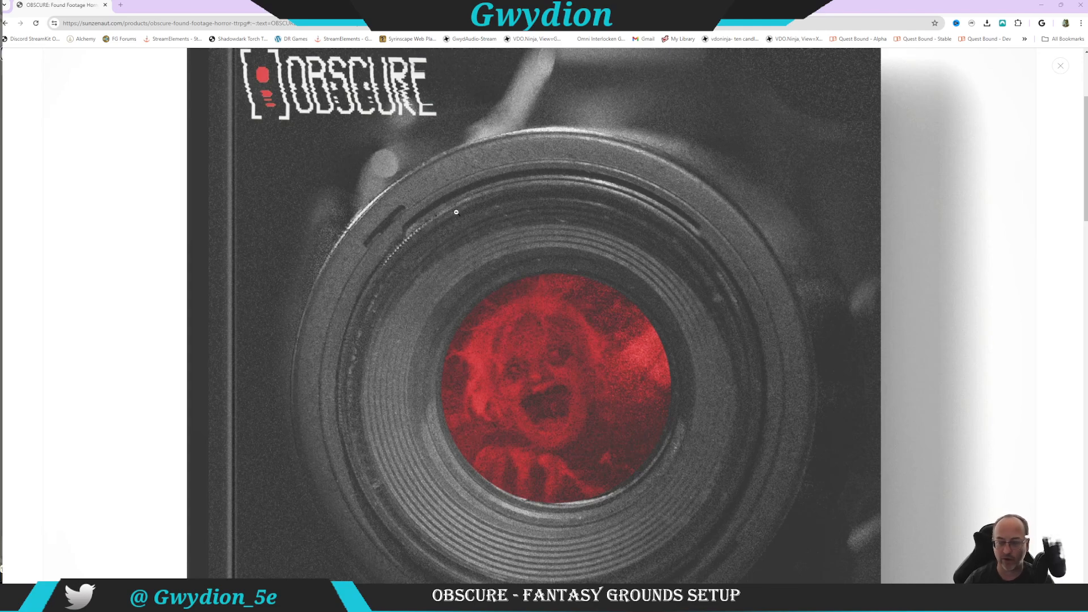
Step: Close the enlarged book cover, switch to Fantasy Grounds and review the contents of the Obscure module in the module library
{"action": "left_click", "coordinate": [1062, 72]}
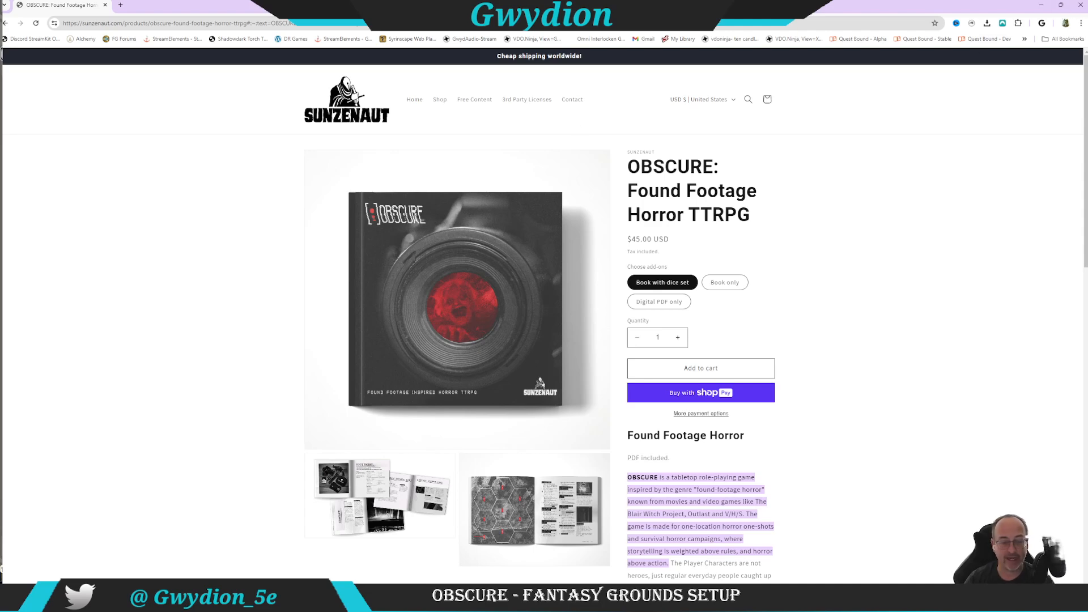
{"action": "key", "text": "alt+Tab"}
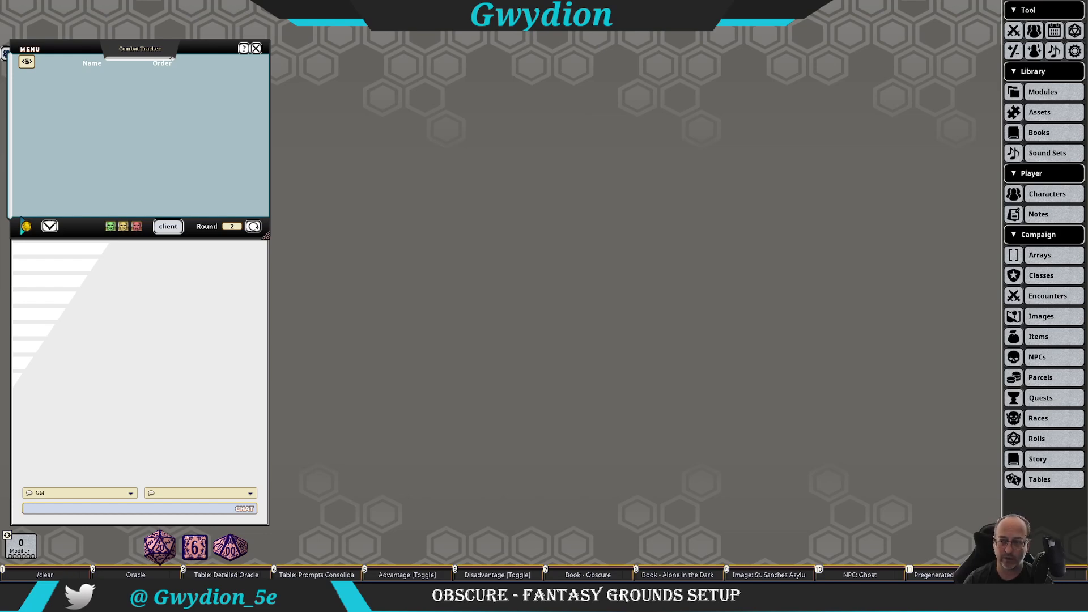
{"action": "left_click", "coordinate": [1046, 96]}
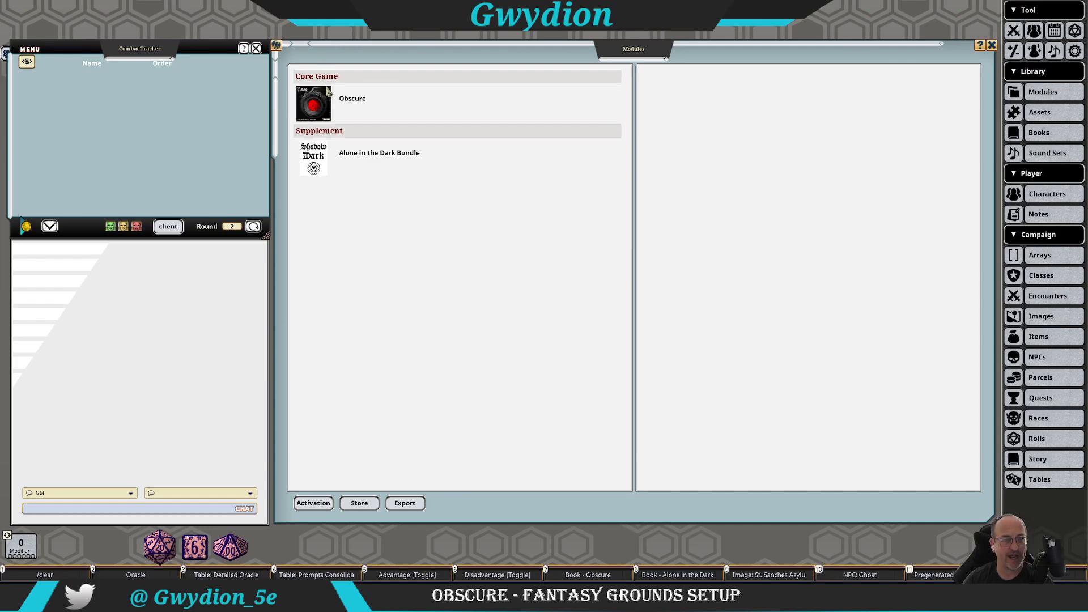
{"action": "left_click", "coordinate": [353, 101]}
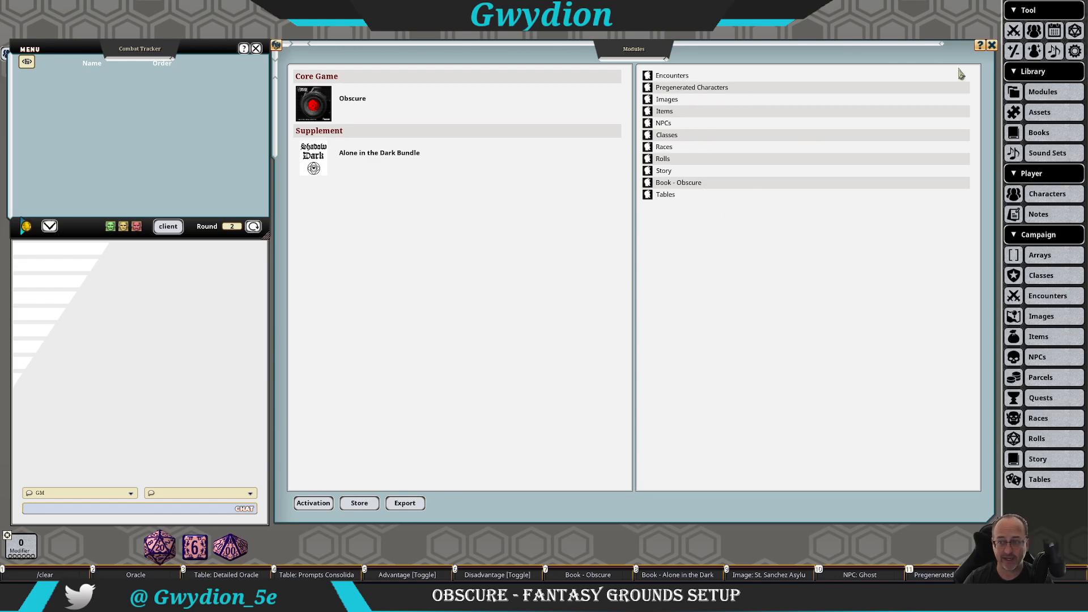
{"action": "left_click", "coordinate": [991, 45]}
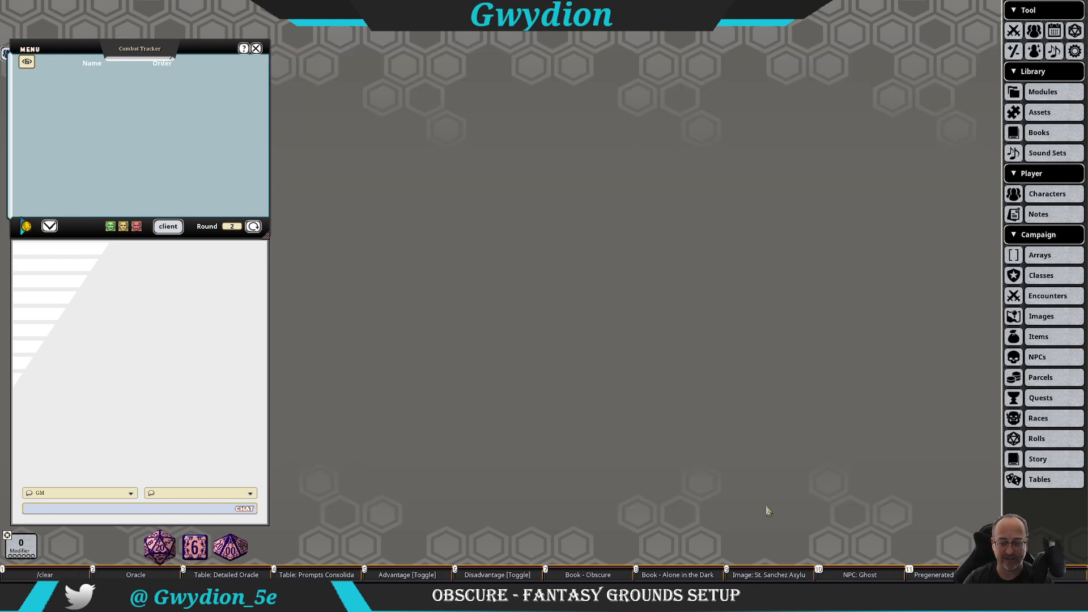
Step: Open the Obscure book and page through the Credits and Intro chapters from the Cover to the Energy Points page
{"action": "left_click", "coordinate": [590, 574]}
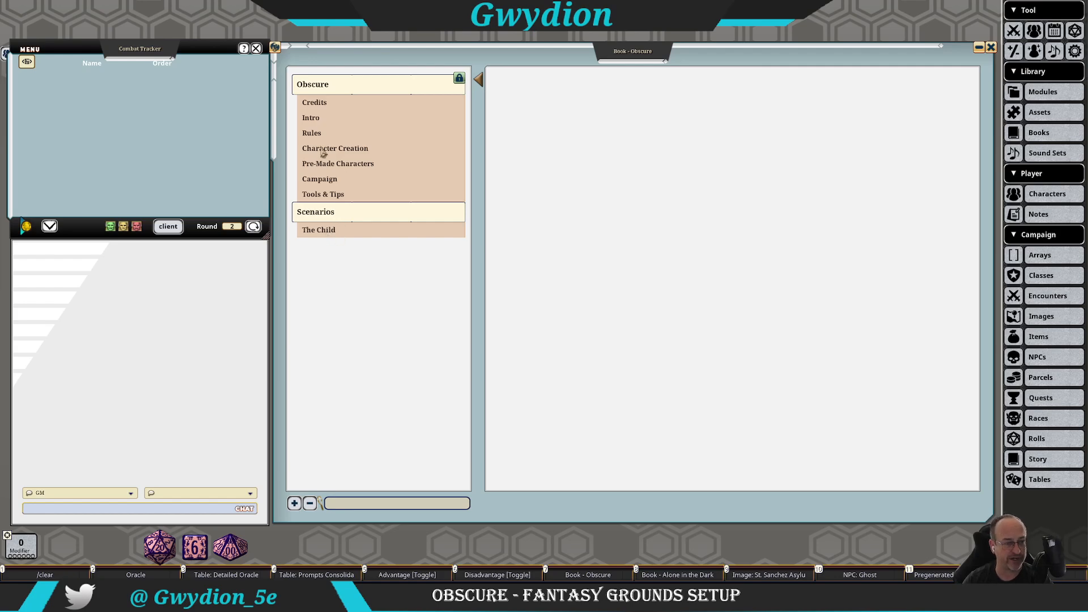
{"action": "left_click", "coordinate": [317, 105]}
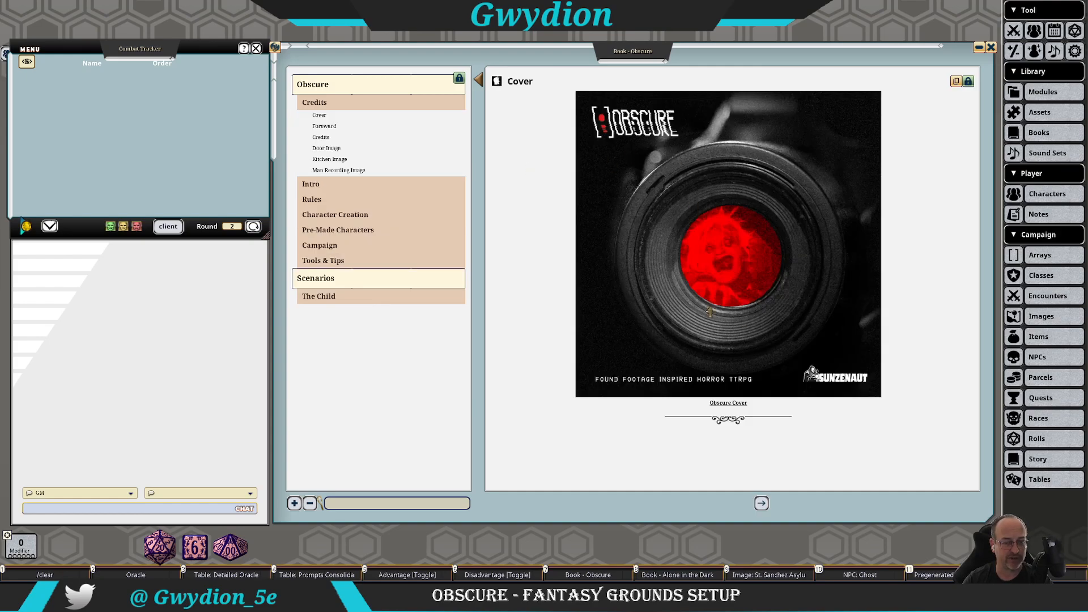
{"action": "left_click", "coordinate": [762, 507]}
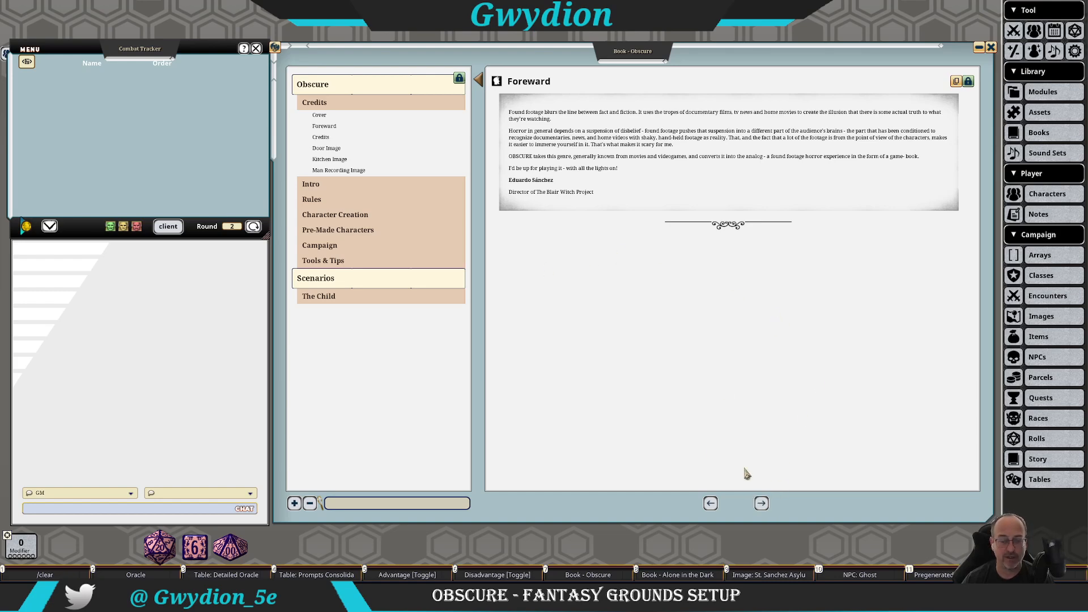
{"action": "left_click", "coordinate": [763, 504]}
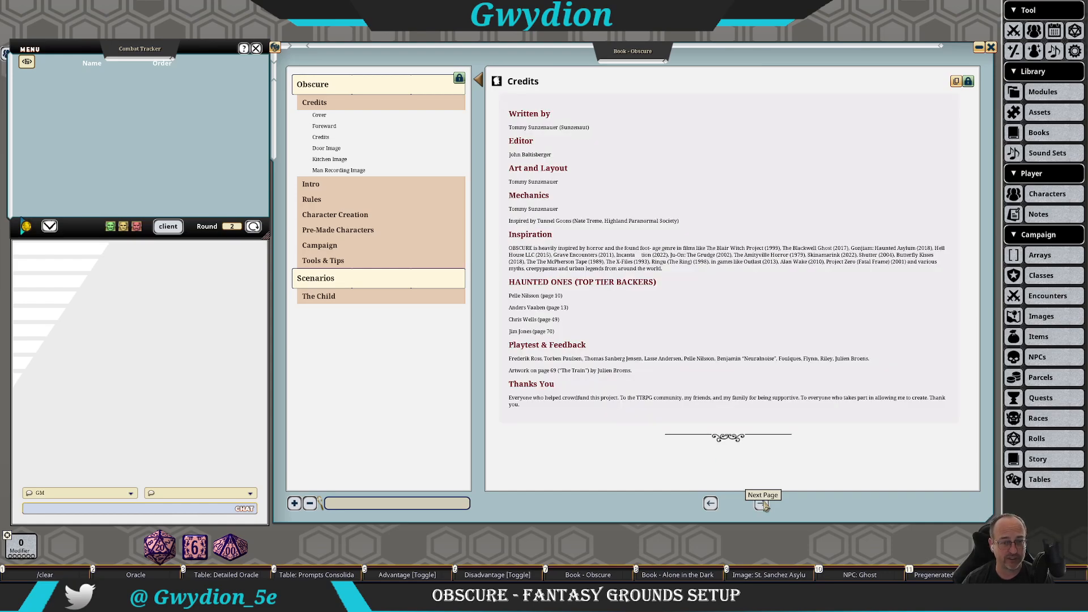
{"action": "left_click", "coordinate": [763, 504]}
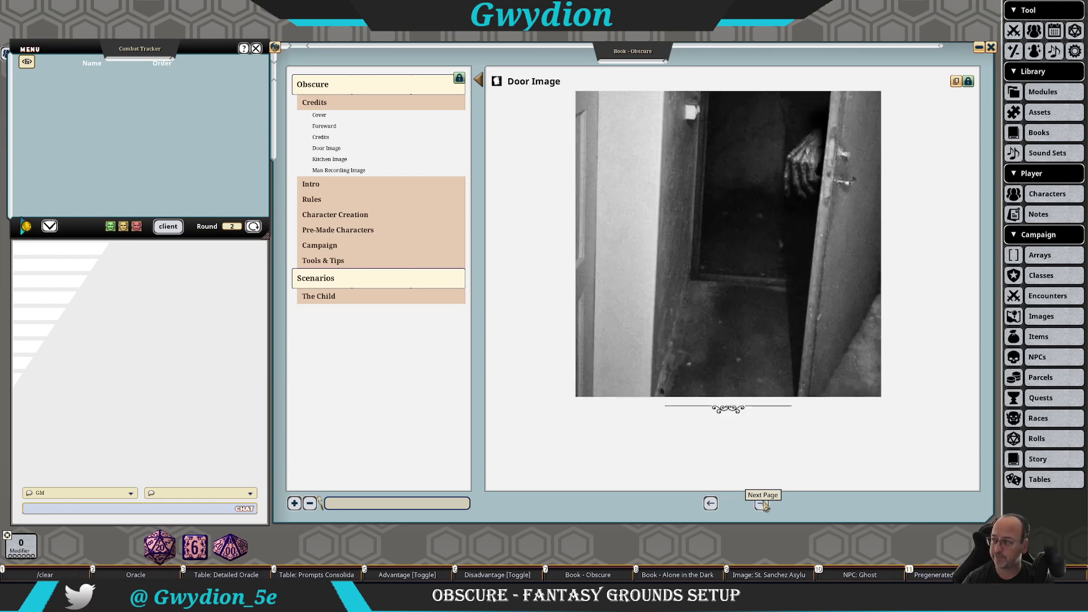
{"action": "left_click", "coordinate": [762, 504]}
{"action": "left_click", "coordinate": [763, 504]}
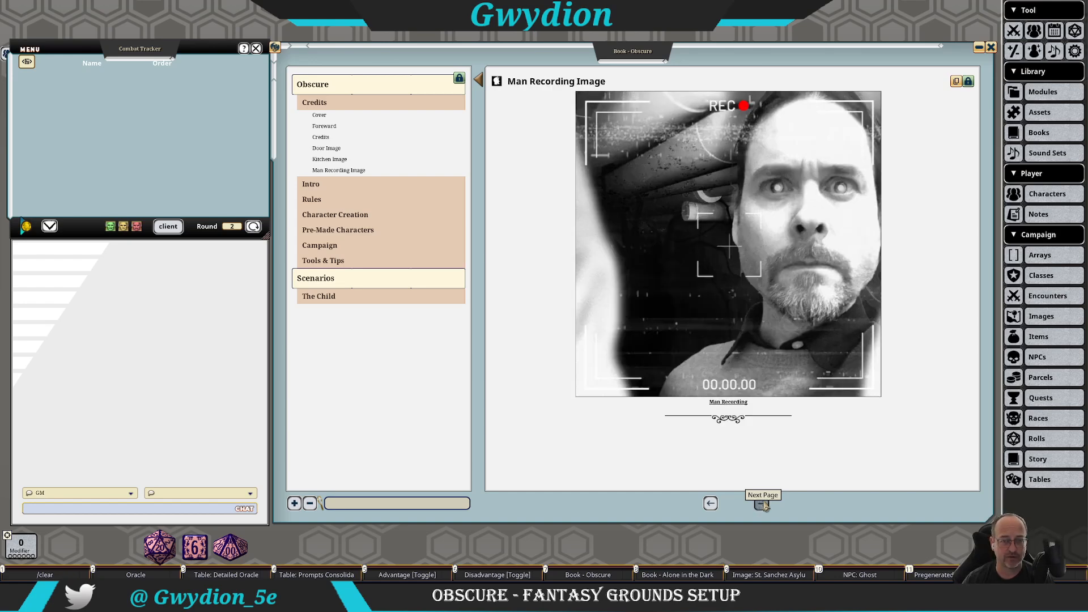
{"action": "left_click", "coordinate": [762, 505]}
{"action": "left_click", "coordinate": [762, 504]}
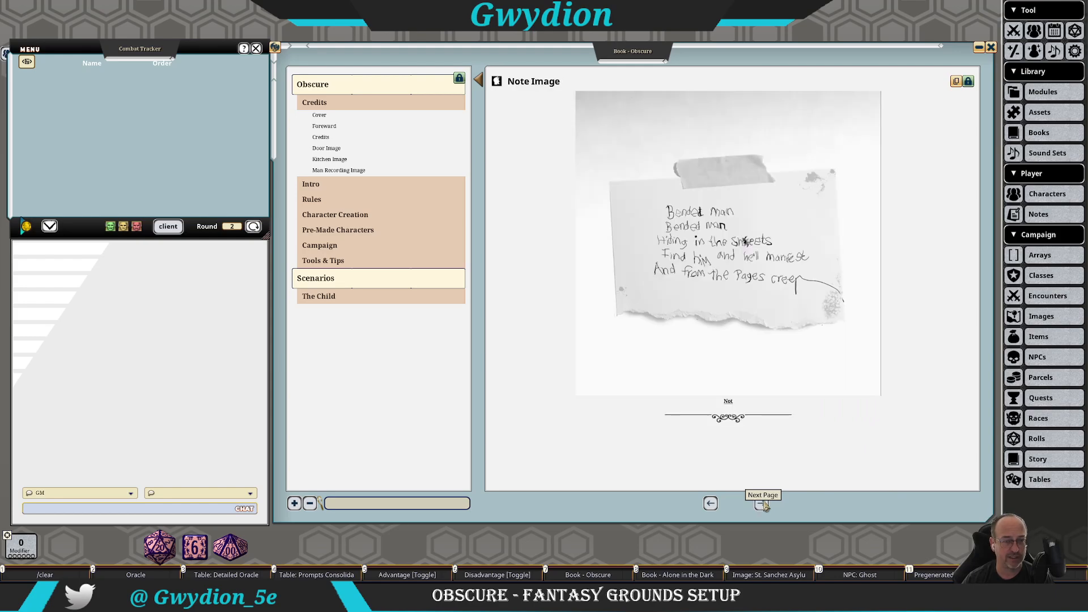
{"action": "left_click", "coordinate": [763, 504]}
{"action": "left_click", "coordinate": [762, 504]}
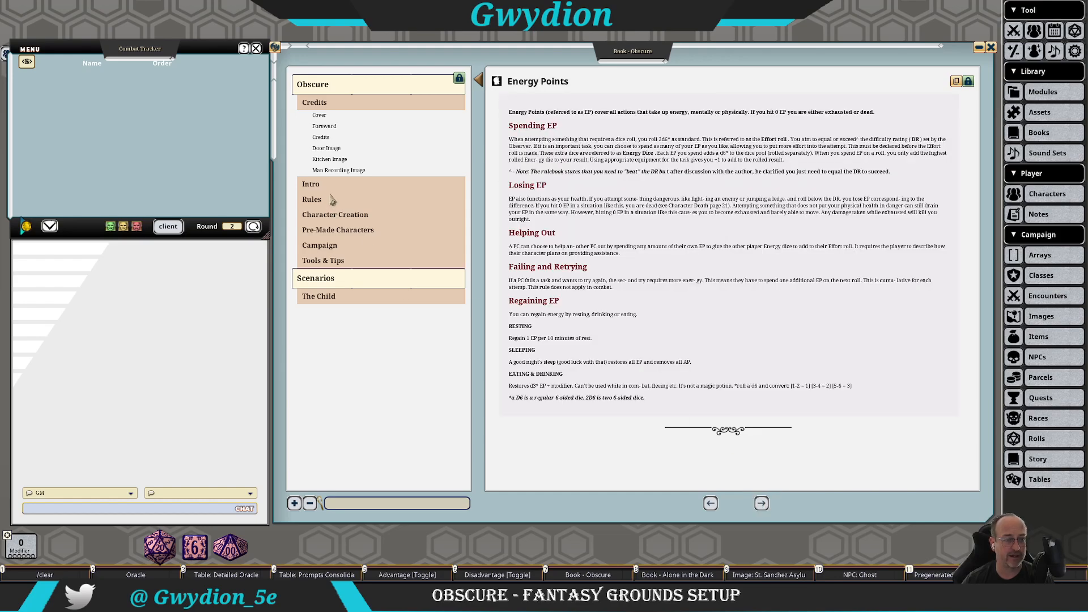
Step: Expand the book's Intro and Rules chapters and view the Anxiety Points and Combat pages and the end of the Rules chapter
{"action": "left_click", "coordinate": [311, 184]}
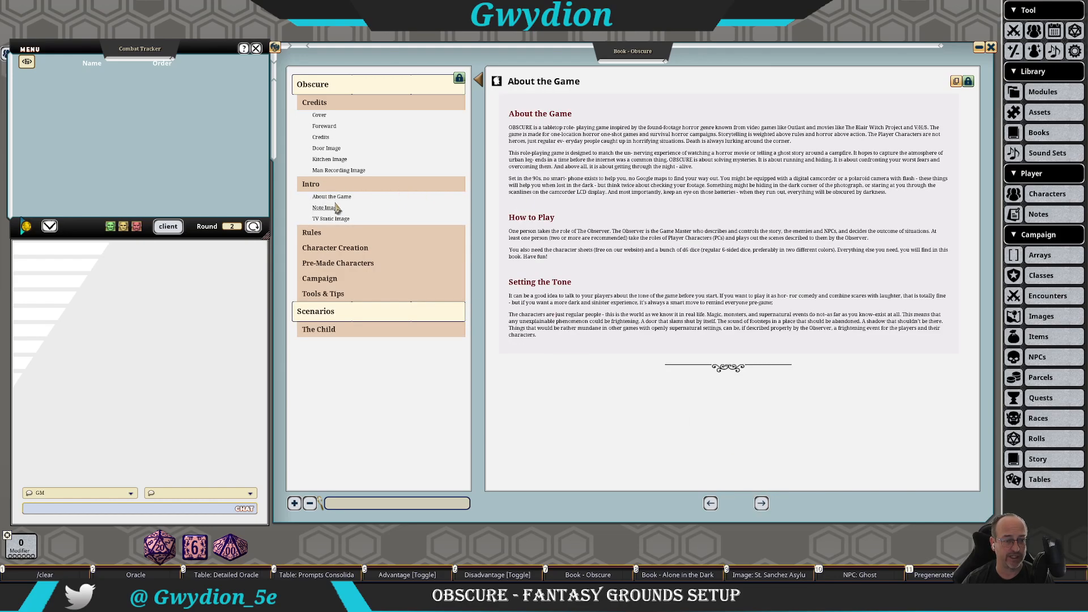
{"action": "left_click", "coordinate": [317, 235]}
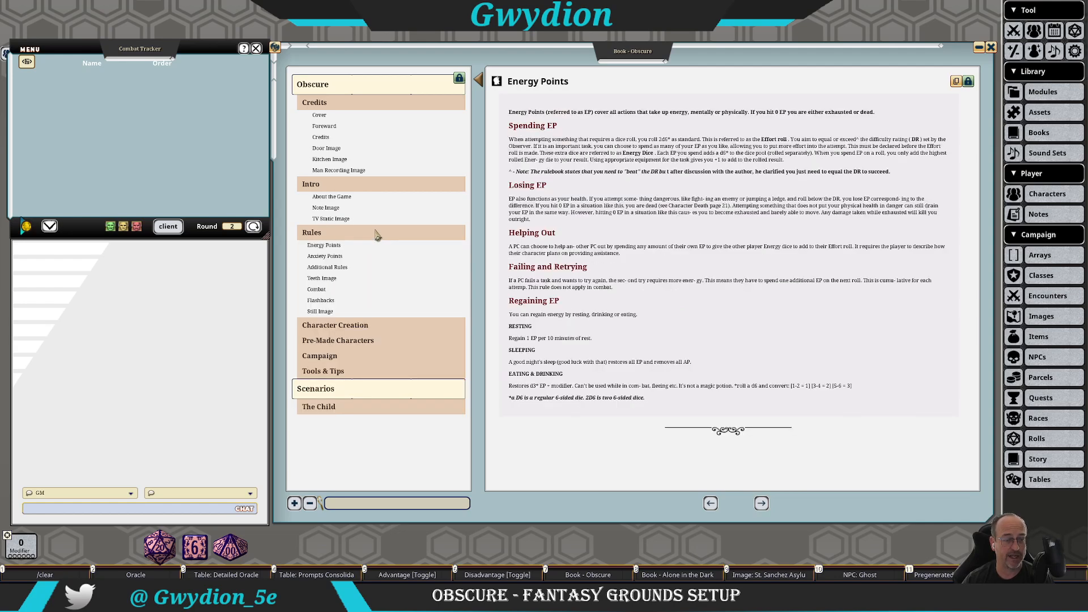
{"action": "left_click", "coordinate": [328, 257]}
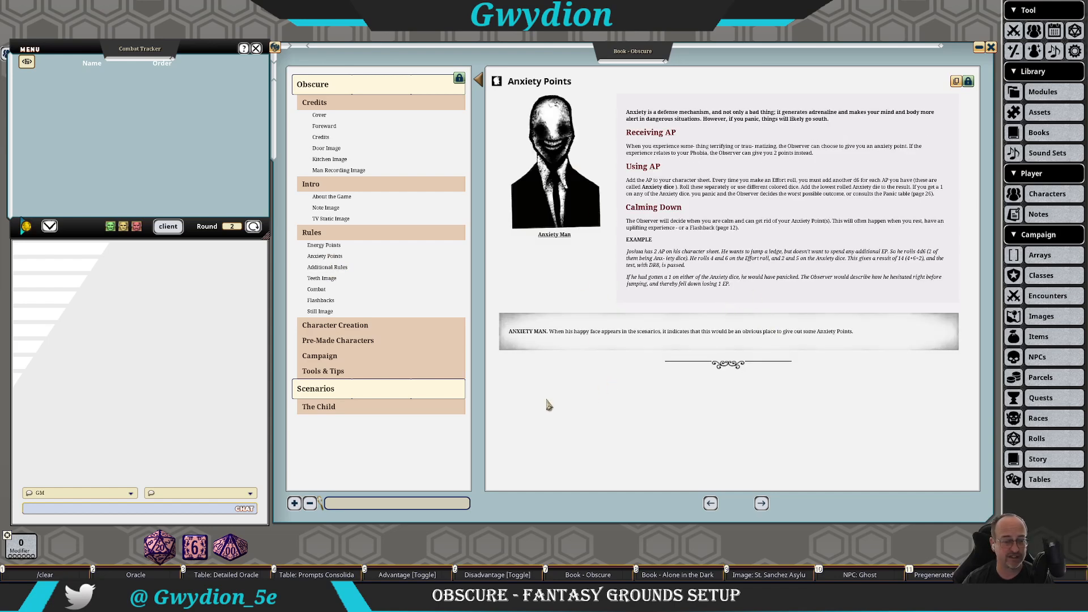
{"action": "left_click", "coordinate": [316, 290]}
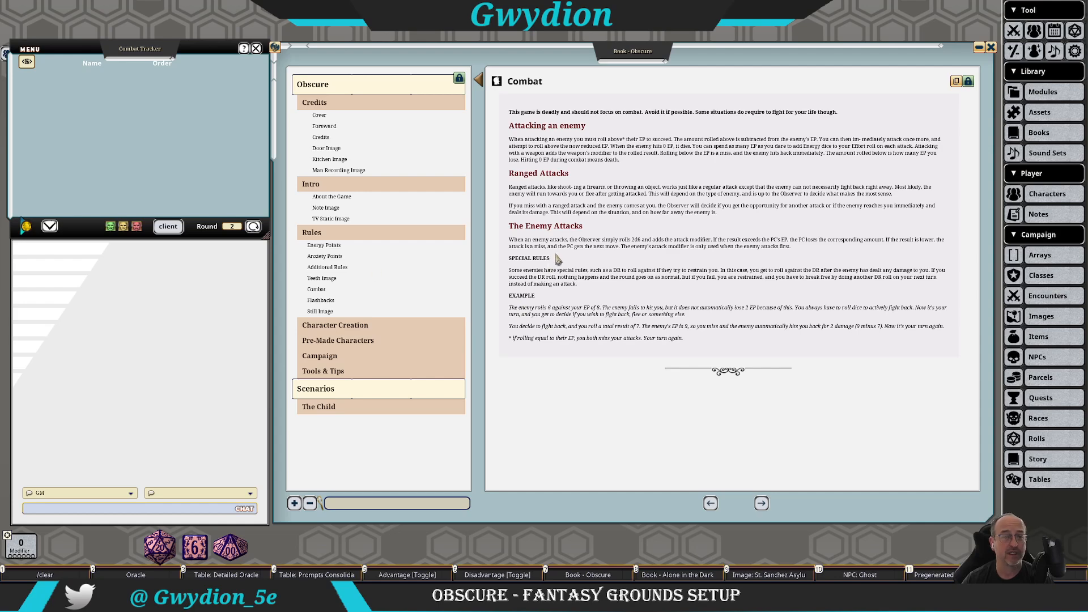
{"action": "left_click", "coordinate": [321, 301]}
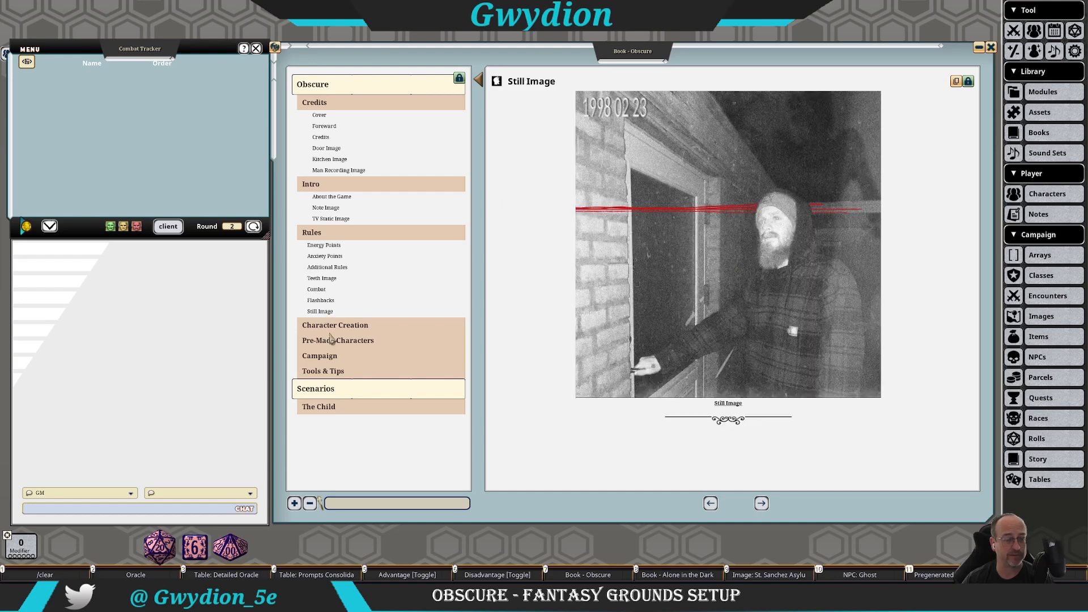
Step: Expand the Character Creation chapter and read through its Character Creation, Equipment and Equipment Image pages
{"action": "left_click", "coordinate": [365, 325]}
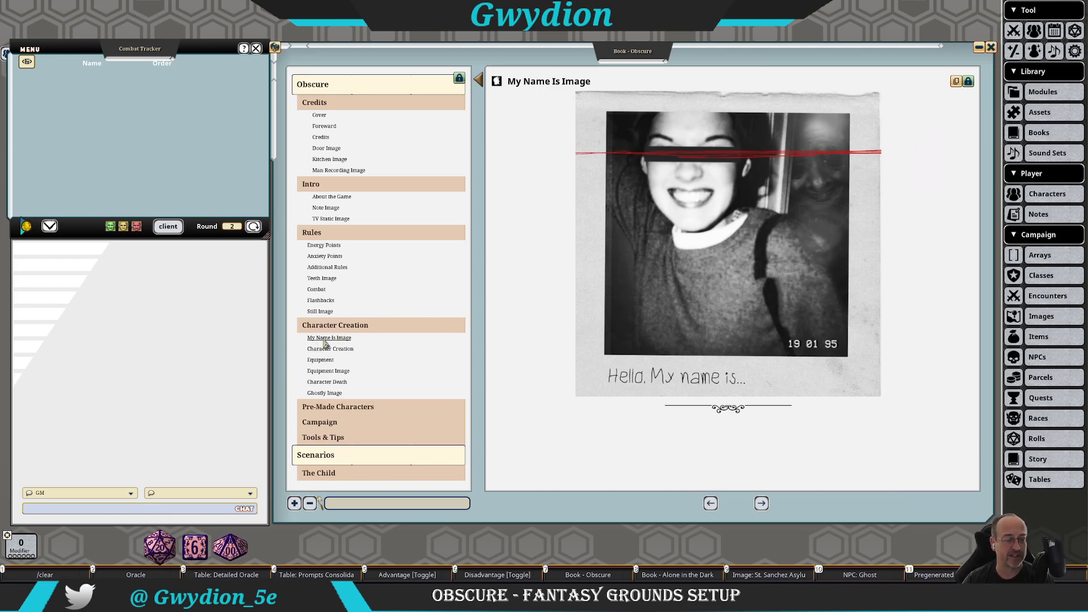
{"action": "left_click", "coordinate": [340, 349]}
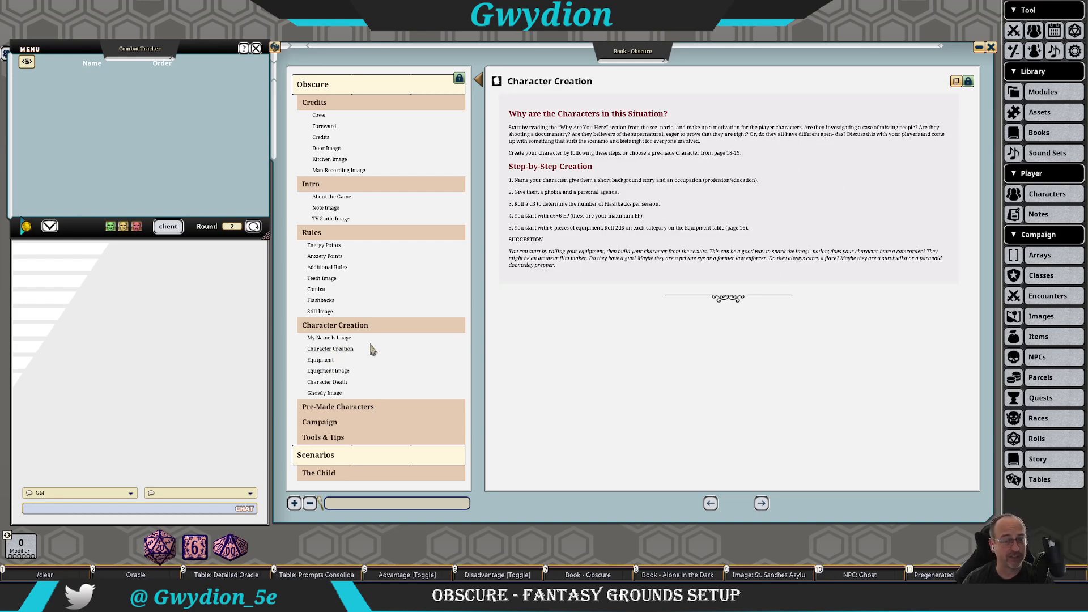
{"action": "left_click", "coordinate": [315, 362]}
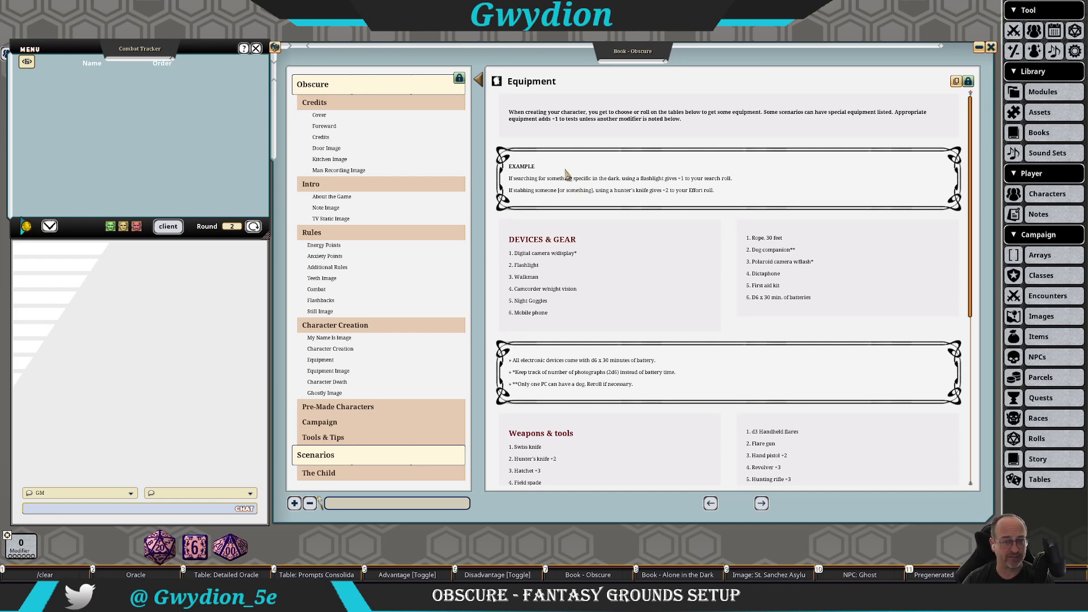
{"action": "scroll", "coordinate": [563, 176], "scroll_direction": "down", "scroll_amount": 3}
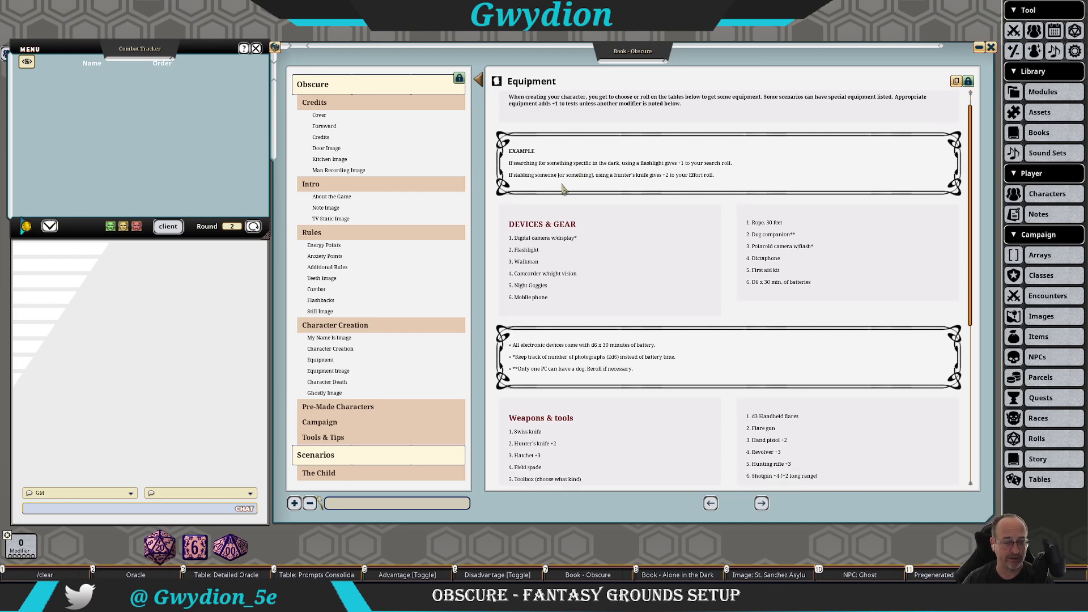
{"action": "scroll", "coordinate": [634, 331], "scroll_direction": "down", "scroll_amount": 15}
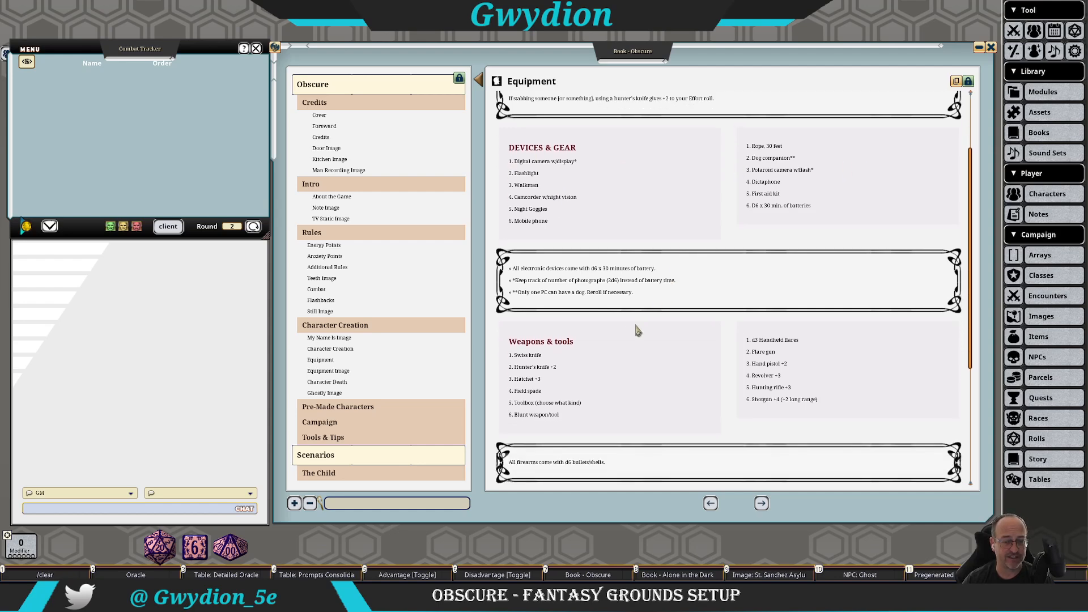
{"action": "scroll", "coordinate": [615, 361], "scroll_direction": "down", "scroll_amount": 2}
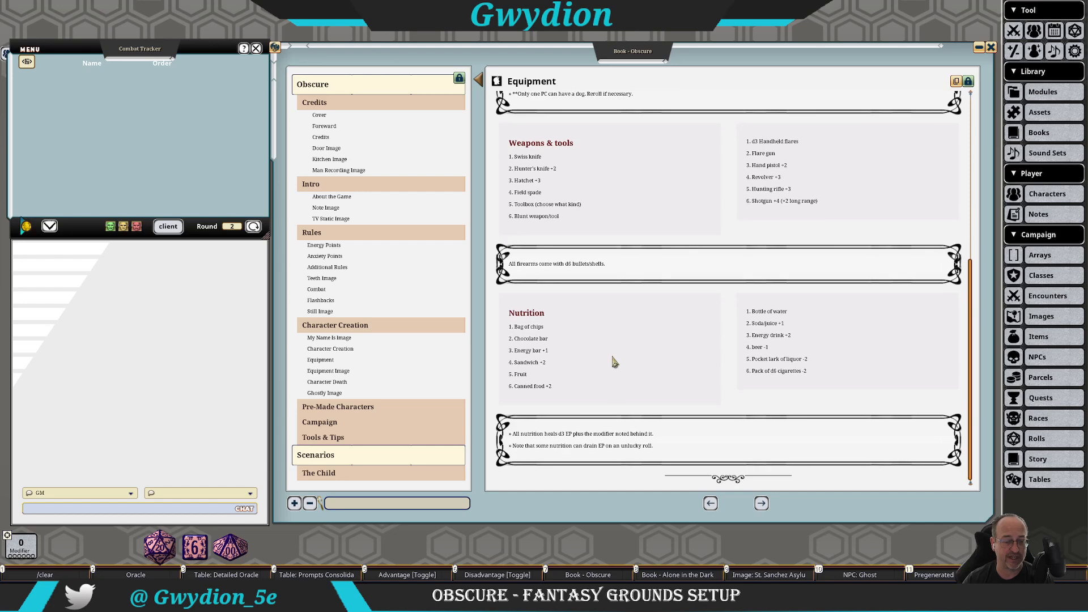
{"action": "left_click", "coordinate": [328, 371]}
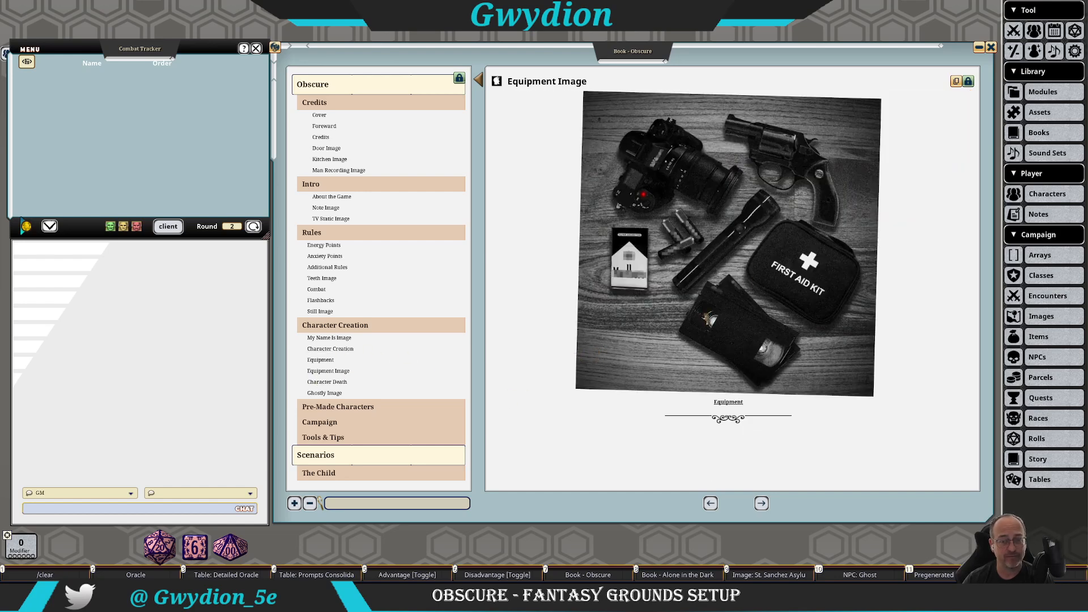
Step: Read the Character Death page and inspect its linked Evil Spirit and Helpful Spirit race records
{"action": "left_click", "coordinate": [327, 381]}
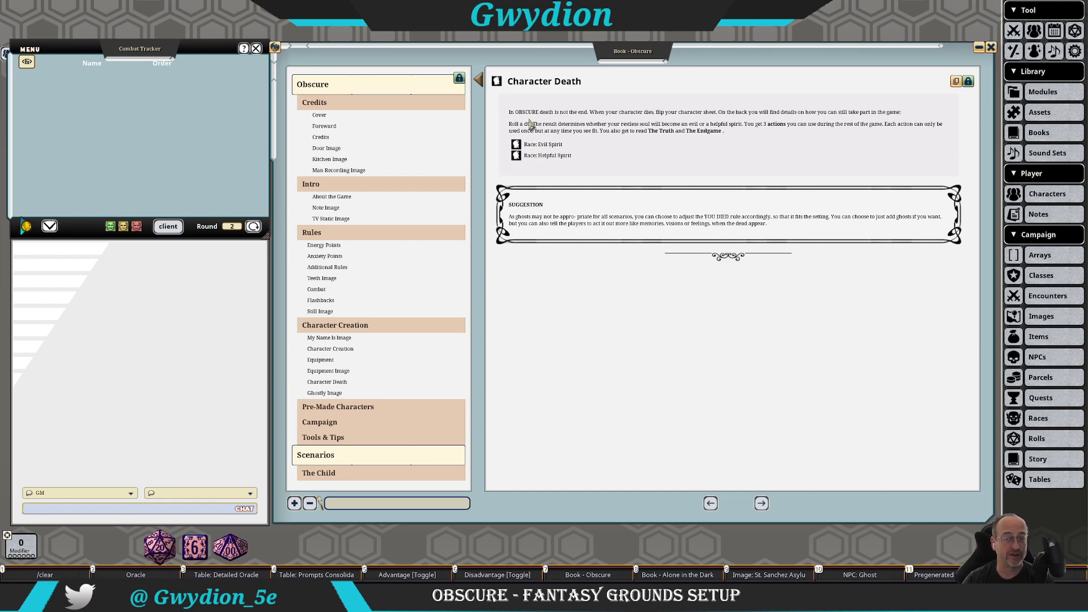
{"action": "left_click", "coordinate": [517, 145]}
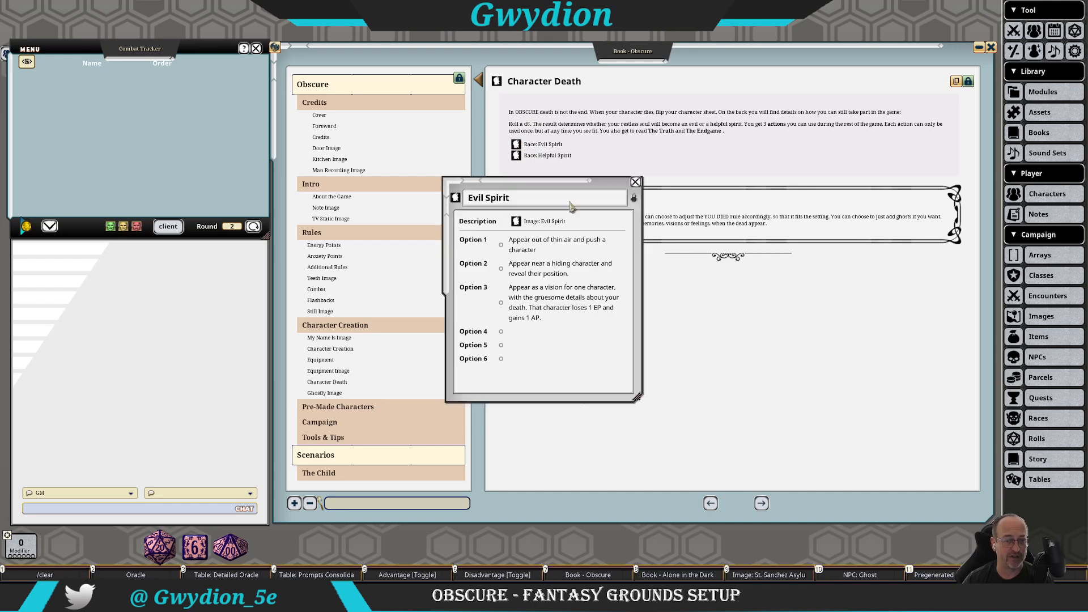
{"action": "left_click_drag", "start_coordinate": [558, 181], "coordinate": [606, 216]}
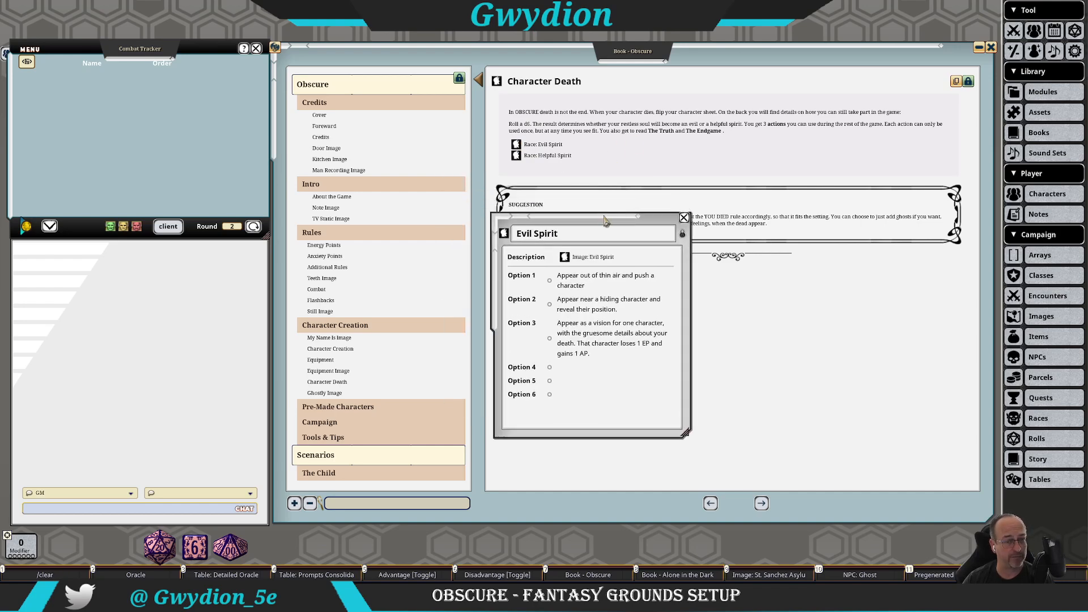
{"action": "left_click", "coordinate": [518, 156]}
{"action": "left_click_drag", "start_coordinate": [556, 188], "coordinate": [767, 222]}
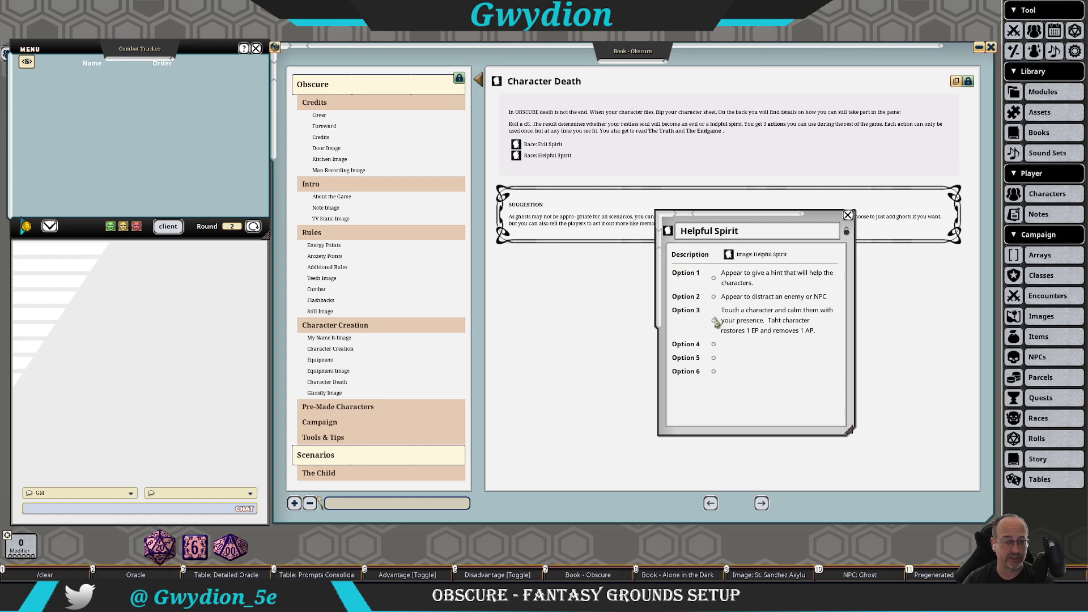
Step: Unlock the Helpful Spirit record, try marking Options 1 and 2, clear both marks, relock the record and close it
{"action": "left_click", "coordinate": [847, 232]}
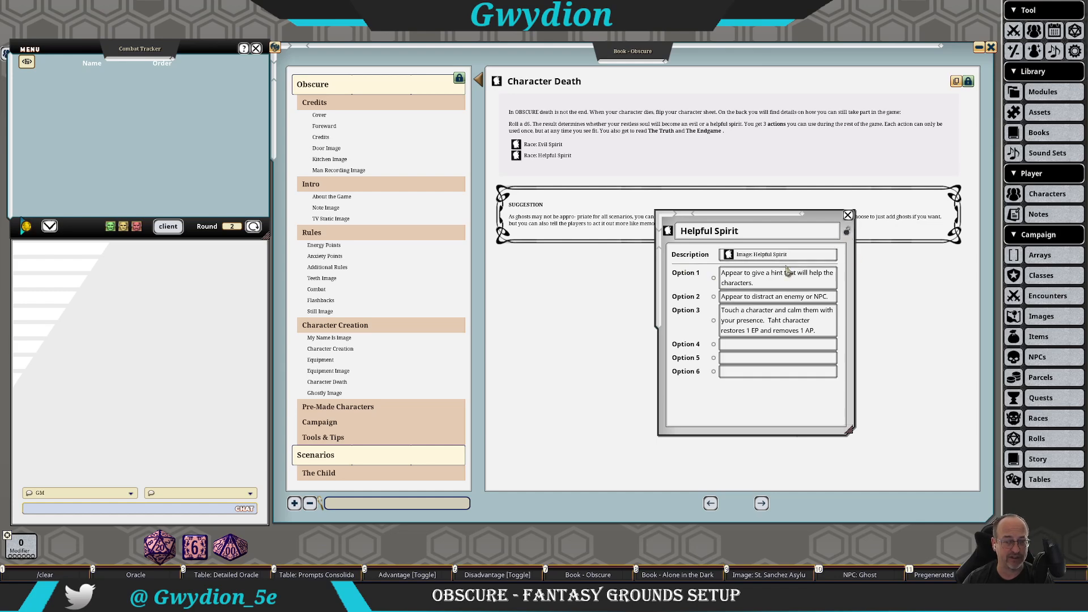
{"action": "left_click", "coordinate": [713, 278]}
{"action": "left_click", "coordinate": [713, 297]}
{"action": "left_click", "coordinate": [846, 232]}
{"action": "left_click", "coordinate": [847, 231]}
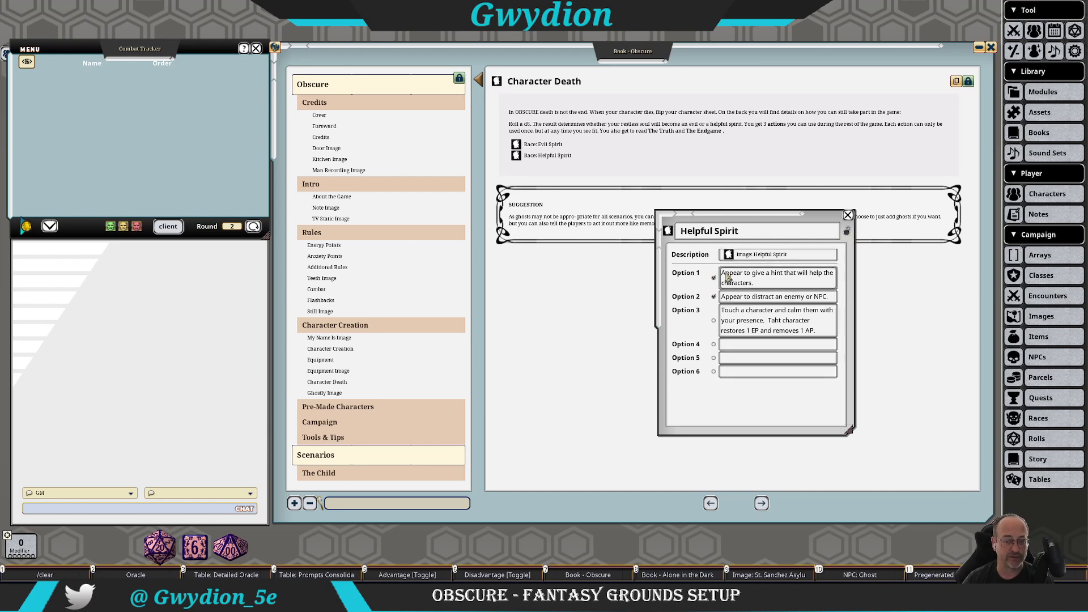
{"action": "left_click", "coordinate": [714, 277]}
{"action": "left_click", "coordinate": [714, 297]}
{"action": "left_click", "coordinate": [847, 232]}
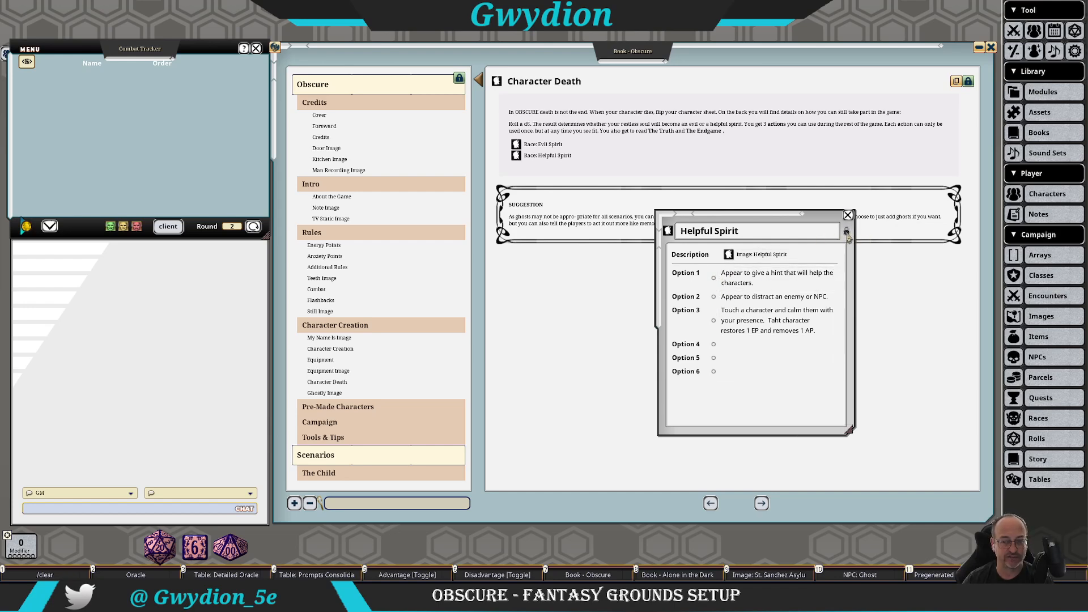
{"action": "left_click", "coordinate": [848, 215]}
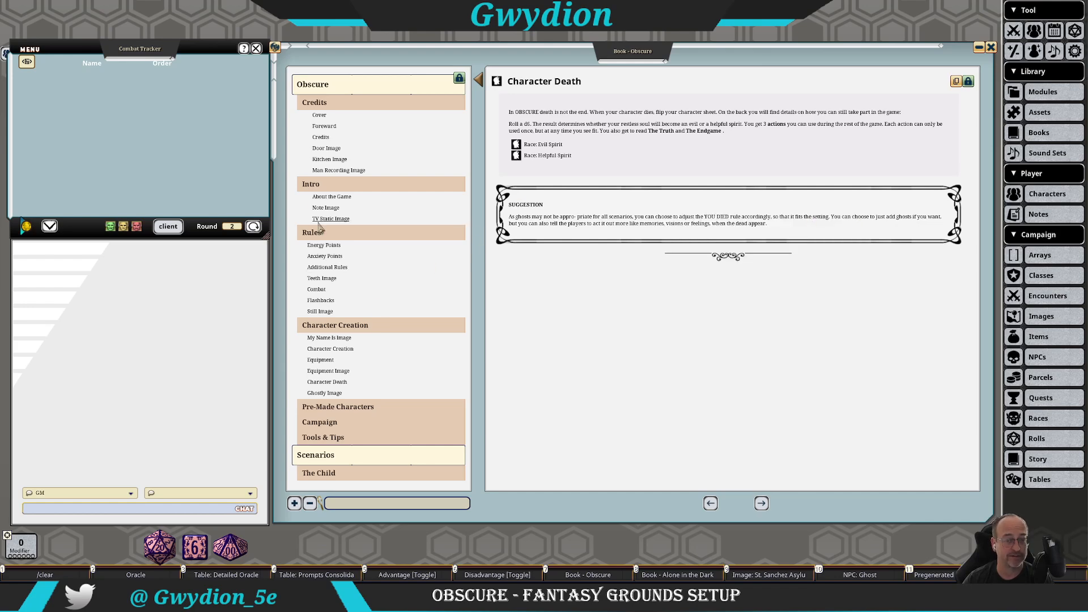
Step: Collapse Character Creation, expand Pre-Made Characters and view the Unemployed Nurse class linked from The Anxious Nurse page
{"action": "left_click", "coordinate": [334, 329]}
{"action": "left_click", "coordinate": [352, 340]}
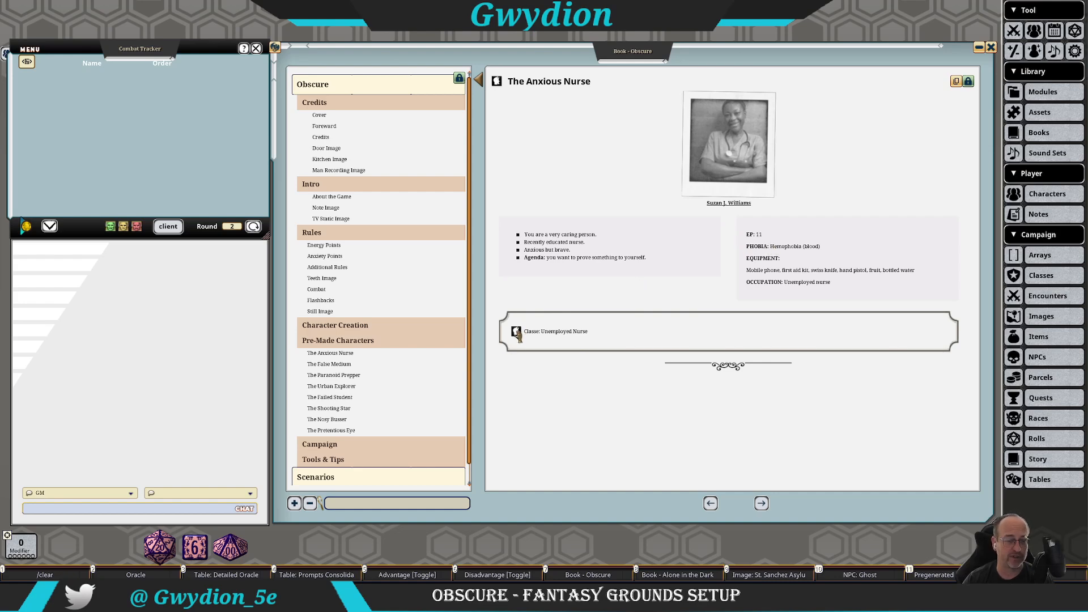
{"action": "left_click", "coordinate": [517, 333]}
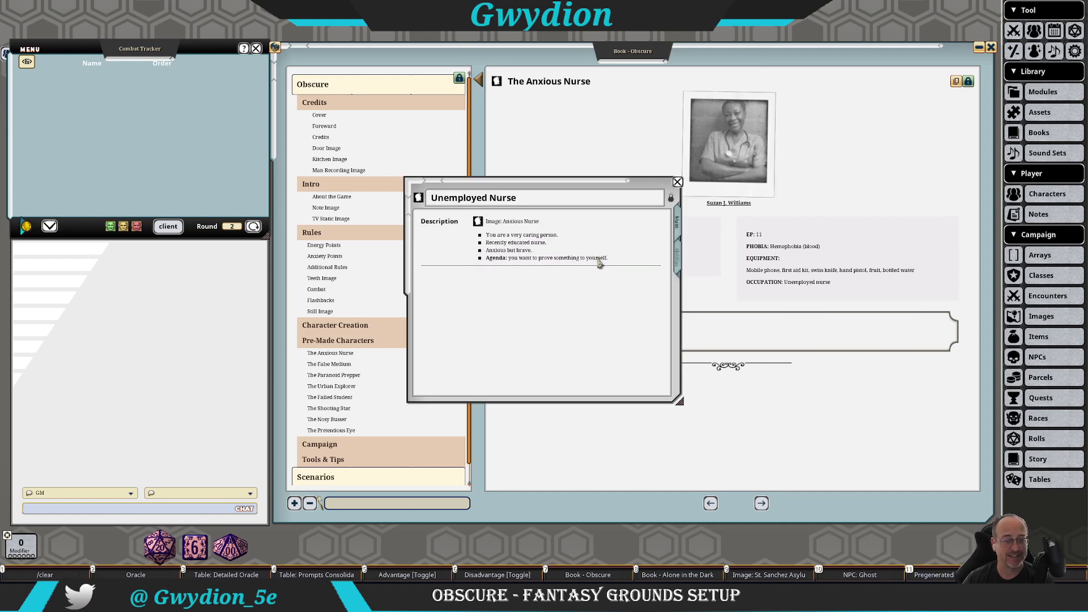
Step: Close the Unemployed Nurse class, collapse Pre-Made Characters and view the Campaign chapter's rules and Snow Forest Image pages
{"action": "left_click_drag", "start_coordinate": [617, 195], "coordinate": [734, 257]}
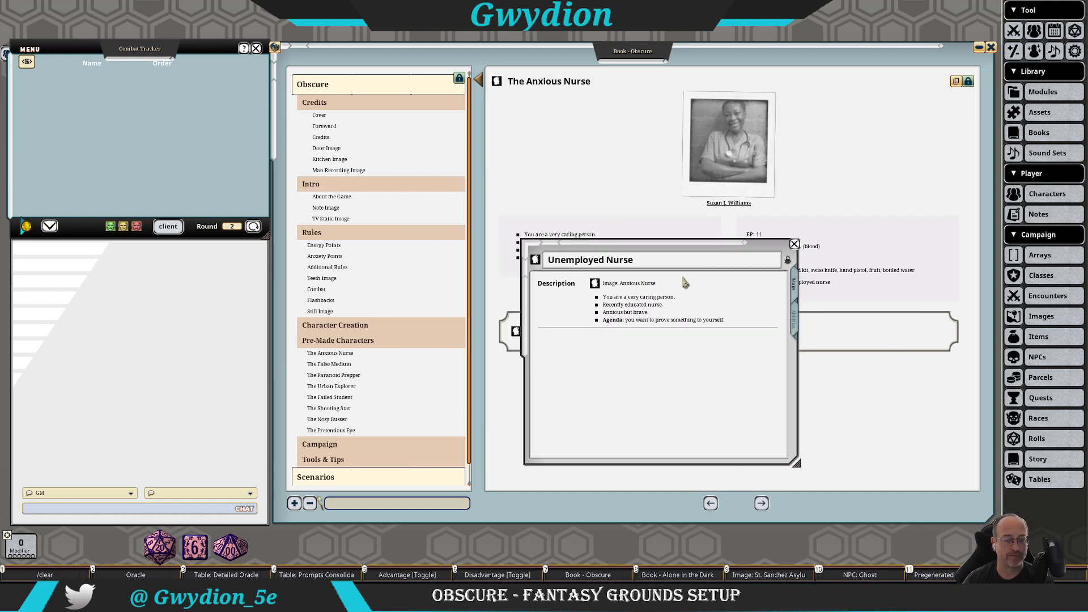
{"action": "left_click", "coordinate": [795, 244]}
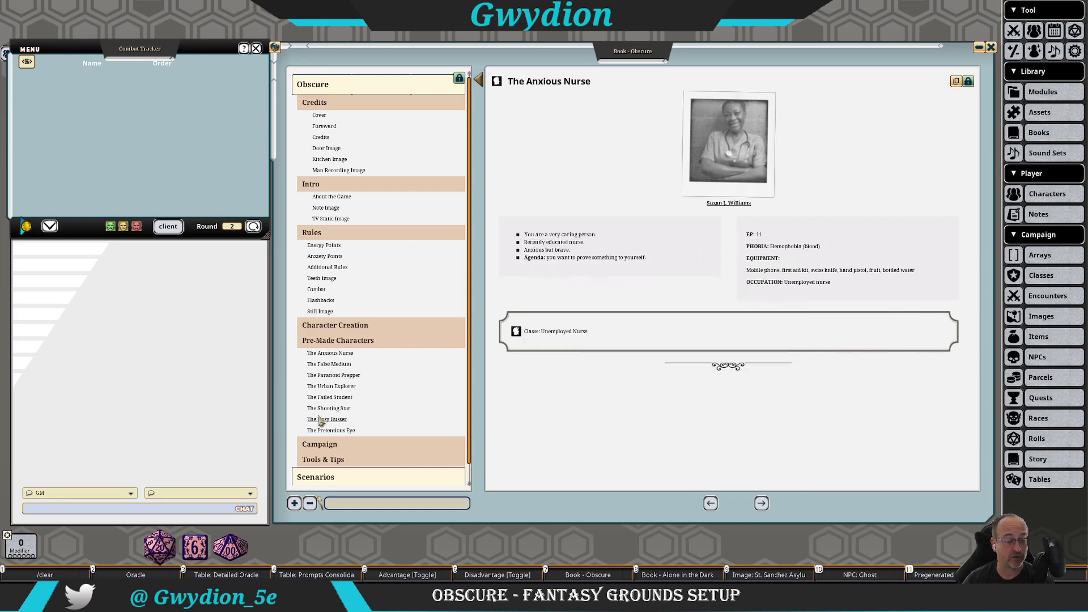
{"action": "left_click", "coordinate": [352, 341]}
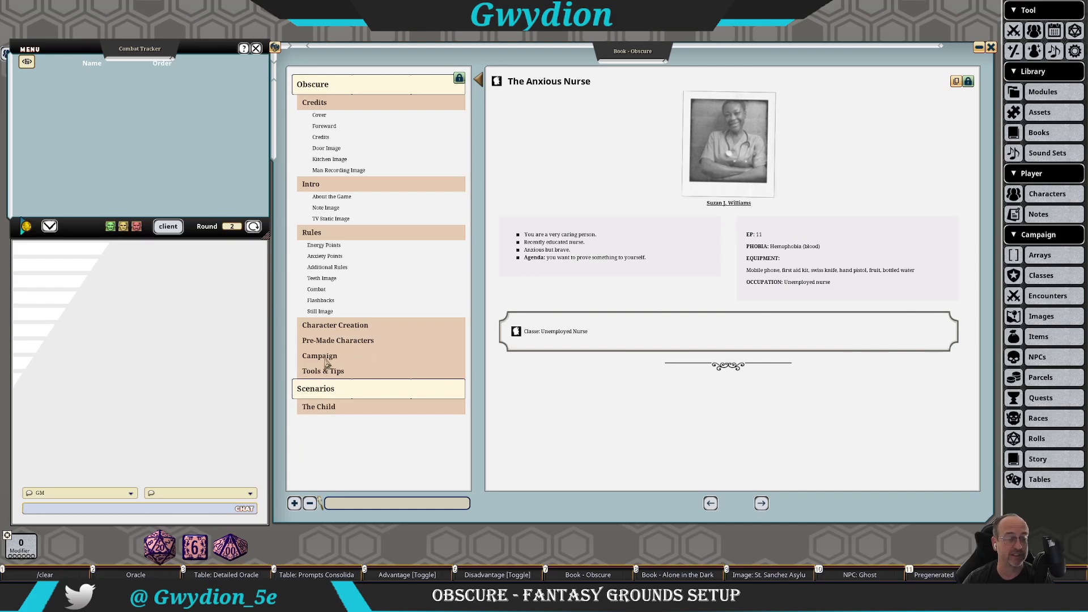
{"action": "left_click", "coordinate": [370, 355]}
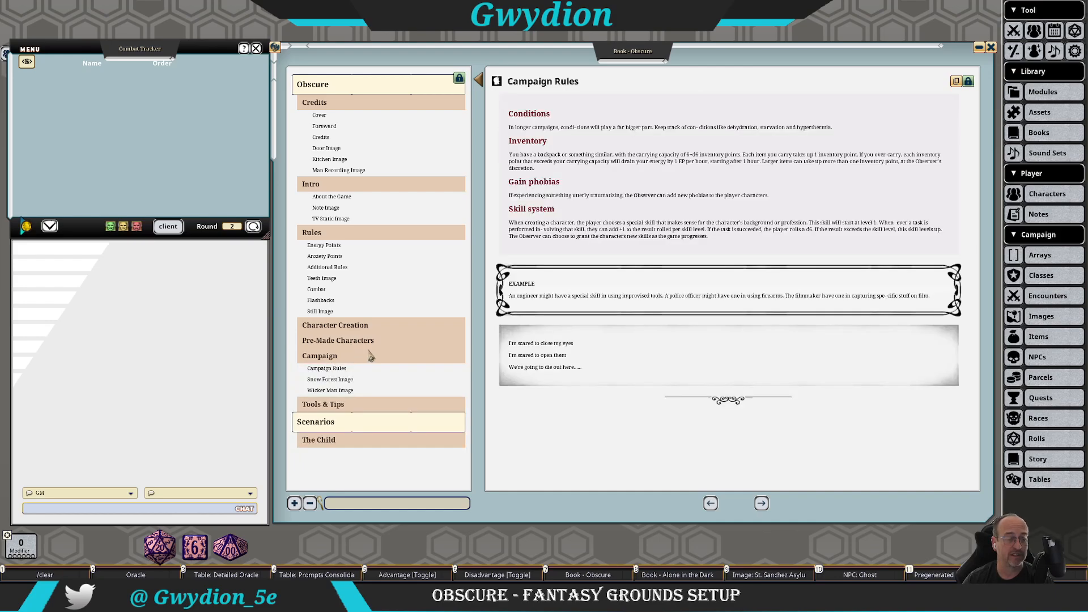
{"action": "left_click", "coordinate": [334, 381]}
Step: Expand the Tools & Tips chapter and read its Observer Tools and Panic Attack Suggestions pages
{"action": "left_click", "coordinate": [334, 405]}
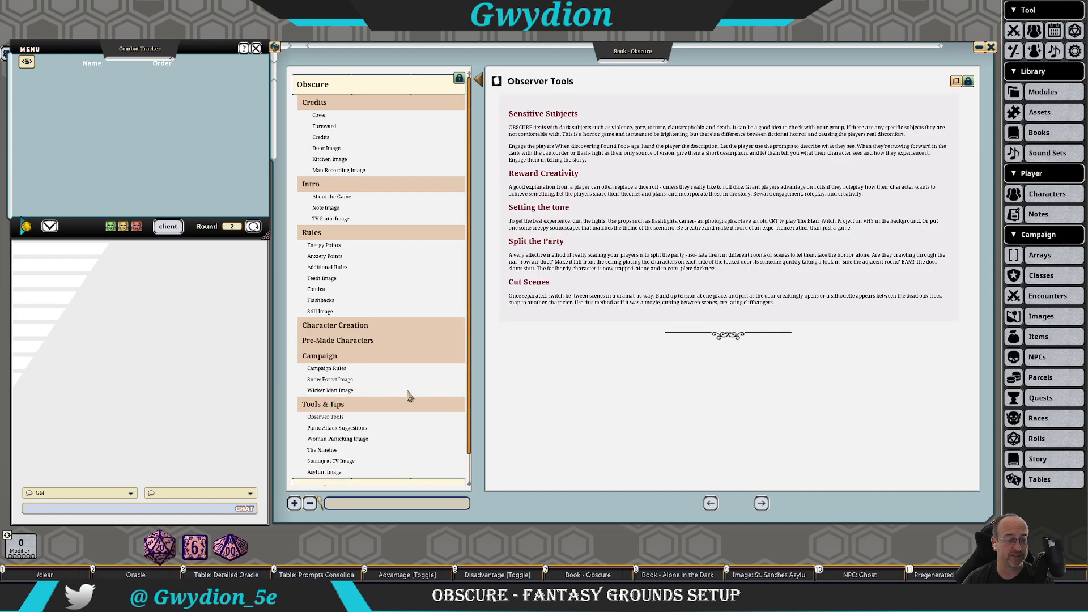
{"action": "scroll", "coordinate": [408, 396], "scroll_direction": "down", "scroll_amount": 1}
{"action": "left_click", "coordinate": [342, 400]}
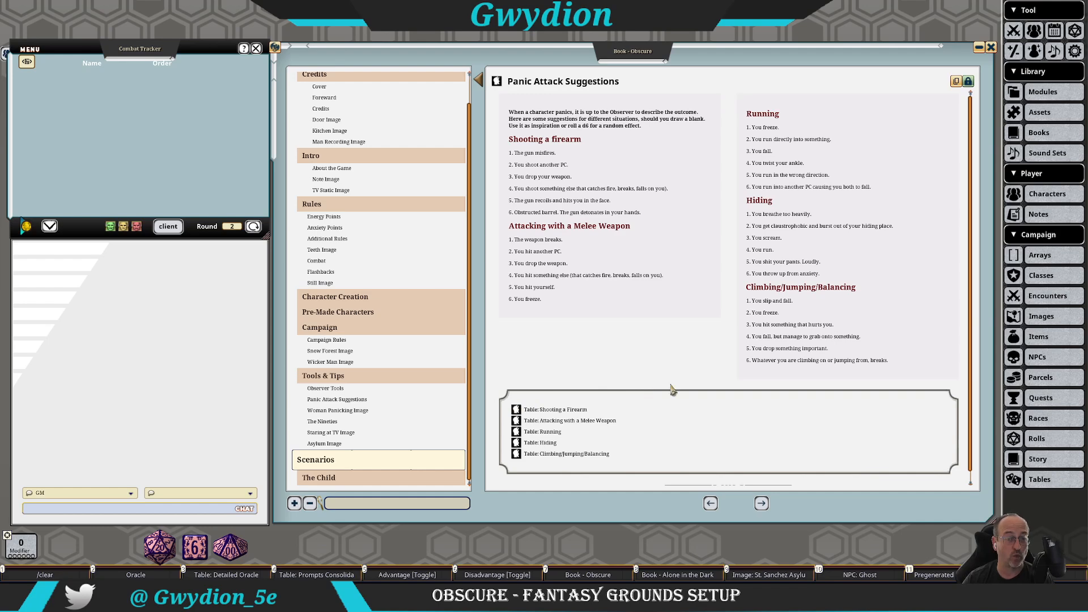
Step: Open the Shooting a Firearm table from Panic Attack Suggestions, roll on it once to the chat and close it
{"action": "left_click", "coordinate": [578, 409]}
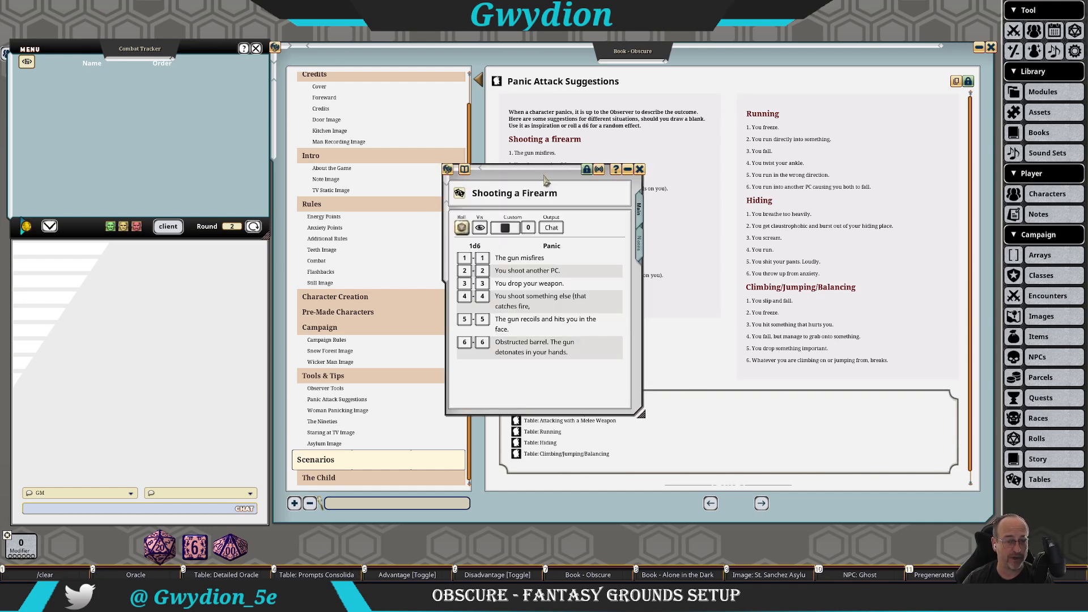
{"action": "left_click_drag", "start_coordinate": [544, 176], "coordinate": [583, 203]}
{"action": "left_click", "coordinate": [501, 250]}
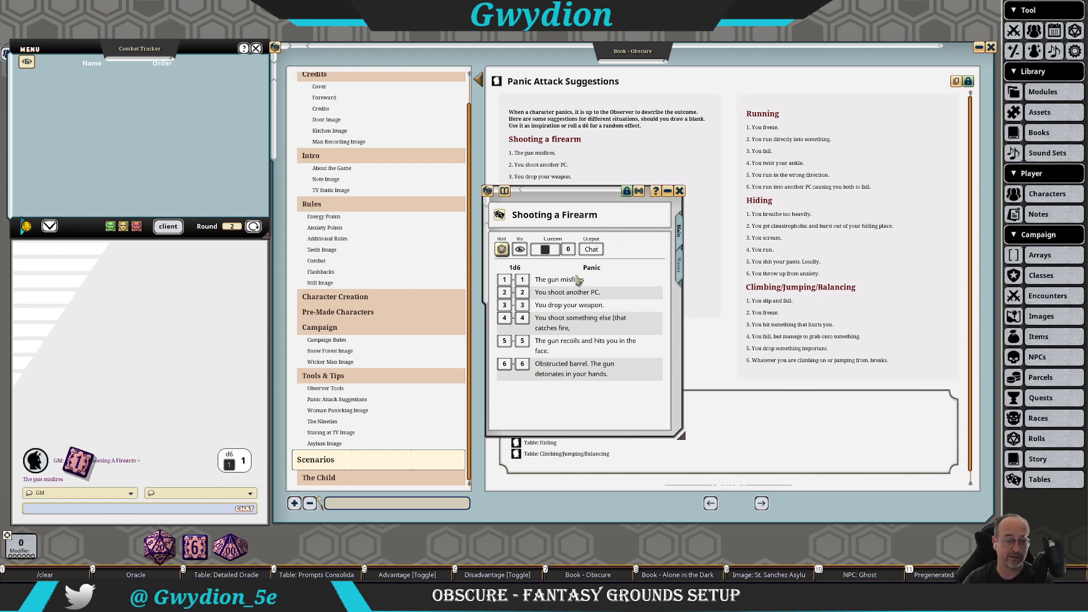
{"action": "left_click", "coordinate": [679, 191]}
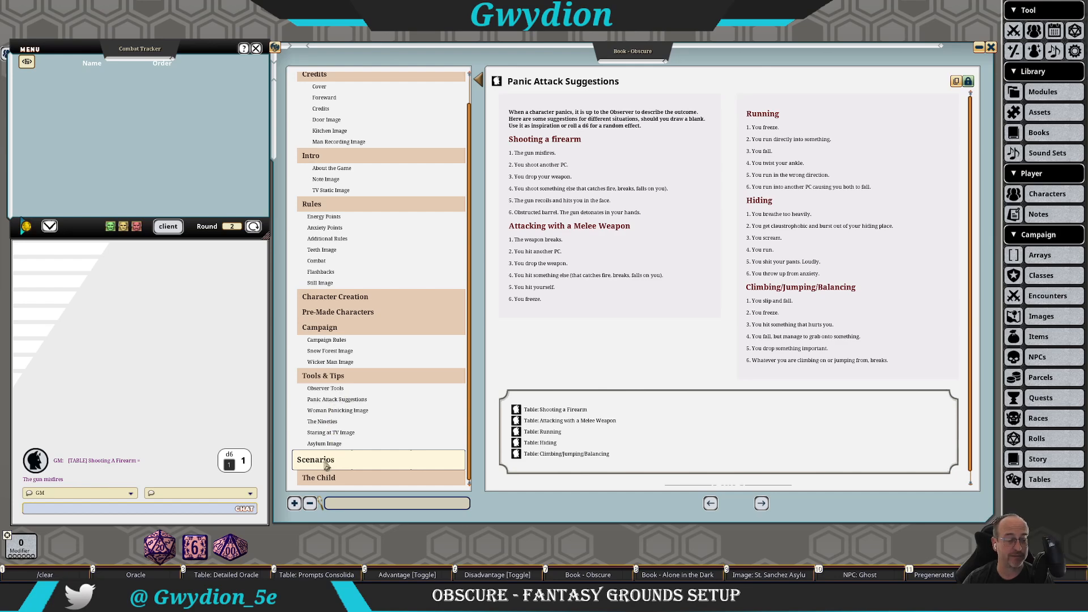
Step: Expand The Child scenario and view its Why Are You Here? page and the St. Sanchez Asylum Basement map
{"action": "left_click", "coordinate": [322, 483]}
{"action": "scroll", "coordinate": [403, 388], "scroll_direction": "down", "scroll_amount": 5}
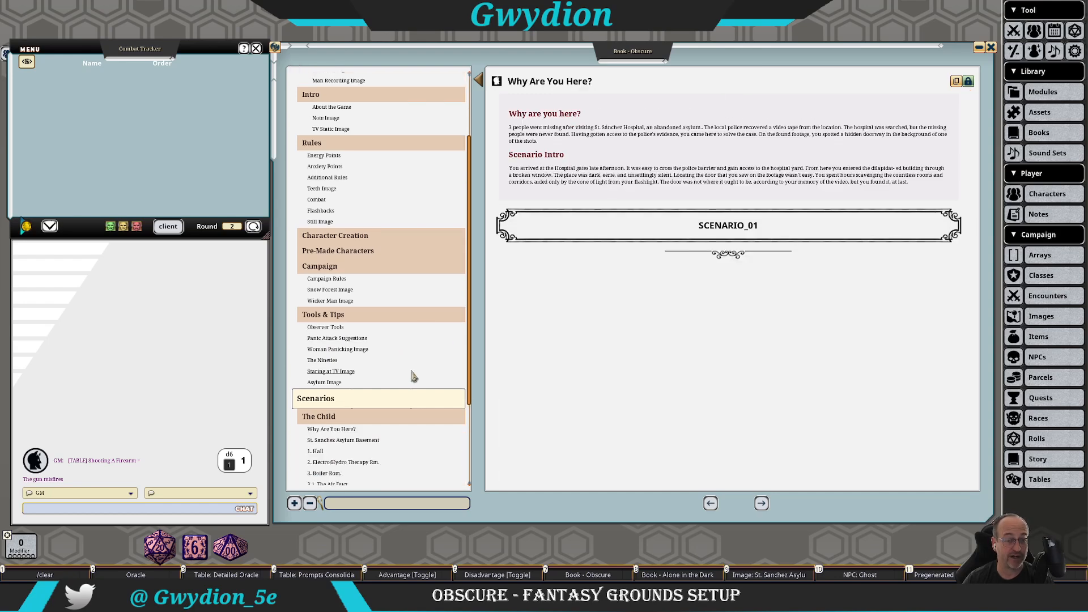
{"action": "scroll", "coordinate": [391, 388], "scroll_direction": "down", "scroll_amount": 2}
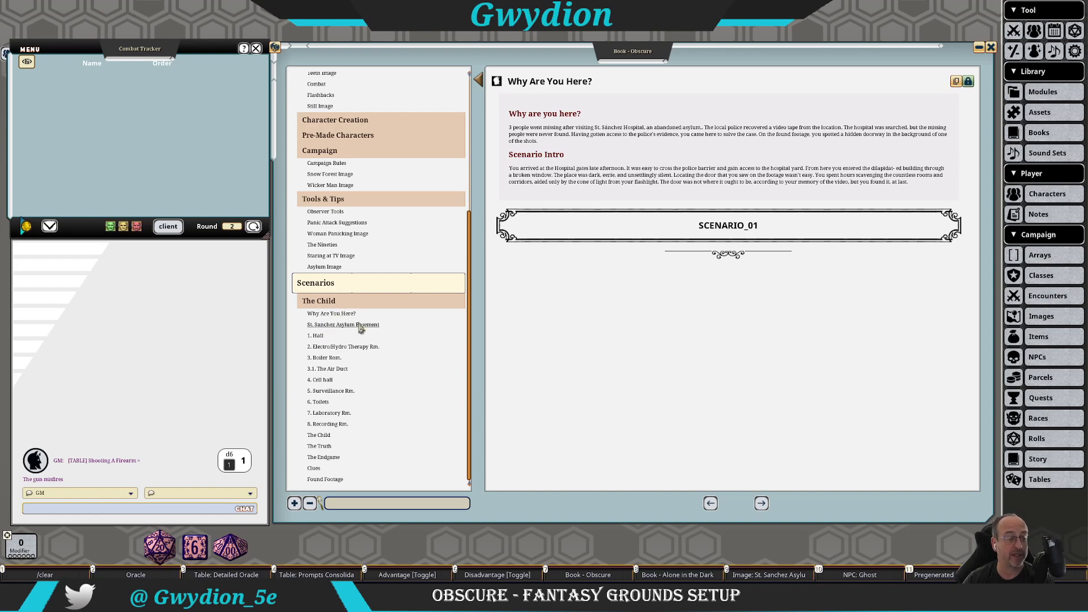
{"action": "left_click", "coordinate": [340, 326]}
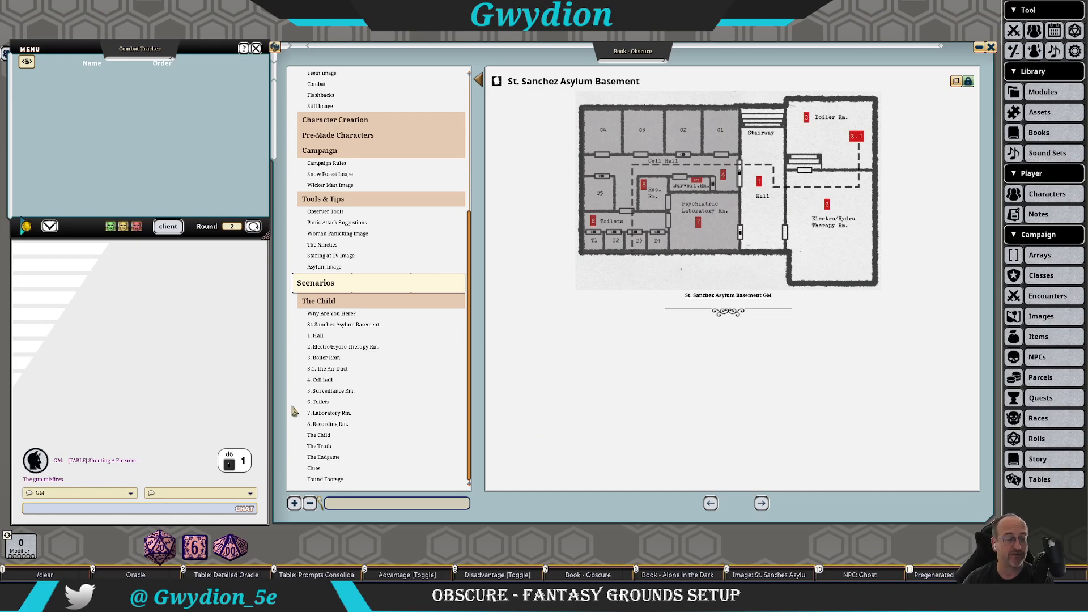
Step: Page through The Child scenario from 1. Hall through the remaining rooms, The Truth and Clues to Found Footage
{"action": "left_click", "coordinate": [315, 336]}
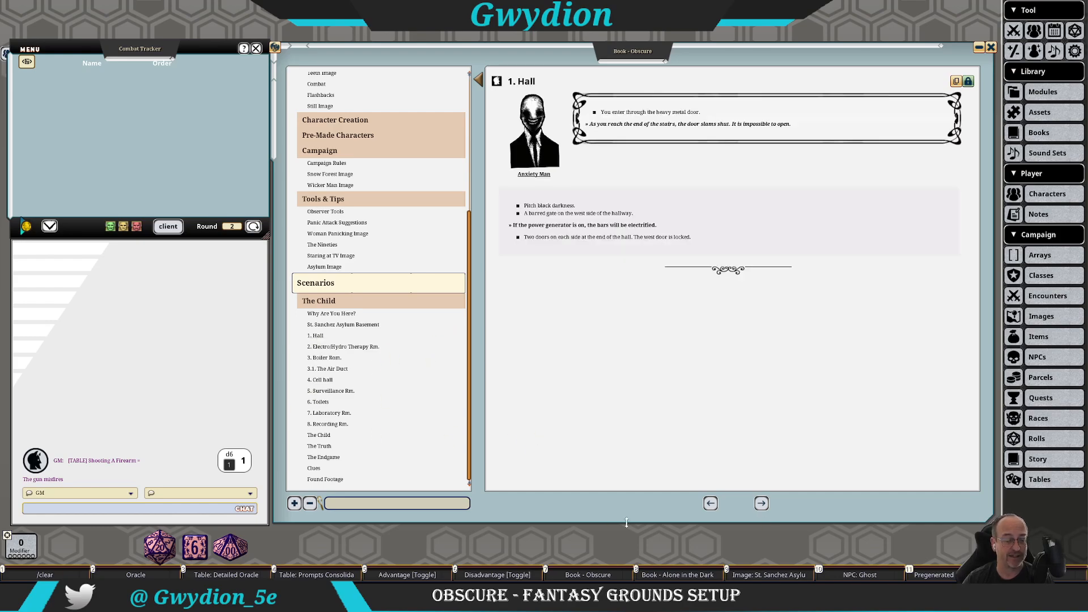
{"action": "left_click", "coordinate": [763, 506]}
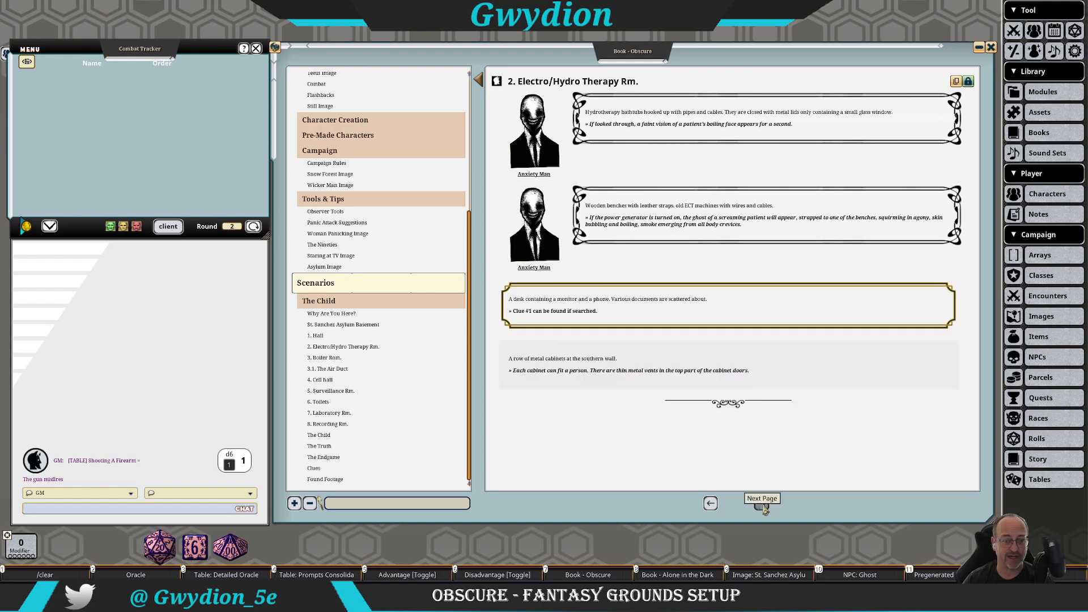
{"action": "left_click", "coordinate": [763, 506]}
{"action": "left_click", "coordinate": [762, 506]}
{"action": "left_click", "coordinate": [763, 507]}
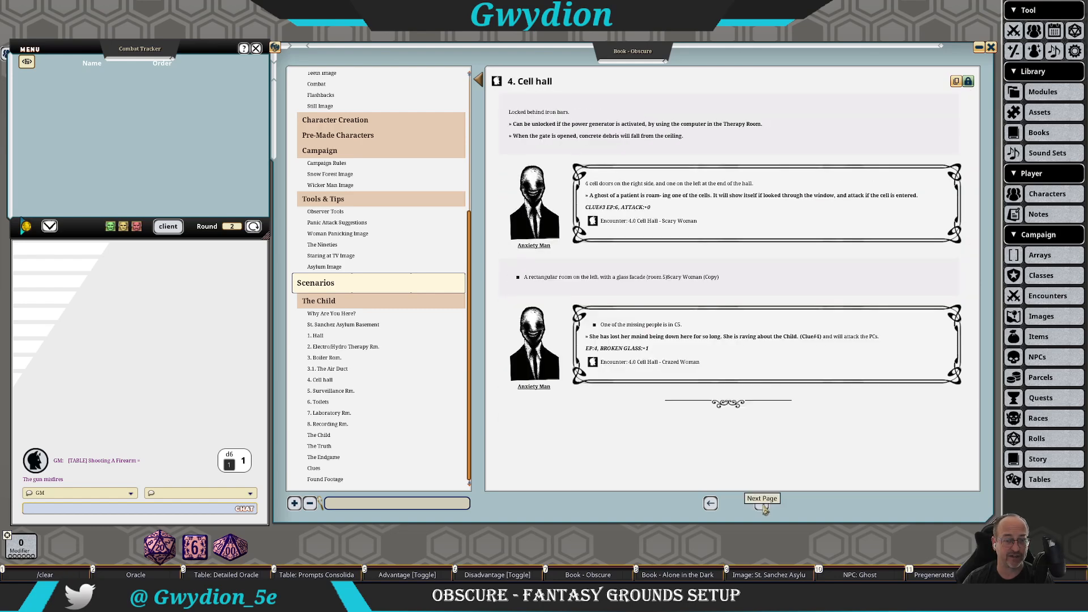
{"action": "left_click", "coordinate": [763, 507]}
{"action": "left_click", "coordinate": [763, 507]}
{"action": "left_click", "coordinate": [762, 506]}
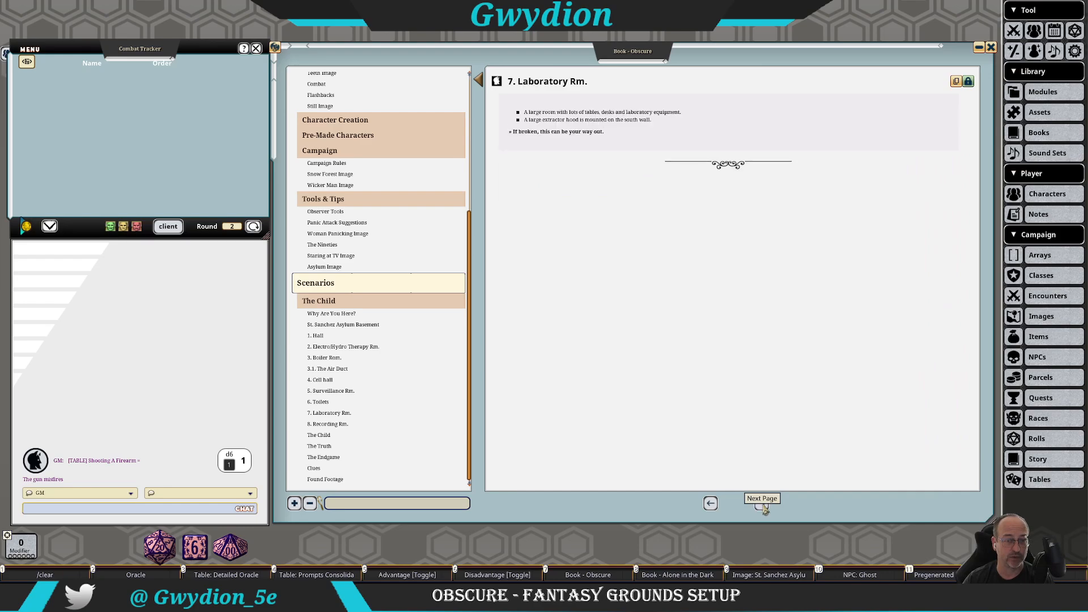
{"action": "left_click", "coordinate": [762, 506]}
{"action": "left_click", "coordinate": [763, 507]}
{"action": "left_click", "coordinate": [762, 507]}
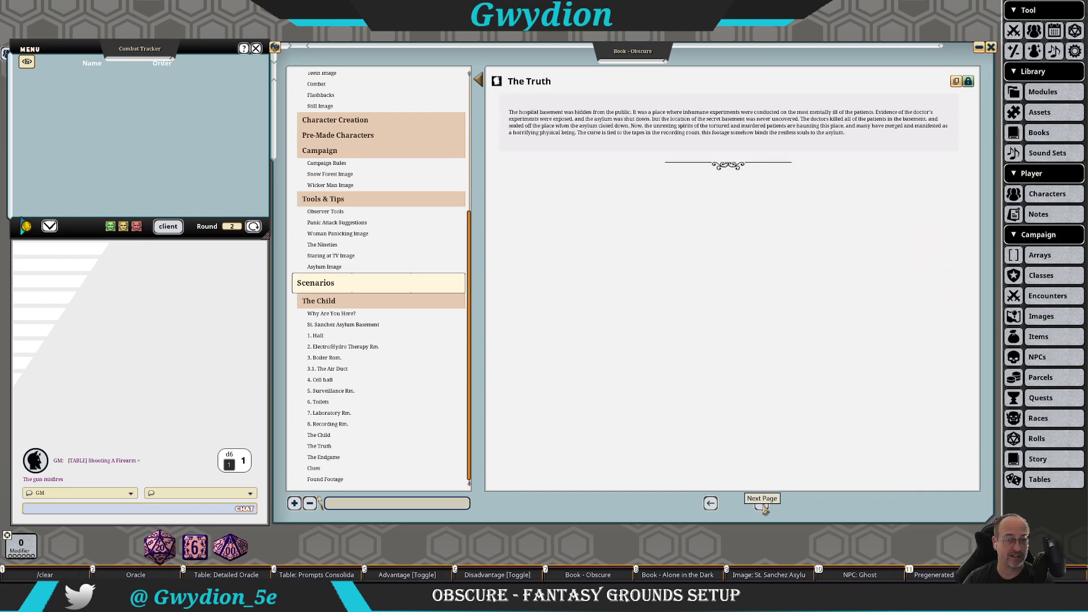
{"action": "left_click", "coordinate": [763, 506]}
{"action": "left_click", "coordinate": [762, 506]}
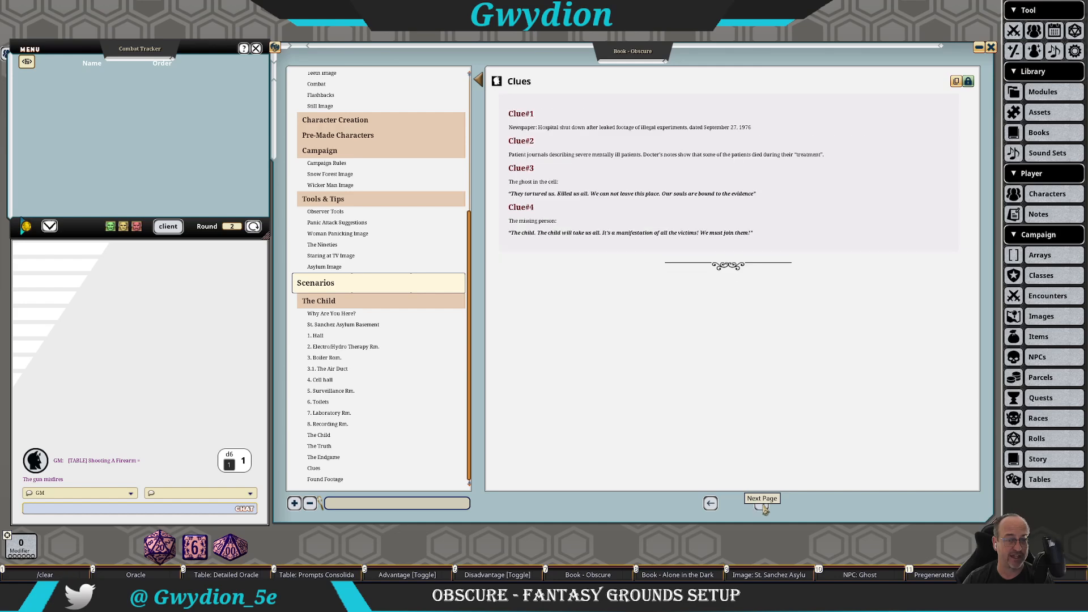
{"action": "left_click", "coordinate": [762, 506]}
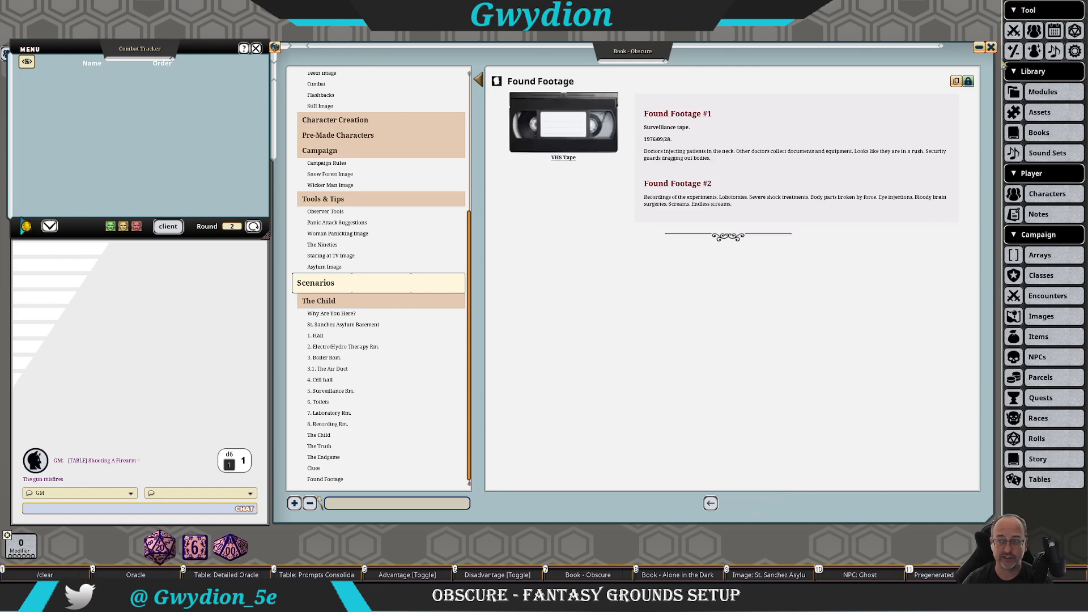
Step: Close the Obscure book and Evil Spirit record, then reopen the book to view The Anxious Nurse page and close it
{"action": "left_click", "coordinate": [987, 52]}
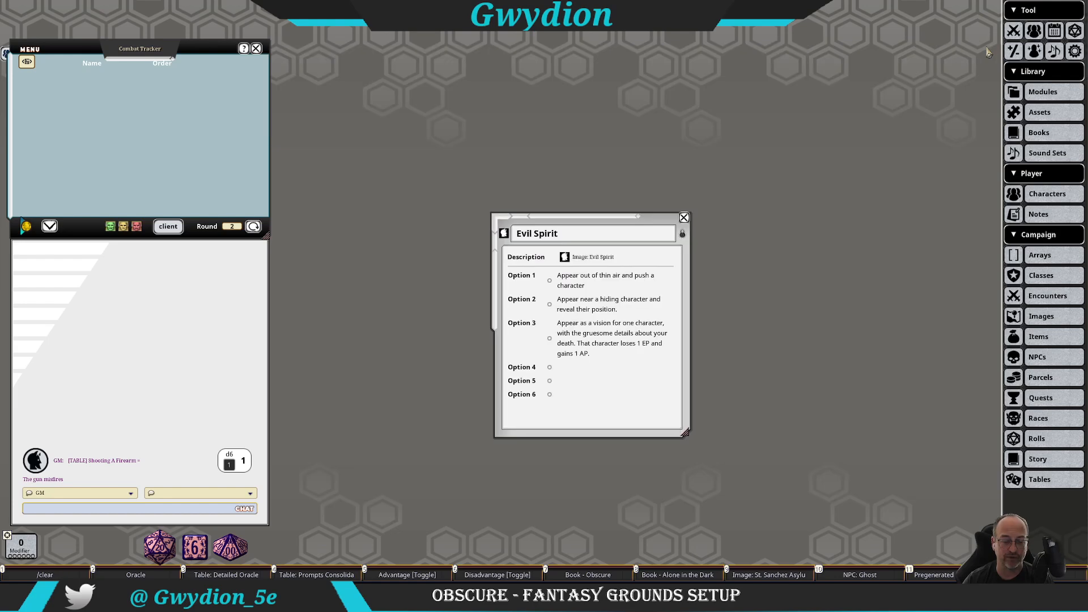
{"action": "left_click", "coordinate": [682, 219]}
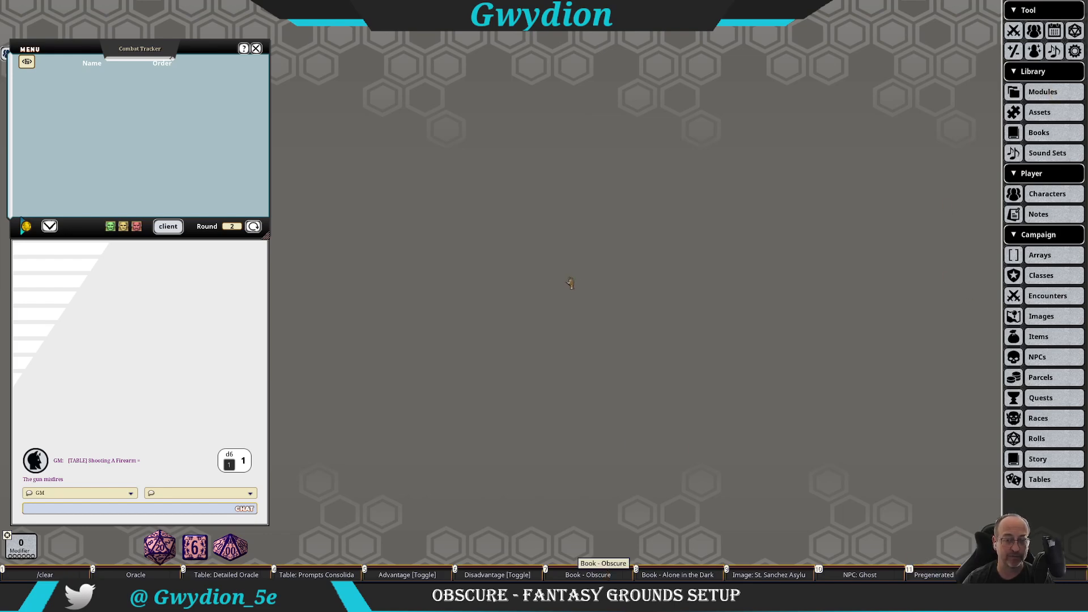
{"action": "key", "text": "F7"}
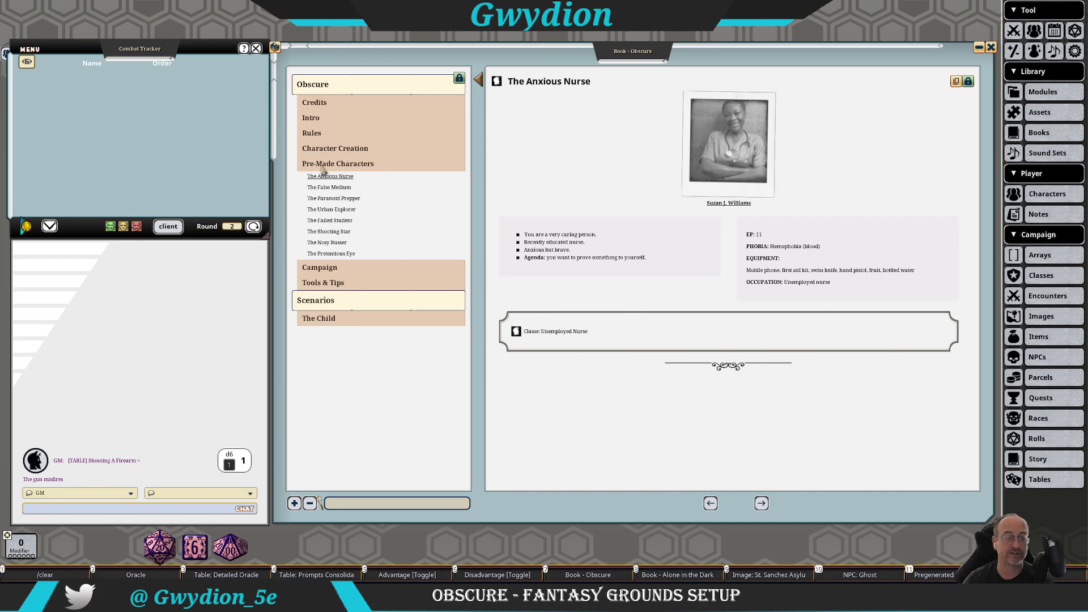
{"action": "left_click", "coordinate": [990, 47]}
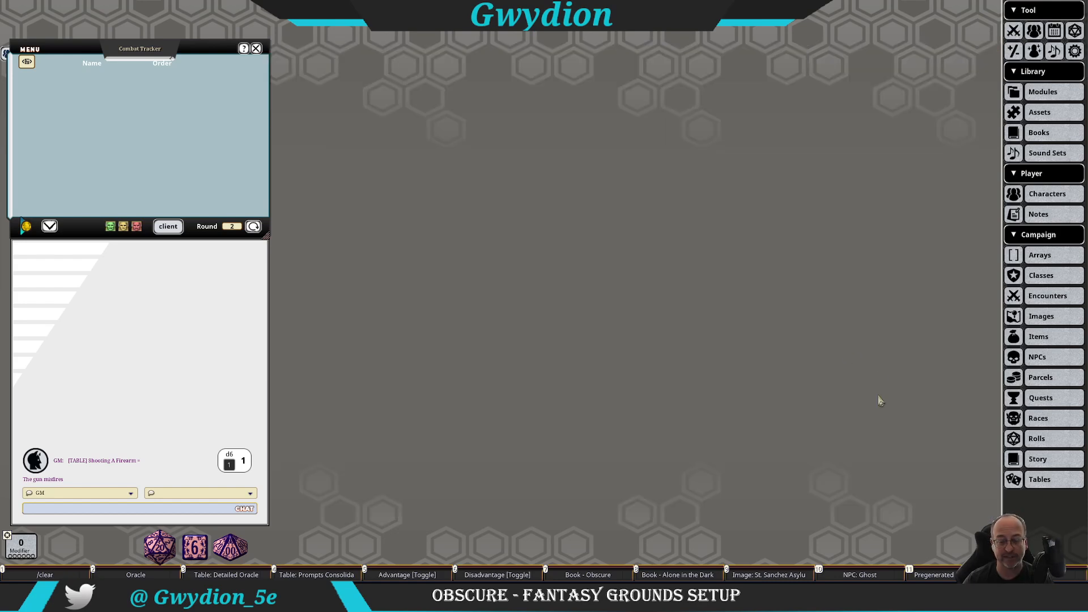
Step: View the Obscure module's record categories in the module library, open its Pregenerated Characters and close the library
{"action": "left_click", "coordinate": [1043, 92]}
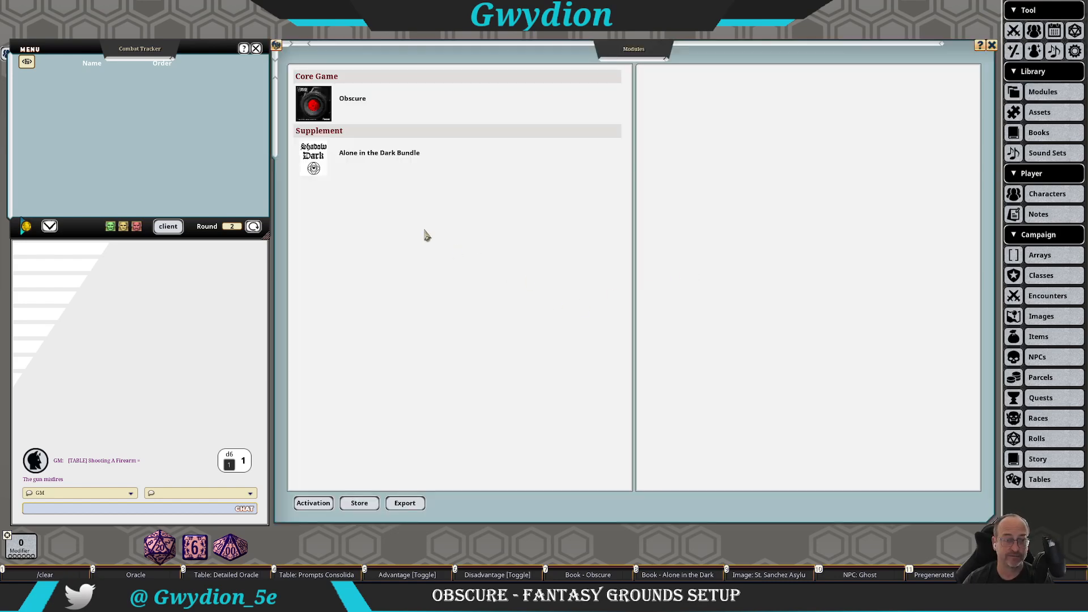
{"action": "left_click", "coordinate": [363, 108]}
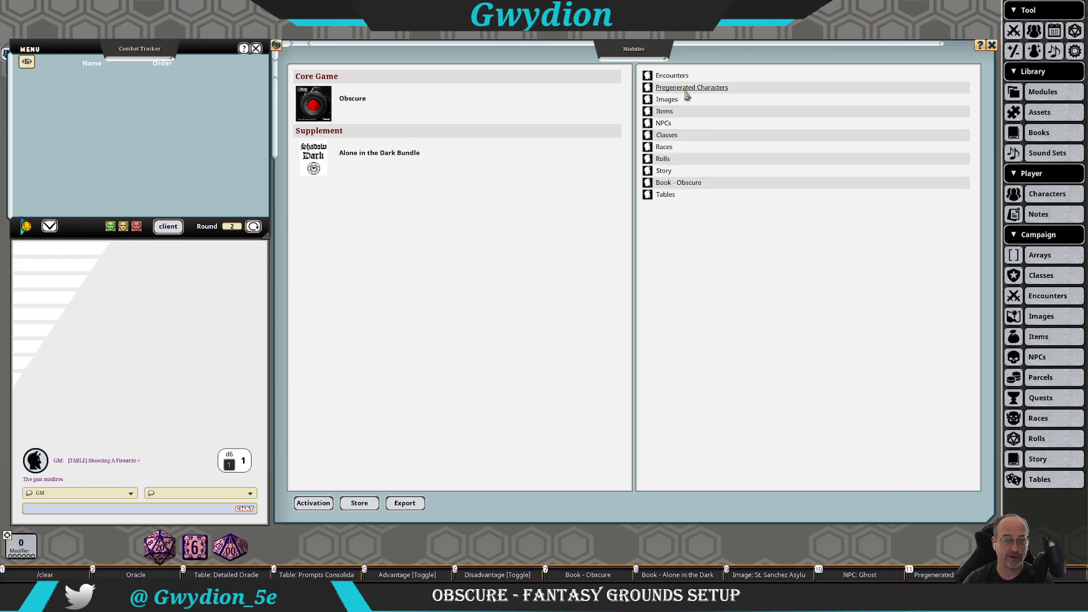
{"action": "left_click", "coordinate": [991, 45]}
Step: Browse Obscure's pregenerated characters and add the nurse to the campaign
{"action": "scroll", "coordinate": [609, 232], "scroll_direction": "down", "scroll_amount": 4}
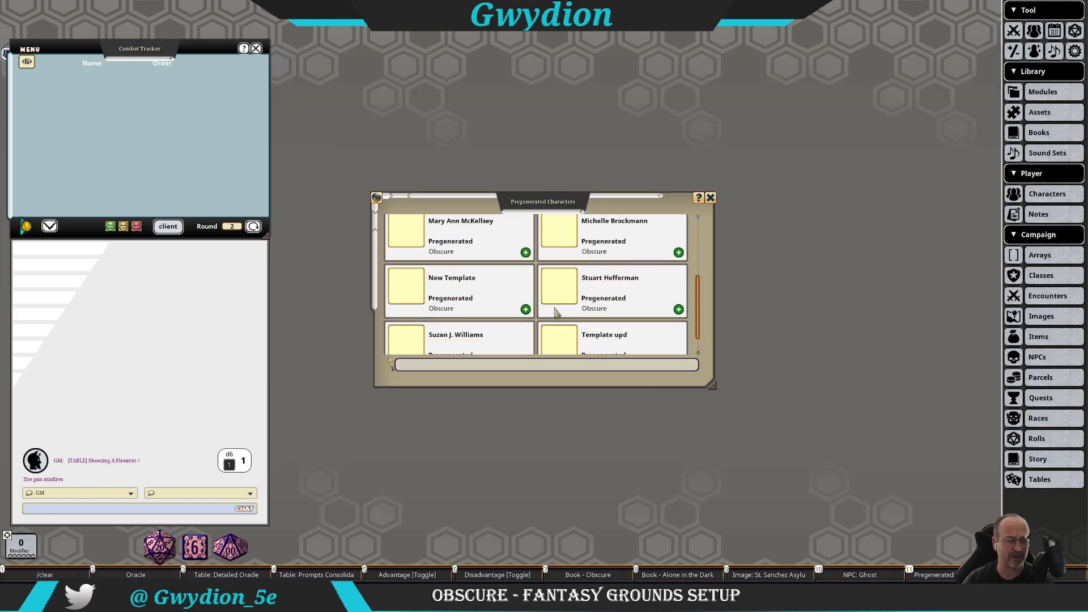
{"action": "scroll", "coordinate": [555, 312], "scroll_direction": "down", "scroll_amount": 1}
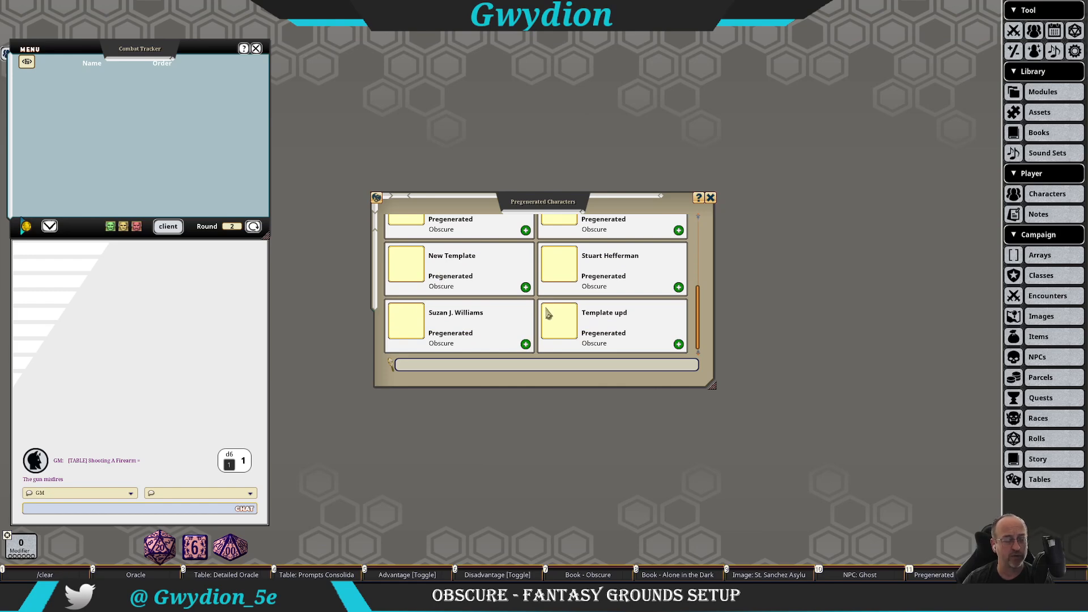
{"action": "scroll", "coordinate": [573, 352], "scroll_direction": "up", "scroll_amount": 4}
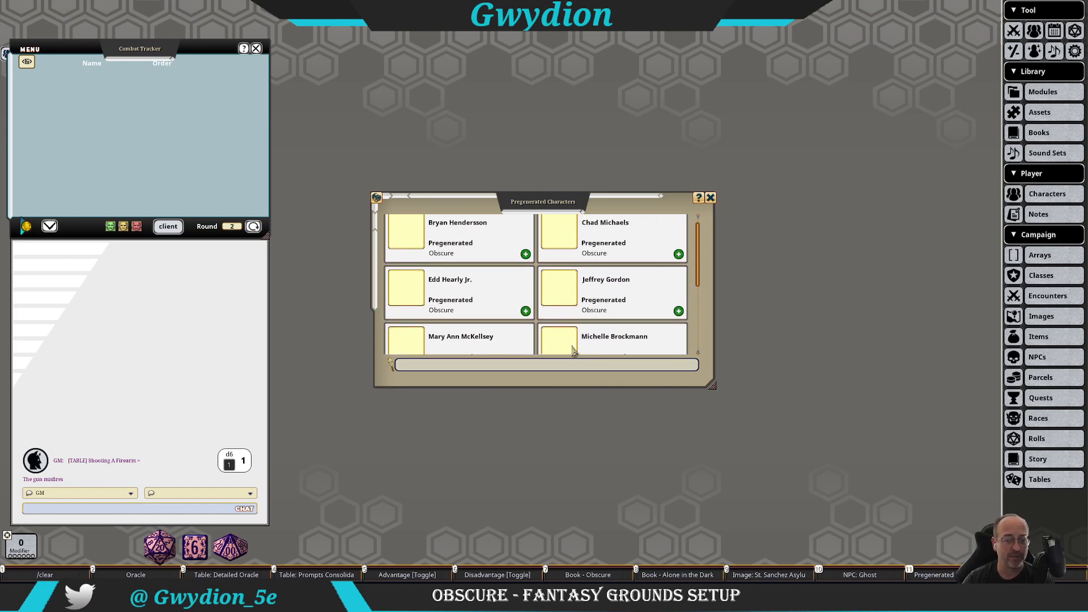
{"action": "scroll", "coordinate": [586, 325], "scroll_direction": "down", "scroll_amount": 2}
{"action": "scroll", "coordinate": [587, 325], "scroll_direction": "down", "scroll_amount": 3}
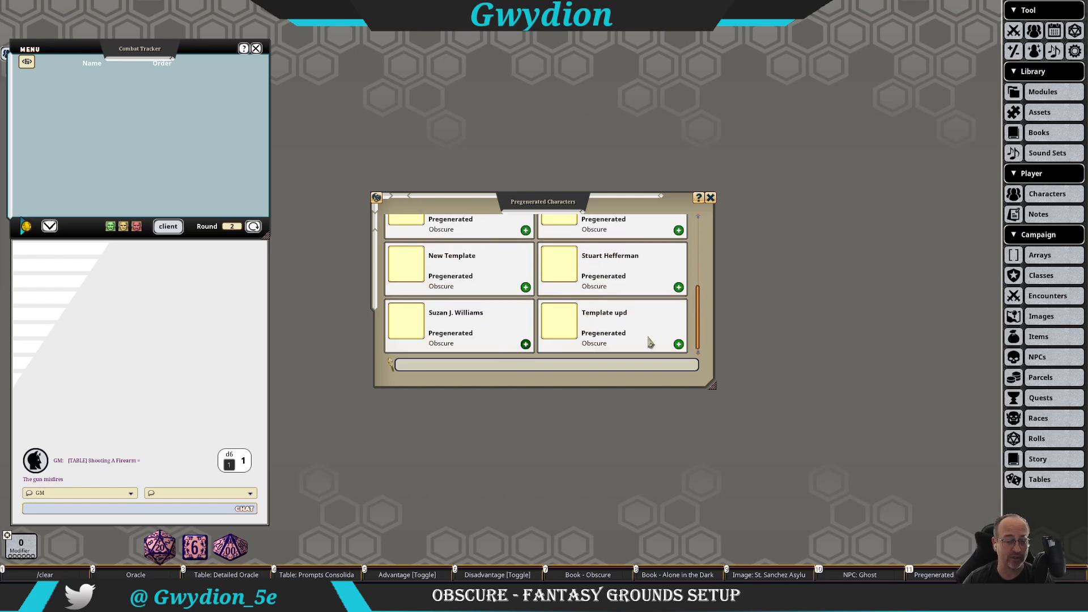
Step: Add the delivery guy and the Template upd pregenerated characters to the campaign and close the pregenerated list
{"action": "scroll", "coordinate": [609, 290], "scroll_direction": "up", "scroll_amount": 5}
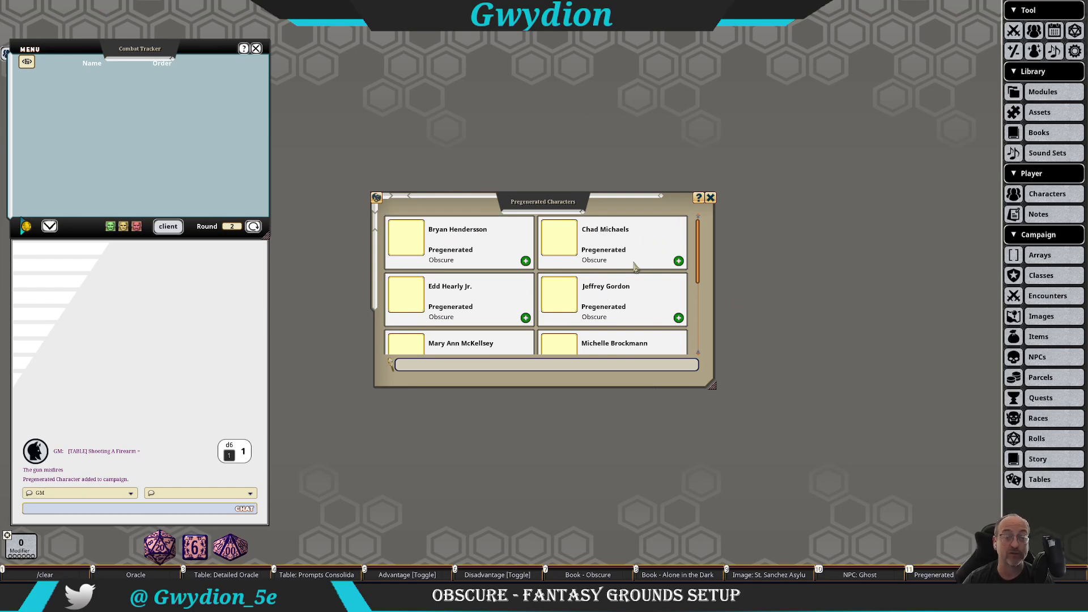
{"action": "left_click", "coordinate": [678, 261]}
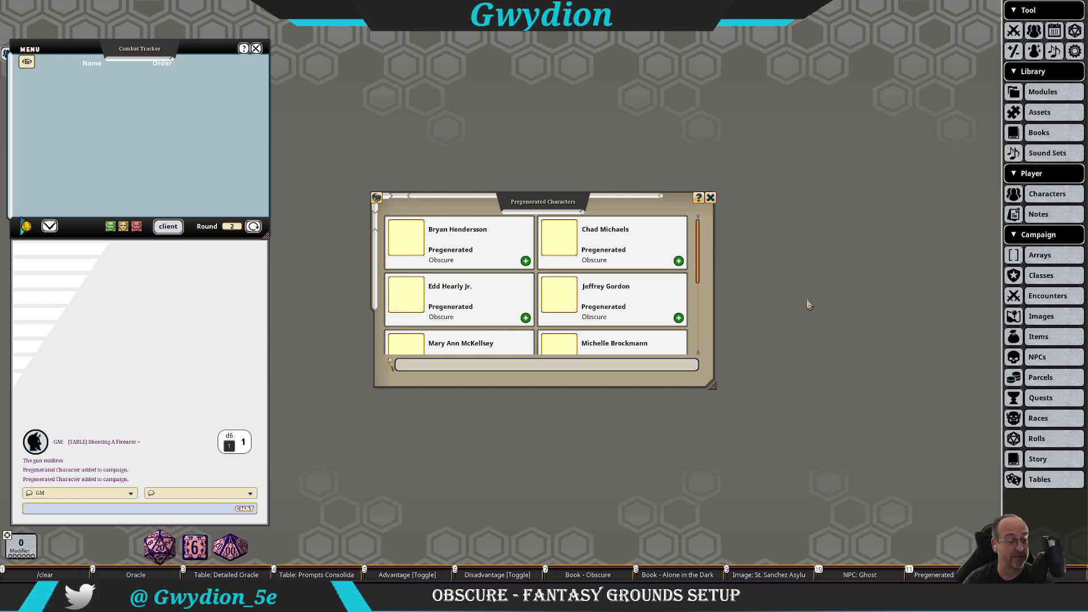
{"action": "scroll", "coordinate": [710, 315], "scroll_direction": "down", "scroll_amount": 5}
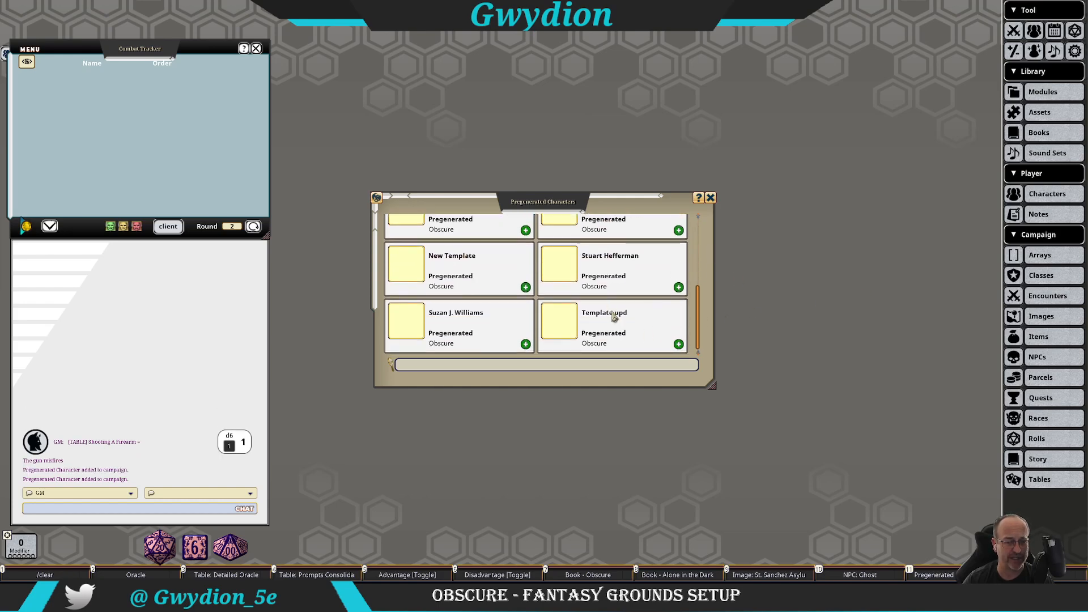
{"action": "left_click", "coordinate": [710, 198]}
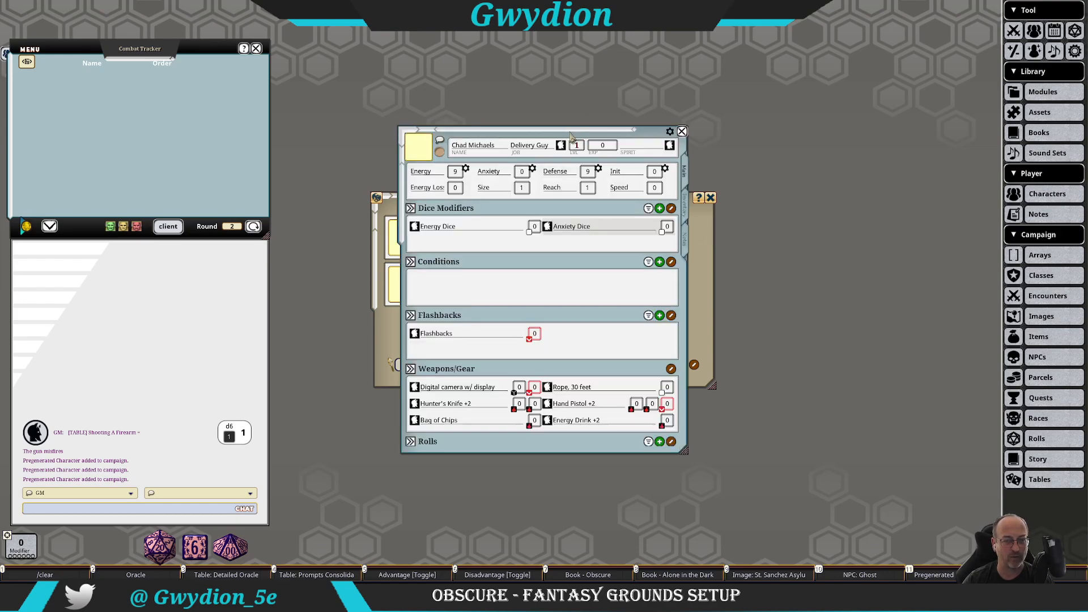
Step: Move the delivery guy's character sheet clear of the Character Selection window, close that window and open the portrait choices
{"action": "left_click_drag", "start_coordinate": [570, 136], "coordinate": [459, 177]}
{"action": "left_click_drag", "start_coordinate": [640, 202], "coordinate": [883, 205]}
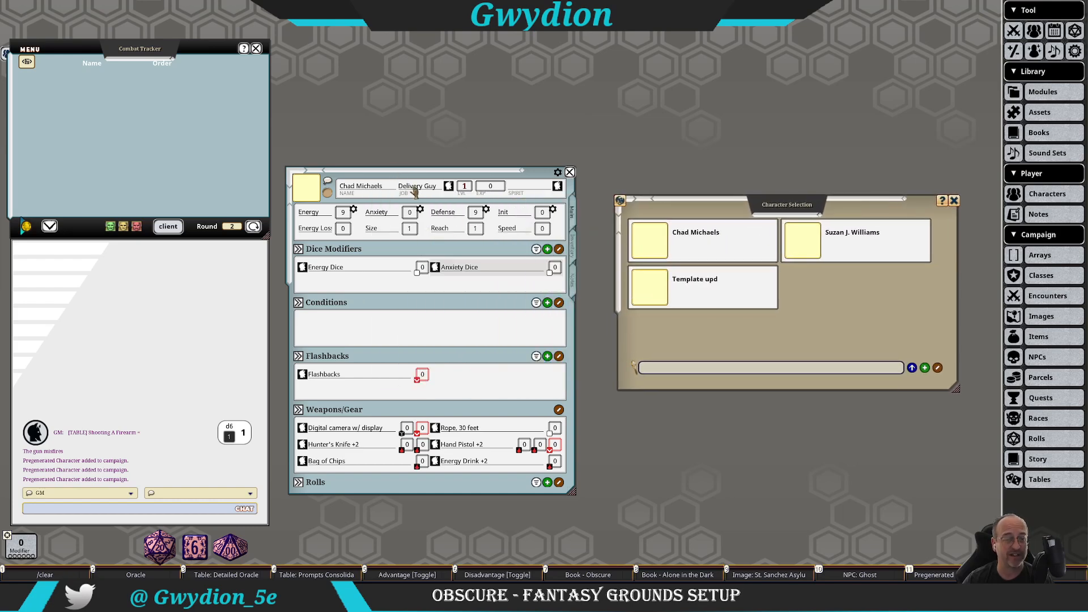
{"action": "left_click", "coordinate": [954, 201]}
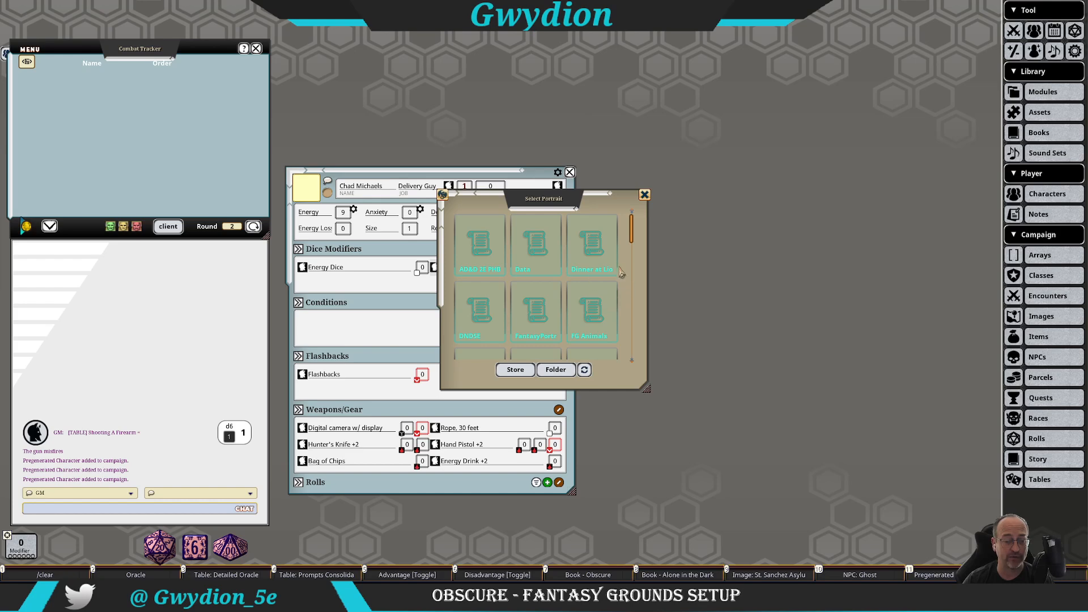
Step: Check the delivery guy's class description for its image name and assign the Urban Explorer.png portrait to his character sheet
{"action": "mouse_move", "coordinate": [635, 237]}
{"action": "left_mouse_down"}
{"action": "mouse_move", "coordinate": [635, 252]}
{"action": "mouse_move", "coordinate": [633, 234]}
{"action": "left_mouse_up"}
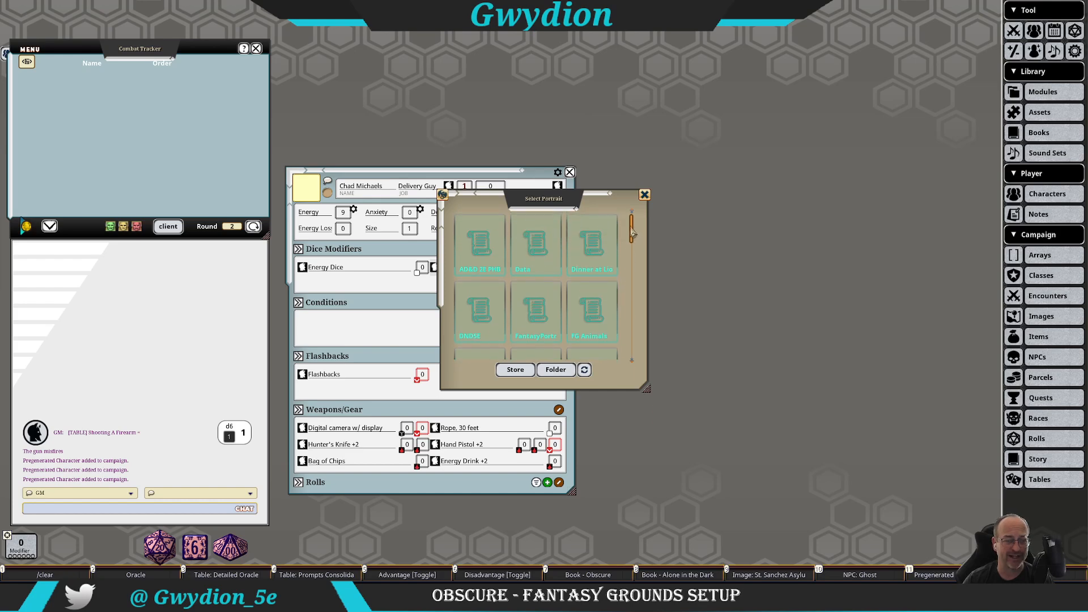
{"action": "left_click", "coordinate": [558, 226]}
{"action": "left_click_drag", "start_coordinate": [546, 206], "coordinate": [705, 206]}
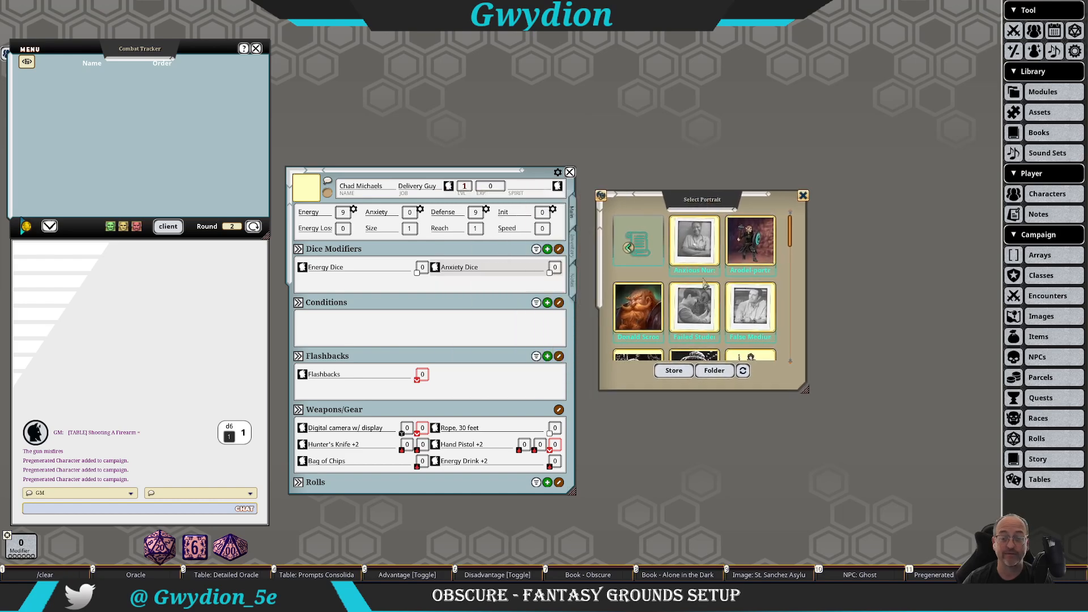
{"action": "scroll", "coordinate": [674, 284], "scroll_direction": "down", "scroll_amount": 2}
{"action": "scroll", "coordinate": [735, 294], "scroll_direction": "up", "scroll_amount": 2}
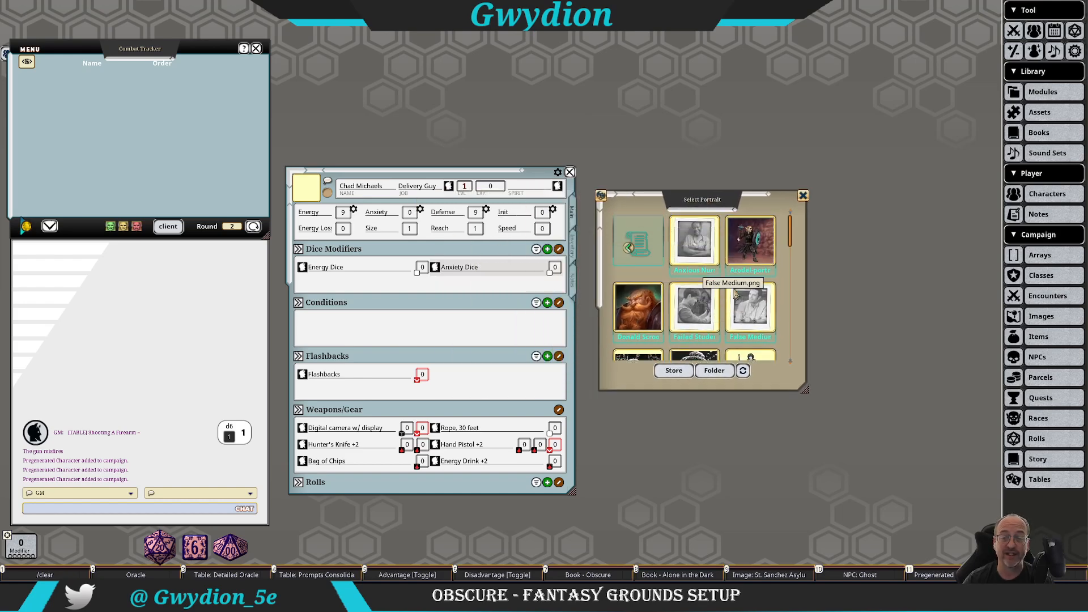
{"action": "scroll", "coordinate": [734, 294], "scroll_direction": "down", "scroll_amount": 2}
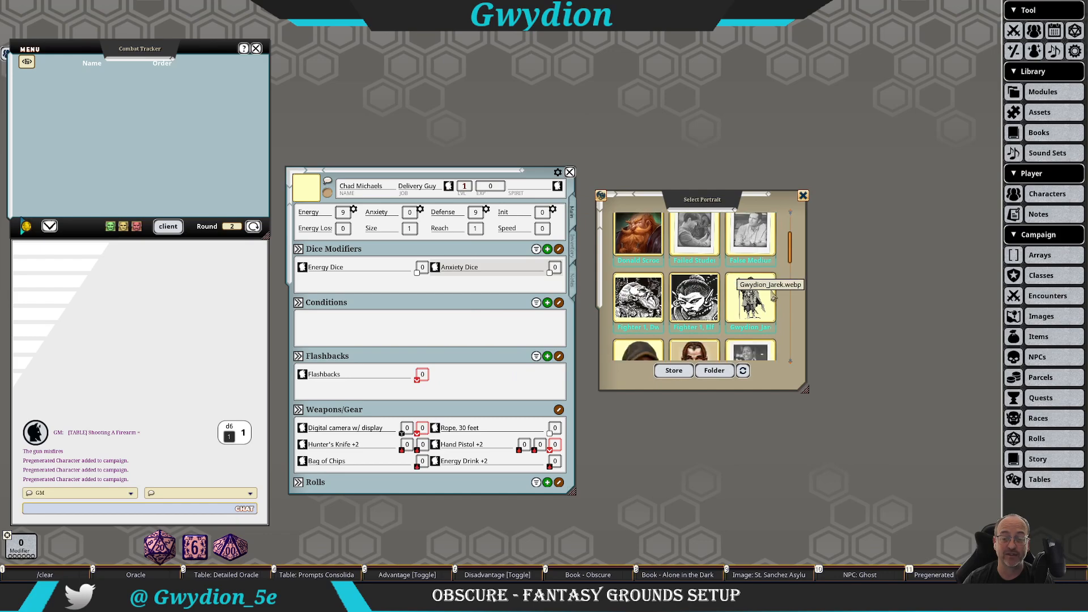
{"action": "left_click", "coordinate": [449, 186]}
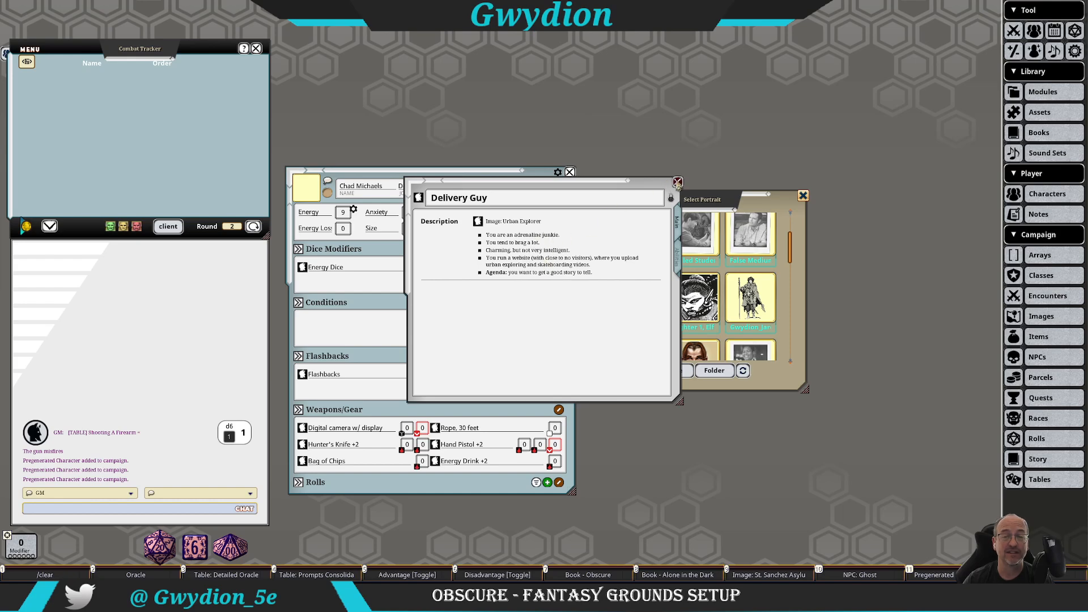
{"action": "left_click", "coordinate": [677, 182]}
{"action": "scroll", "coordinate": [743, 302], "scroll_direction": "down", "scroll_amount": 5}
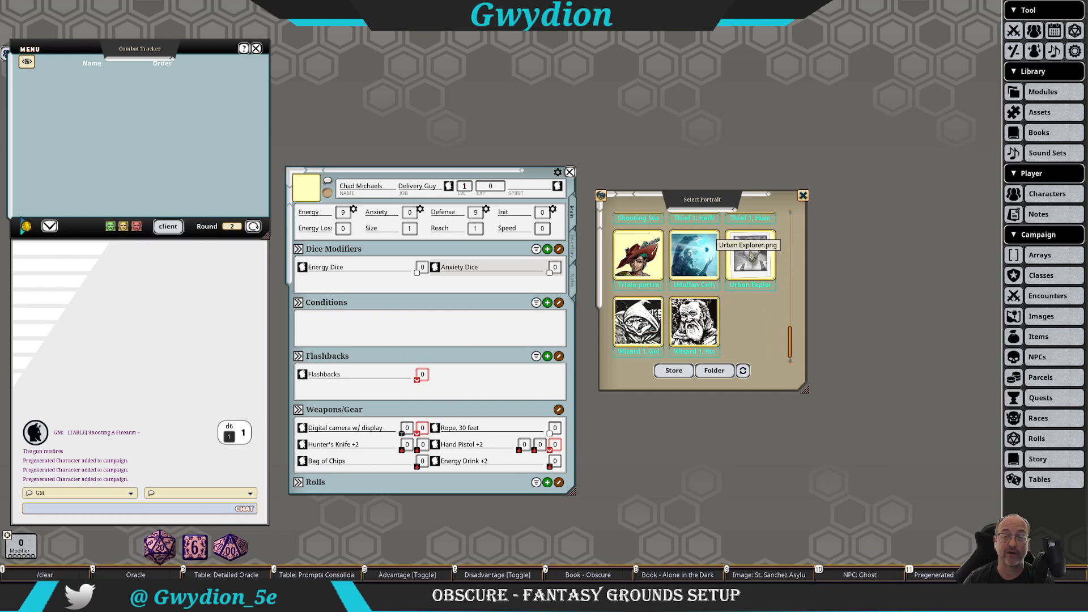
{"action": "left_click", "coordinate": [750, 255]}
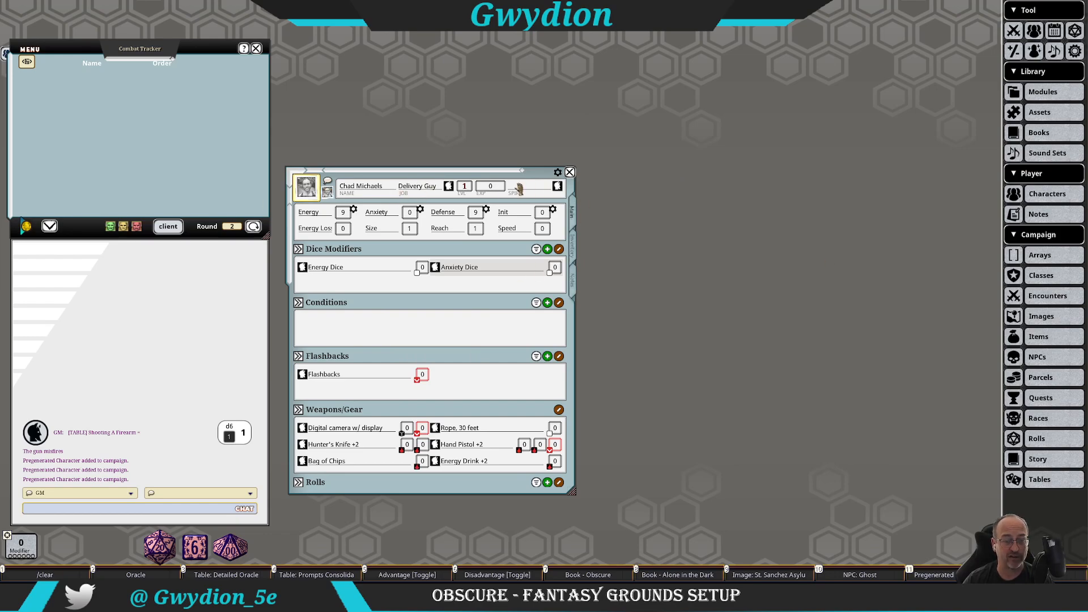
Step: Open the nurse's character sheet and move the Character Selection window clear of it
{"action": "left_click", "coordinate": [1057, 199]}
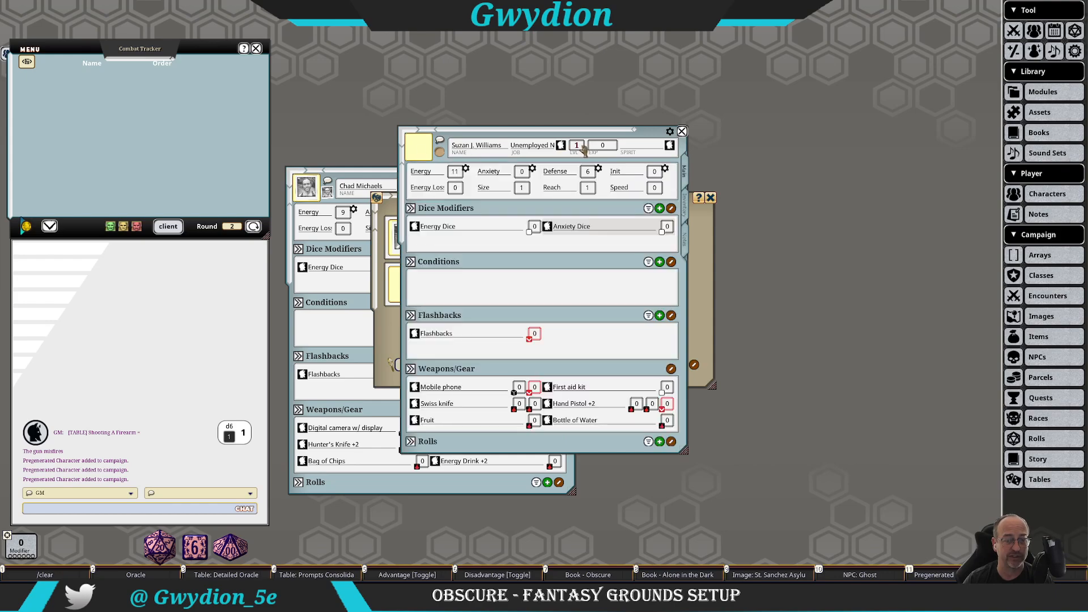
{"action": "left_click", "coordinate": [708, 218]}
{"action": "left_click_drag", "start_coordinate": [557, 212], "coordinate": [894, 224]}
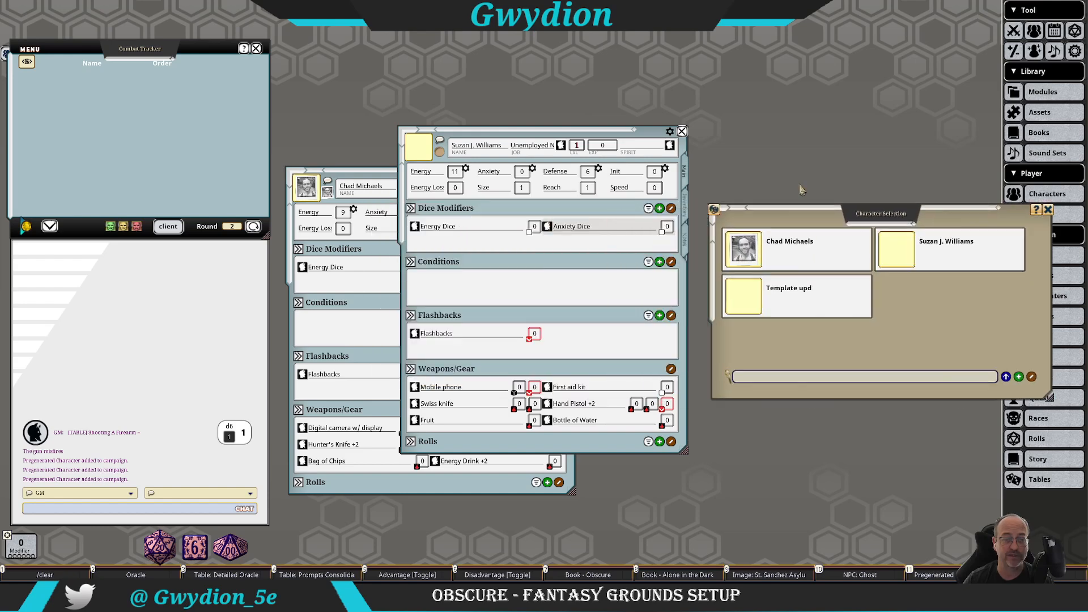
Step: Check the Unemployed Nurse class description for its image name and assign the Anxious Nurse.png portrait to the nurse
{"action": "left_click", "coordinate": [561, 145]}
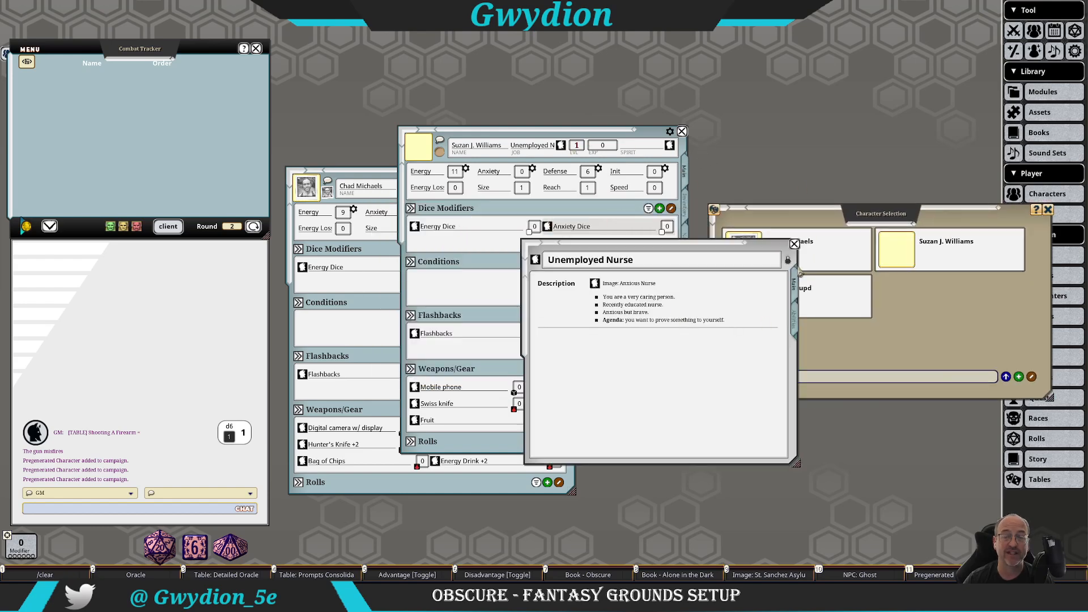
{"action": "left_click", "coordinate": [795, 244]}
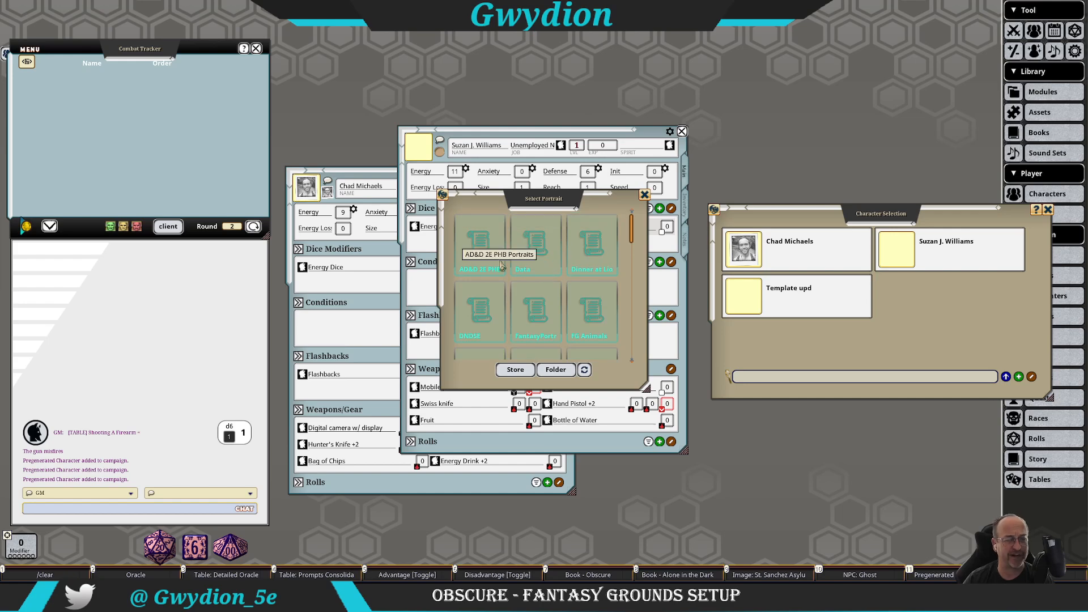
{"action": "scroll", "coordinate": [517, 266], "scroll_direction": "down", "scroll_amount": 2}
{"action": "scroll", "coordinate": [516, 266], "scroll_direction": "up", "scroll_amount": 2}
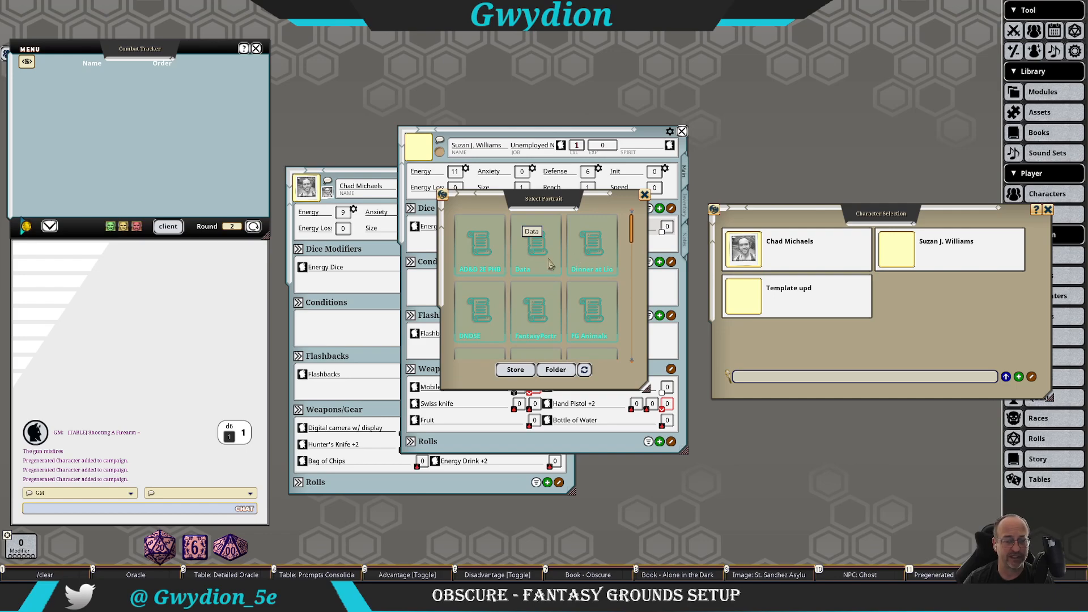
{"action": "left_click", "coordinate": [588, 264]}
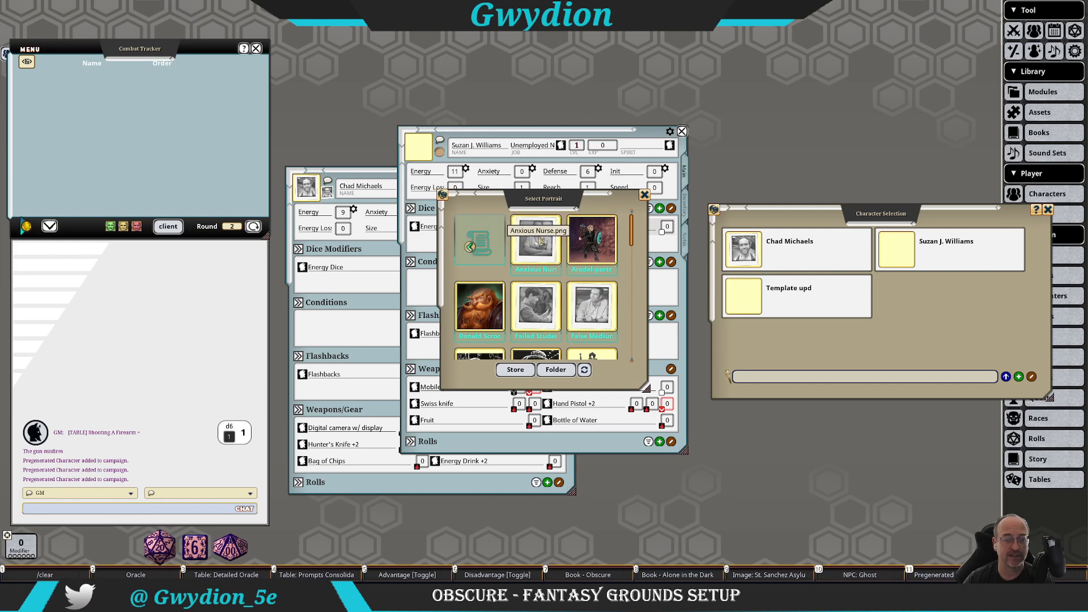
{"action": "left_click", "coordinate": [535, 240]}
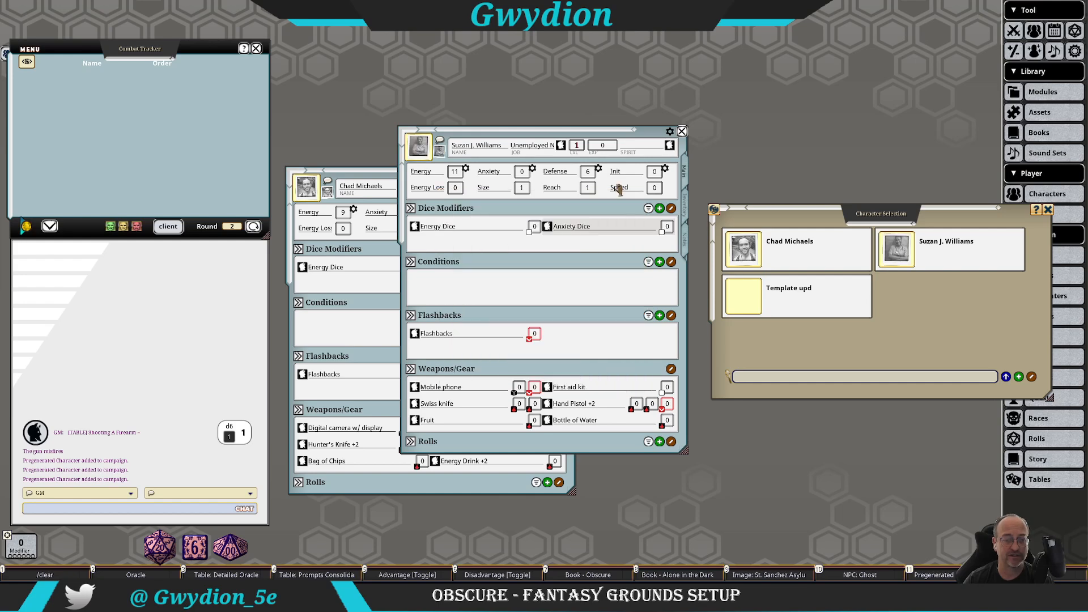
Step: Set the two character sheets side by side, add both the delivery guy and the nurse to the Combat Tracker, and clear the chat
{"action": "left_click", "coordinate": [1048, 209]}
{"action": "left_click_drag", "start_coordinate": [539, 136], "coordinate": [720, 174]}
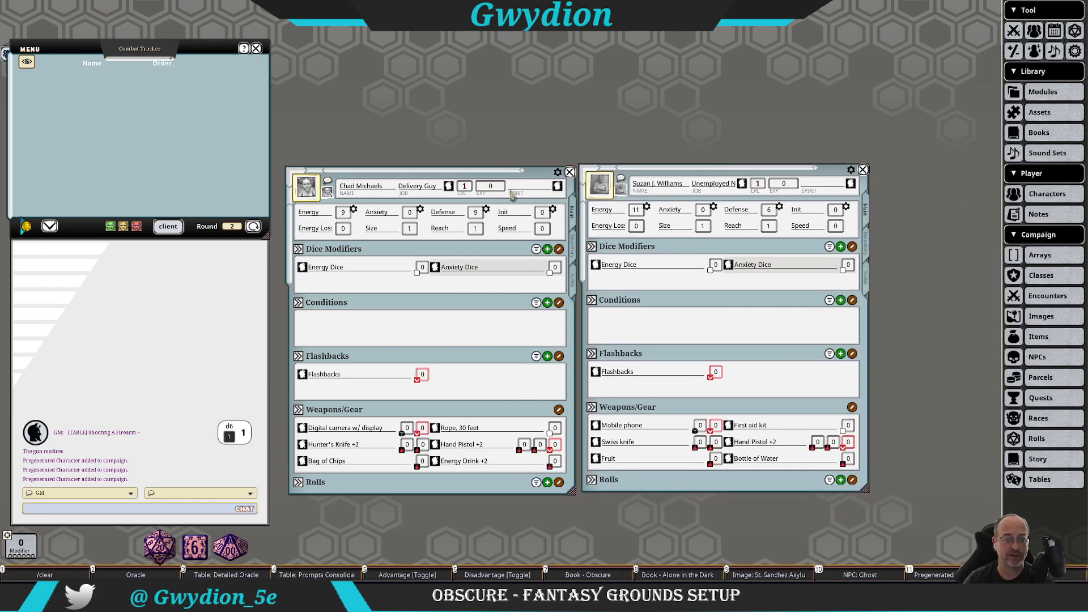
{"action": "left_click_drag", "start_coordinate": [309, 186], "coordinate": [106, 84]}
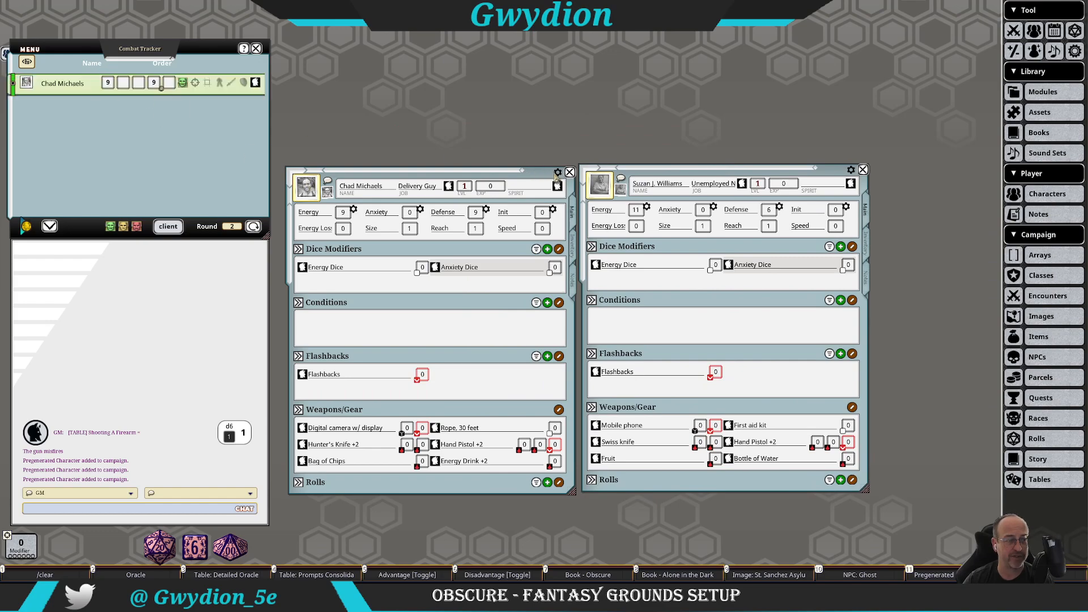
{"action": "left_click_drag", "start_coordinate": [598, 194], "coordinate": [173, 136]}
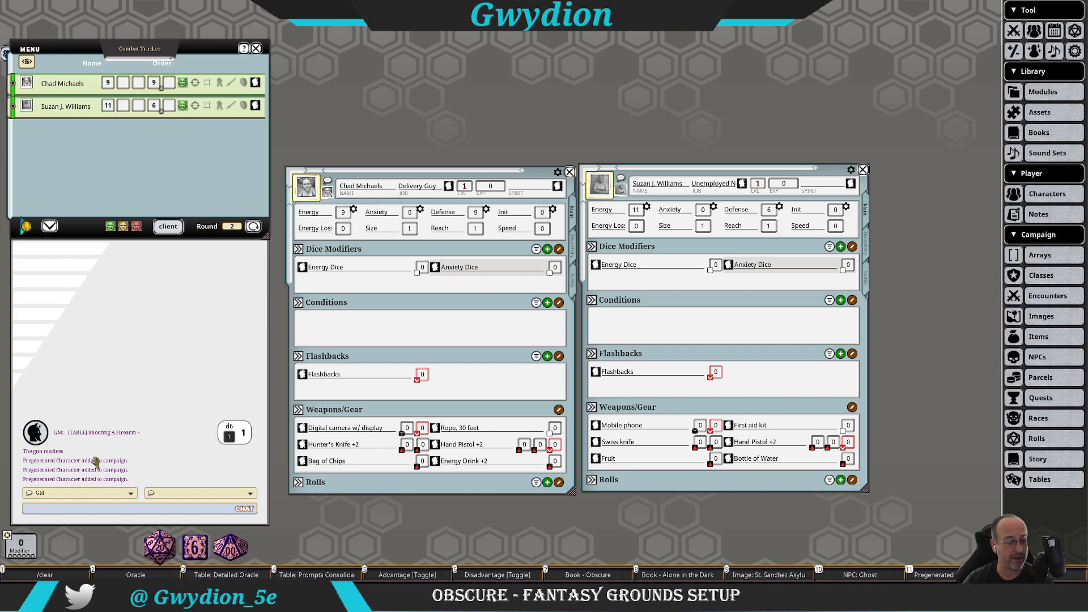
{"action": "left_click", "coordinate": [37, 574]}
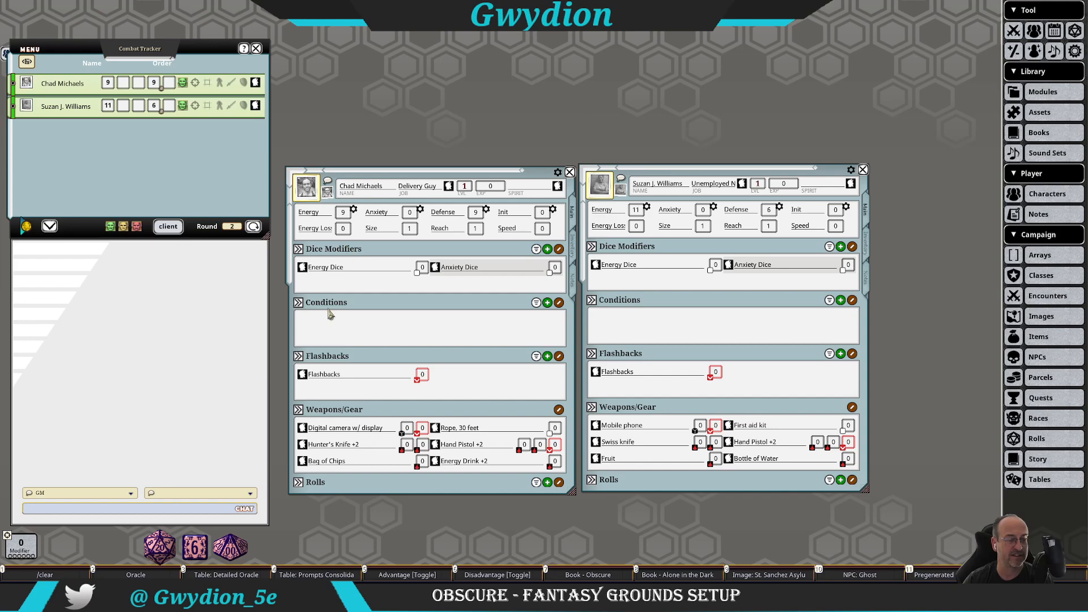
Step: Rename the Flashbacks section on the delivery guy's sheet as Flashbacks/Clues/Found Footage
{"action": "left_click", "coordinate": [348, 355]}
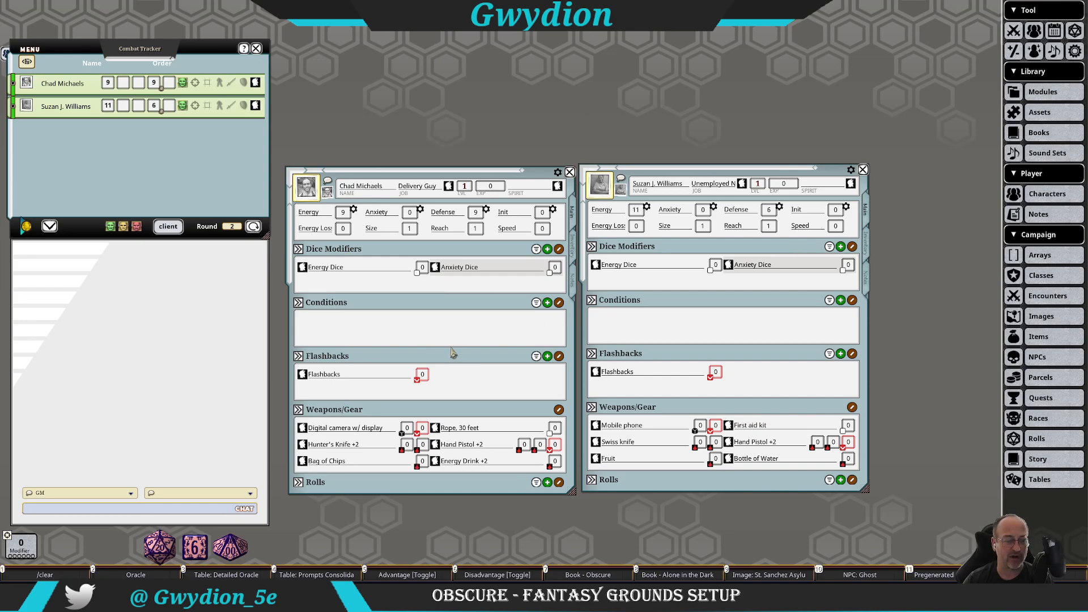
{"action": "type", "text": "/Clues/"}
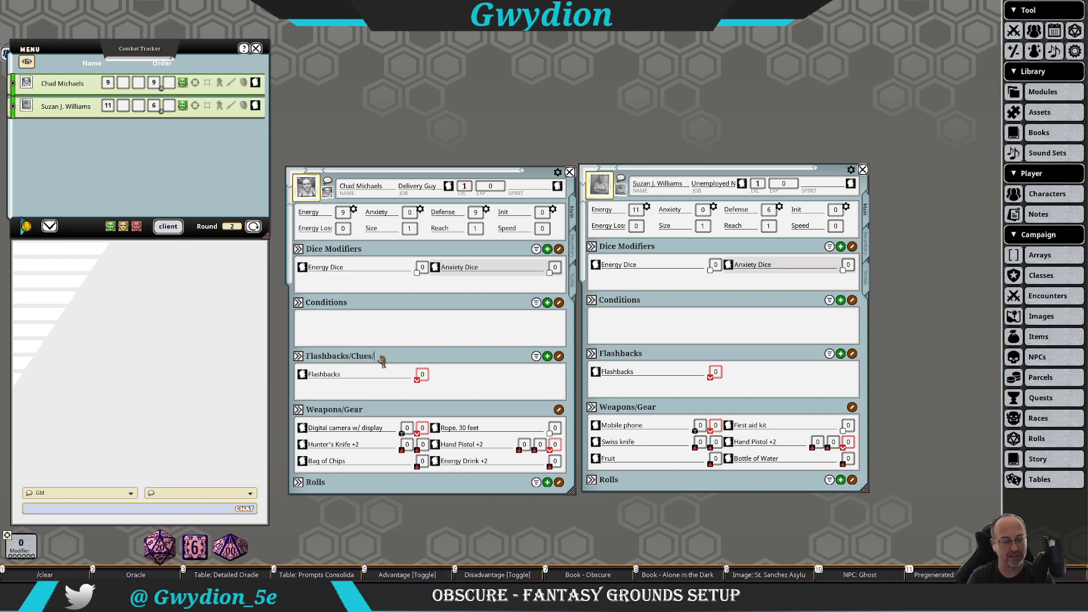
{"action": "key", "text": "shift"}
{"action": "type", "text": "ues/Found Footage"}
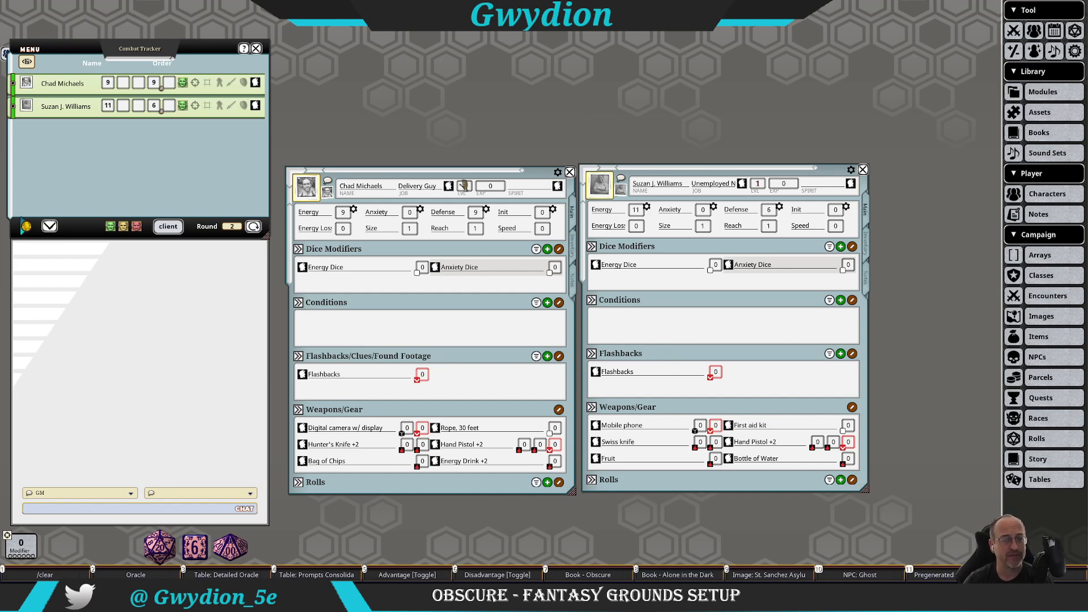
Step: Leave only the delivery guy's sheet open and view the Delivery Guy record from the campaign's Classes list
{"action": "left_click", "coordinate": [861, 170]}
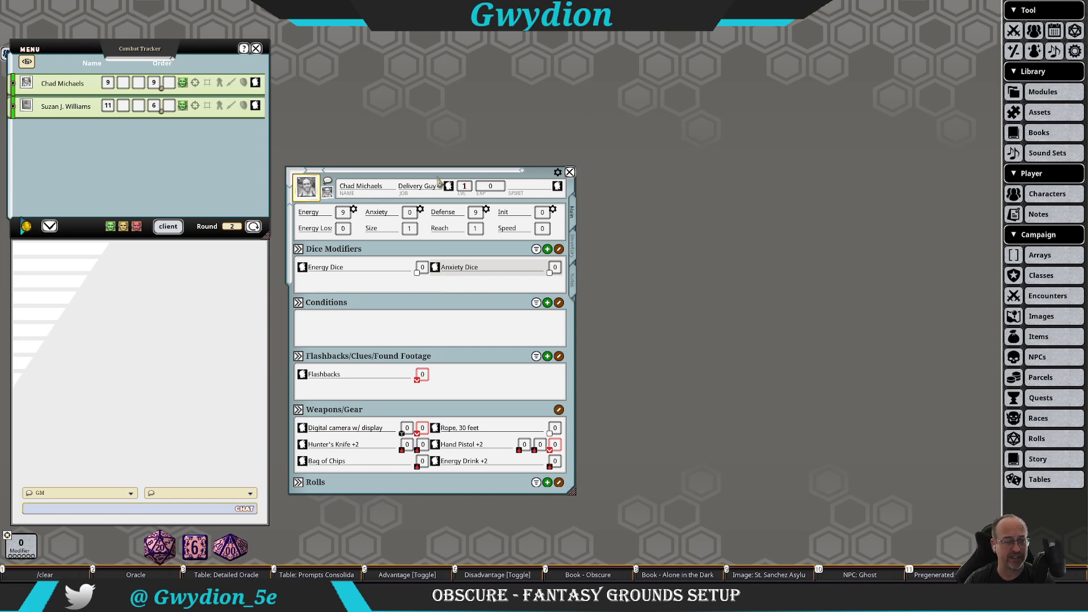
{"action": "left_click_drag", "start_coordinate": [436, 178], "coordinate": [539, 153]}
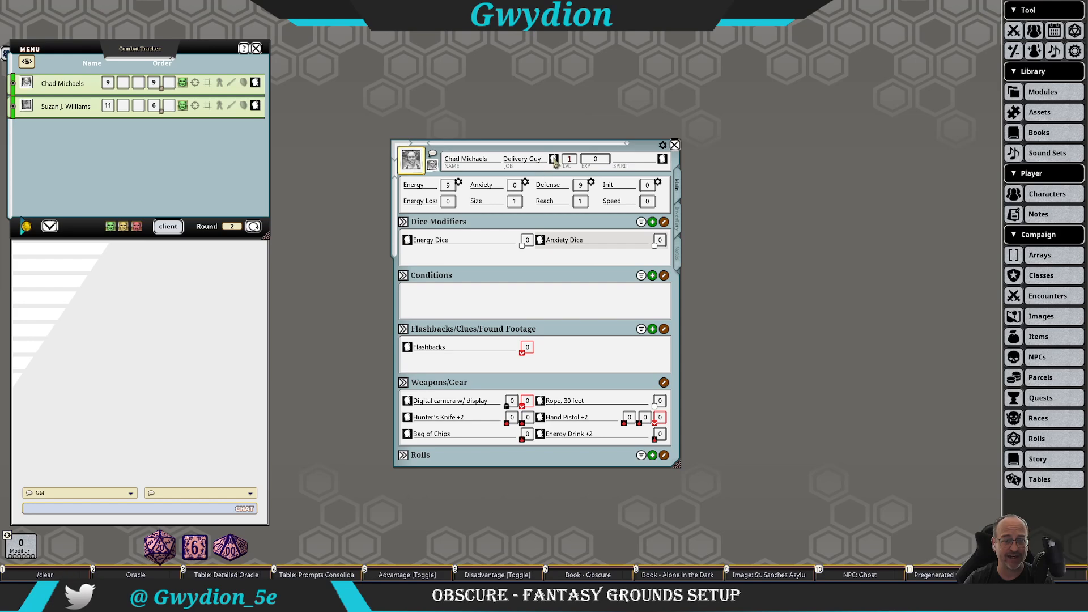
{"action": "left_click", "coordinate": [1043, 276]}
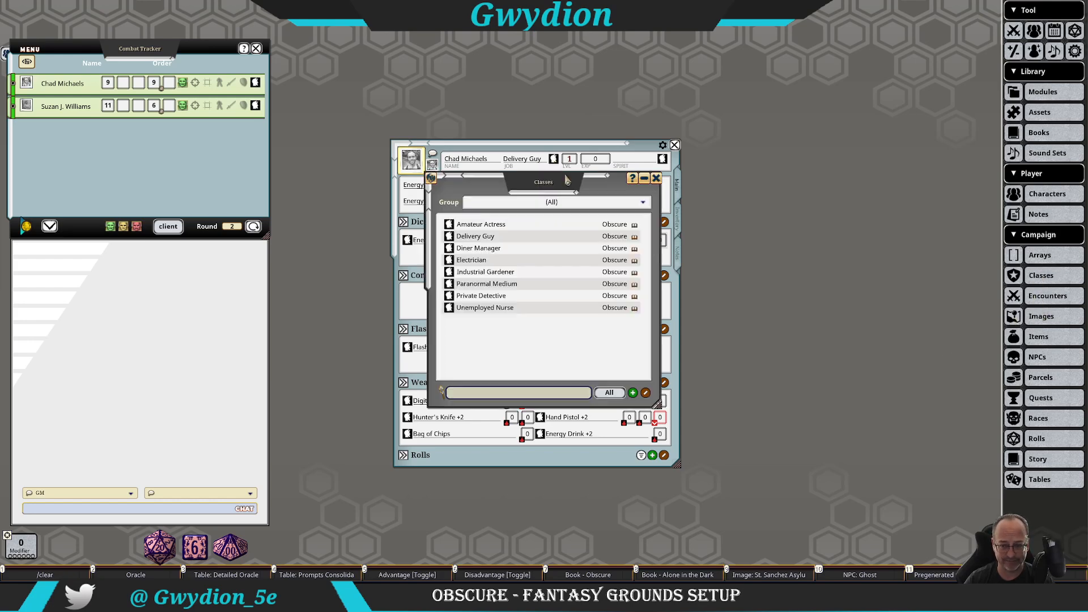
{"action": "left_click_drag", "start_coordinate": [567, 181], "coordinate": [866, 193]}
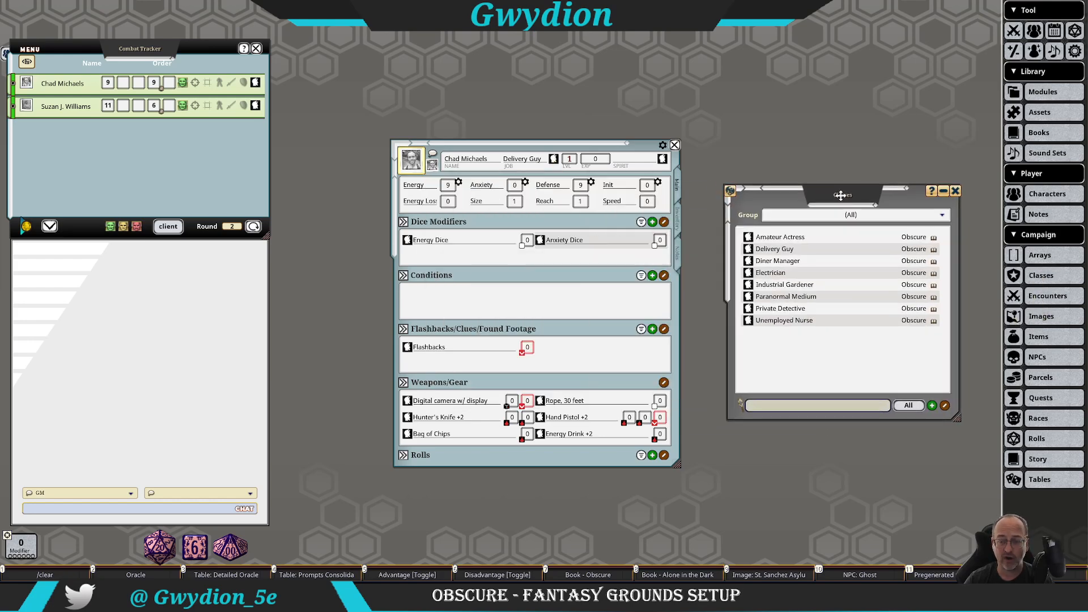
{"action": "left_click", "coordinate": [758, 251]}
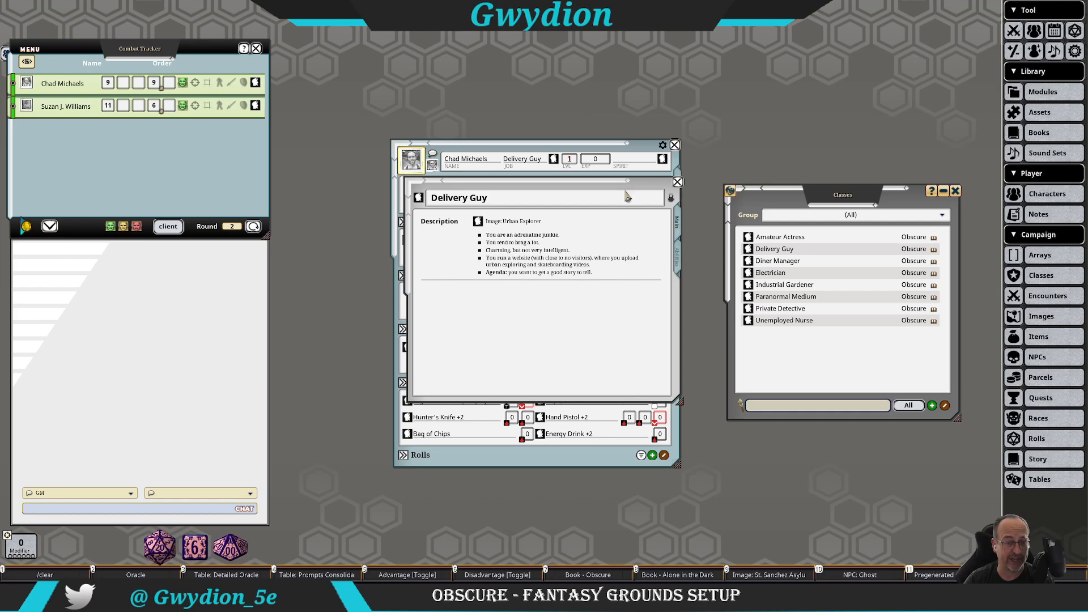
{"action": "left_click", "coordinate": [677, 182]}
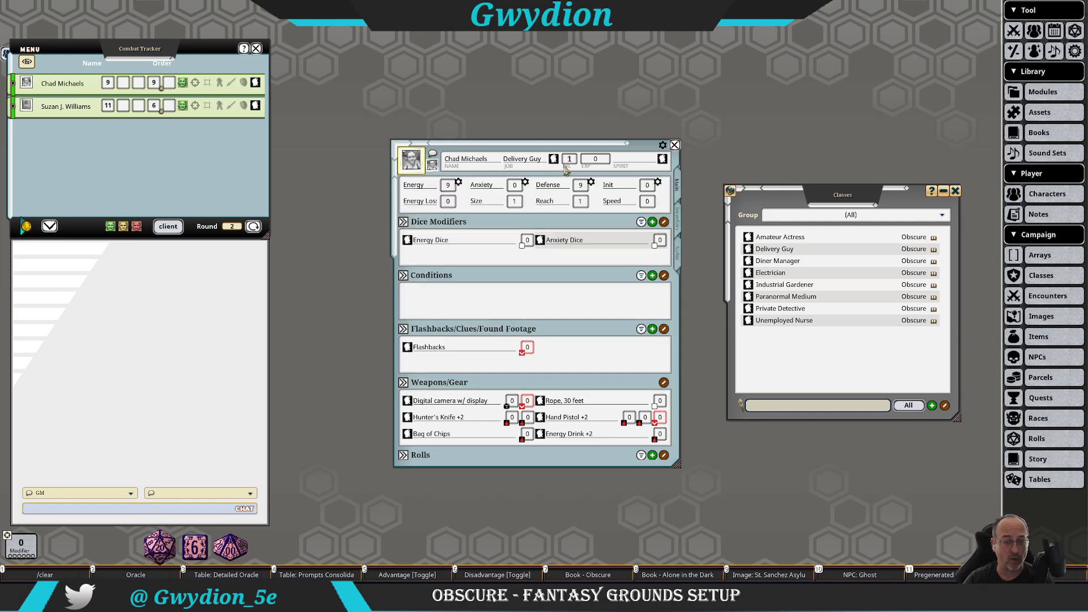
{"action": "left_click", "coordinate": [956, 191]}
Step: Open the class linked on the delivery guy's sheet and view its Urban Explorer image and class features by level
{"action": "left_click", "coordinate": [553, 160]}
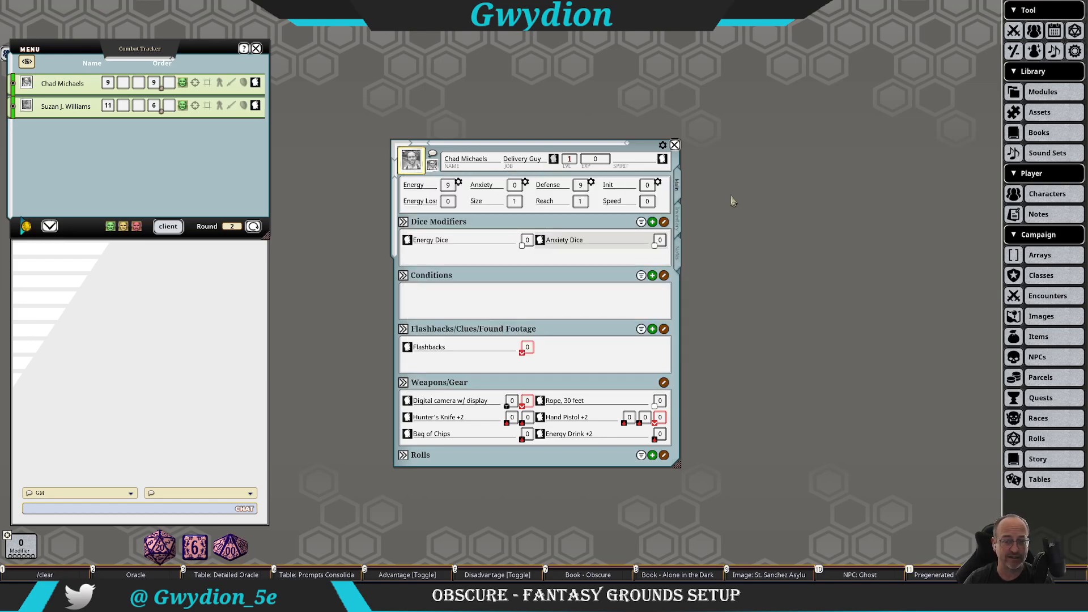
{"action": "left_click_drag", "start_coordinate": [479, 222], "coordinate": [760, 223]}
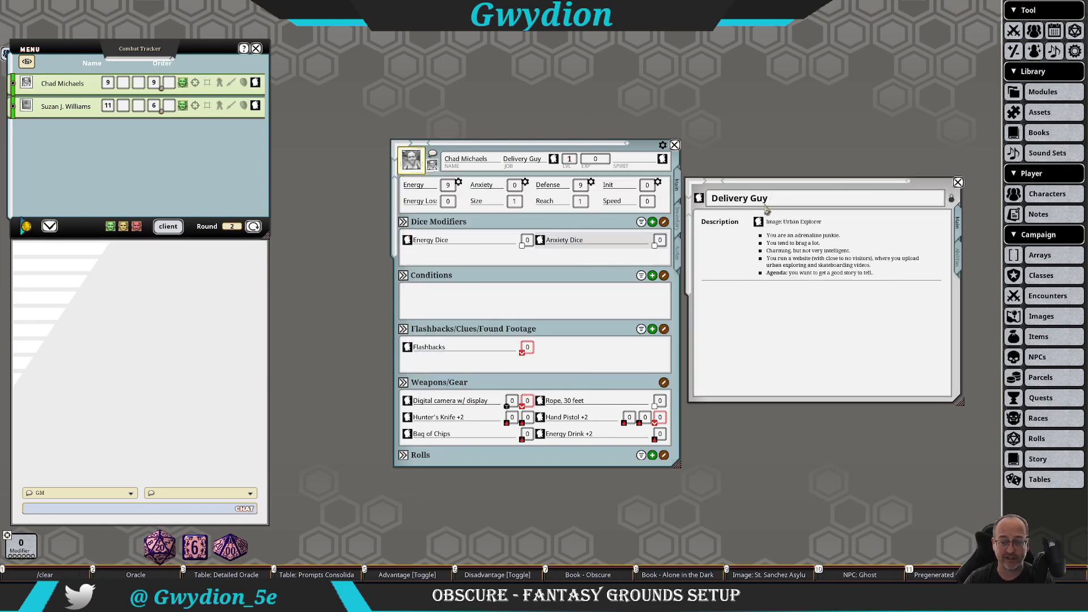
{"action": "left_click", "coordinate": [760, 223]}
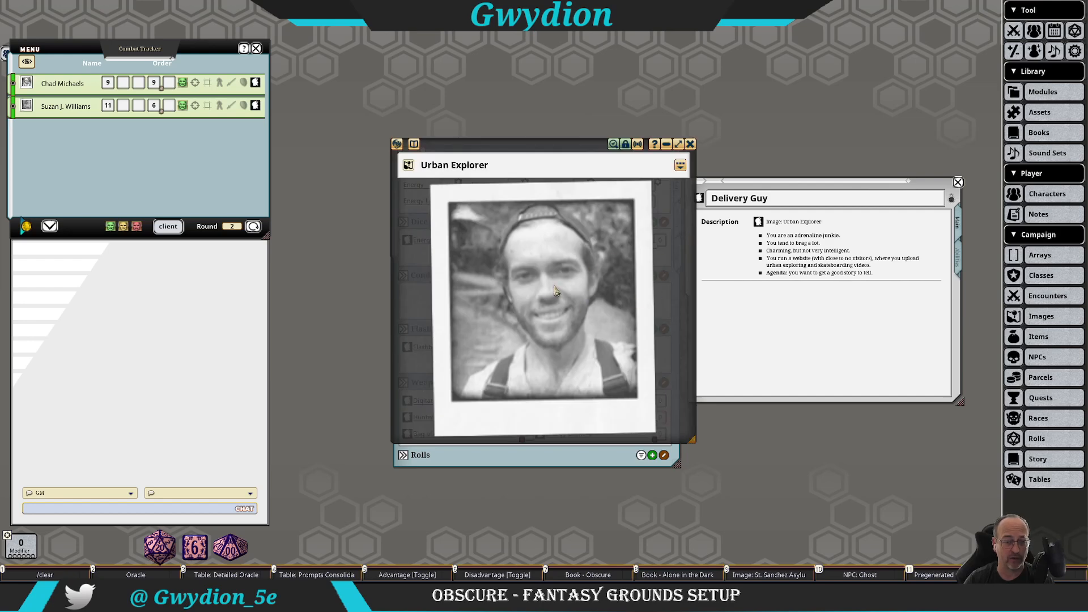
{"action": "left_click", "coordinate": [690, 145]}
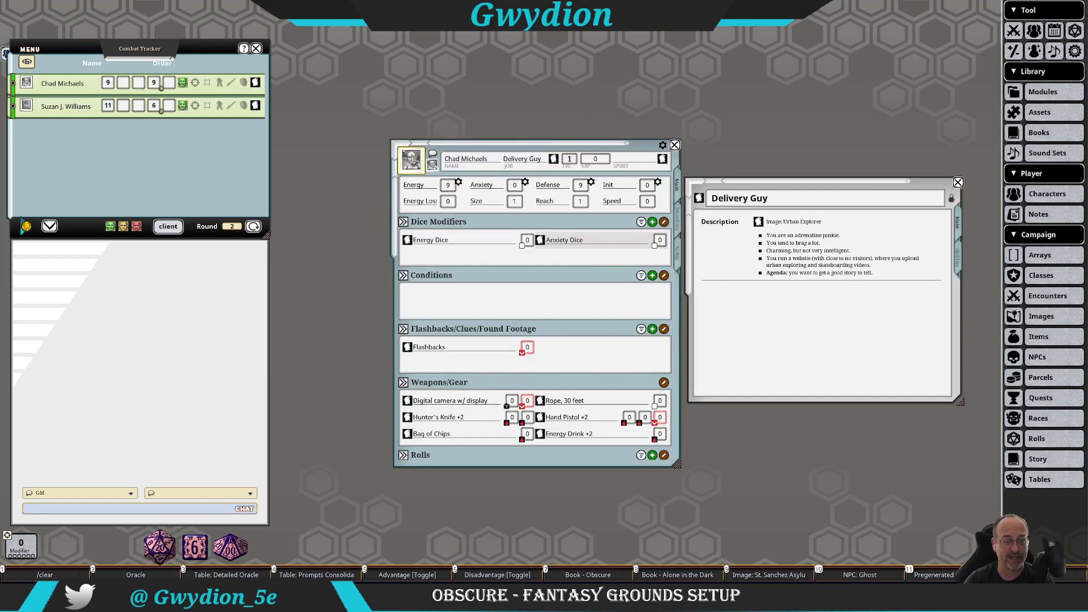
{"action": "left_click", "coordinate": [959, 242]}
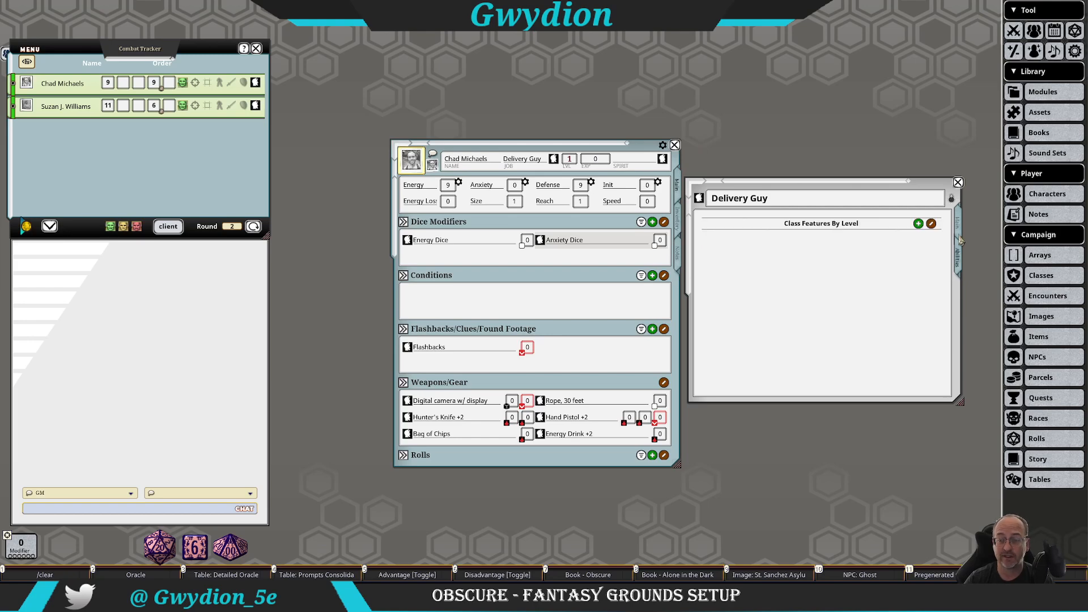
{"action": "left_click", "coordinate": [960, 216]}
{"action": "left_click", "coordinate": [957, 182]}
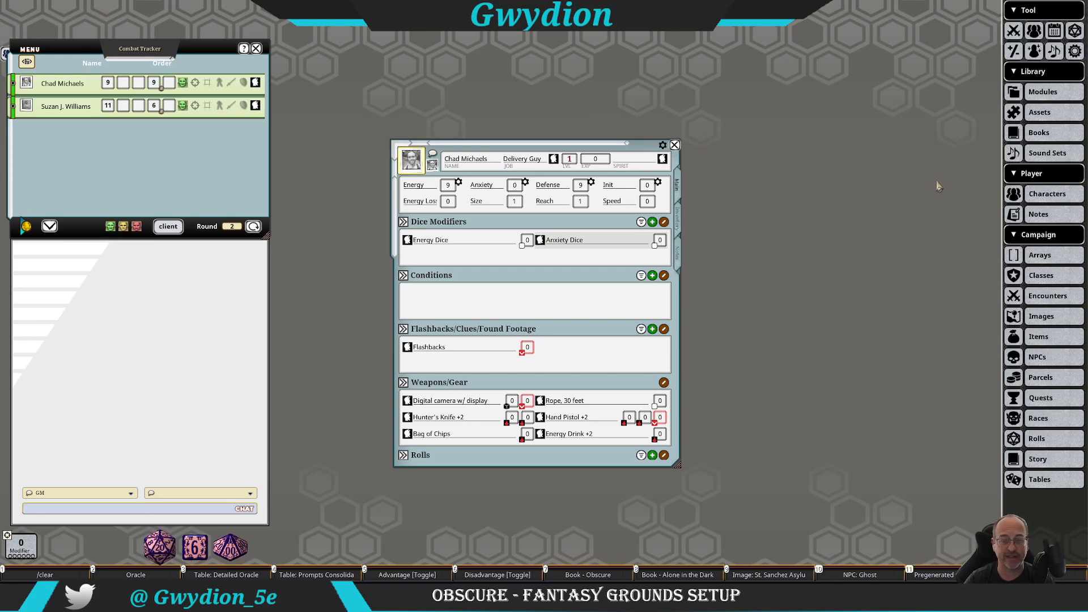
Step: Reposition the delivery guy's sheet and check the record linked to his Spirit field
{"action": "left_click_drag", "start_coordinate": [551, 146], "coordinate": [497, 139]}
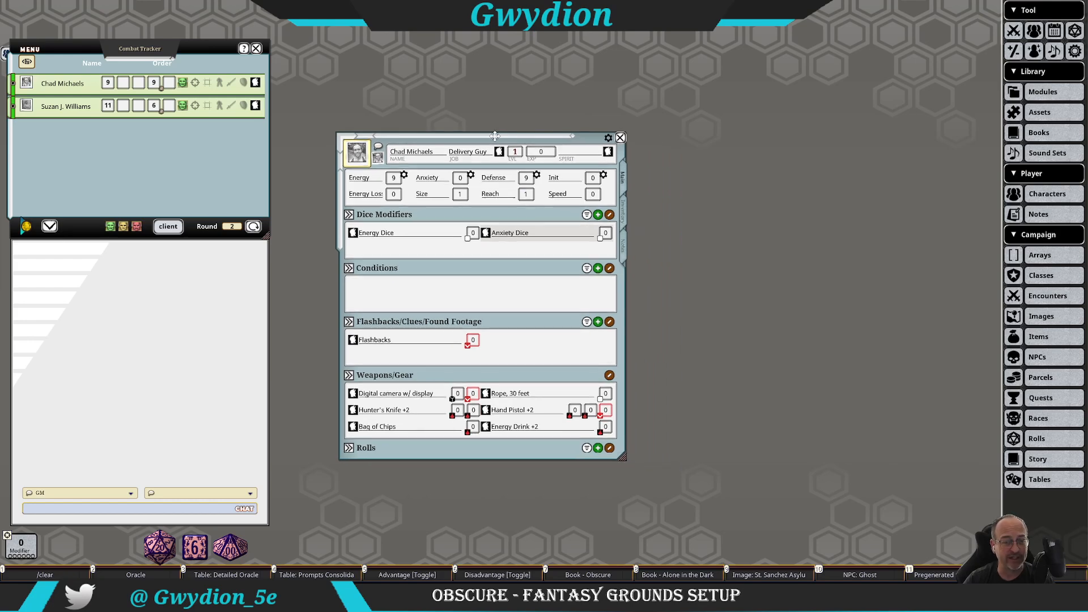
{"action": "left_click", "coordinate": [608, 151]}
{"action": "left_click", "coordinate": [635, 182]}
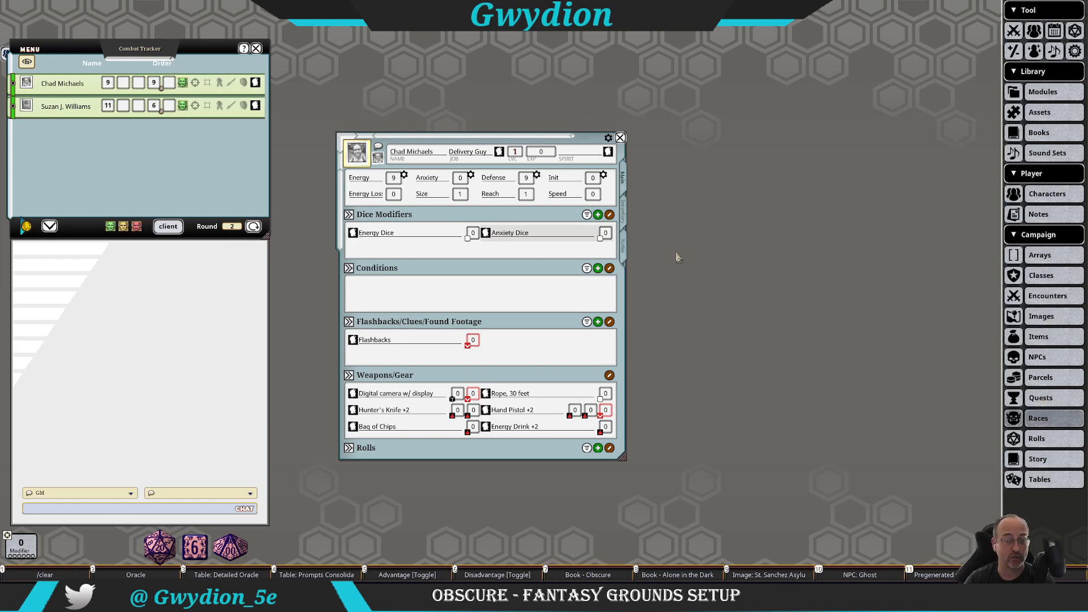
Step: Assign the Evil Spirit record from the Races list as the delivery guy's Spirit and close the record
{"action": "left_click_drag", "start_coordinate": [539, 186], "coordinate": [778, 208]}
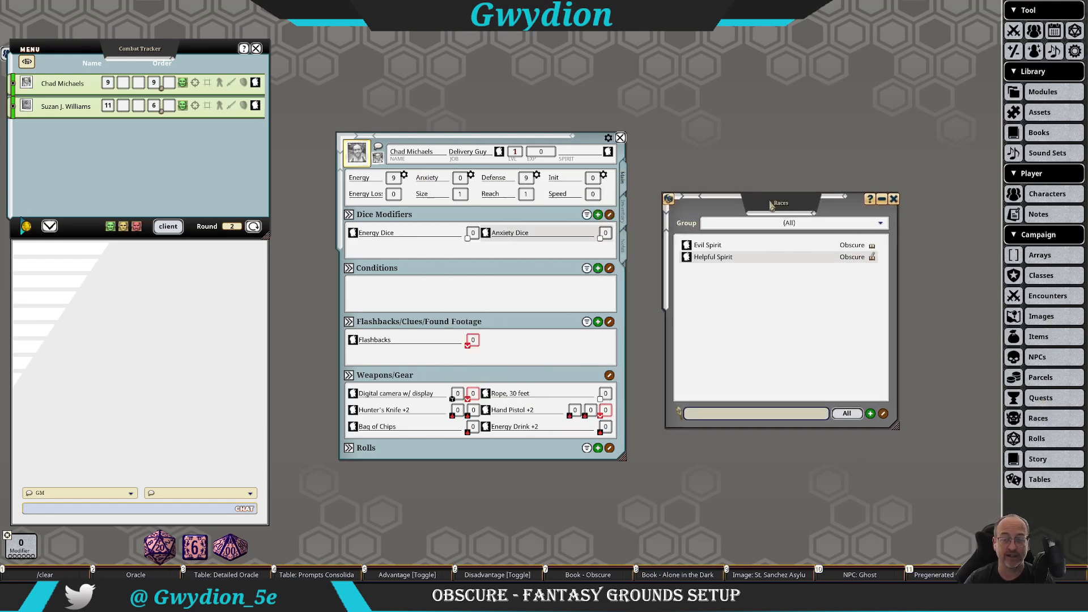
{"action": "left_click", "coordinate": [688, 245]}
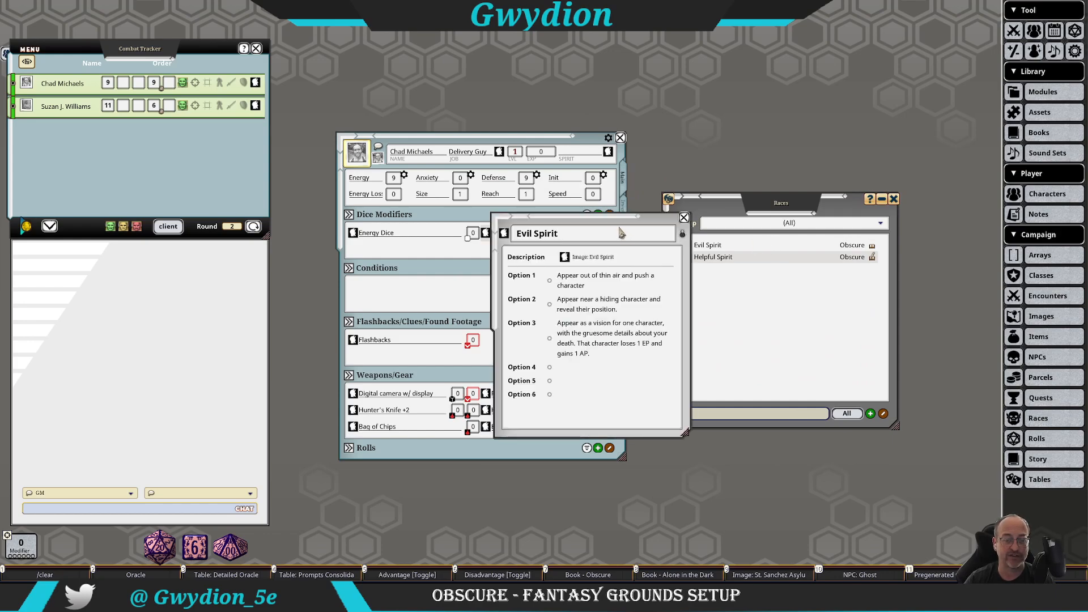
{"action": "left_click_drag", "start_coordinate": [620, 231], "coordinate": [760, 257]}
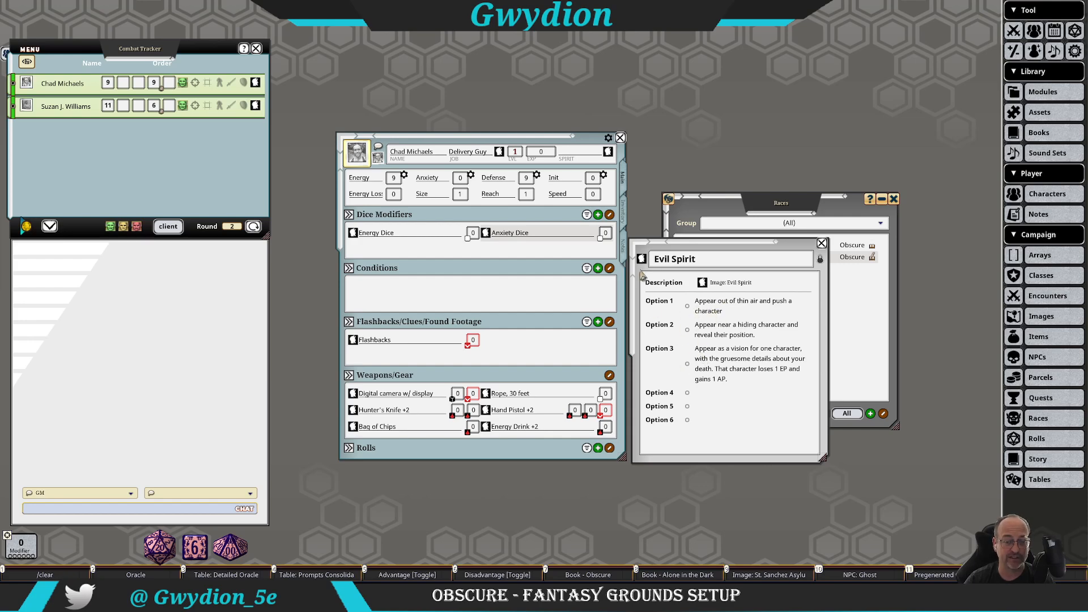
{"action": "left_click_drag", "start_coordinate": [642, 259], "coordinate": [509, 242]}
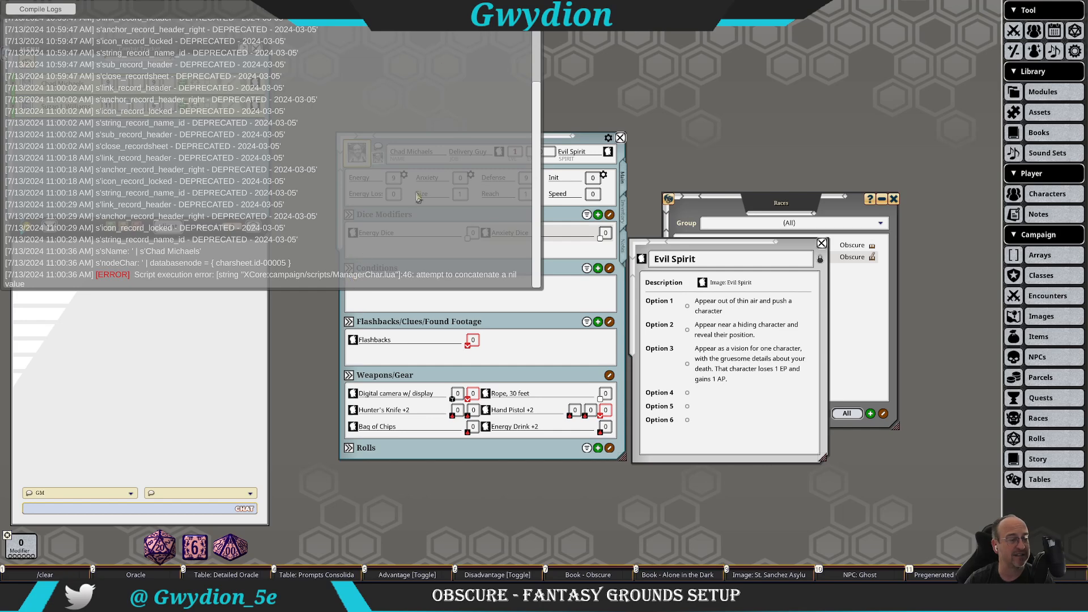
{"action": "left_click", "coordinate": [535, 9]}
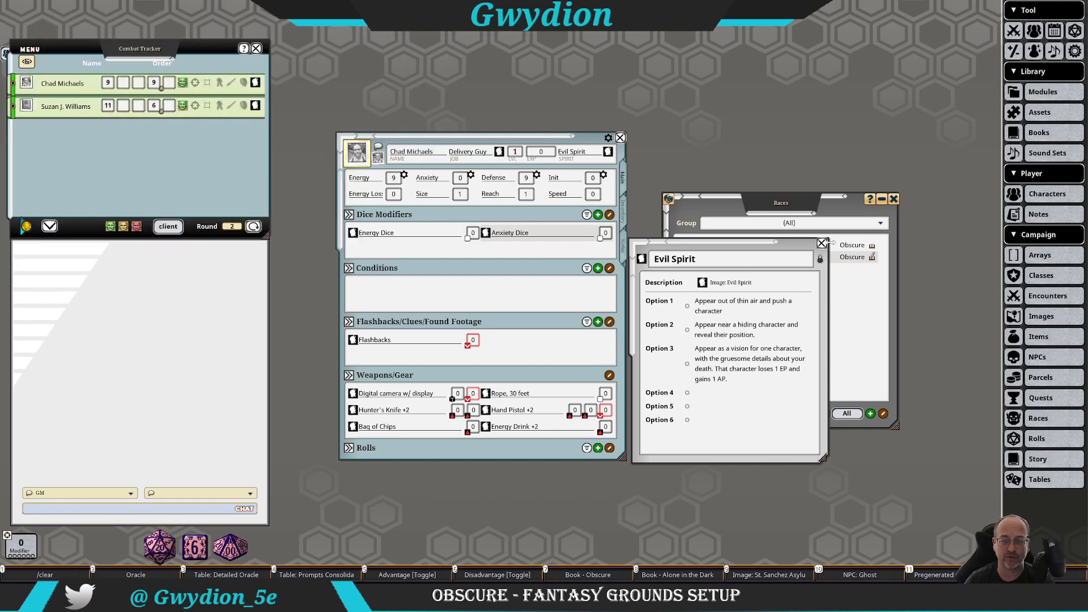
{"action": "left_click", "coordinate": [822, 243]}
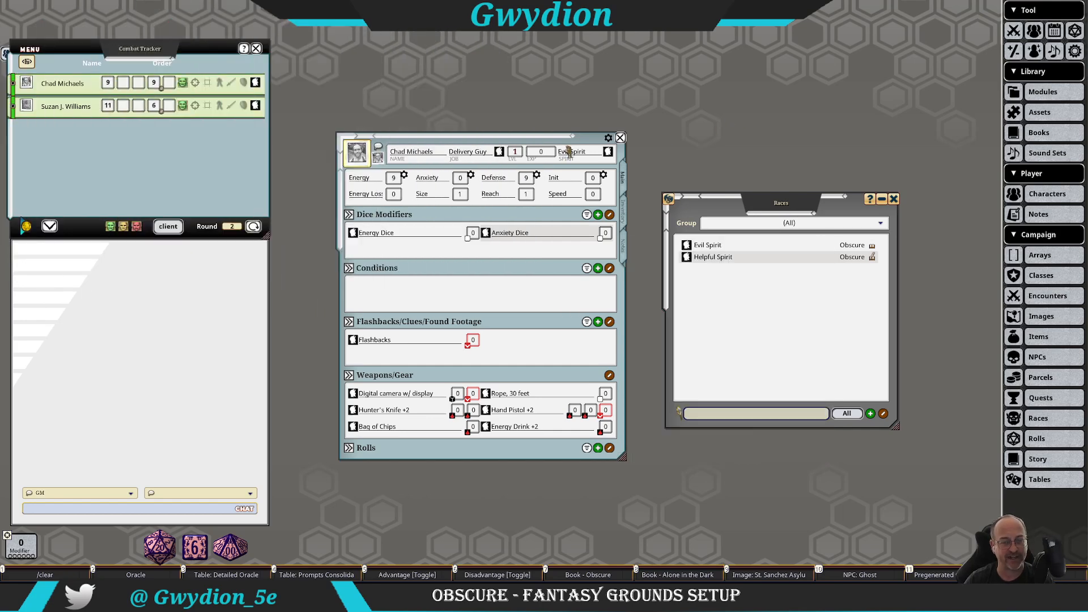
Step: Open the spirit record linked on the delivery guy's sheet, unlock it to review its options, and leave only the sheet and Combat Tracker open
{"action": "left_click", "coordinate": [608, 152]}
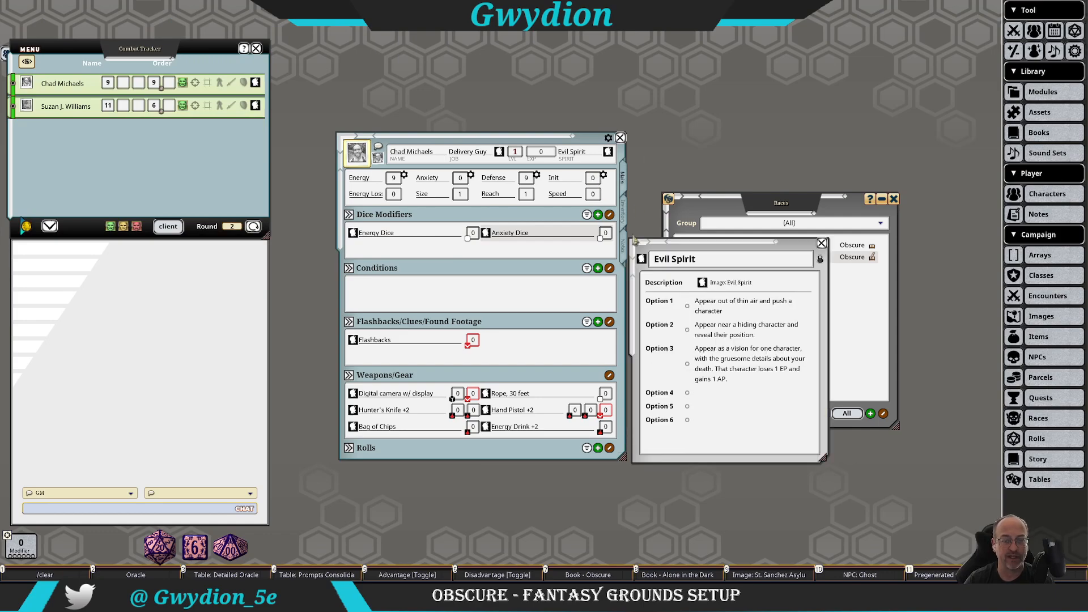
{"action": "left_click", "coordinate": [820, 259]}
{"action": "left_click", "coordinate": [893, 198]}
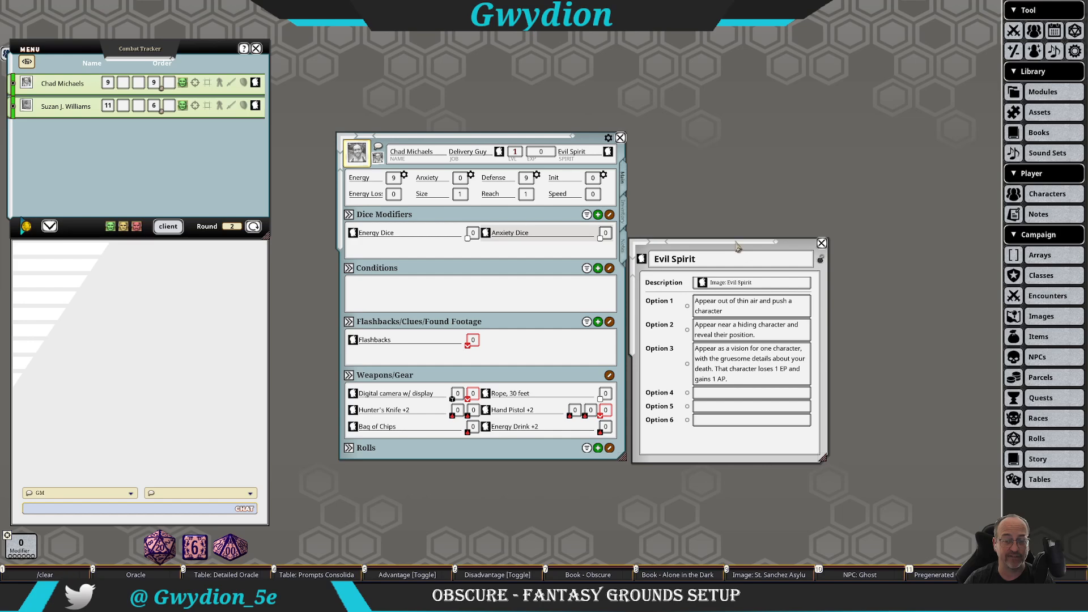
{"action": "left_click_drag", "start_coordinate": [736, 247], "coordinate": [758, 213]}
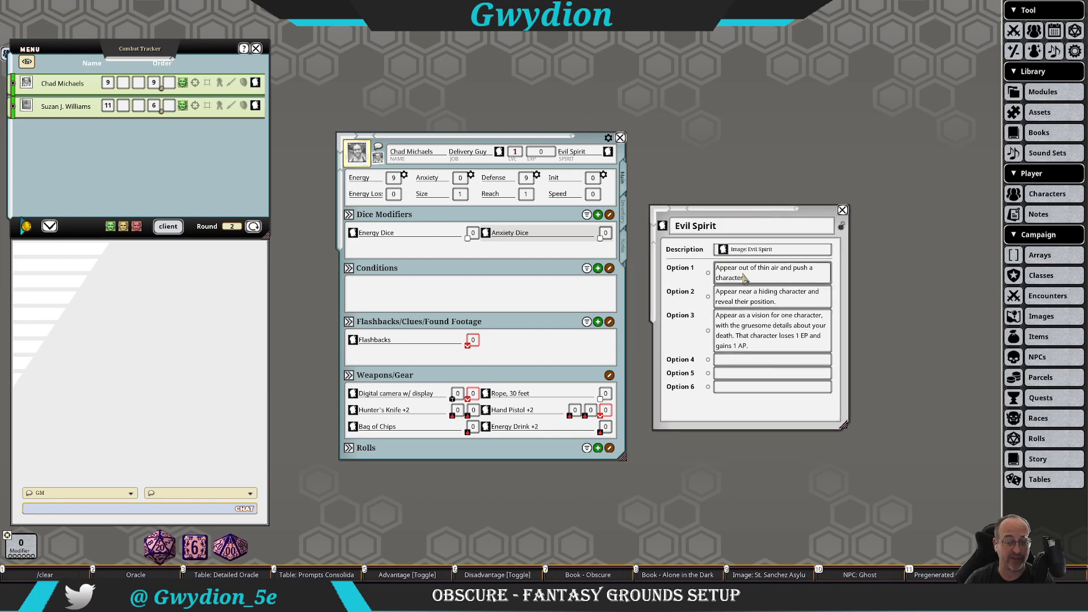
{"action": "left_click", "coordinate": [708, 272]}
{"action": "left_click", "coordinate": [842, 225]}
{"action": "left_click", "coordinate": [842, 211]}
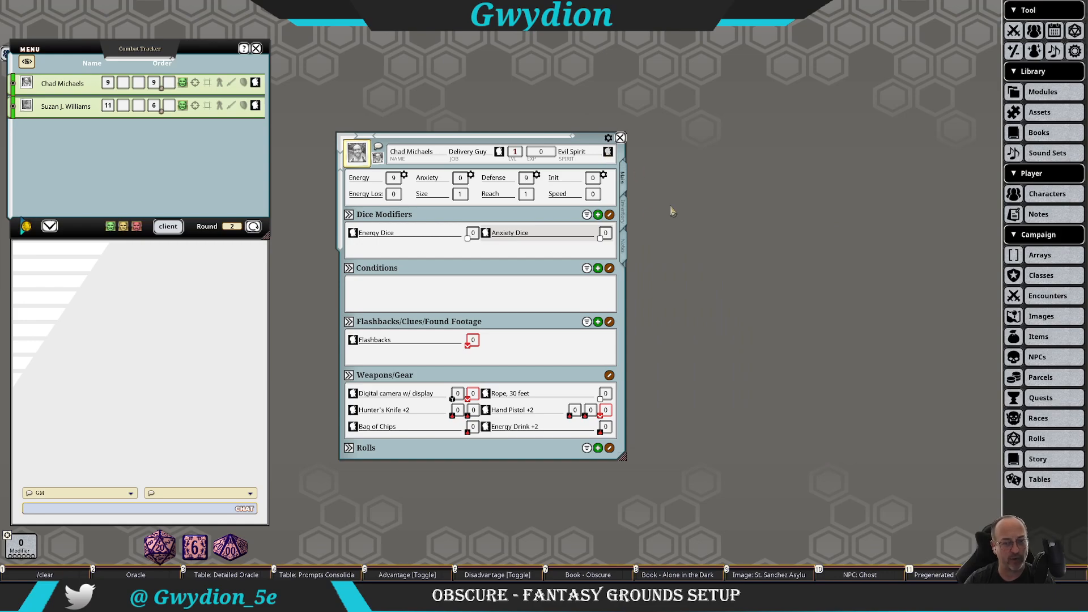
{"action": "left_click", "coordinate": [608, 152]}
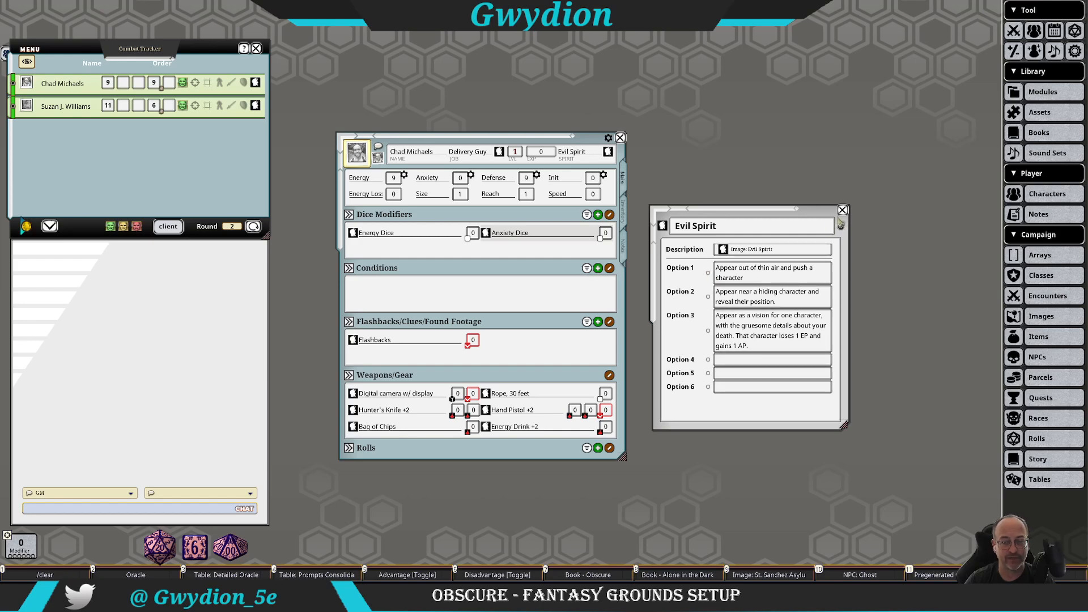
{"action": "left_click", "coordinate": [843, 211]}
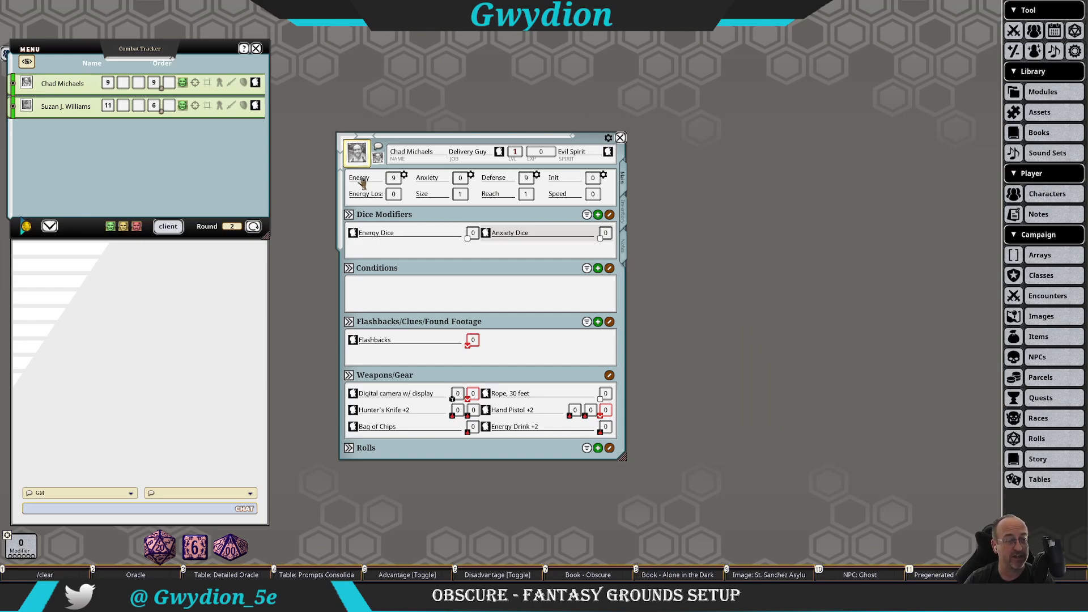
Step: Check the calculations behind the Energy and Defense fields on the delivery guy's sheet
{"action": "left_click", "coordinate": [404, 176]}
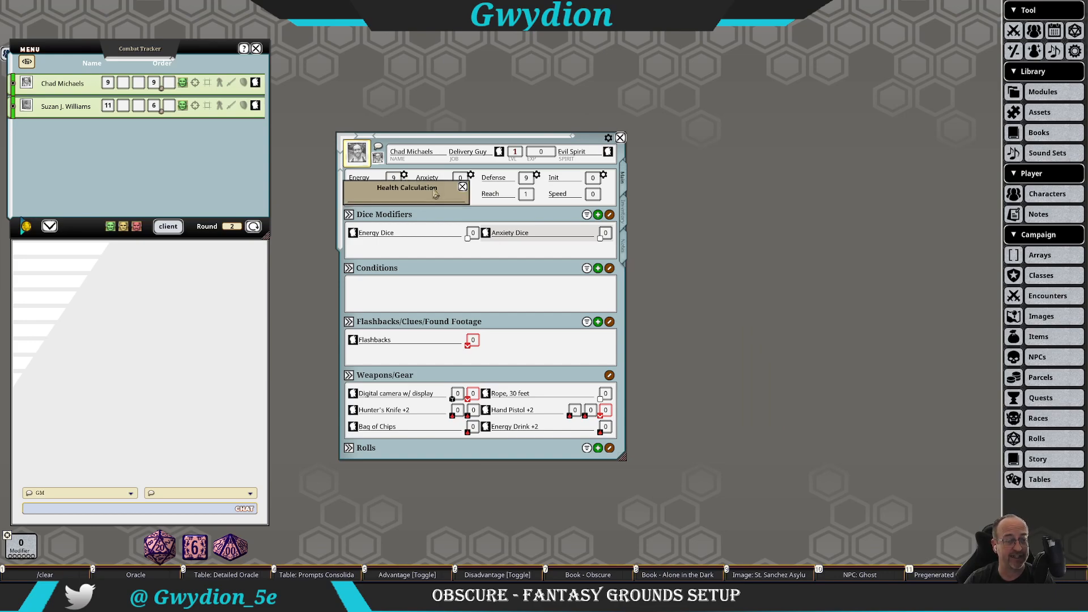
{"action": "left_click", "coordinate": [463, 187]}
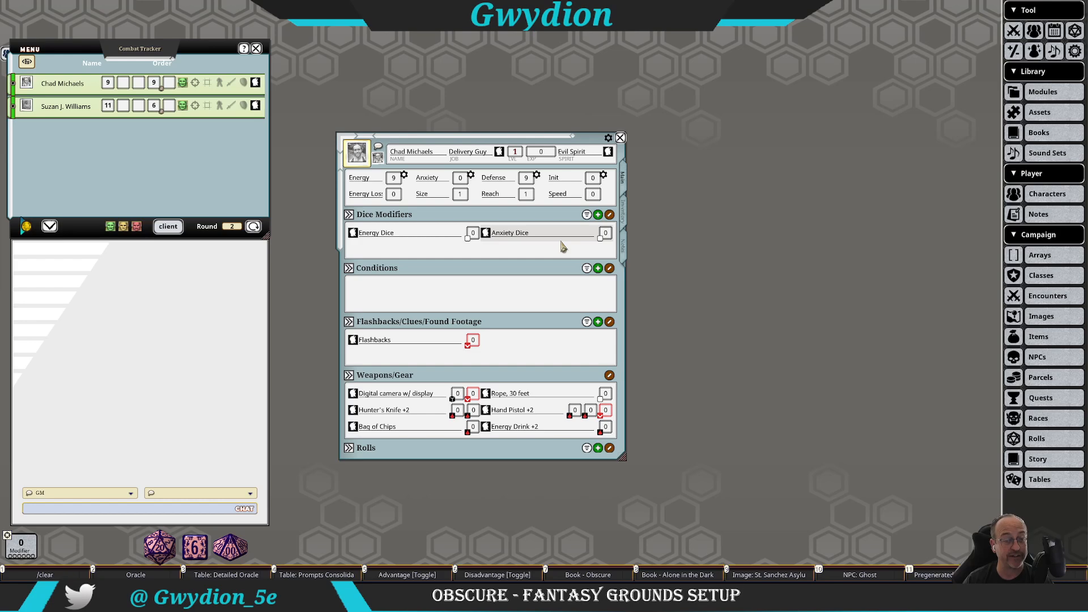
{"action": "left_click", "coordinate": [537, 176]}
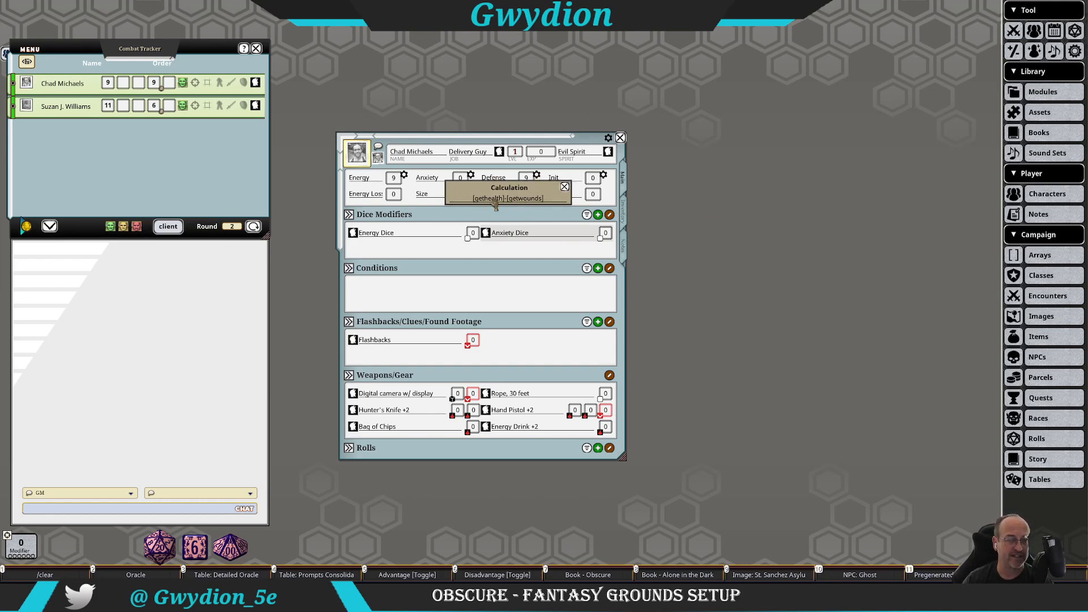
{"action": "left_click_drag", "start_coordinate": [524, 195], "coordinate": [718, 218]}
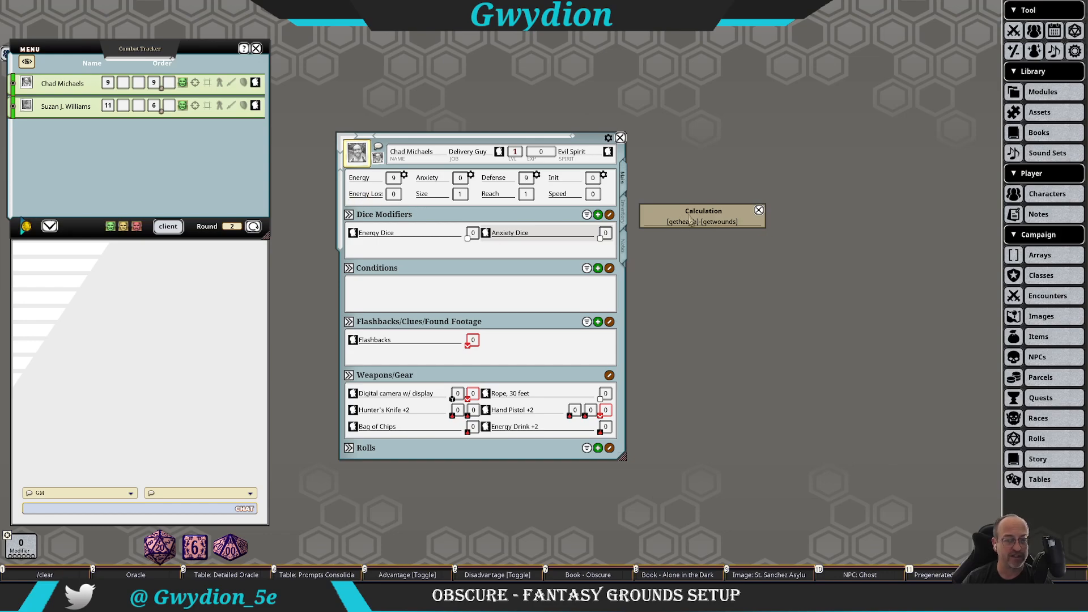
{"action": "left_click", "coordinate": [759, 210]}
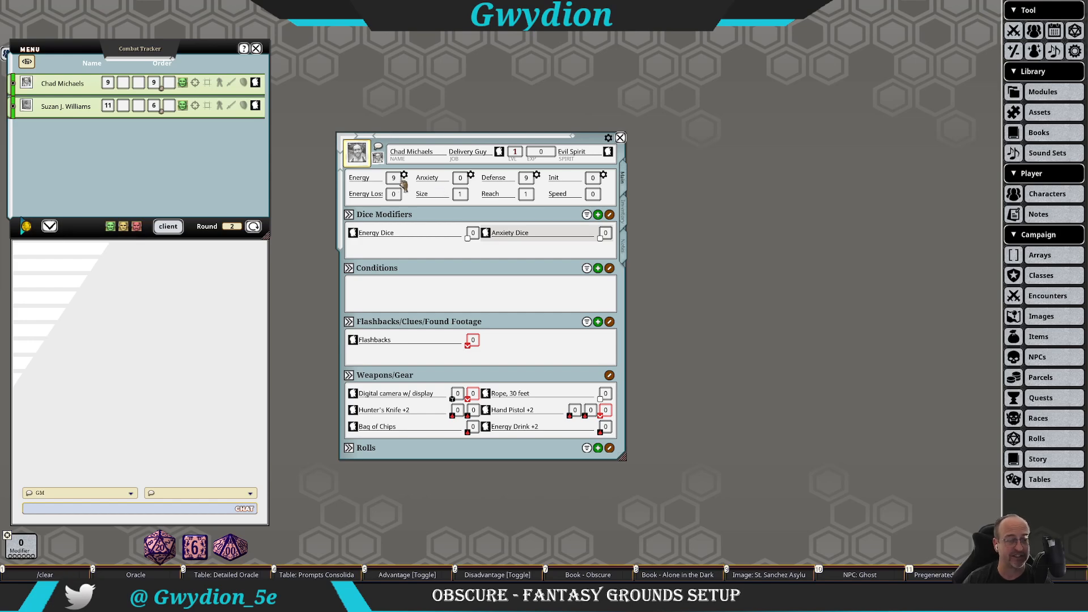
{"action": "left_click", "coordinate": [538, 178]}
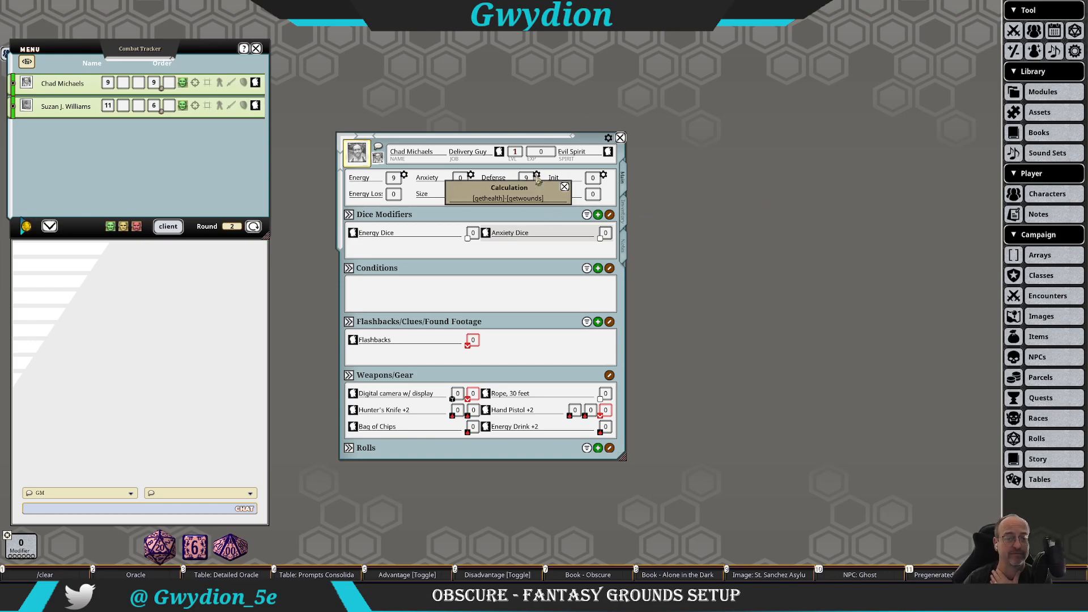
{"action": "left_click", "coordinate": [565, 187]}
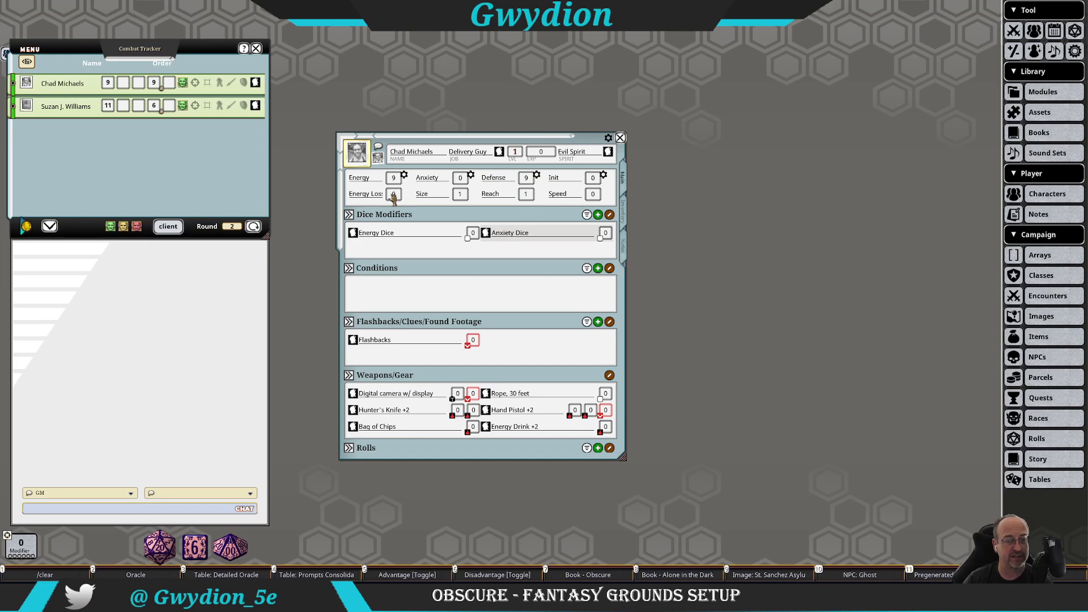
Step: Test the Defense calculation by raising the delivery guy's Energy Loss to 2, recalculating, and resetting the loss to 0
{"action": "scroll", "coordinate": [397, 197], "scroll_direction": "up", "scroll_amount": 2}
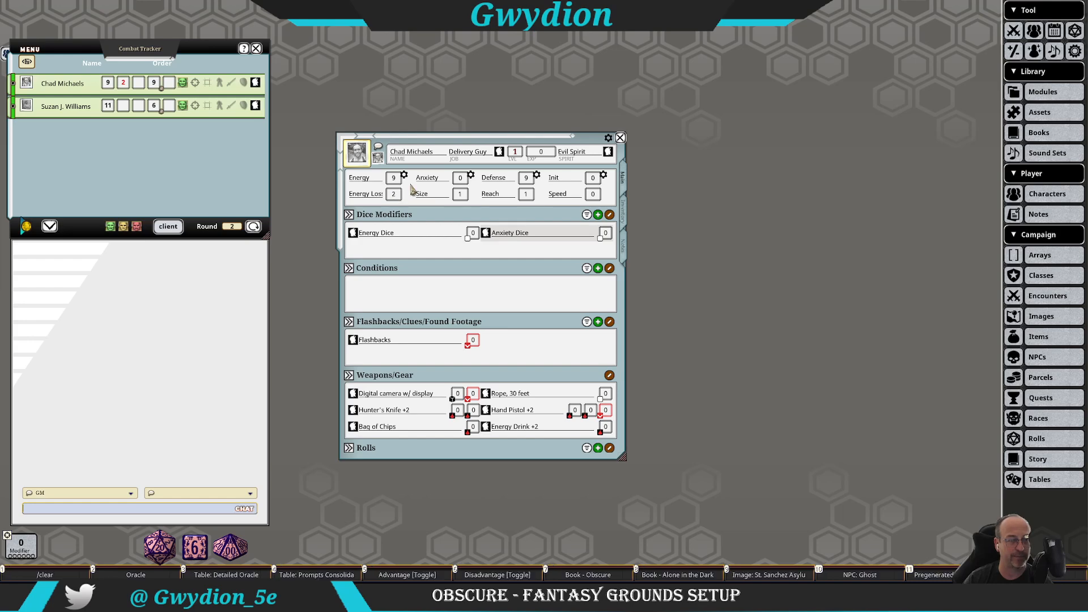
{"action": "left_click", "coordinate": [537, 177]}
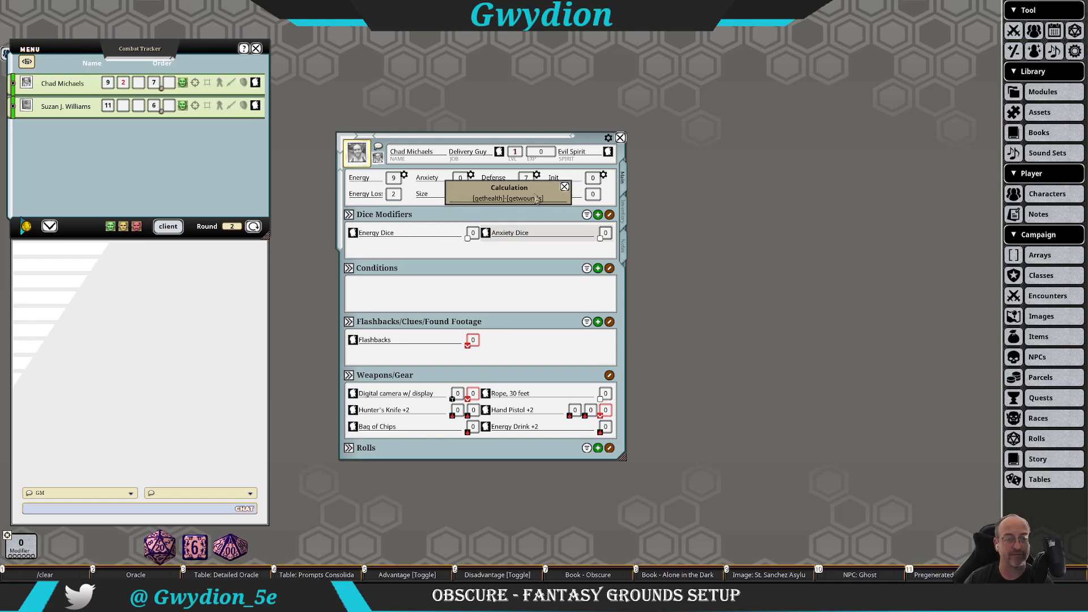
{"action": "left_click", "coordinate": [565, 187]}
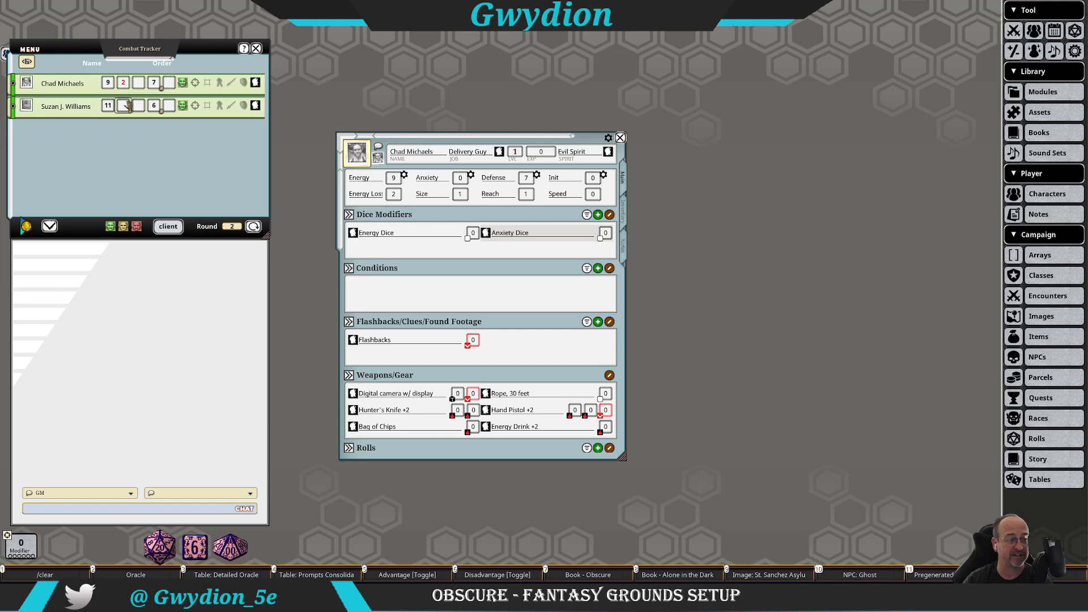
{"action": "scroll", "coordinate": [123, 85], "scroll_direction": "down", "scroll_amount": 2}
{"action": "left_click", "coordinate": [537, 174]}
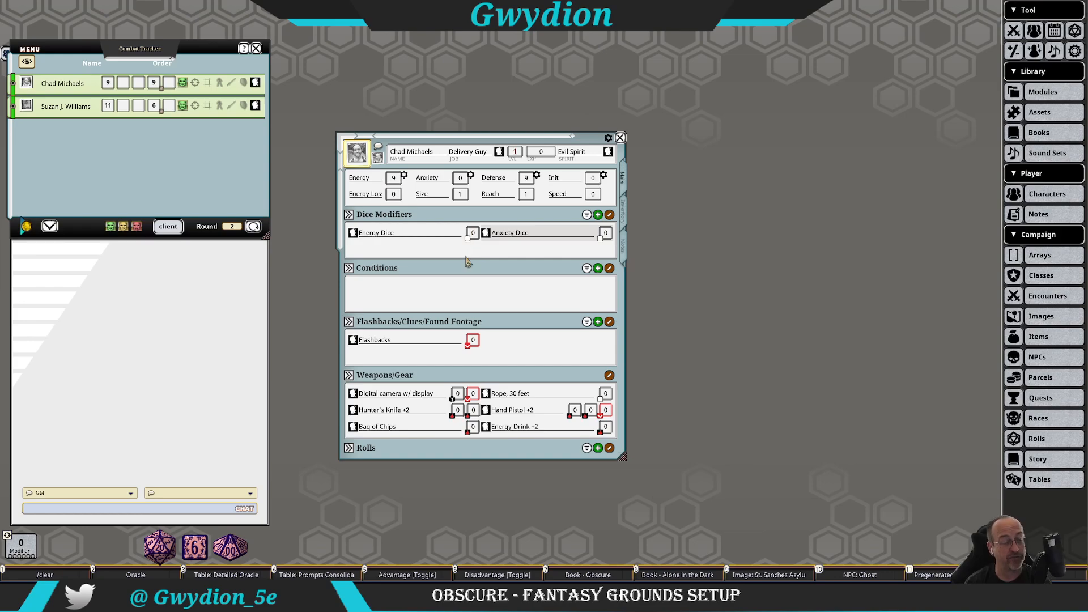
Step: Try an Energy Dice modifier of 2 on the delivery guy's sheet and reset it to 0
{"action": "key", "text": "ctrl"}
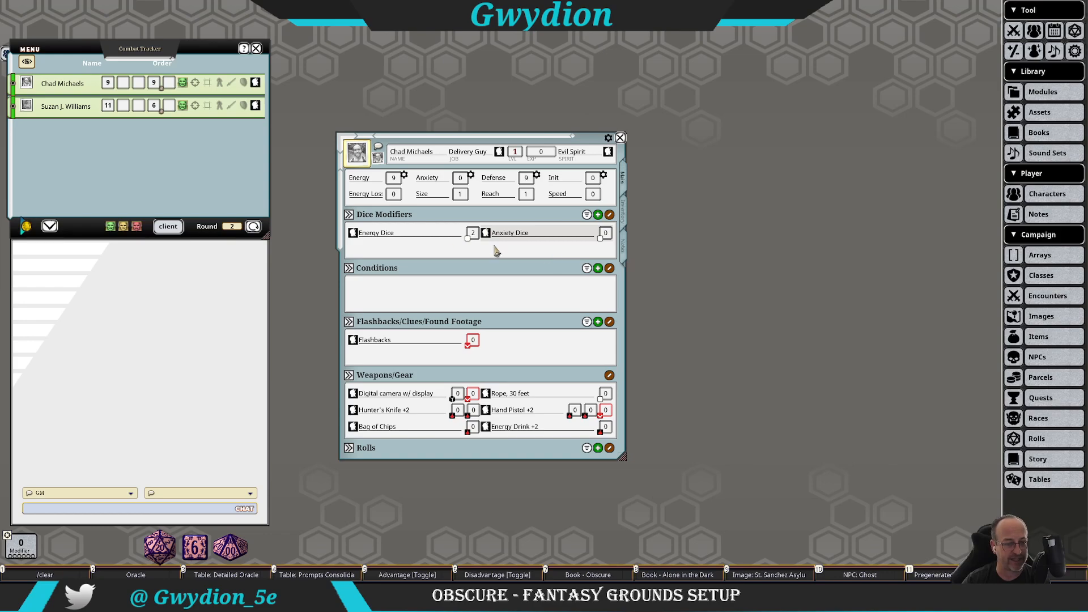
{"action": "scroll", "coordinate": [474, 237], "scroll_direction": "down", "scroll_amount": 2}
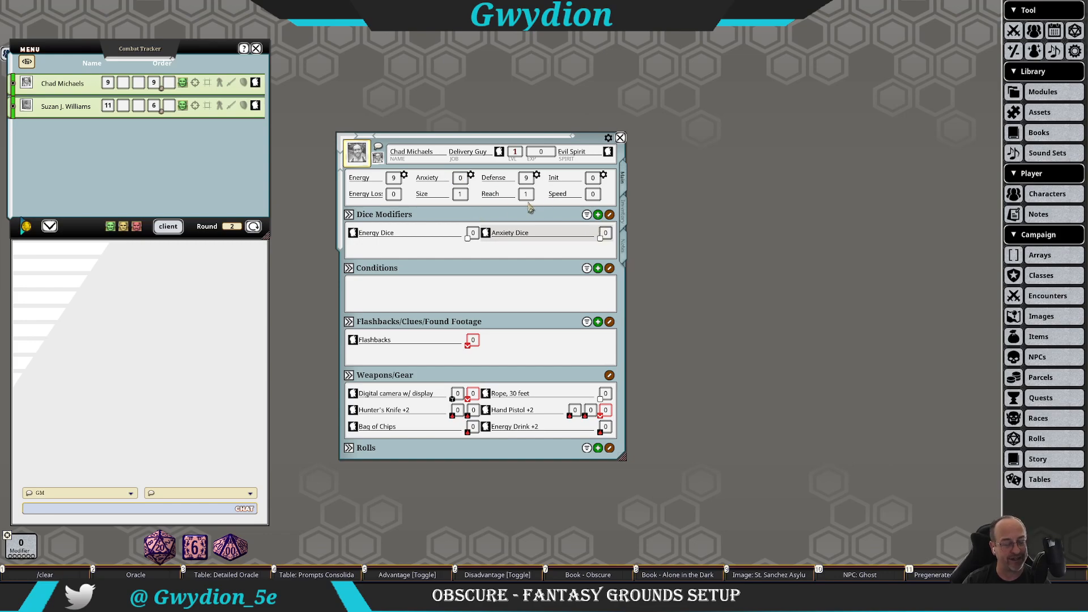
Step: Set the delivery guy's Anxiety to 2, and try an Anxiety Dice modifier of 2 before resetting that modifier to 0
{"action": "scroll", "coordinate": [461, 177], "scroll_direction": "up", "scroll_amount": 2}
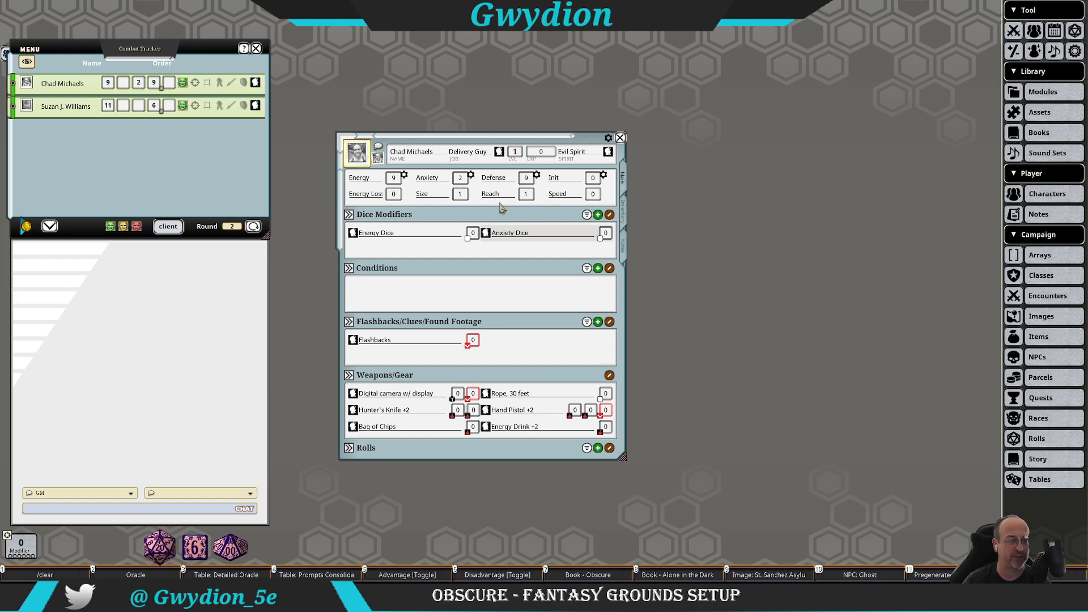
{"action": "key", "text": "ctrl"}
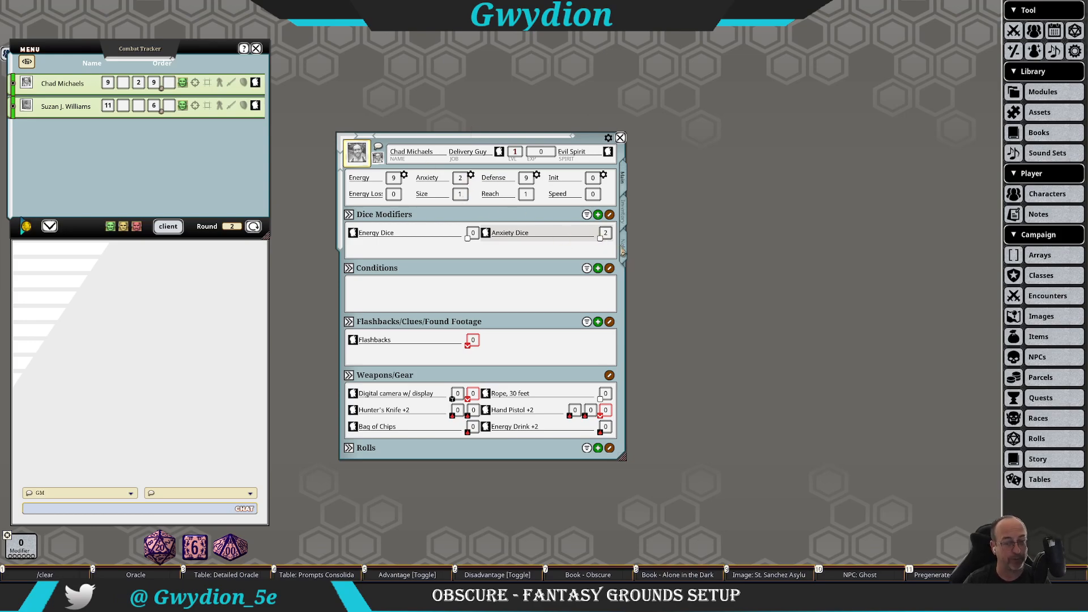
{"action": "scroll", "coordinate": [501, 351], "scroll_direction": "down", "scroll_amount": 2}
{"action": "scroll", "coordinate": [501, 351], "scroll_direction": "up", "scroll_amount": 2}
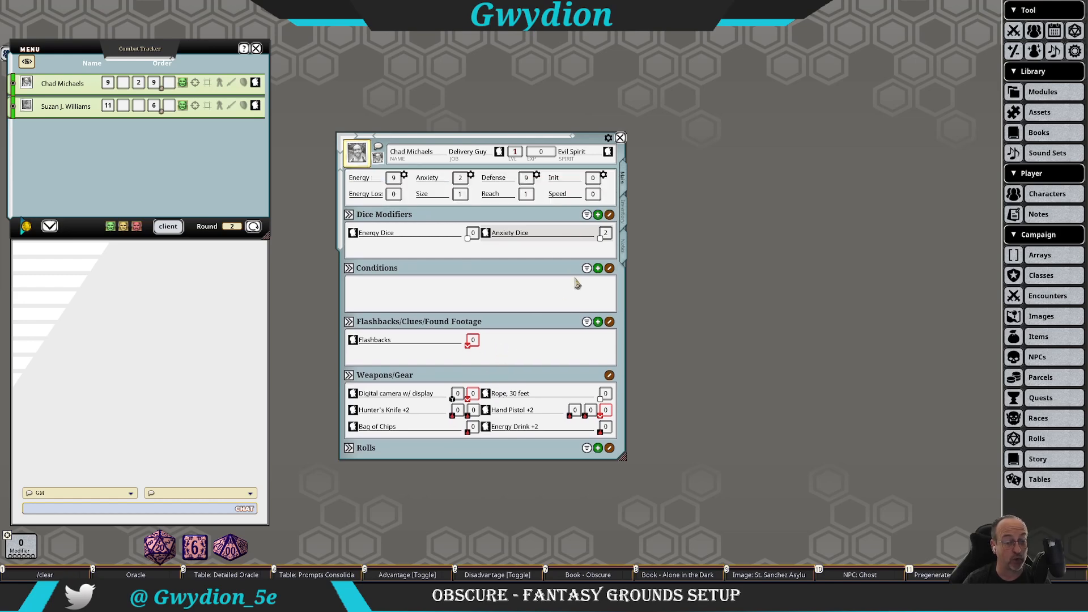
{"action": "scroll", "coordinate": [611, 237], "scroll_direction": "down", "scroll_amount": 2}
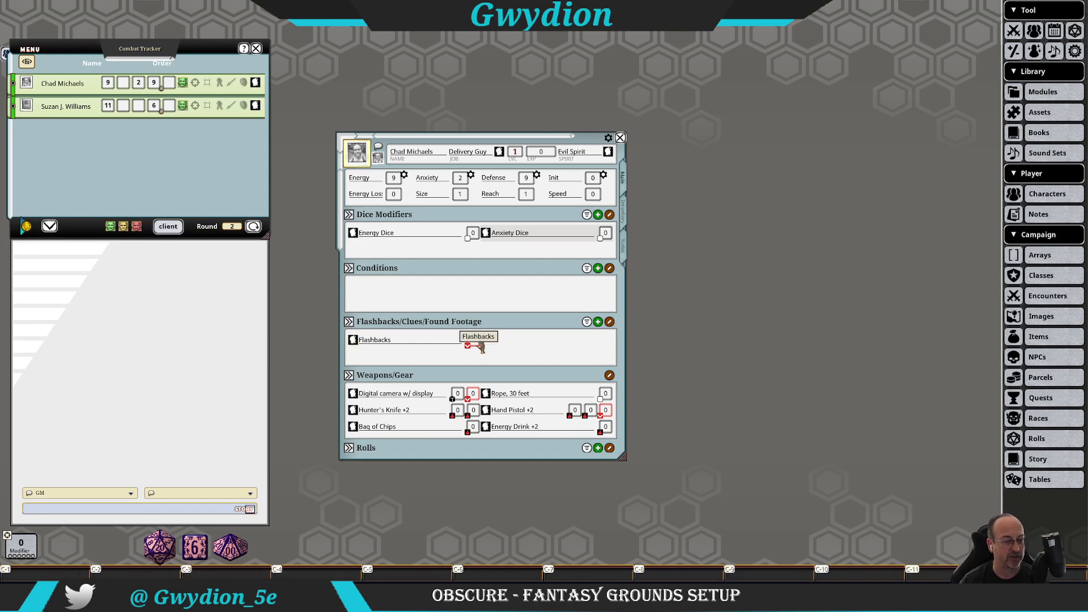
Step: Set the delivery guy's Flashbacks to 3, use up all three, and clear the chat log
{"action": "scroll", "coordinate": [472, 340], "scroll_direction": "up", "scroll_amount": 3}
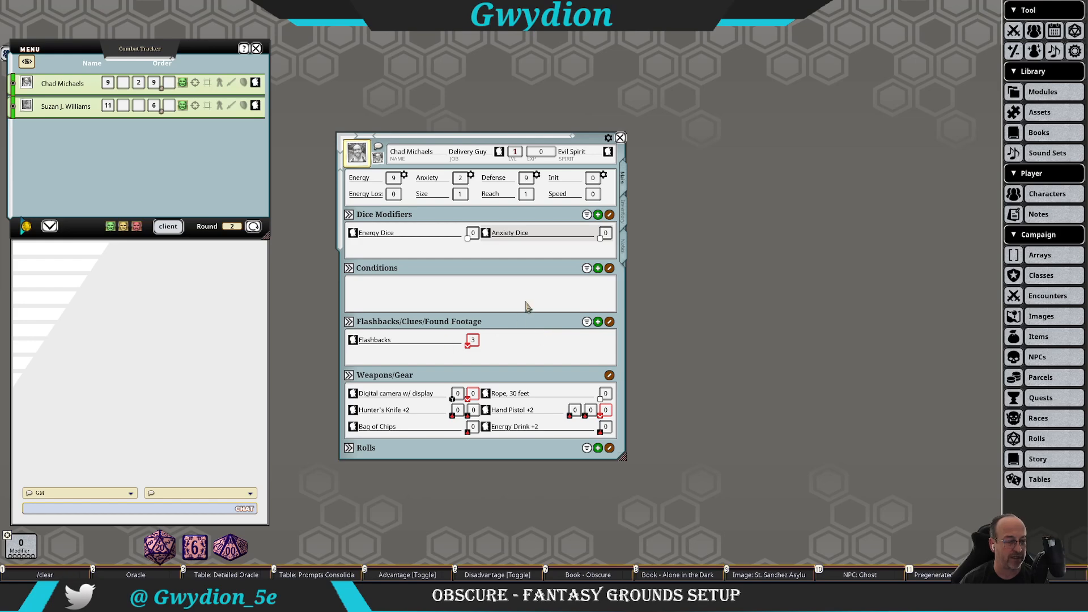
{"action": "double_click", "coordinate": [473, 340]}
{"action": "double_click", "coordinate": [473, 340]}
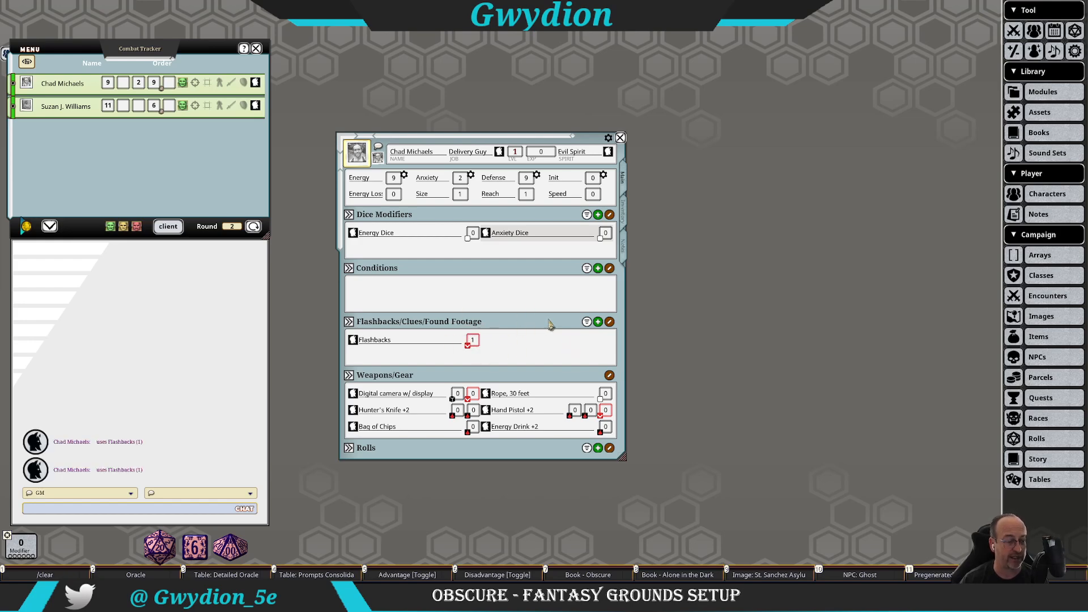
{"action": "double_click", "coordinate": [473, 341]}
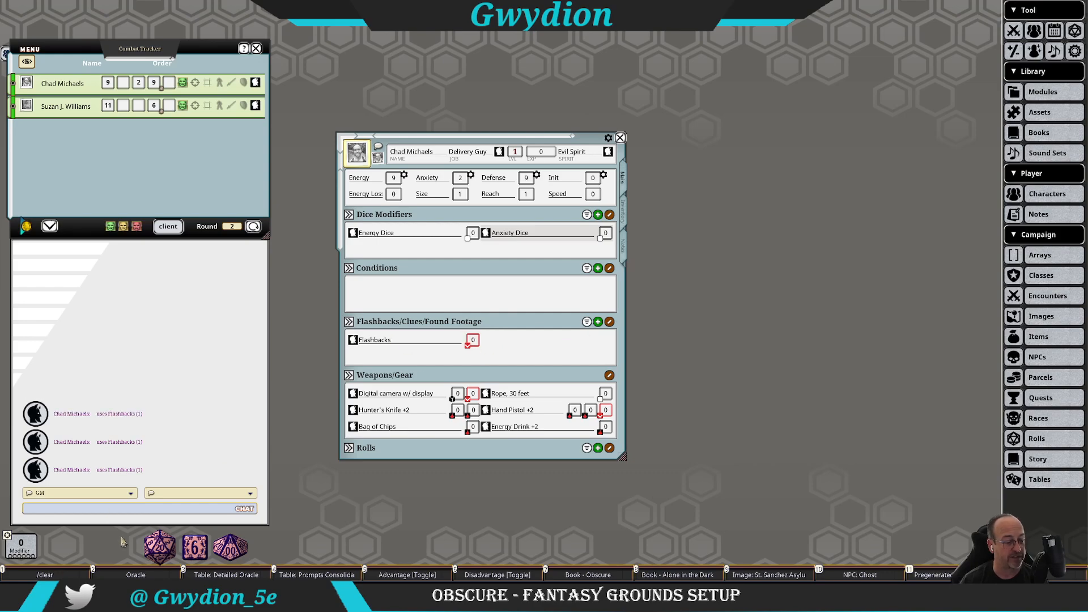
{"action": "left_click", "coordinate": [62, 573]}
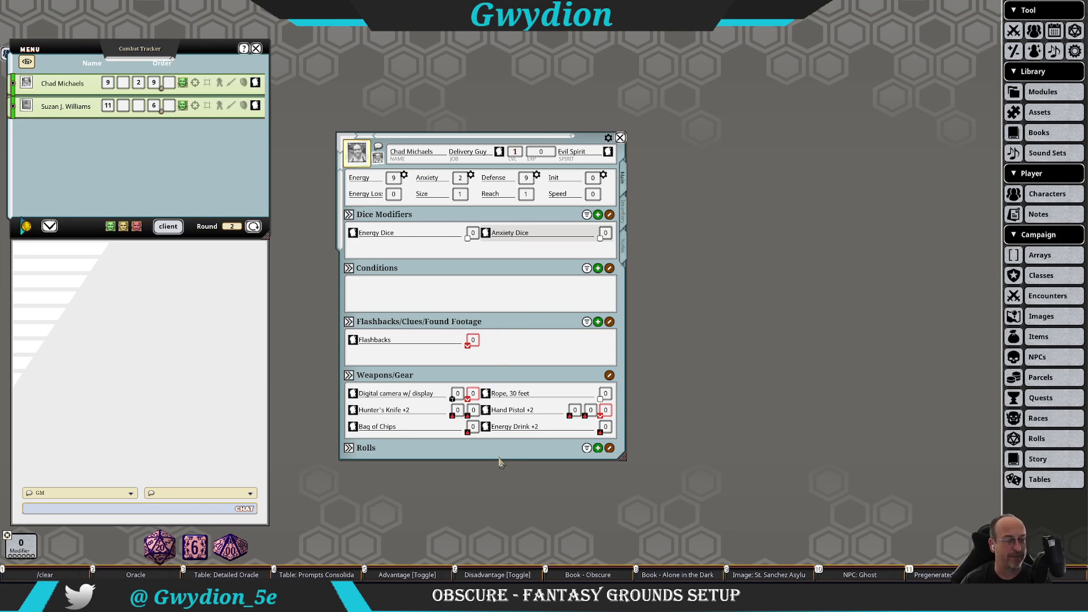
Step: Enlarge the delivery guy's sheet to fit the whole Rolls section and place it beside the chat window
{"action": "left_click_drag", "start_coordinate": [498, 480], "coordinate": [498, 505]}
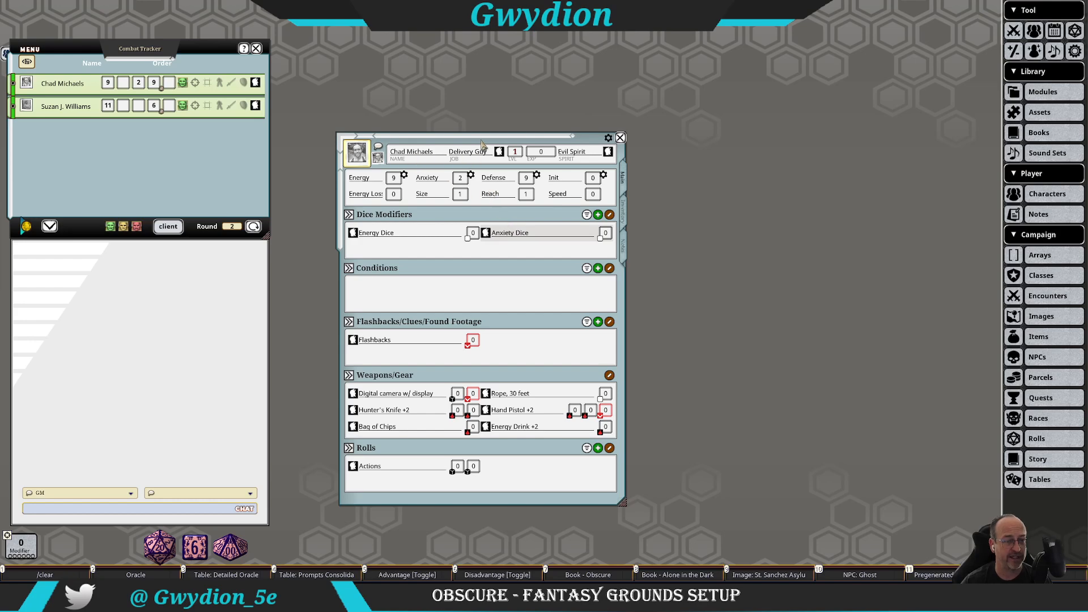
{"action": "left_click_drag", "start_coordinate": [481, 143], "coordinate": [425, 156]}
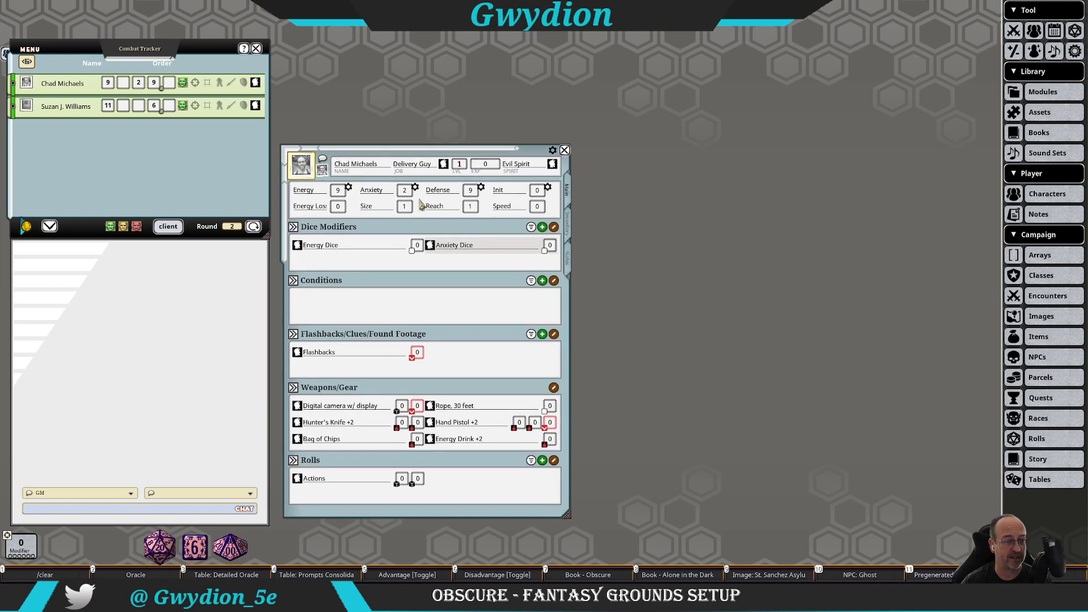
Step: Review the Delivery Guy class description, and open The Urban Explorer page from the Obscure book's pre-made characters
{"action": "left_click", "coordinate": [443, 164]}
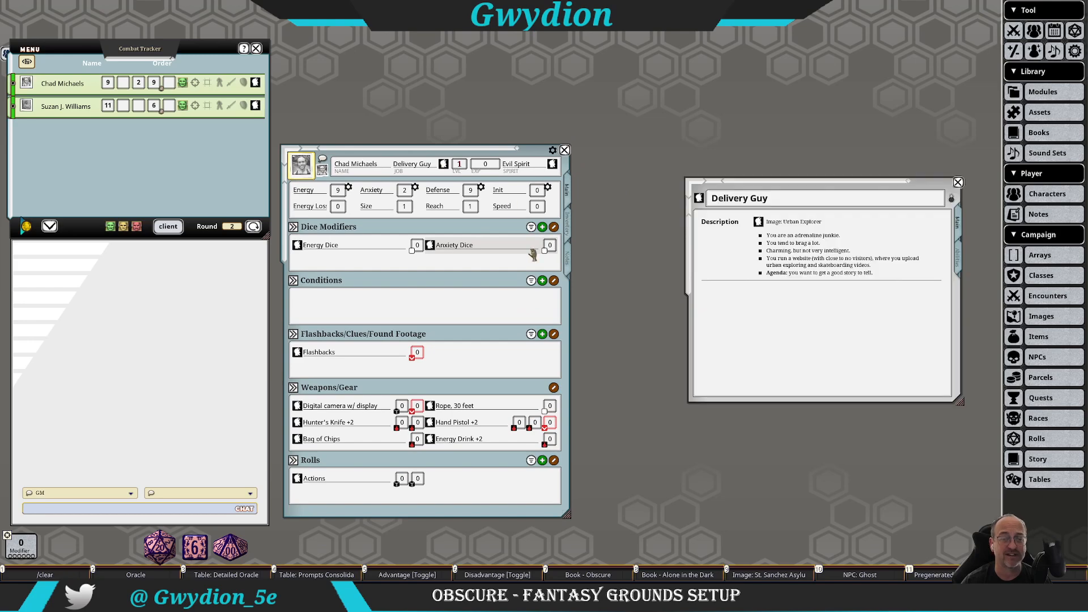
{"action": "left_click", "coordinate": [957, 183]}
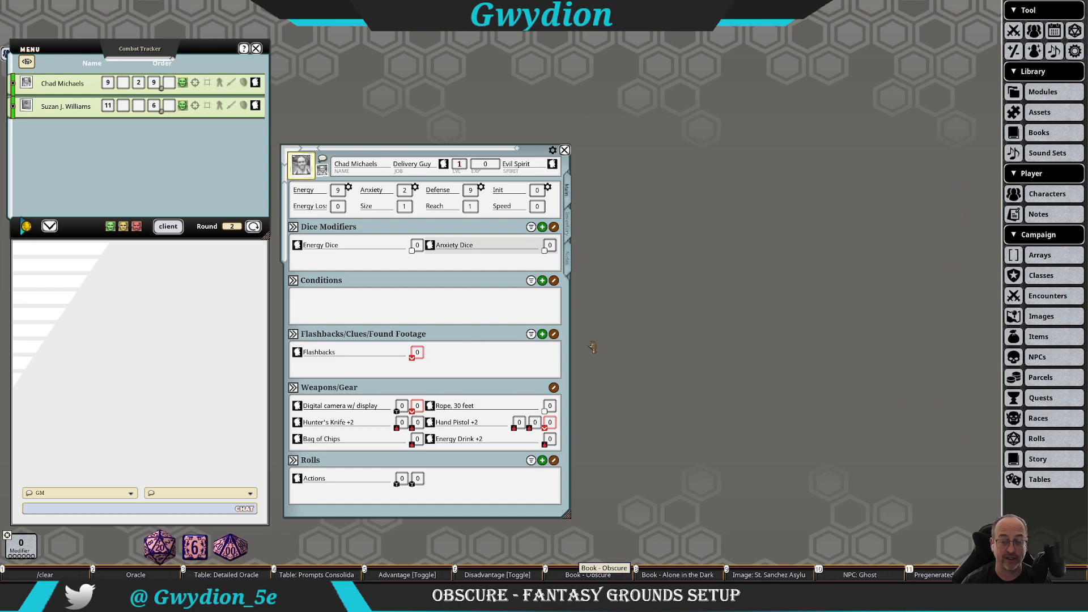
{"action": "key", "text": "F7"}
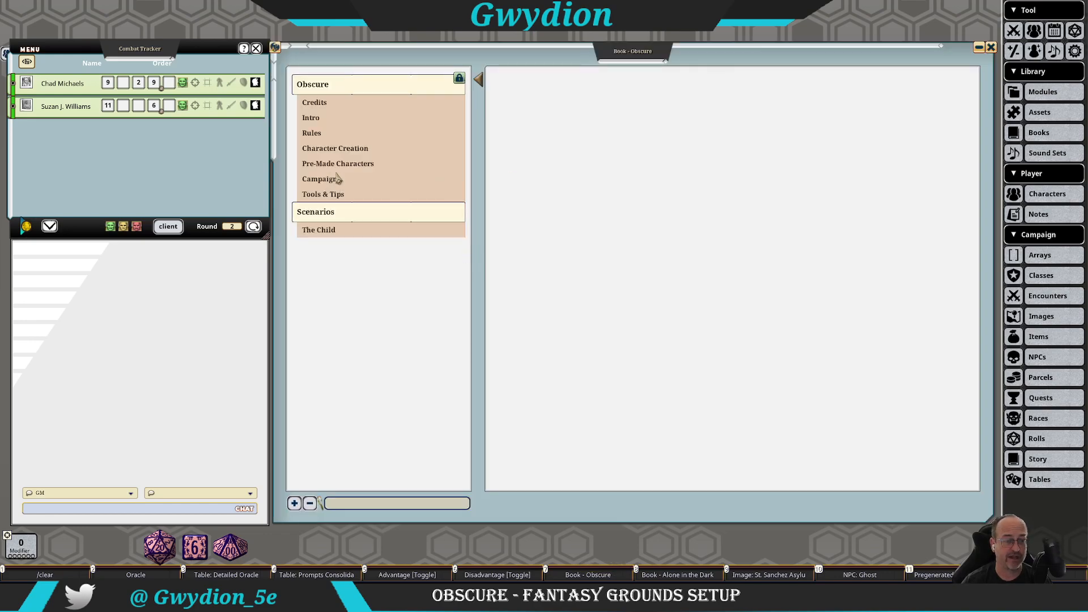
{"action": "left_click", "coordinate": [338, 166]}
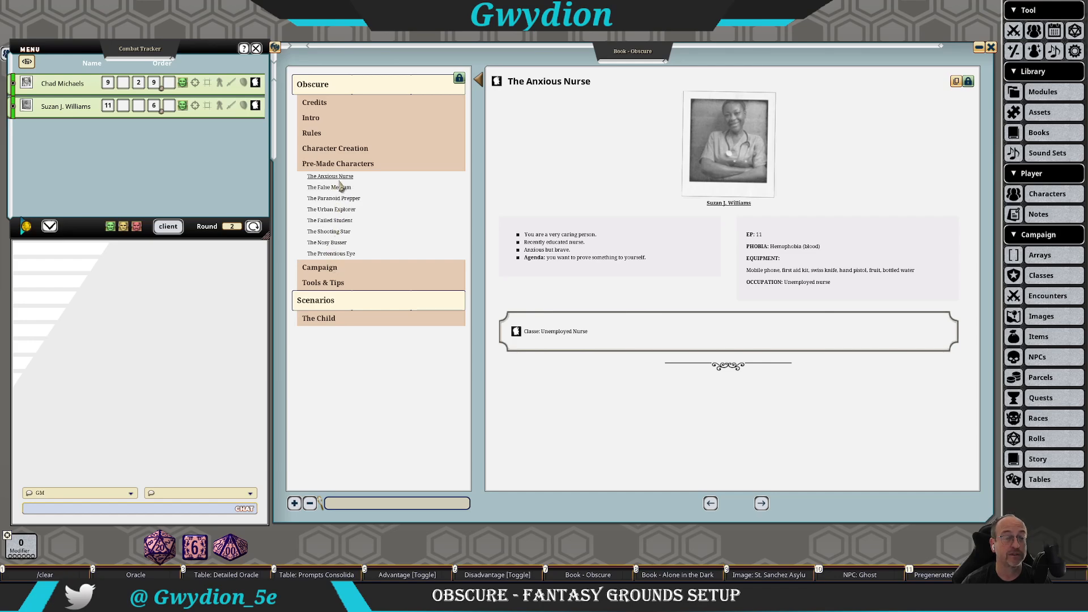
{"action": "left_click", "coordinate": [340, 210]}
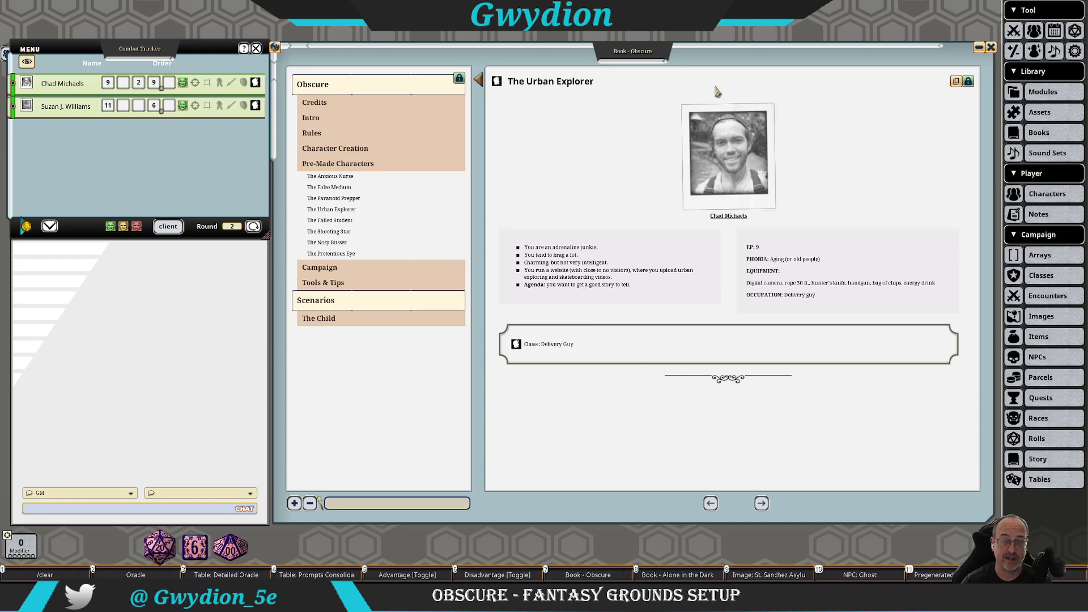
{"action": "left_click_drag", "start_coordinate": [722, 65], "coordinate": [677, 301]}
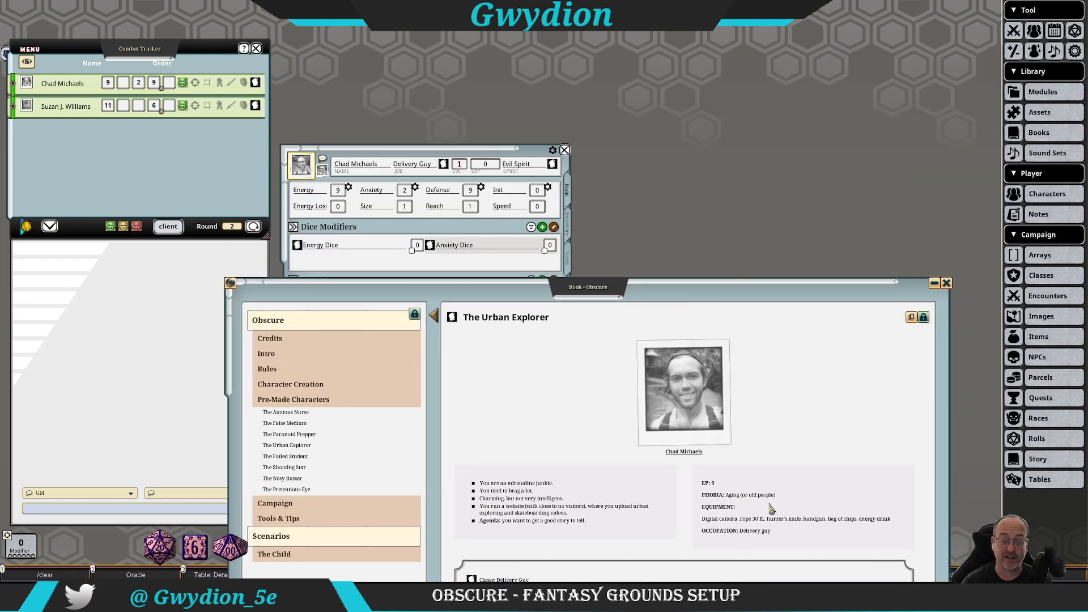
Step: Compare the delivery guy's phobia, inventory and gear with The Urban Explorer page, and close the Obscure book
{"action": "left_click", "coordinate": [510, 153]}
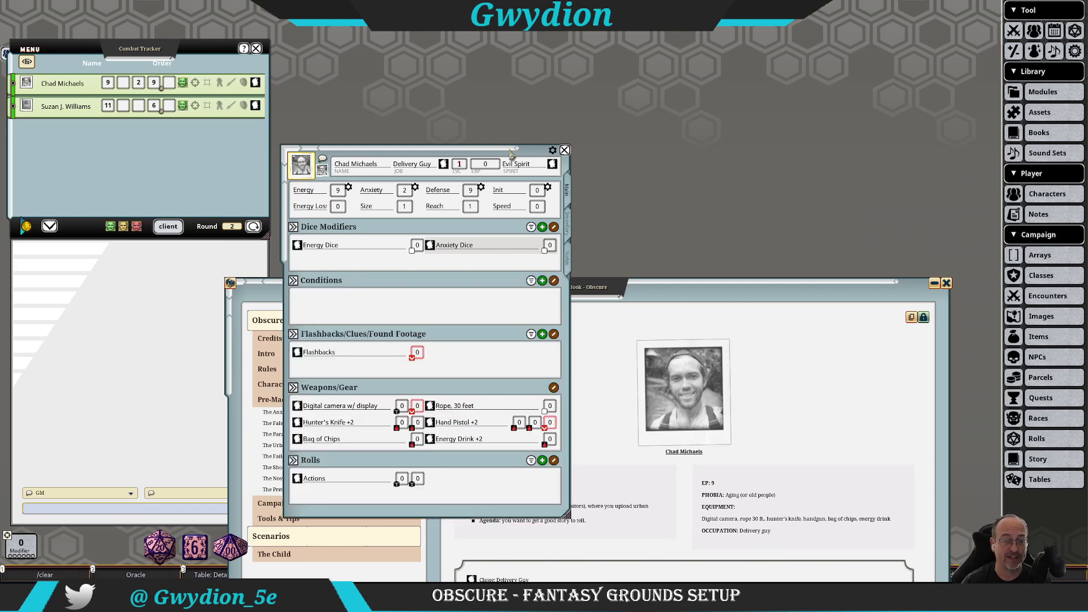
{"action": "left_click", "coordinate": [567, 258]}
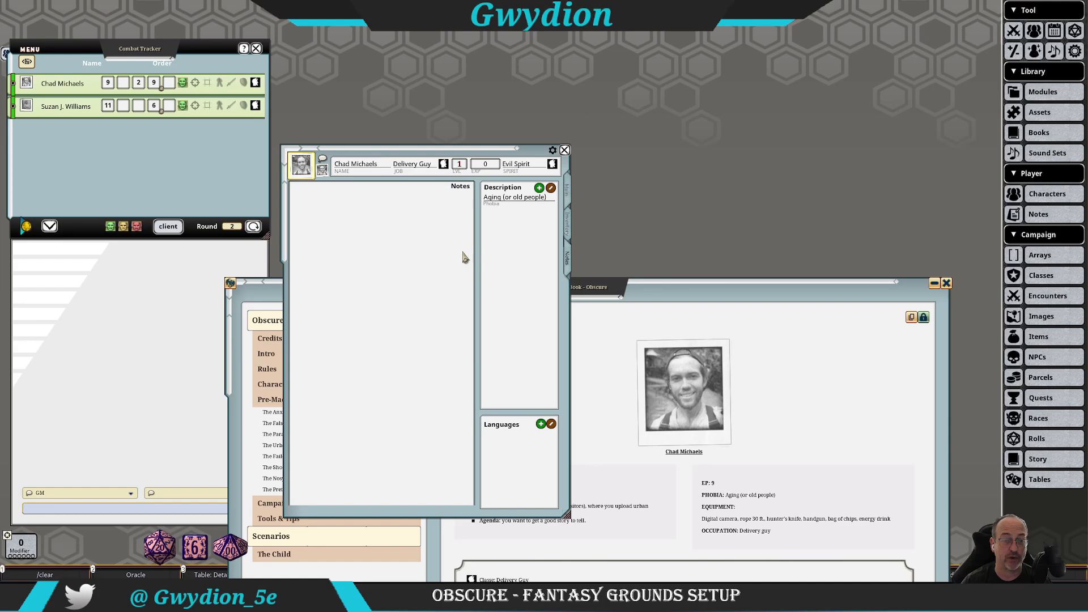
{"action": "left_click", "coordinate": [568, 192]}
{"action": "left_click_drag", "start_coordinate": [718, 313], "coordinate": [672, 353]}
{"action": "left_click", "coordinate": [568, 211]}
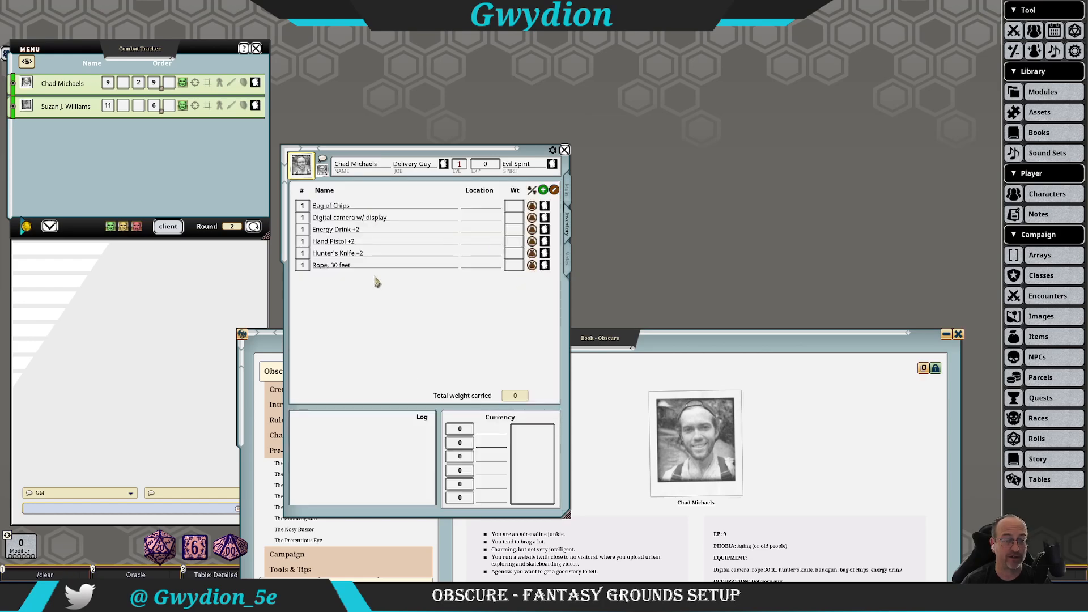
{"action": "left_click", "coordinate": [568, 192]}
{"action": "scroll", "coordinate": [427, 299], "scroll_direction": "down", "scroll_amount": 1}
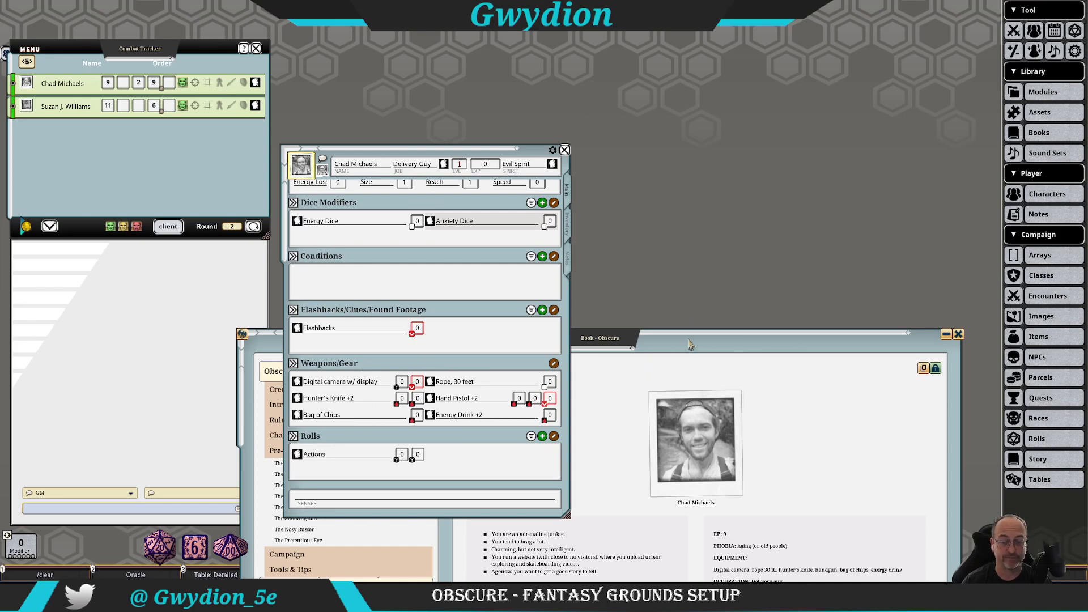
{"action": "left_click_drag", "start_coordinate": [691, 344], "coordinate": [711, 178]}
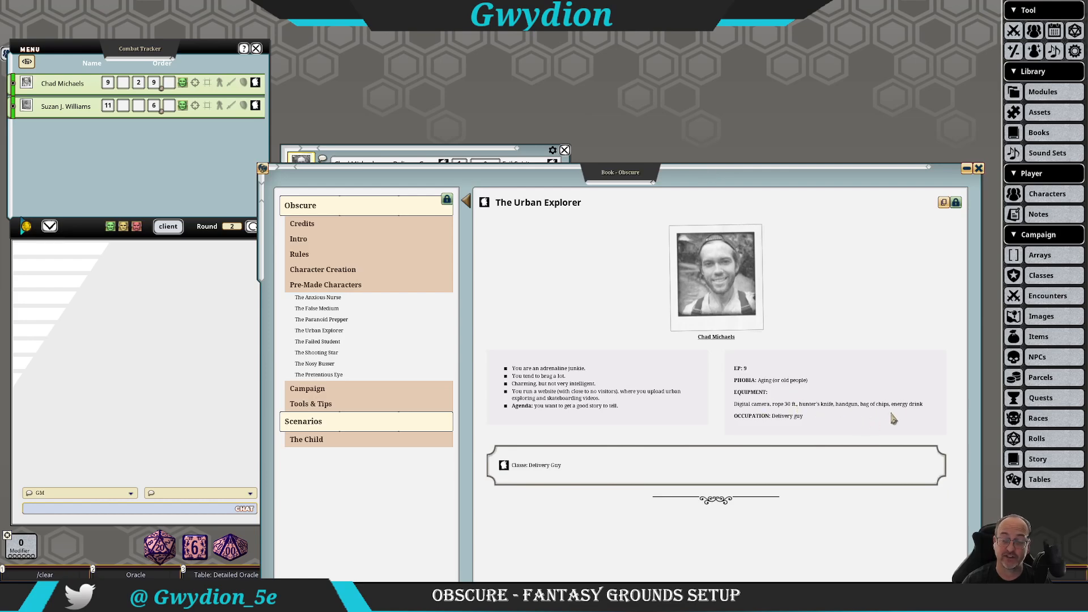
{"action": "left_click", "coordinate": [979, 169]}
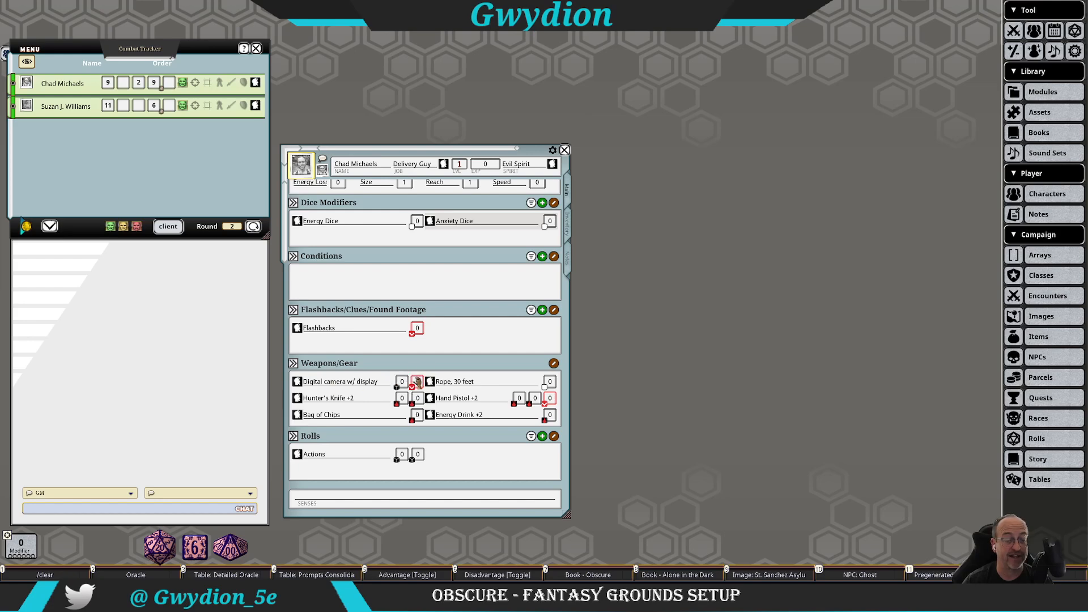
Step: Examine the roll and tracker fields of the delivery guy's Digital camera w/ display and Hand Pistol +2
{"action": "left_click", "coordinate": [297, 382]}
{"action": "left_click_drag", "start_coordinate": [492, 166], "coordinate": [686, 221]}
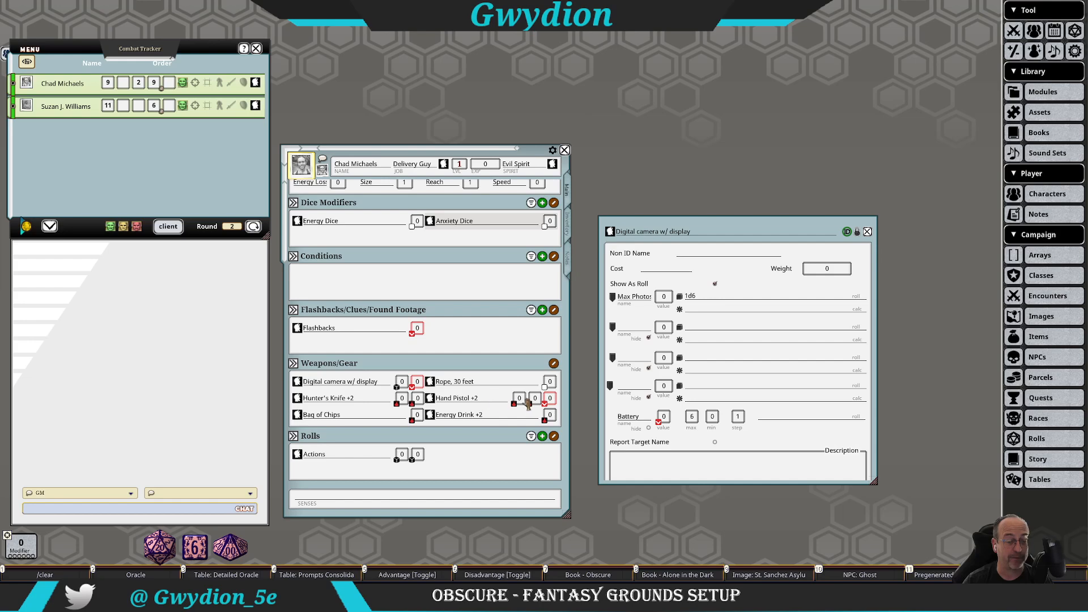
{"action": "left_click", "coordinate": [430, 398]}
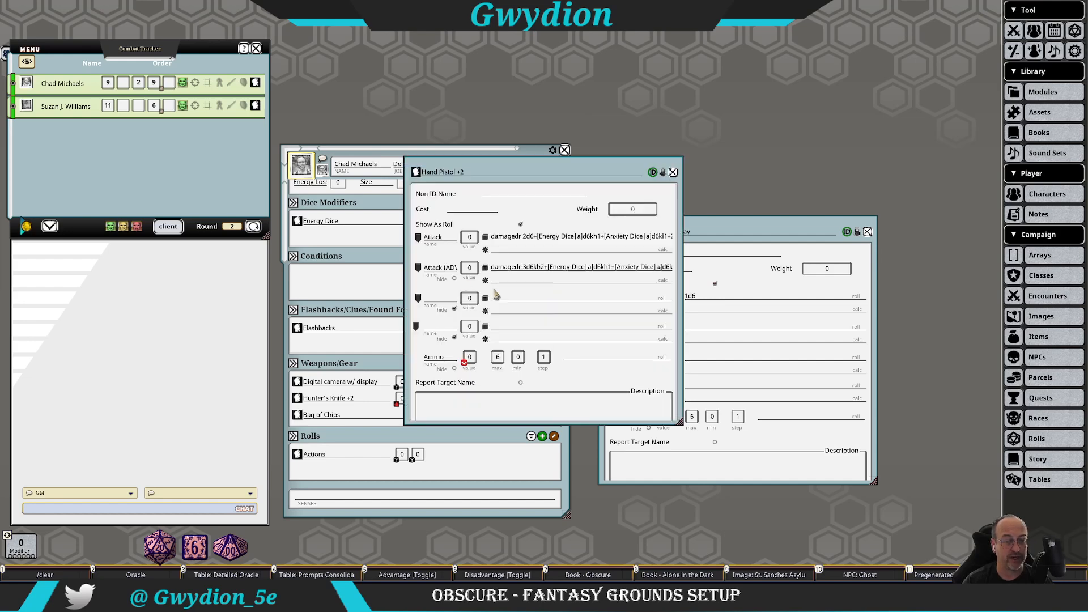
{"action": "left_click", "coordinate": [673, 172]}
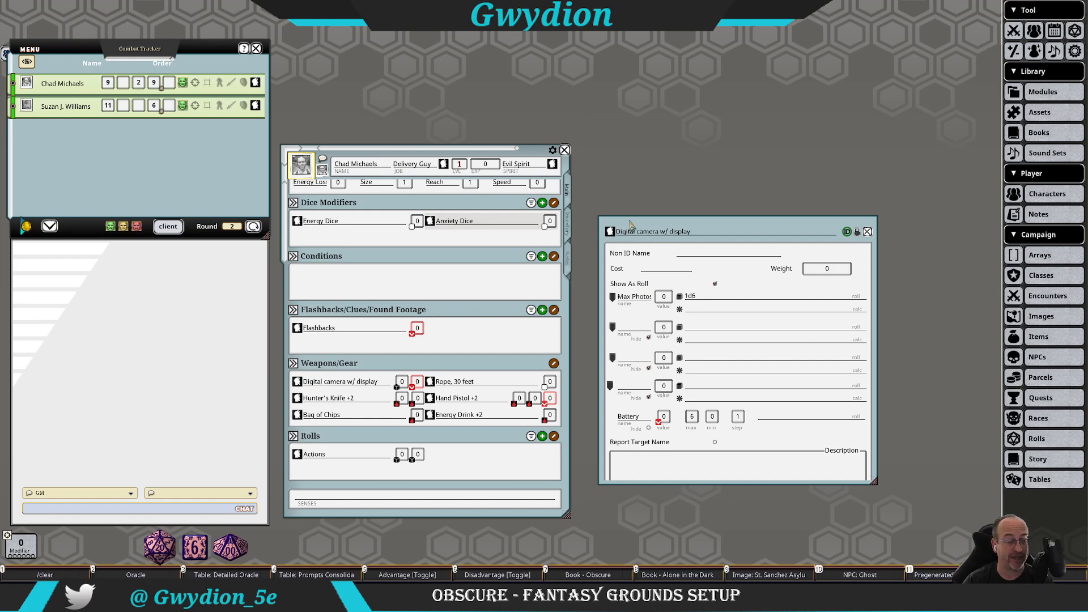
Step: Roll the digital camera's Max Photos and set its Battery to 3 on the delivery guy's sheet
{"action": "double_click", "coordinate": [402, 385]}
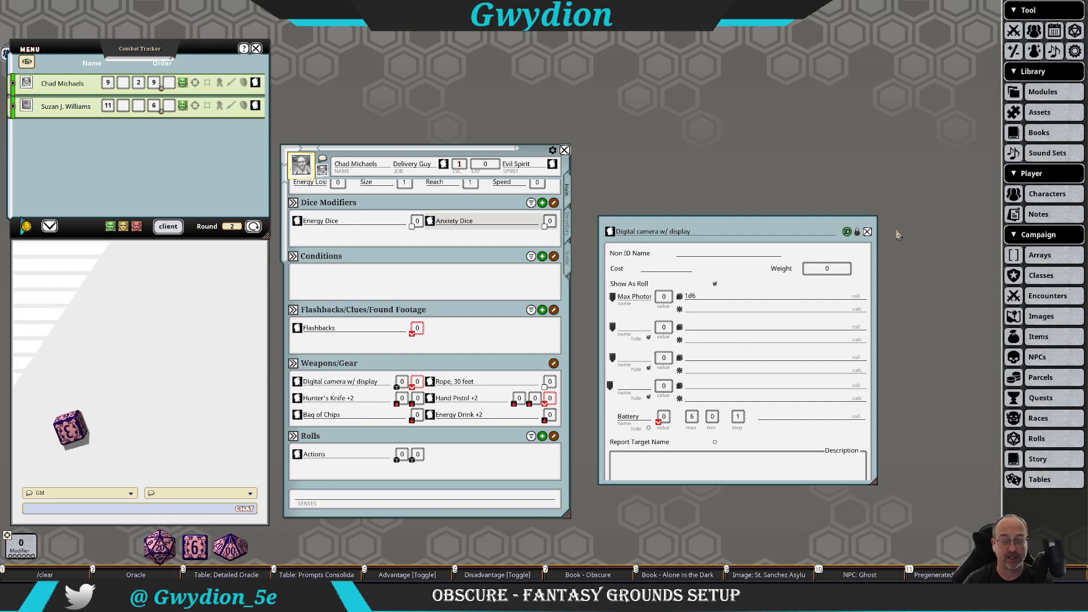
{"action": "left_click", "coordinate": [867, 232]}
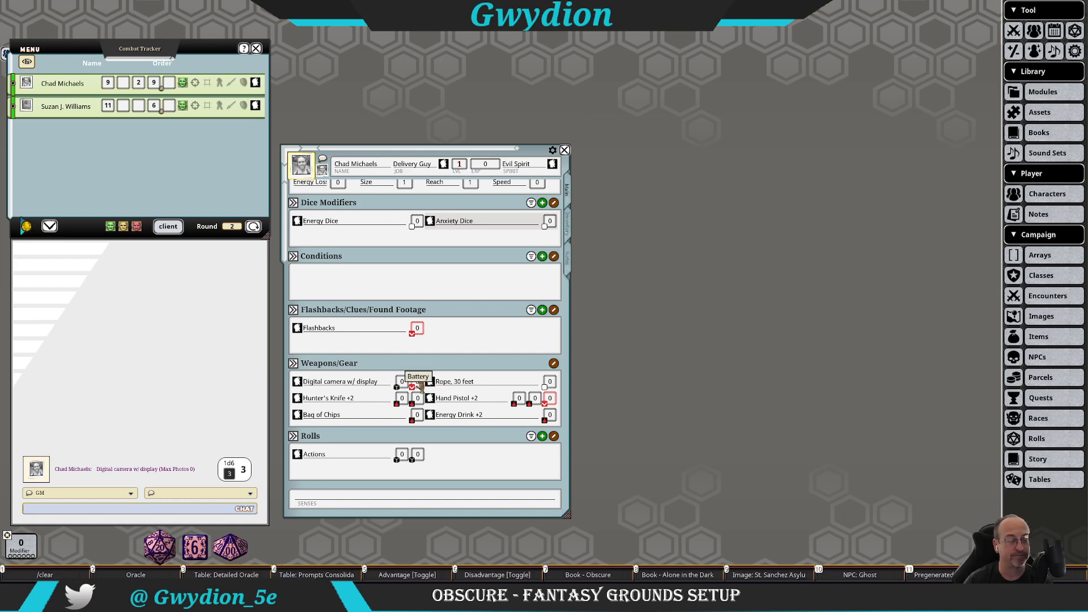
{"action": "scroll", "coordinate": [417, 382], "scroll_direction": "up", "scroll_amount": 2}
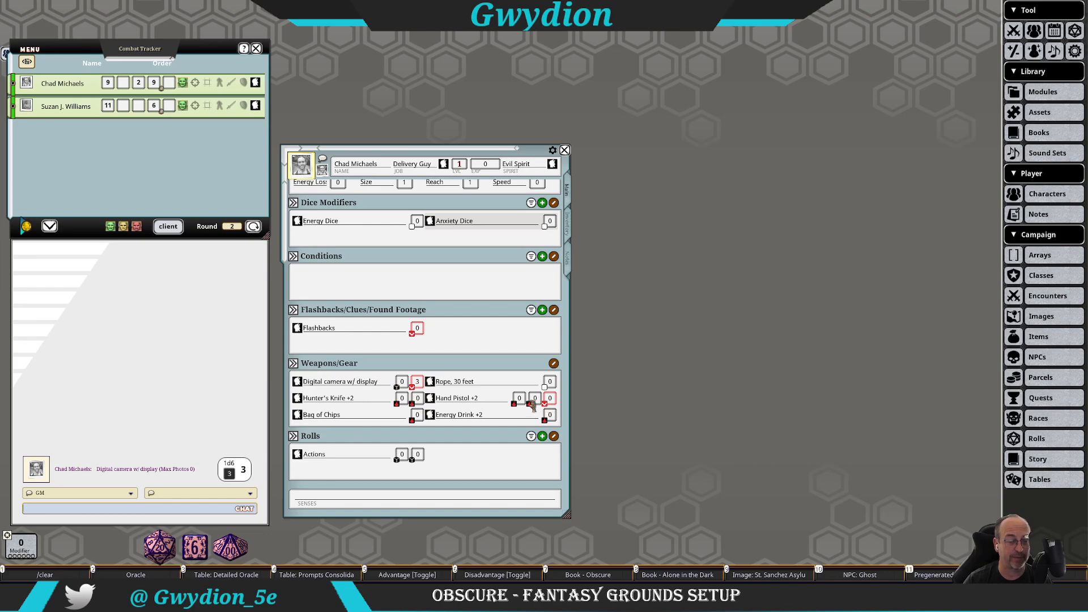
Step: Roll a d6 for the Hand Pistol's ammunition, set its Ammo to 2, and clear the chat log
{"action": "left_click", "coordinate": [430, 397]}
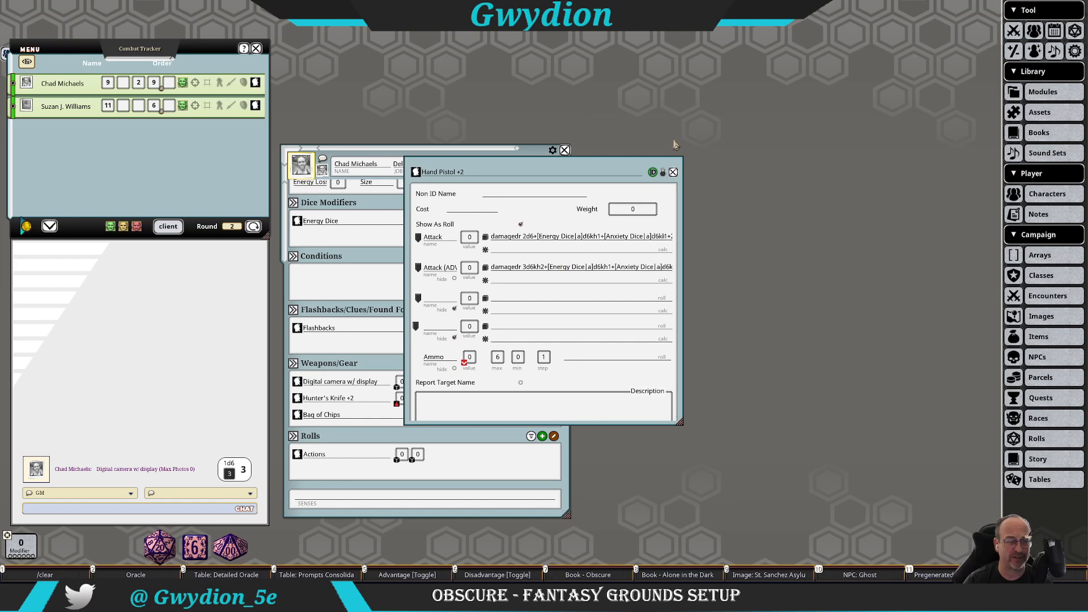
{"action": "left_click", "coordinate": [673, 171]}
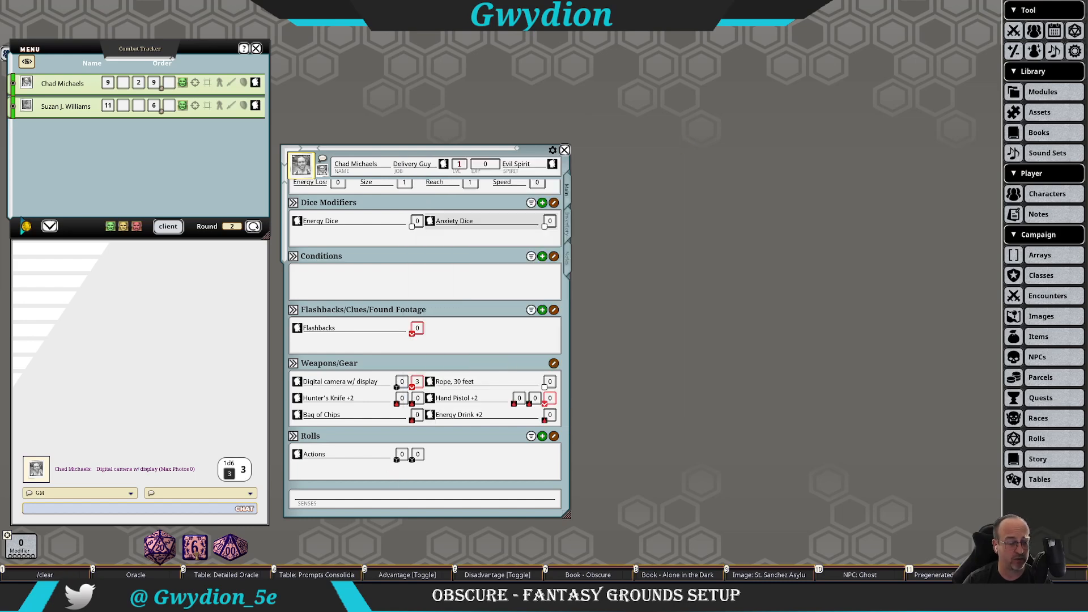
{"action": "left_click_drag", "start_coordinate": [196, 553], "coordinate": [179, 434]}
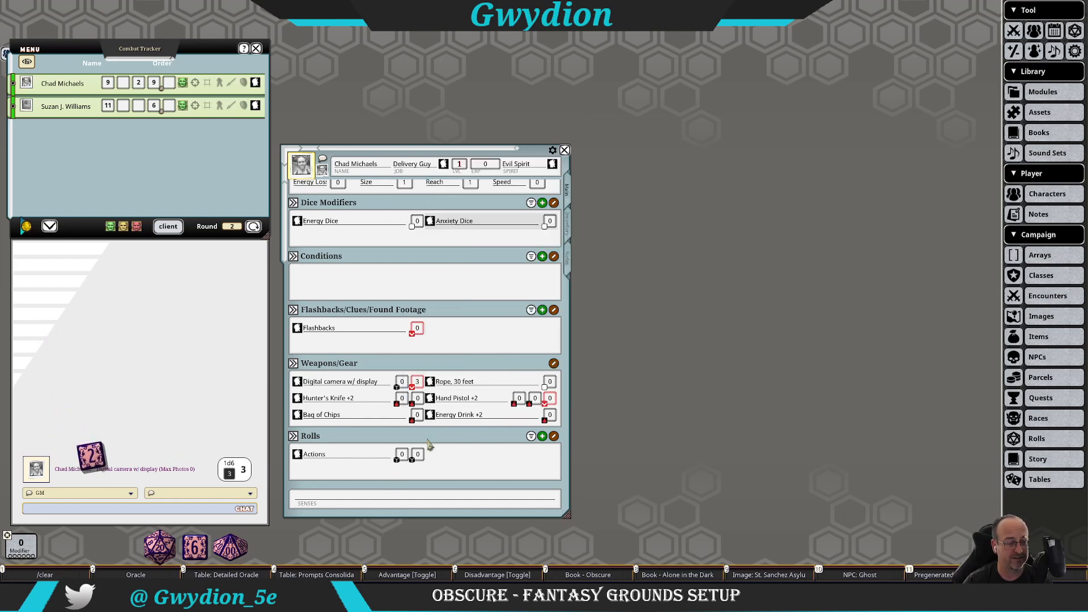
{"action": "scroll", "coordinate": [551, 397], "scroll_direction": "up", "scroll_amount": 1}
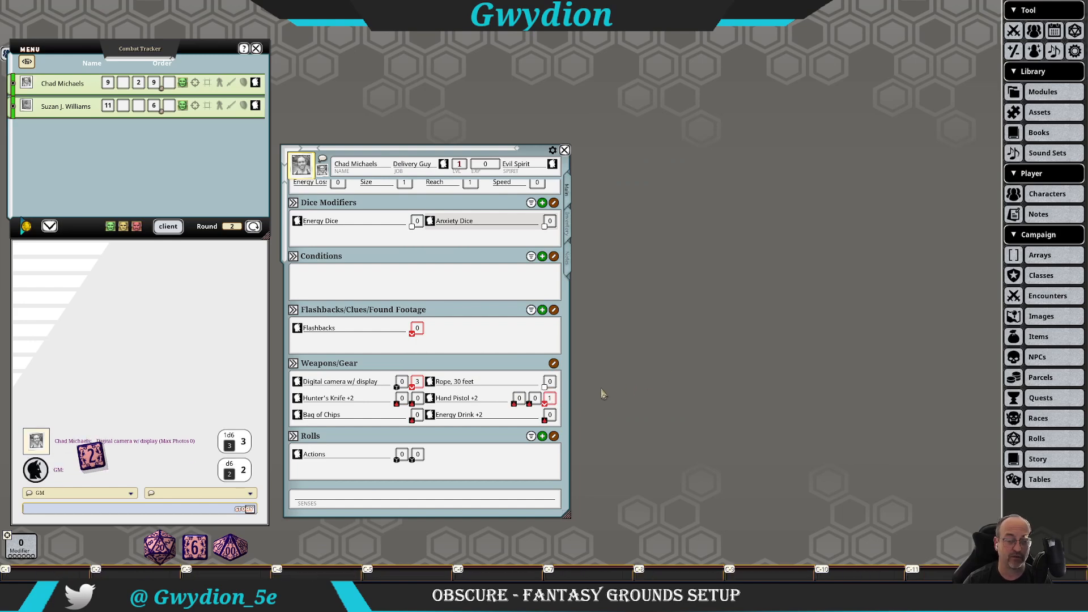
{"action": "scroll", "coordinate": [546, 398], "scroll_direction": "up", "scroll_amount": 1}
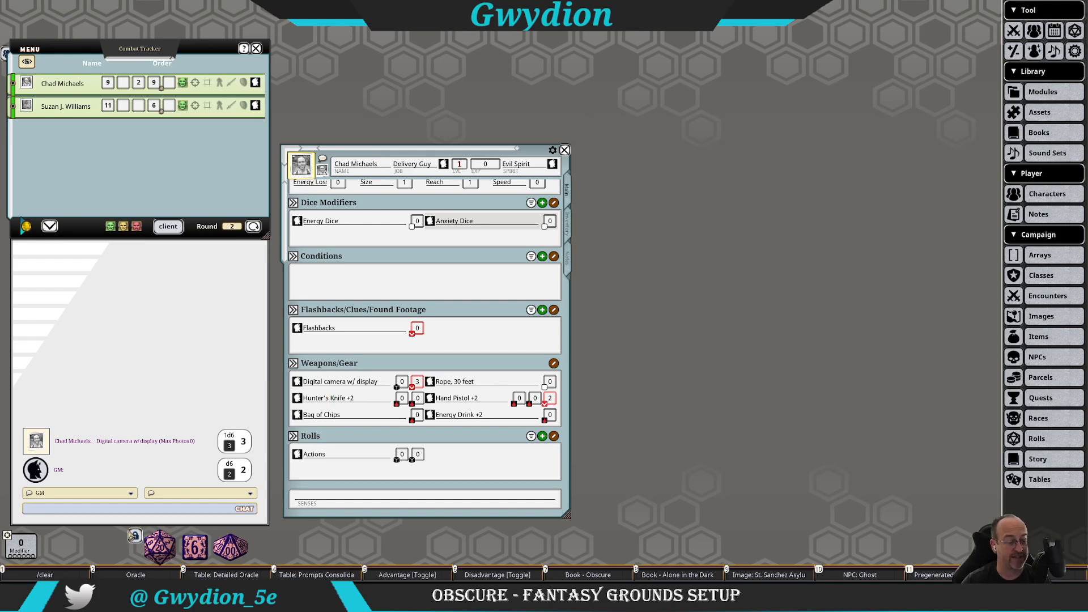
{"action": "key", "text": "F1"}
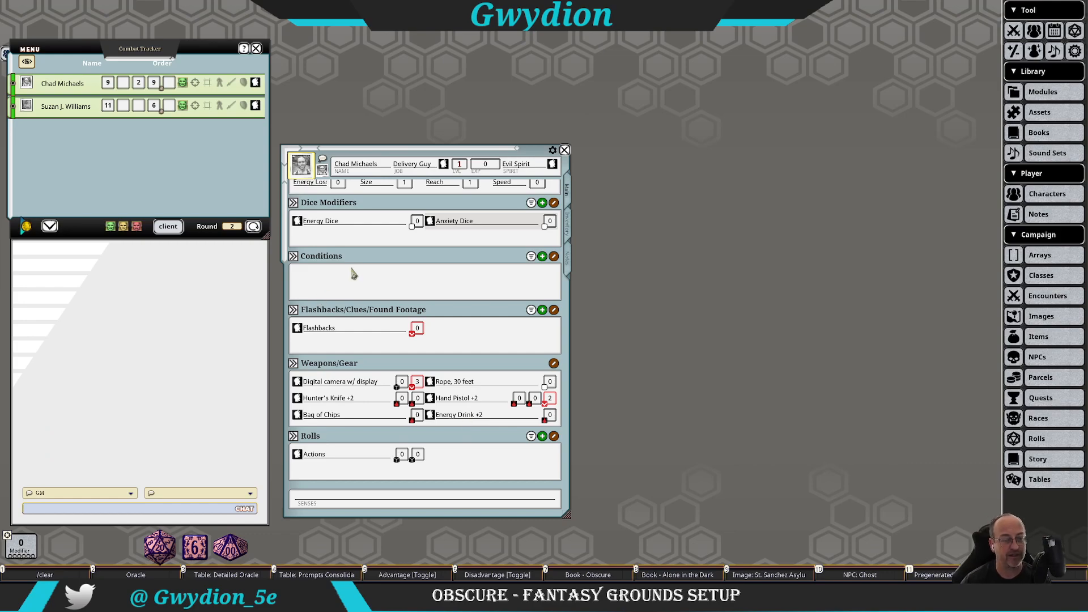
Step: Add the Ghost from the Obscure NPC group to the Combat Tracker and make it visible to players
{"action": "left_click", "coordinate": [1045, 356]}
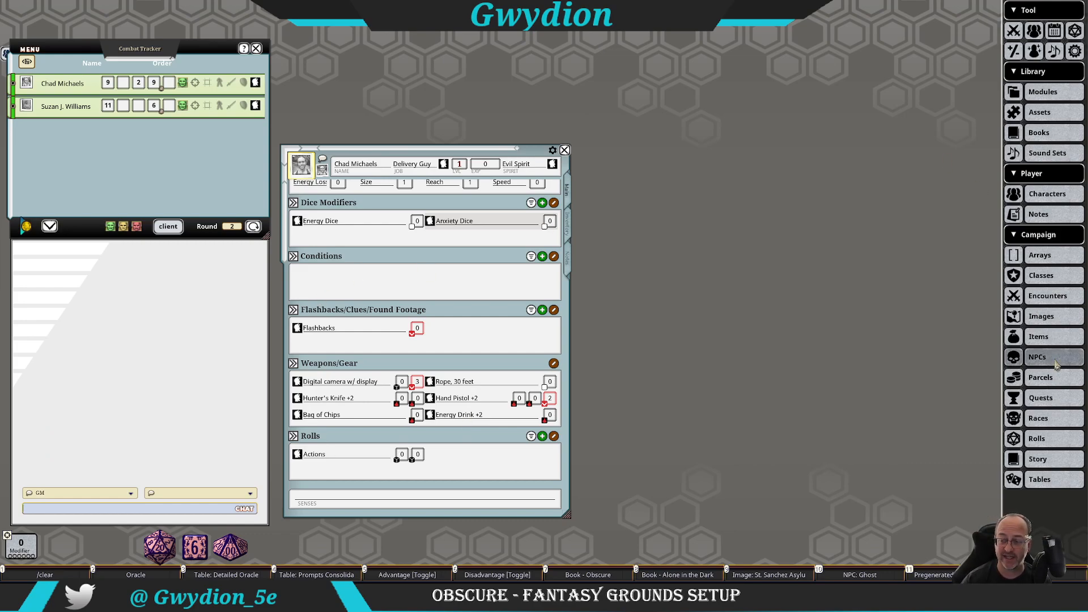
{"action": "left_click_drag", "start_coordinate": [574, 190], "coordinate": [743, 217]}
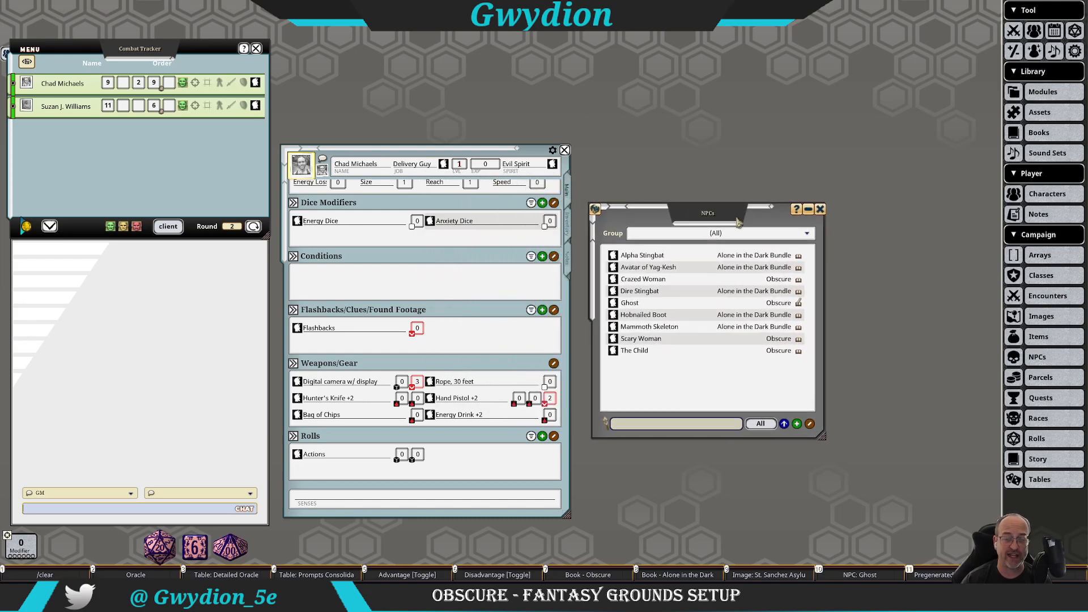
{"action": "left_click", "coordinate": [680, 233]}
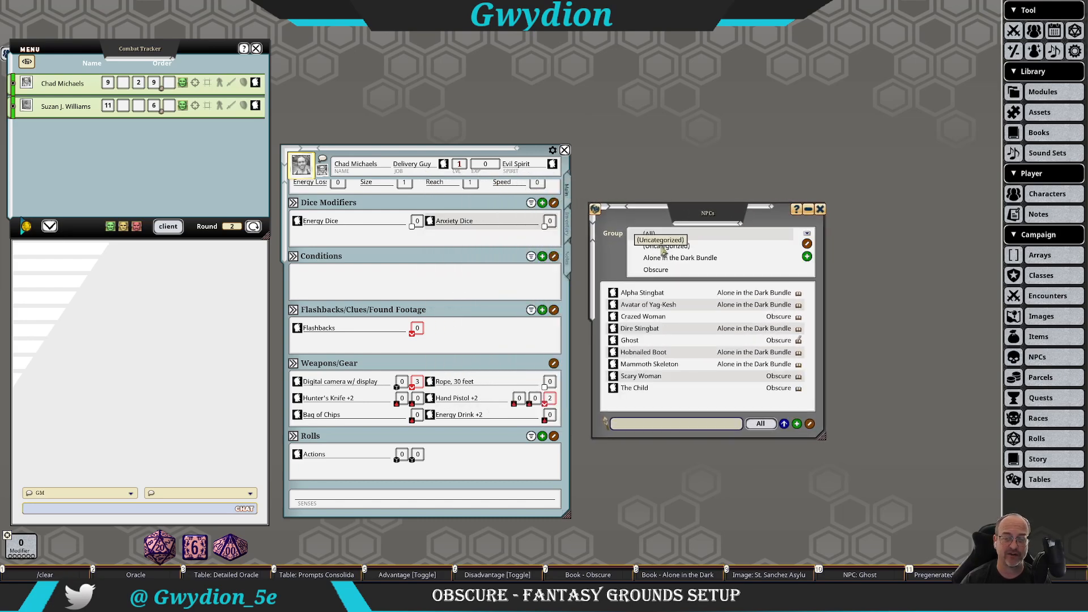
{"action": "left_click", "coordinate": [702, 269]}
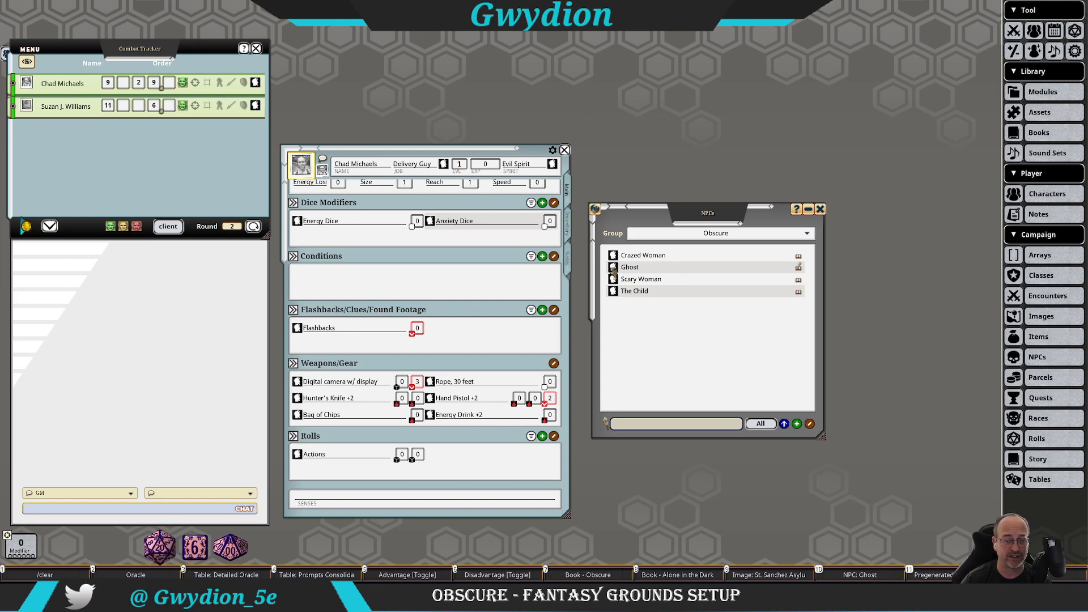
{"action": "left_click_drag", "start_coordinate": [614, 267], "coordinate": [142, 154]}
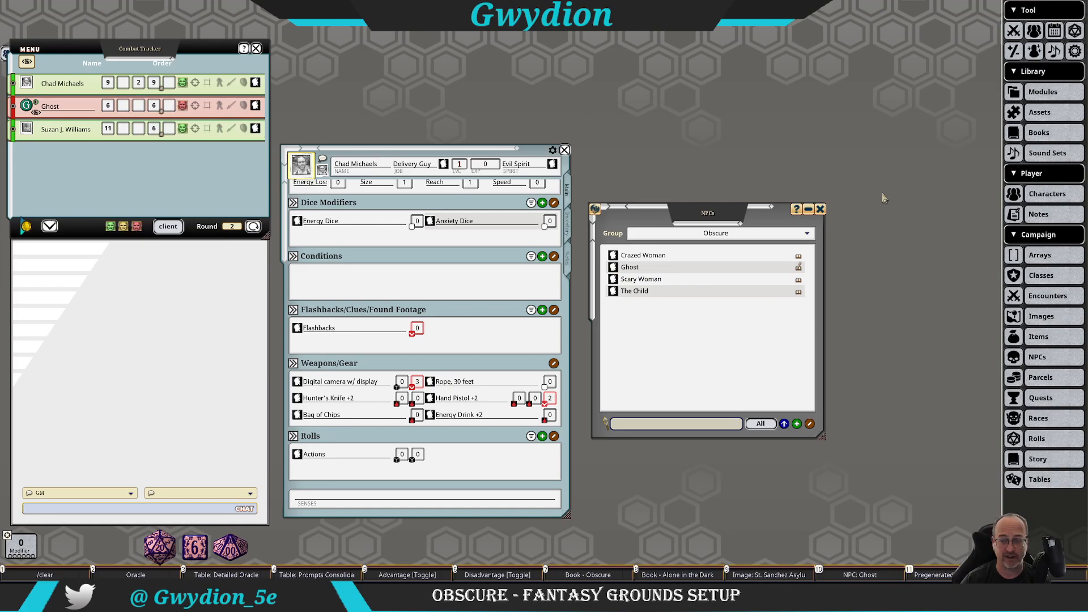
{"action": "left_click", "coordinate": [821, 210]}
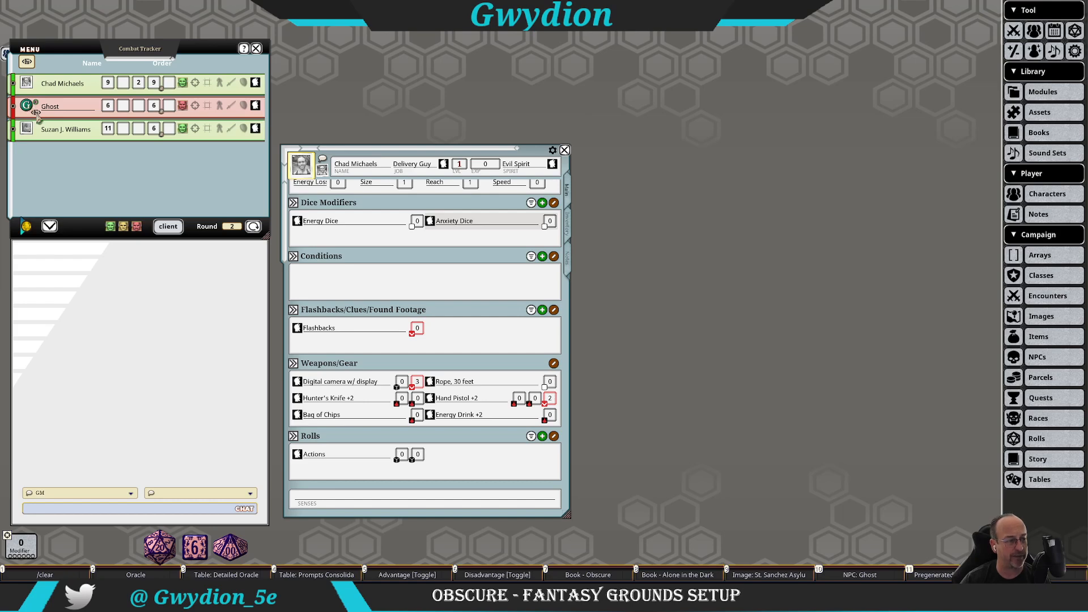
{"action": "left_click", "coordinate": [35, 112]}
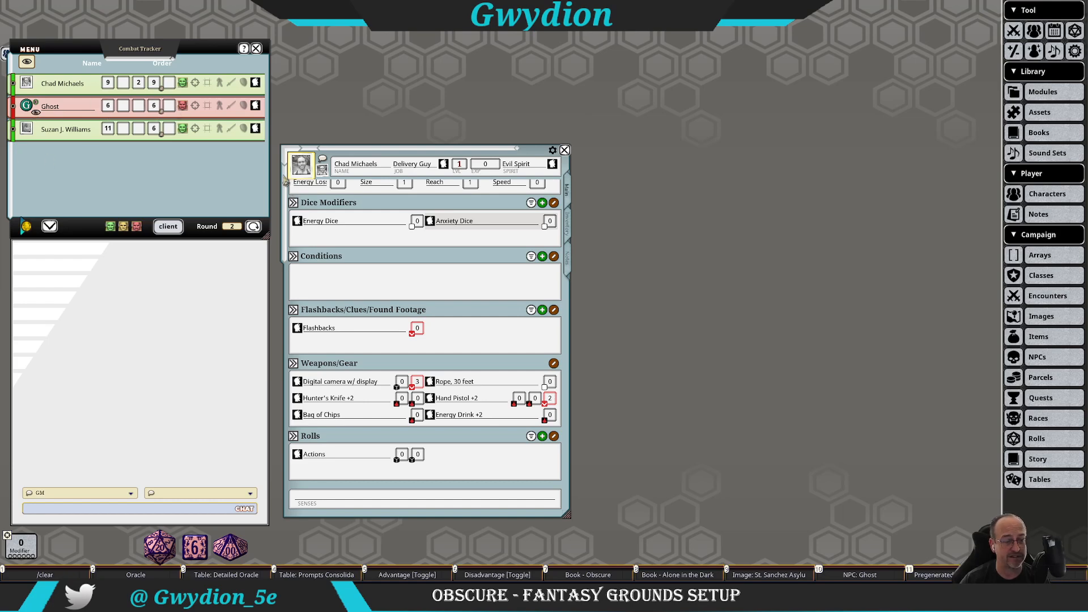
Step: Open the Ghost's sheet from its Combat Tracker entry beside the delivery guy's sheet and enter 6 as its Energy
{"action": "left_click", "coordinate": [255, 105]}
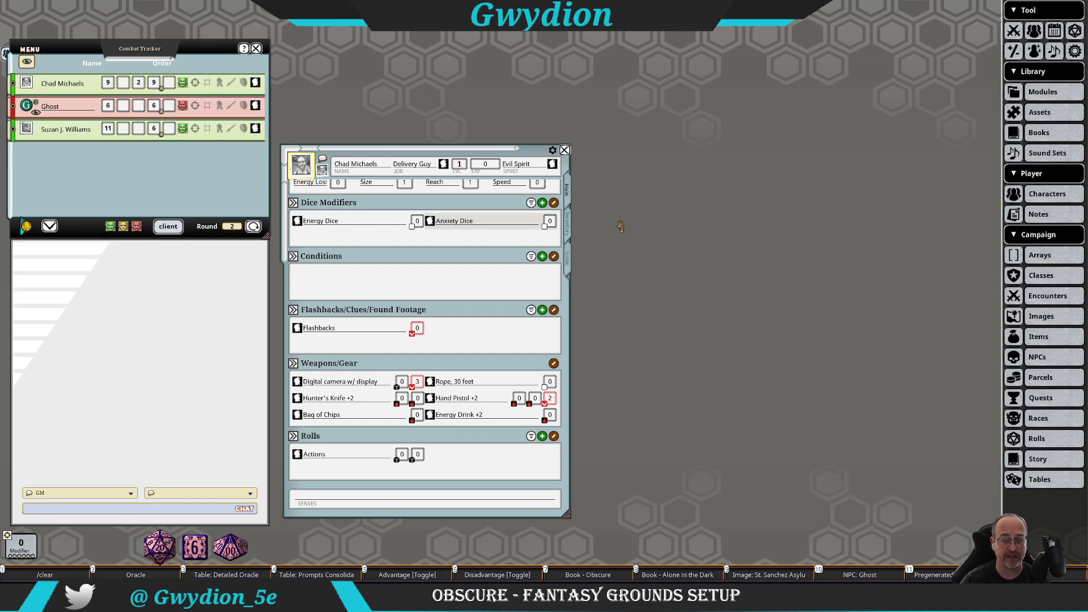
{"action": "left_click_drag", "start_coordinate": [570, 183], "coordinate": [735, 205]}
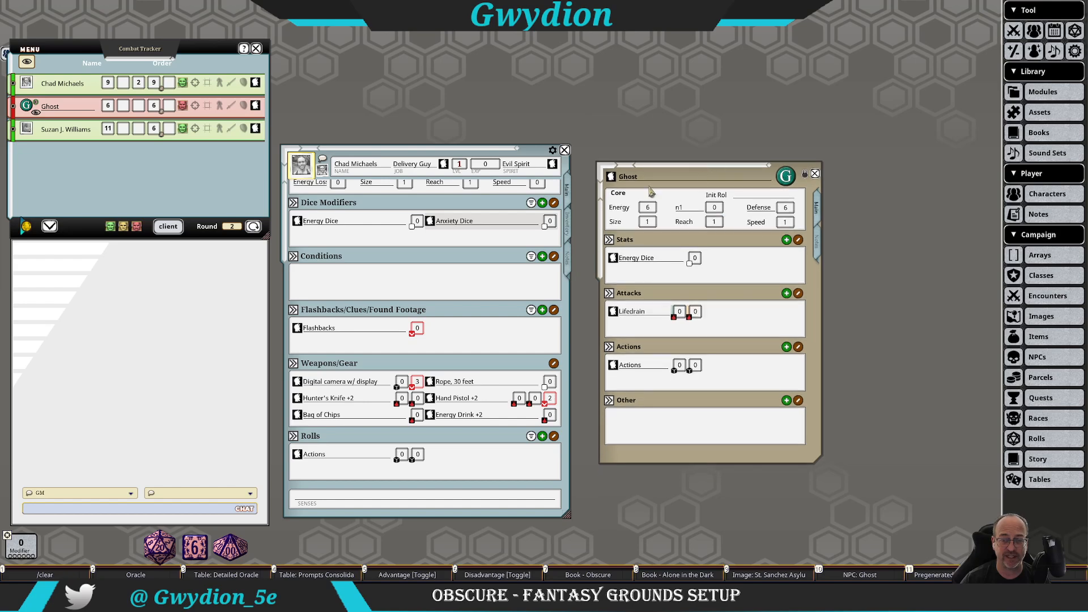
{"action": "left_click", "coordinate": [648, 206]}
{"action": "type", "text": "6"}
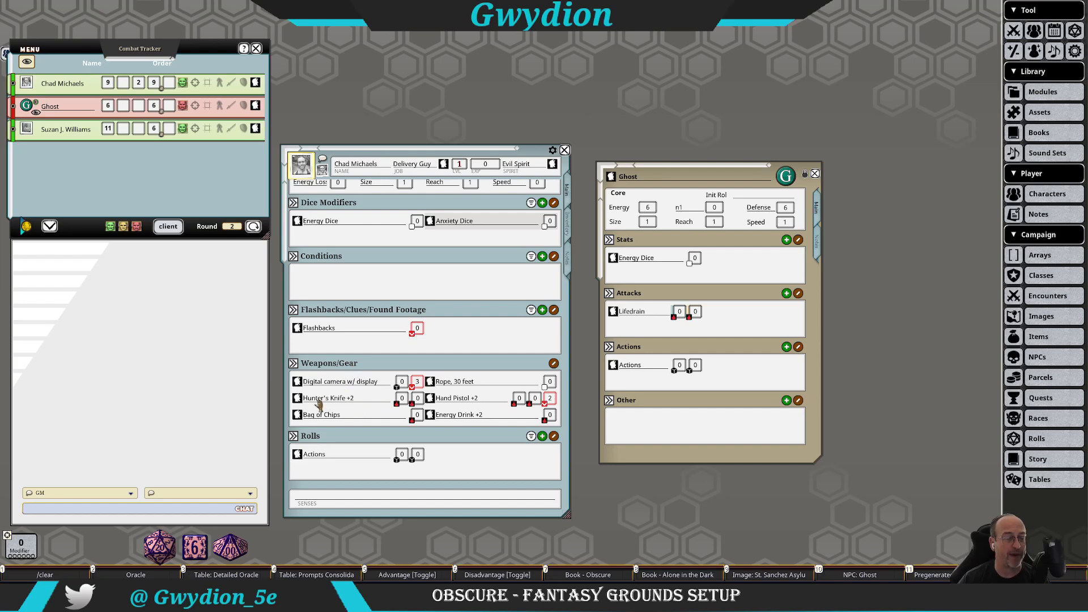
{"action": "scroll", "coordinate": [373, 238], "scroll_direction": "up", "scroll_amount": 1}
{"action": "scroll", "coordinate": [372, 272], "scroll_direction": "down", "scroll_amount": 1}
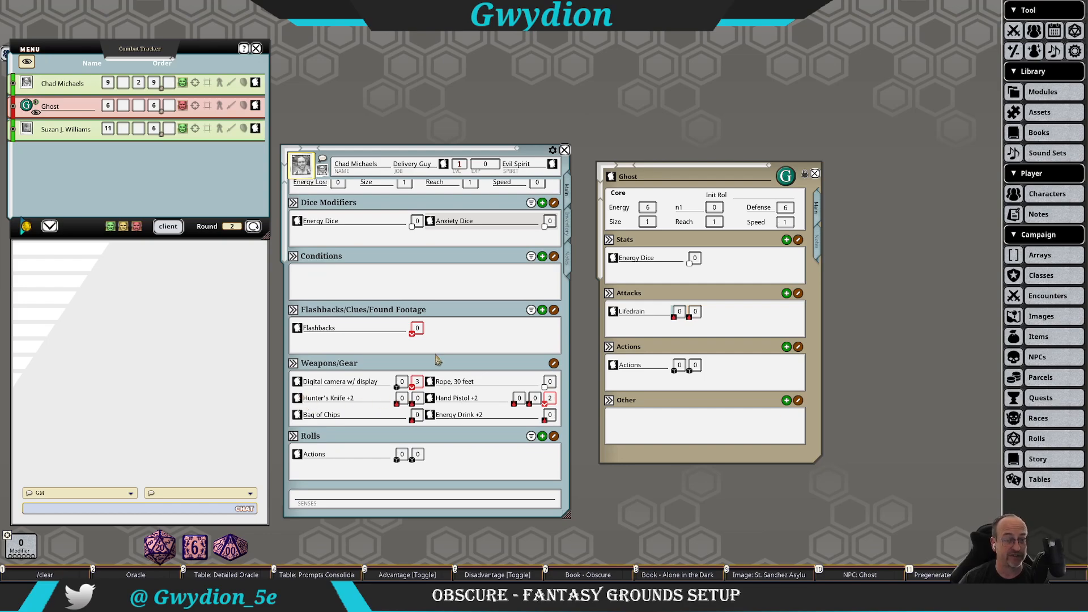
Step: Open the Hunter's Knife +2 entry beside the delivery guy's sheet in place of the Ghost's sheet, and widen it to examine its attack formulas
{"action": "left_click", "coordinate": [297, 398]}
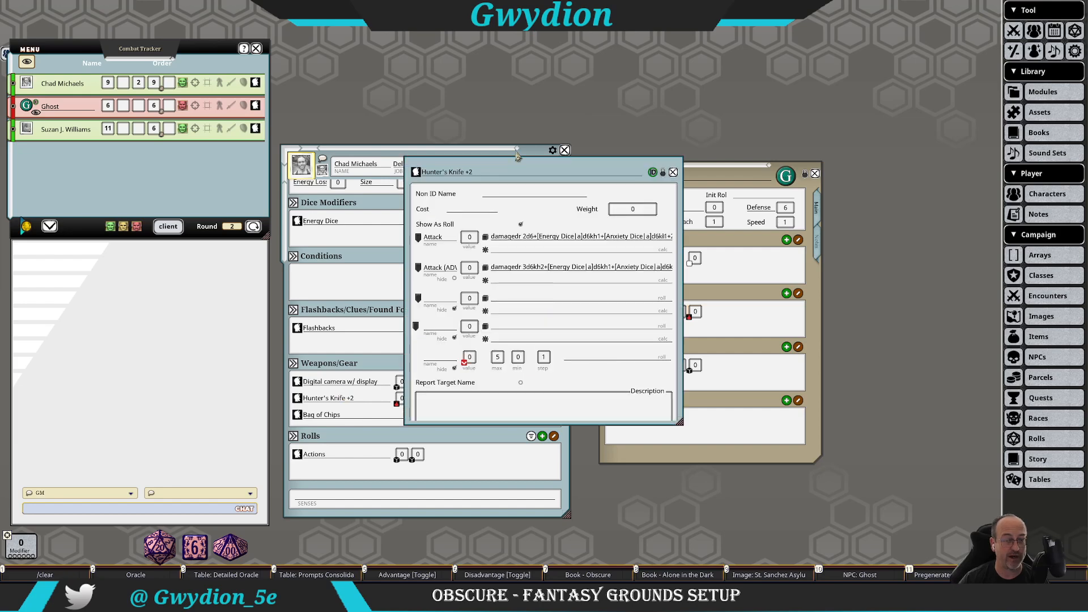
{"action": "left_click_drag", "start_coordinate": [523, 165], "coordinate": [743, 185]}
{"action": "left_click", "coordinate": [776, 433]}
{"action": "left_click", "coordinate": [815, 173]}
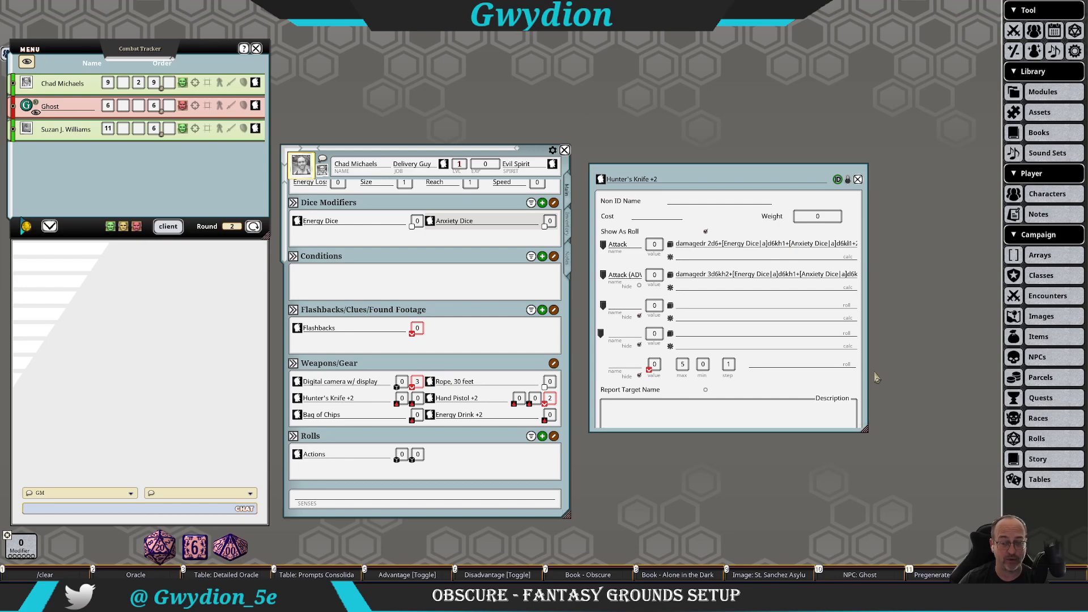
{"action": "left_click_drag", "start_coordinate": [877, 374], "coordinate": [900, 369]}
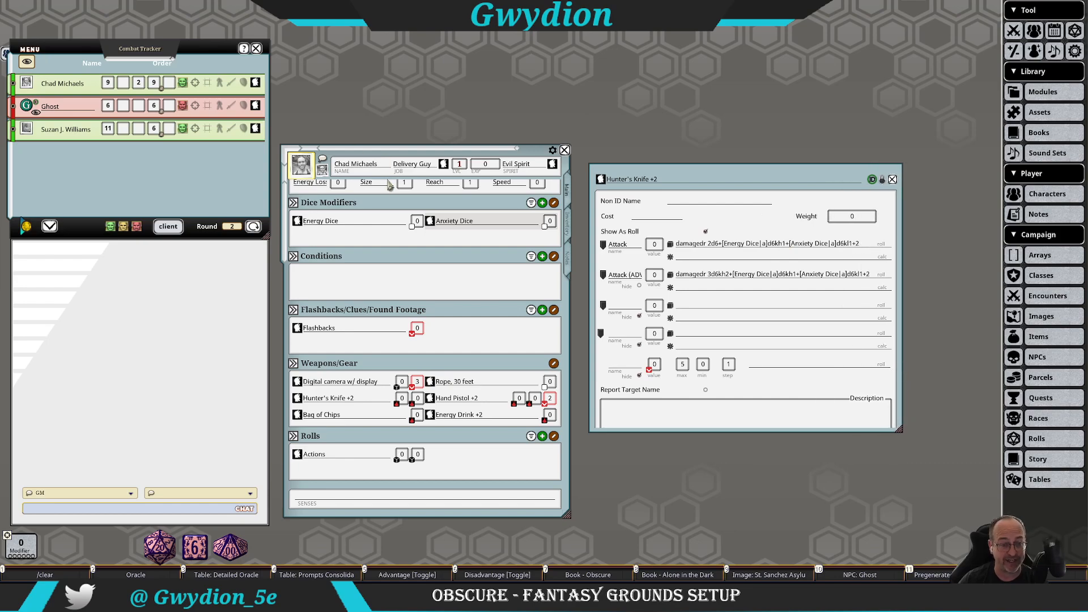
{"action": "scroll", "coordinate": [431, 230], "scroll_direction": "up", "scroll_amount": 1}
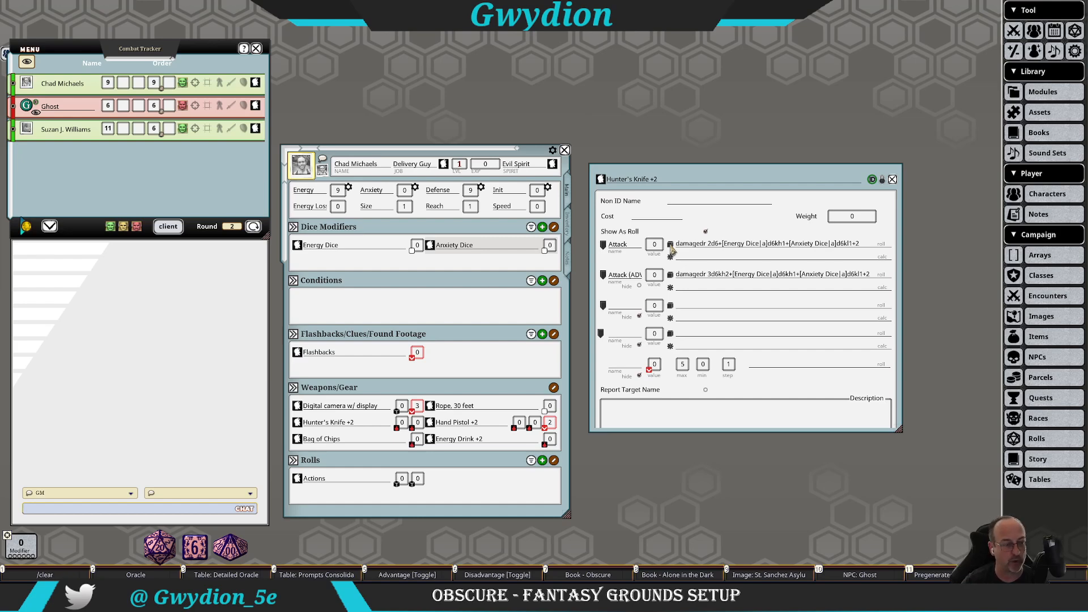
{"action": "left_click", "coordinate": [893, 179]}
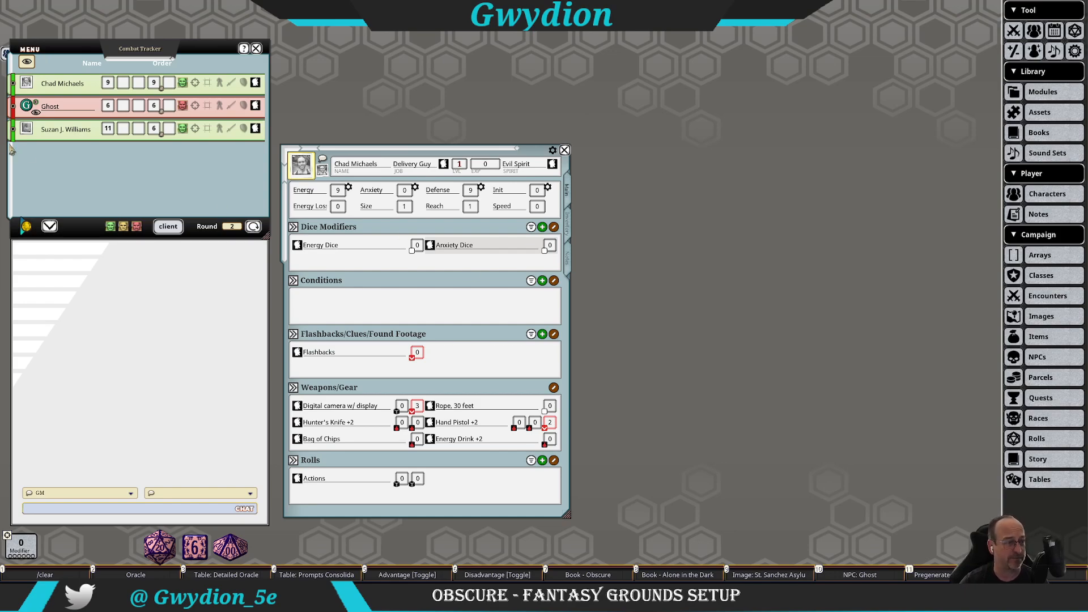
Step: Make it the delivery guy's turn, target the Ghost, and roll the normal Hunter's Knife +2 attack
{"action": "left_click", "coordinate": [13, 83]}
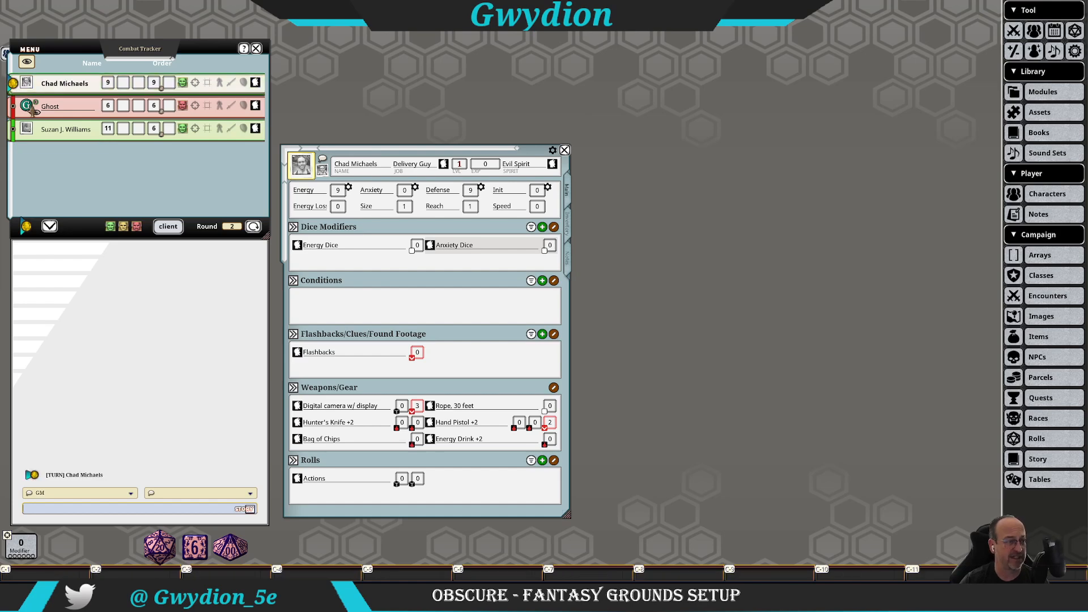
{"action": "left_click", "coordinate": [28, 105], "text": "ctrl"}
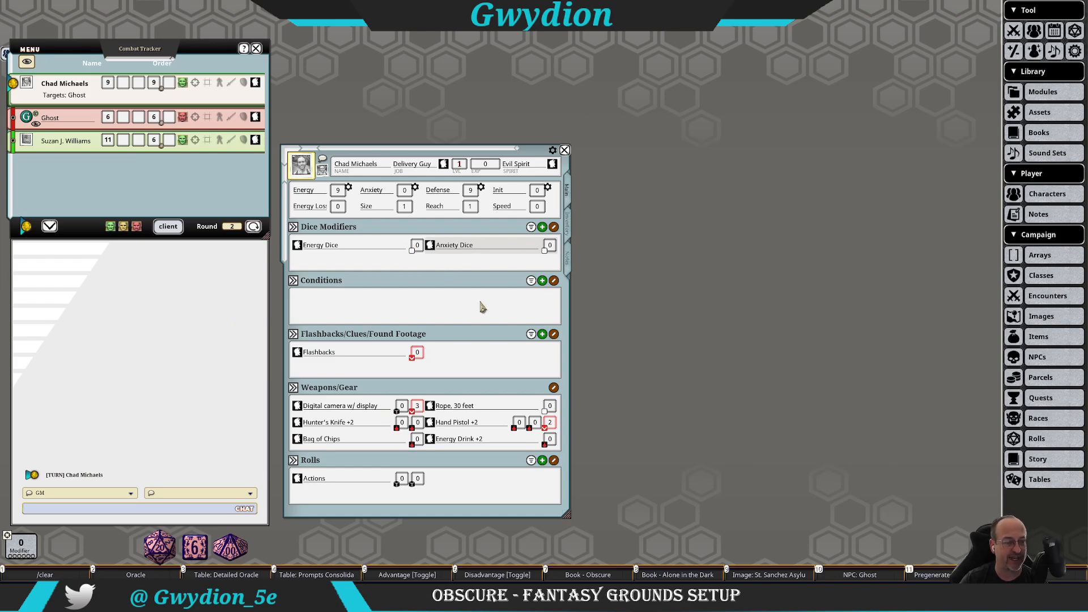
{"action": "double_click", "coordinate": [405, 425]}
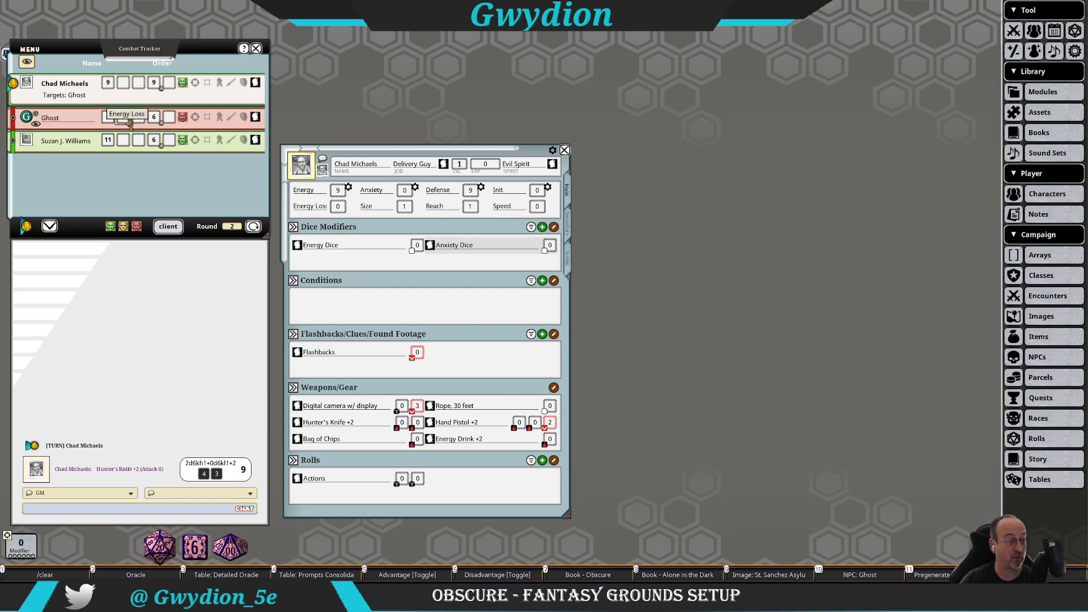
Step: Set the Ghost's Defense to 3 with its sheet open, and roll the Hunter's Knife +2 attack against it again in a cleared chat
{"action": "left_click", "coordinate": [256, 118]}
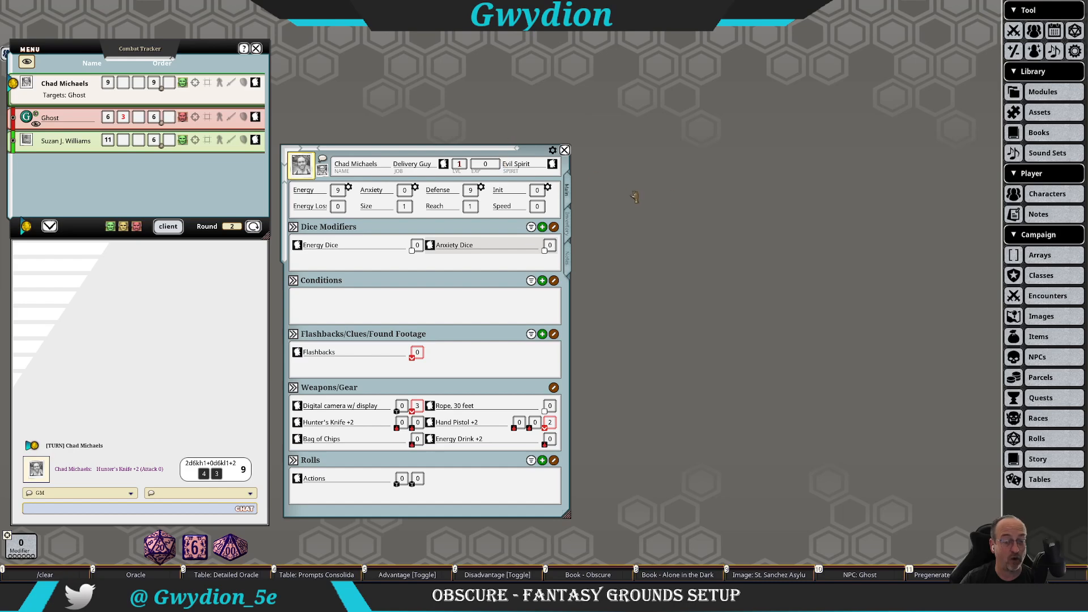
{"action": "left_click_drag", "start_coordinate": [686, 179], "coordinate": [675, 193]}
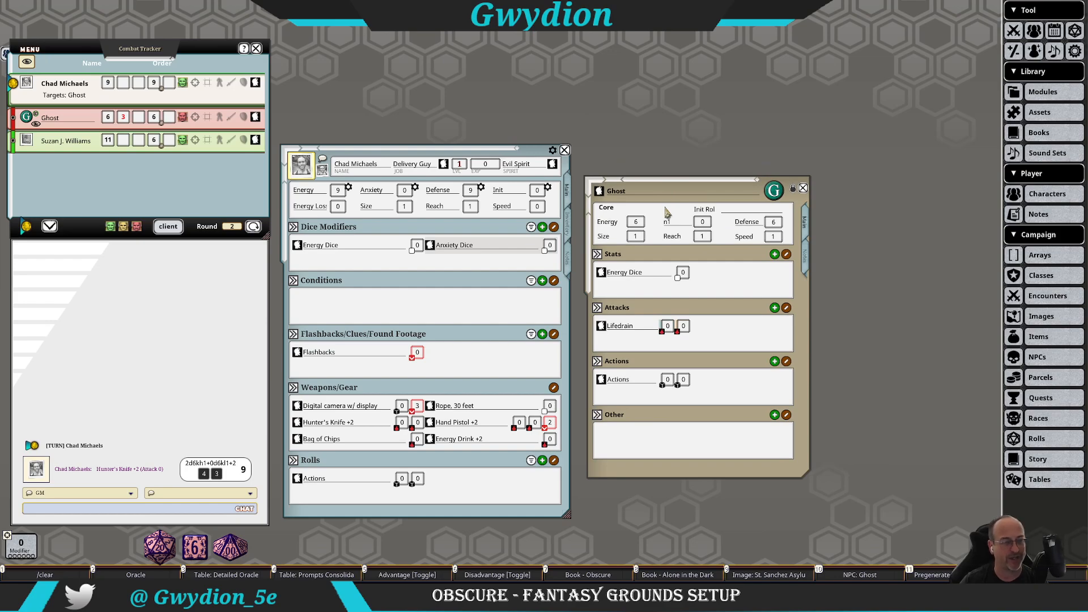
{"action": "key", "text": "ctrl"}
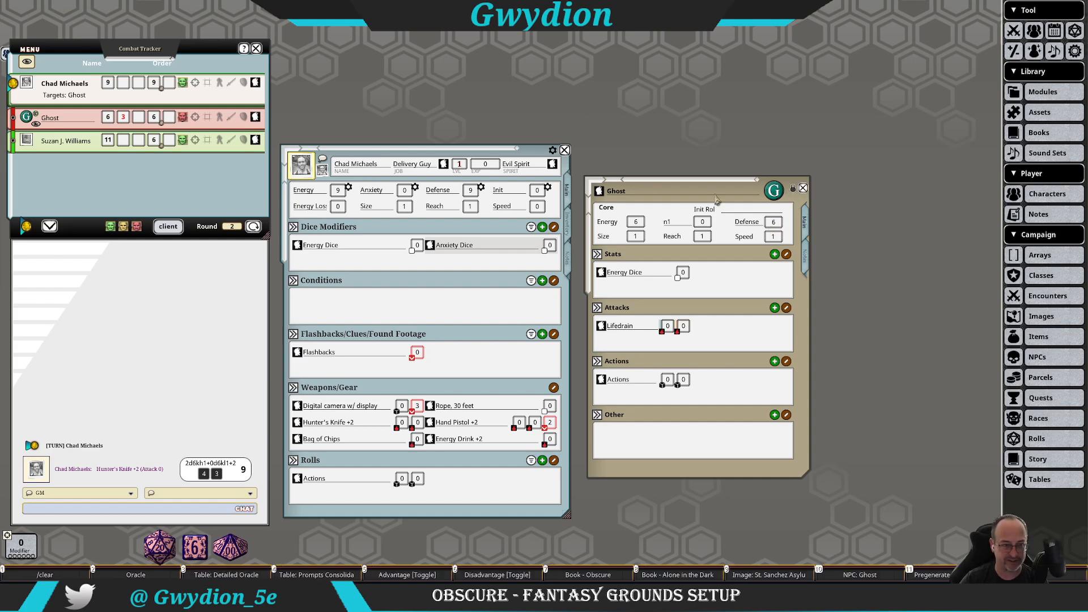
{"action": "key", "text": "ctrl"}
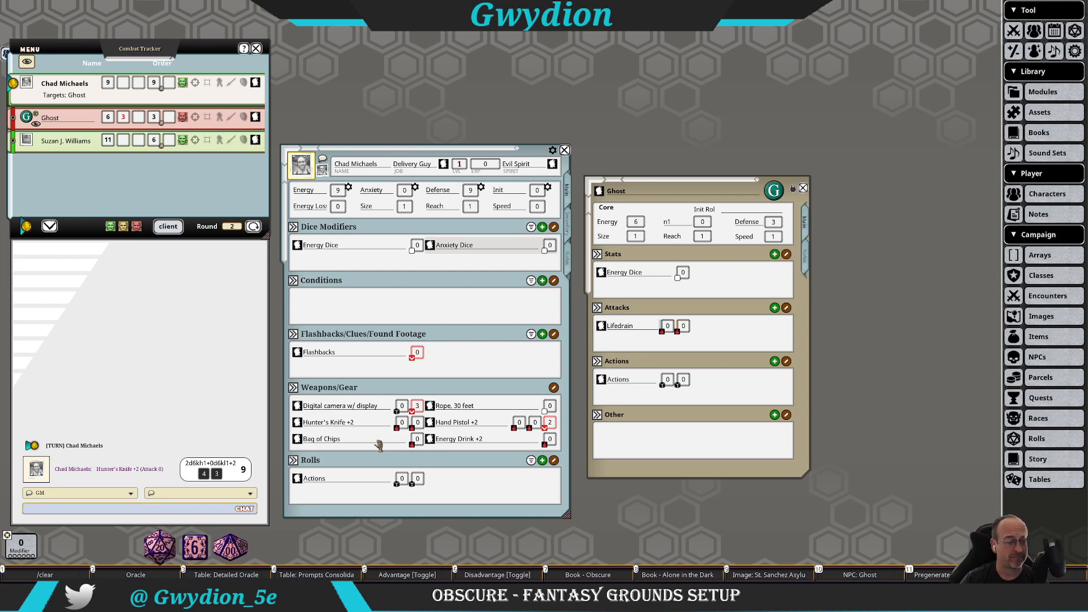
{"action": "left_click", "coordinate": [44, 574]}
{"action": "double_click", "coordinate": [401, 423]}
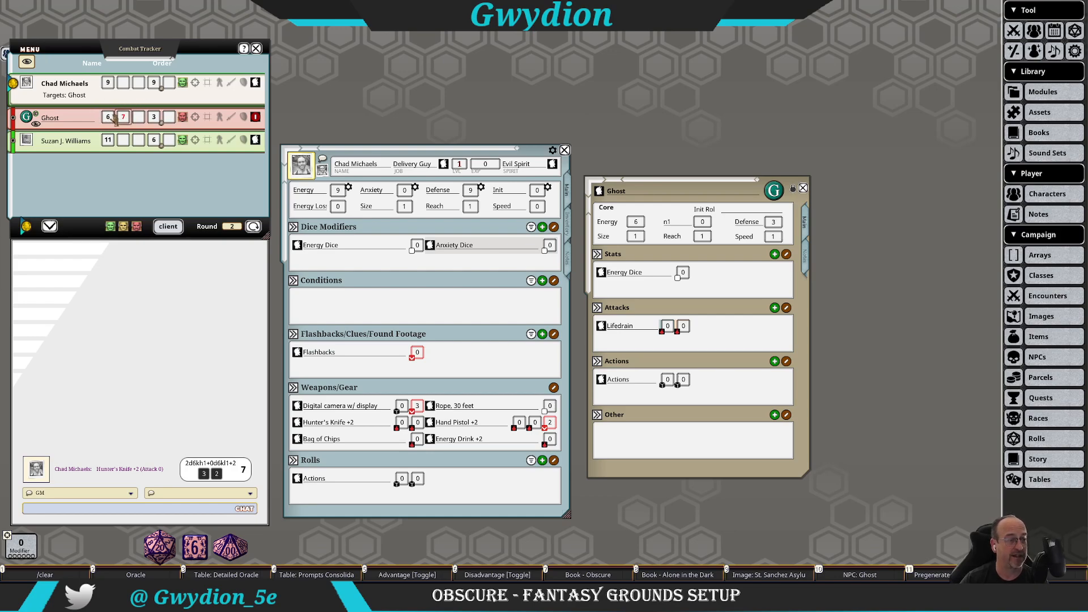
Step: Reset the Ghost's Energy Loss to 0 in the Combat Tracker, close its sheet and clear the chat log
{"action": "scroll", "coordinate": [129, 119], "scroll_direction": "down", "scroll_amount": 4}
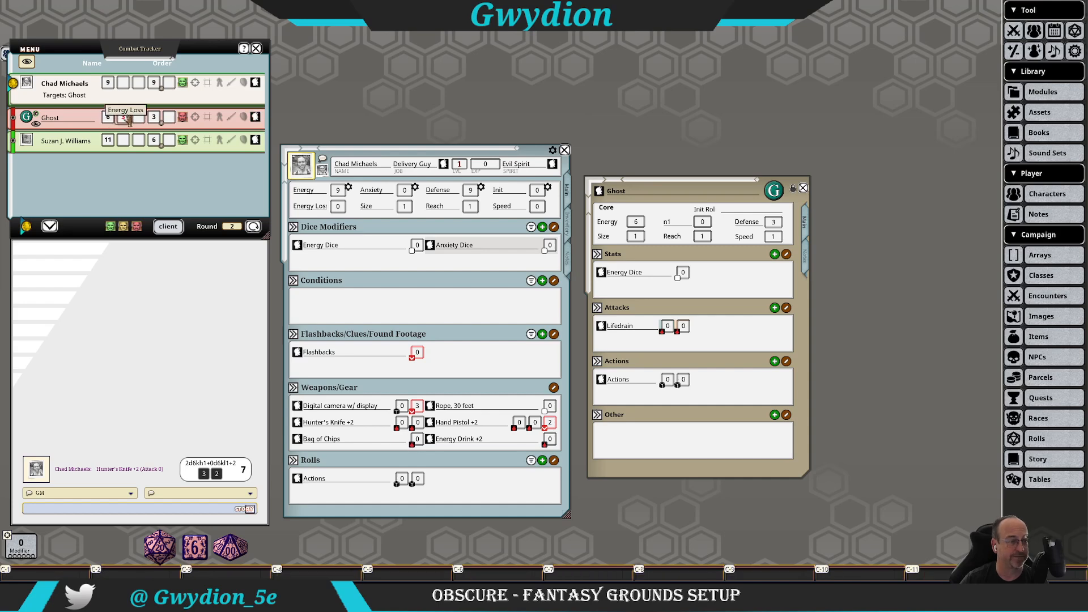
{"action": "scroll", "coordinate": [130, 120], "scroll_direction": "down", "scroll_amount": 4}
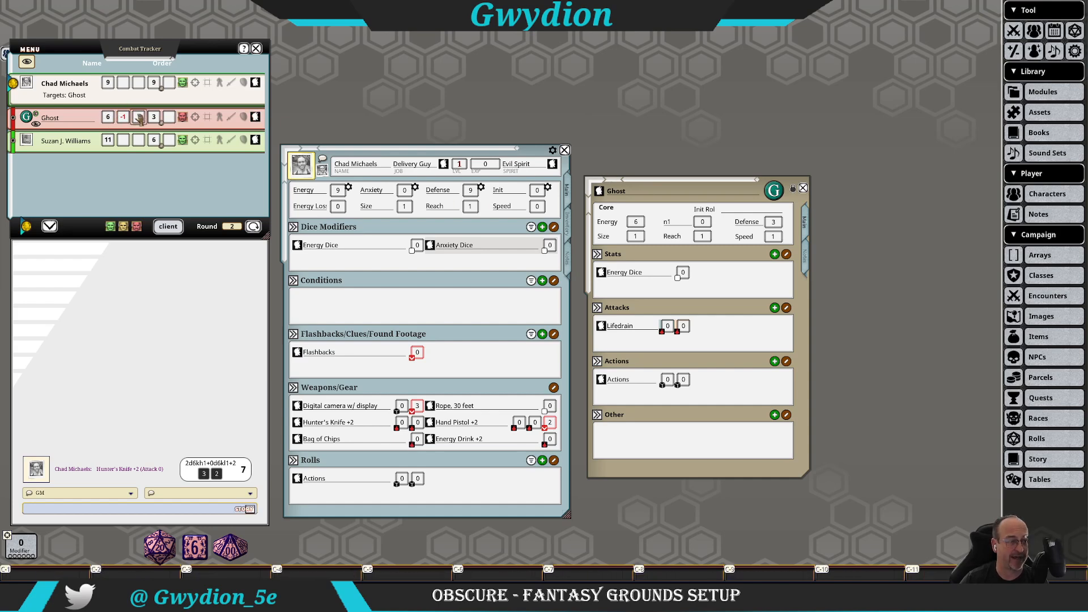
{"action": "scroll", "coordinate": [139, 117], "scroll_direction": "up", "scroll_amount": 1}
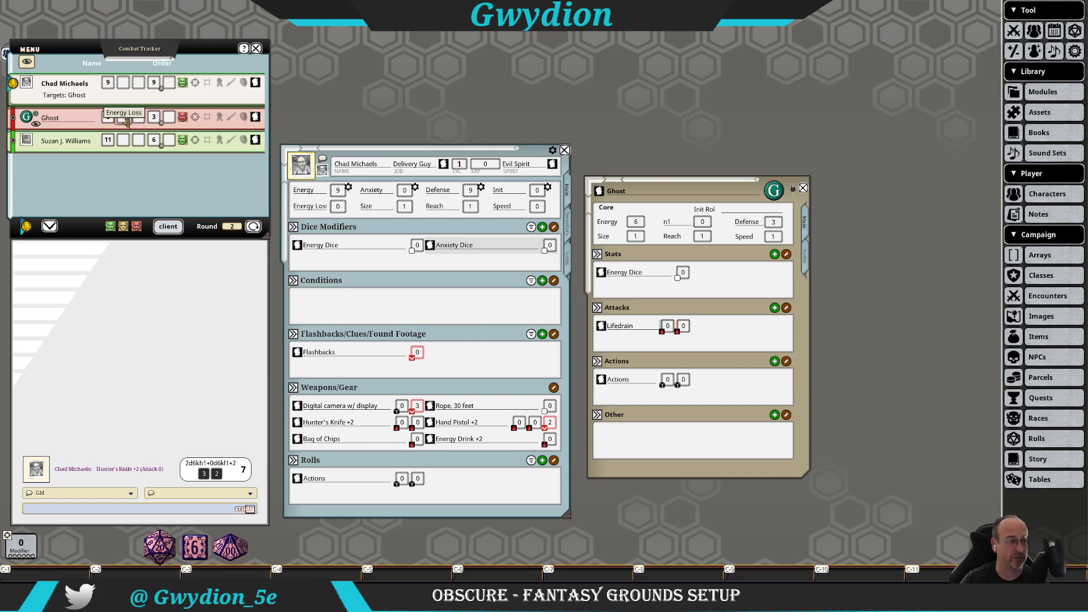
{"action": "left_click", "coordinate": [803, 187]}
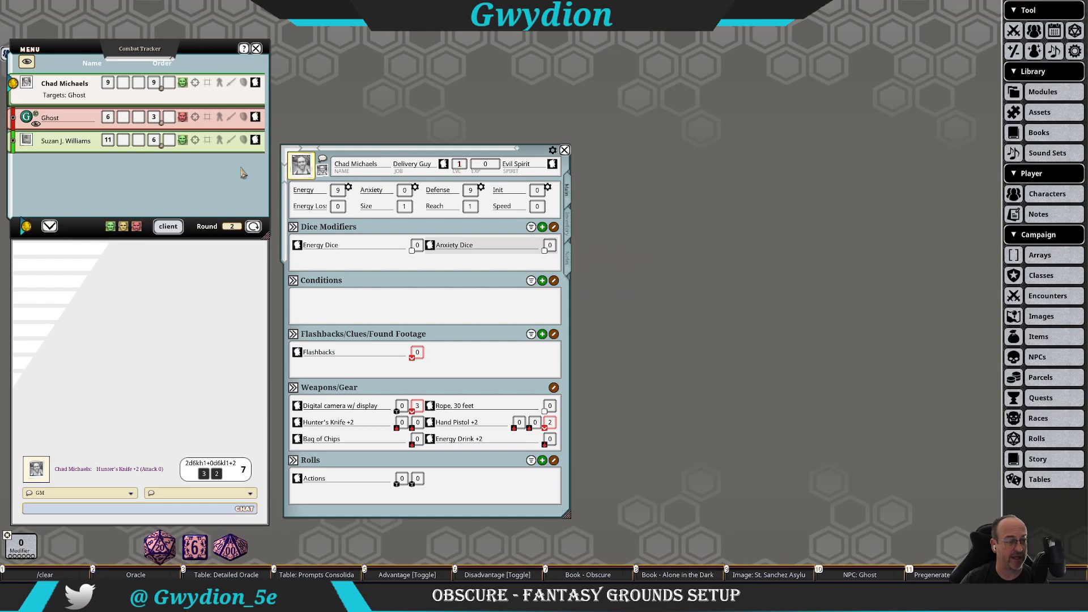
{"action": "left_click", "coordinate": [59, 573]}
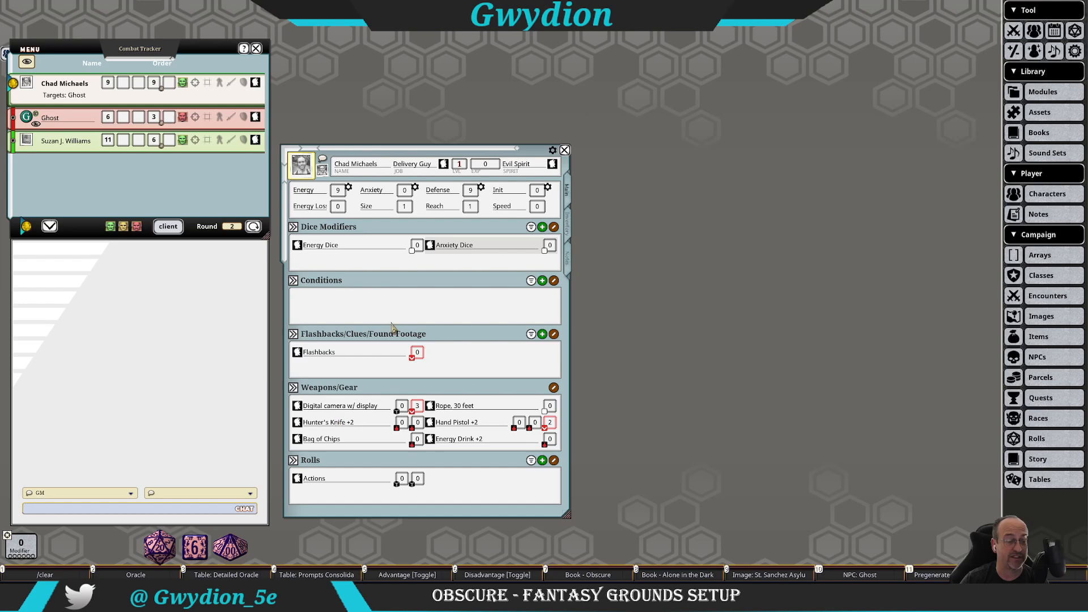
Step: Set the delivery guy's Energy Dice and Energy Loss to 2, and roll the Hunter's Knife +2 attack on the Ghost
{"action": "key", "text": "ctrl"}
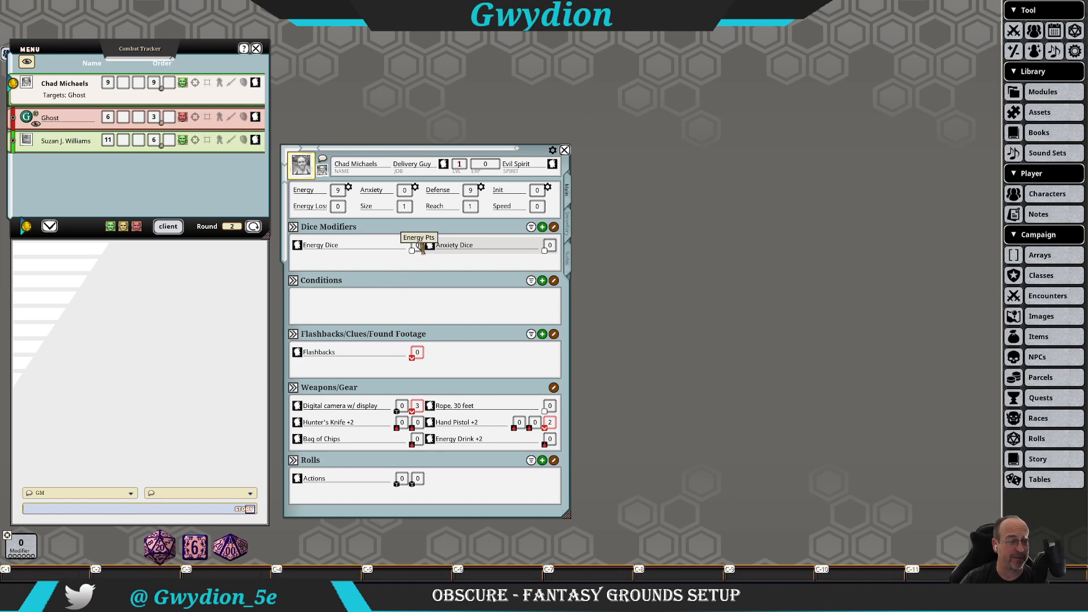
{"action": "scroll", "coordinate": [419, 247], "scroll_direction": "up", "scroll_amount": 2}
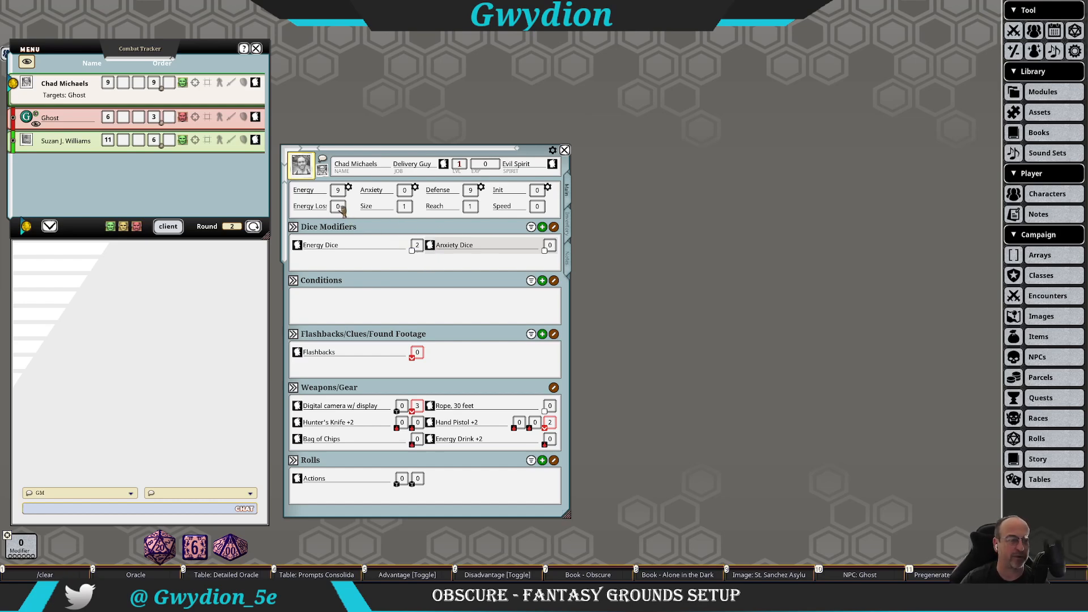
{"action": "key", "text": "ctrl"}
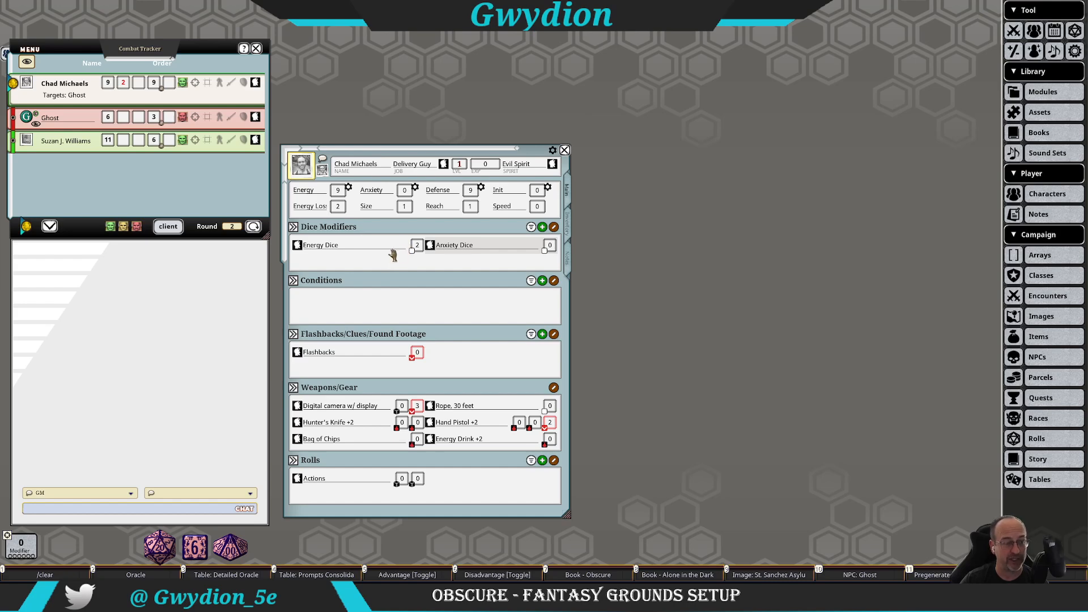
{"action": "double_click", "coordinate": [402, 424]}
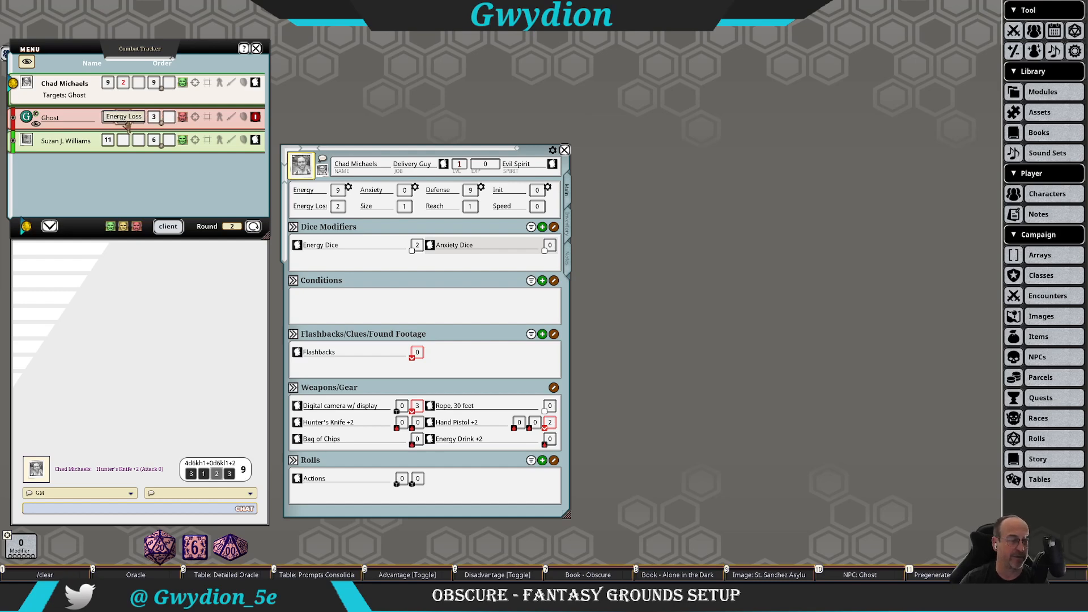
Step: Reset the Ghost's Energy Loss to 0 and its Defense to 6 in the Combat Tracker, and clear the chat log
{"action": "key", "text": "ctrl"}
{"action": "scroll", "coordinate": [159, 121], "scroll_direction": "down", "scroll_amount": 1}
{"action": "scroll", "coordinate": [126, 118], "scroll_direction": "down", "scroll_amount": 4}
{"action": "scroll", "coordinate": [126, 118], "scroll_direction": "down", "scroll_amount": 2}
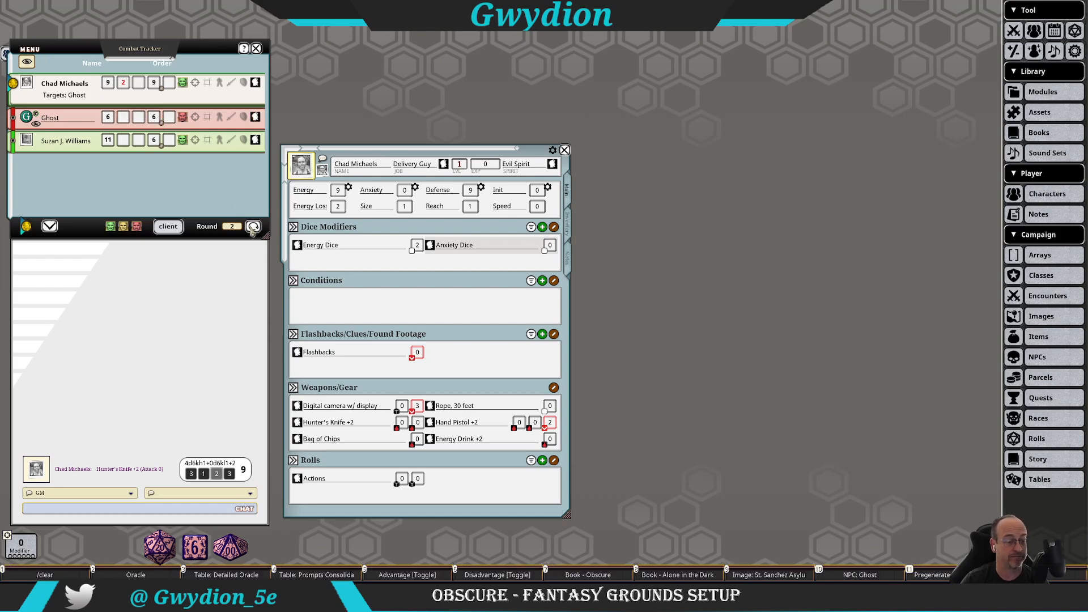
{"action": "left_click", "coordinate": [54, 574]}
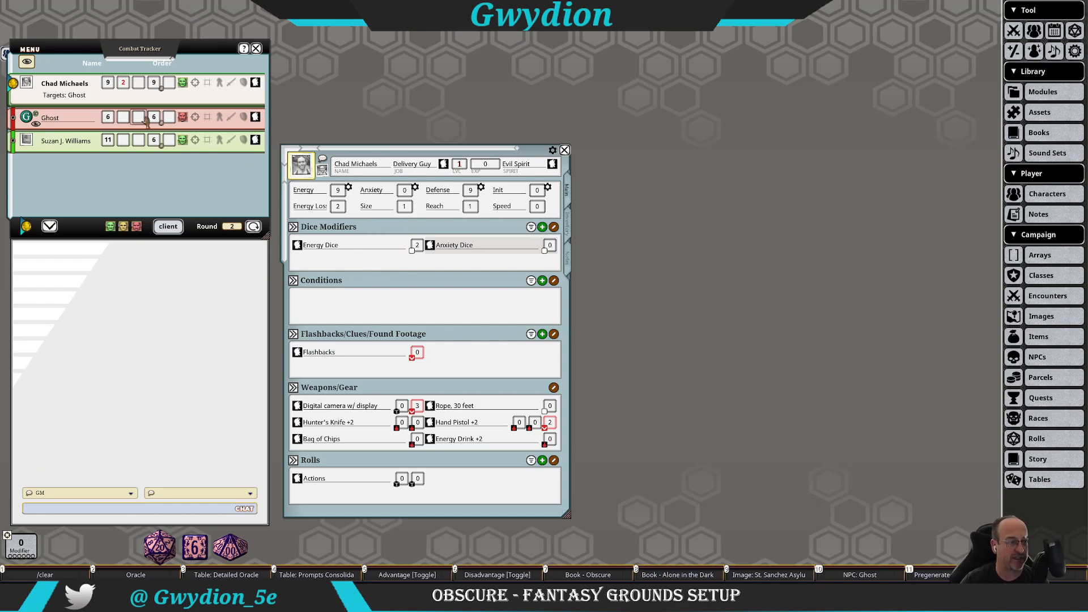
Step: Set the delivery guy's Anxiety Dice and Anxiety to 2, and roll the Hunter's Knife +2 attack with both kinds of bonus dice
{"action": "scroll", "coordinate": [551, 247], "scroll_direction": "up", "scroll_amount": 1}
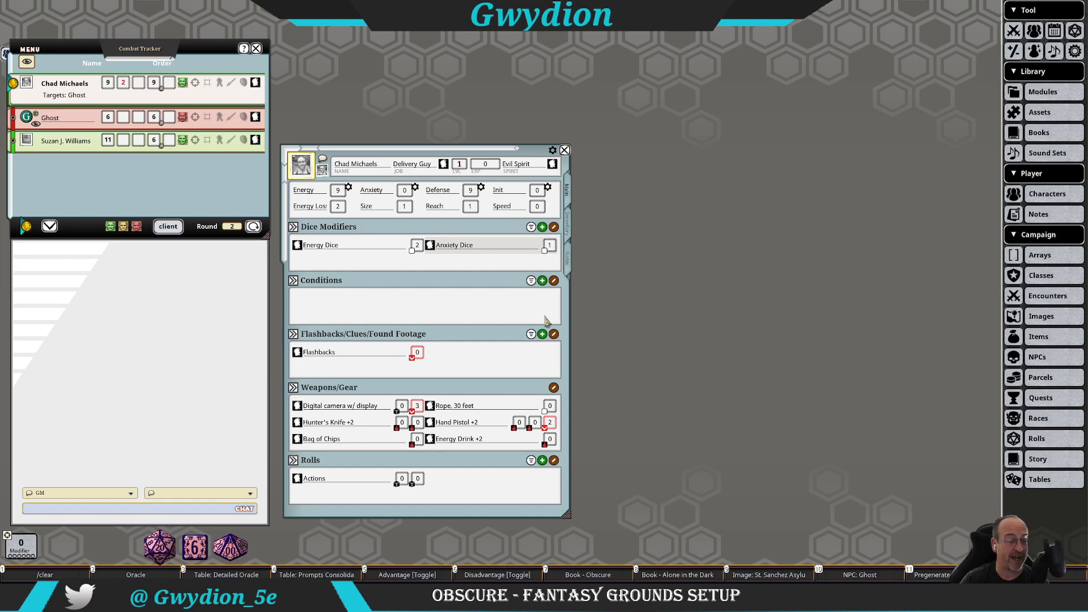
{"action": "scroll", "coordinate": [549, 246], "scroll_direction": "up", "scroll_amount": 1}
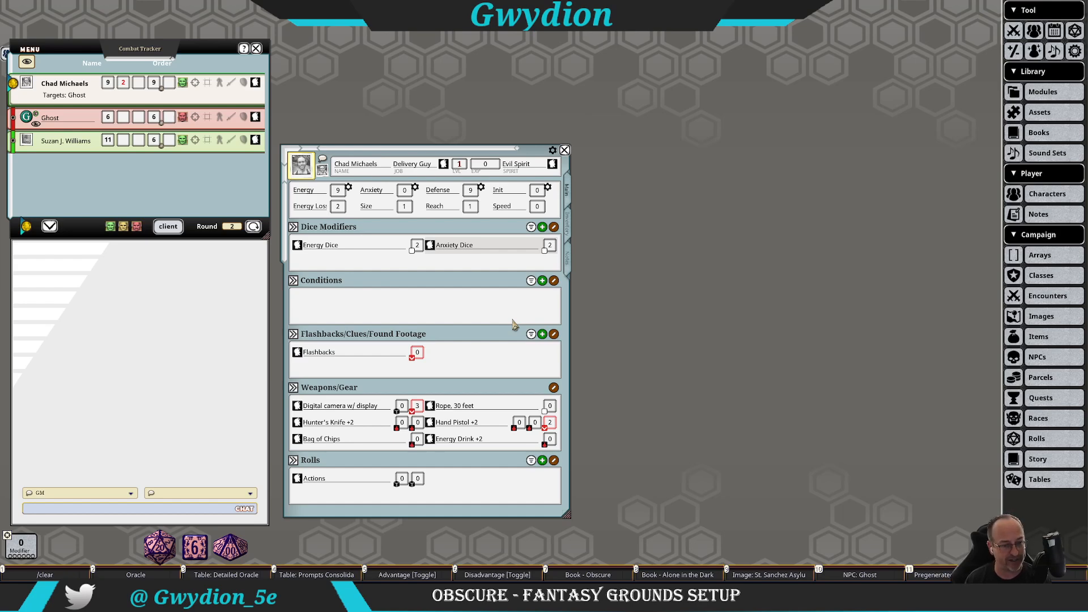
{"action": "key", "text": "ctrl"}
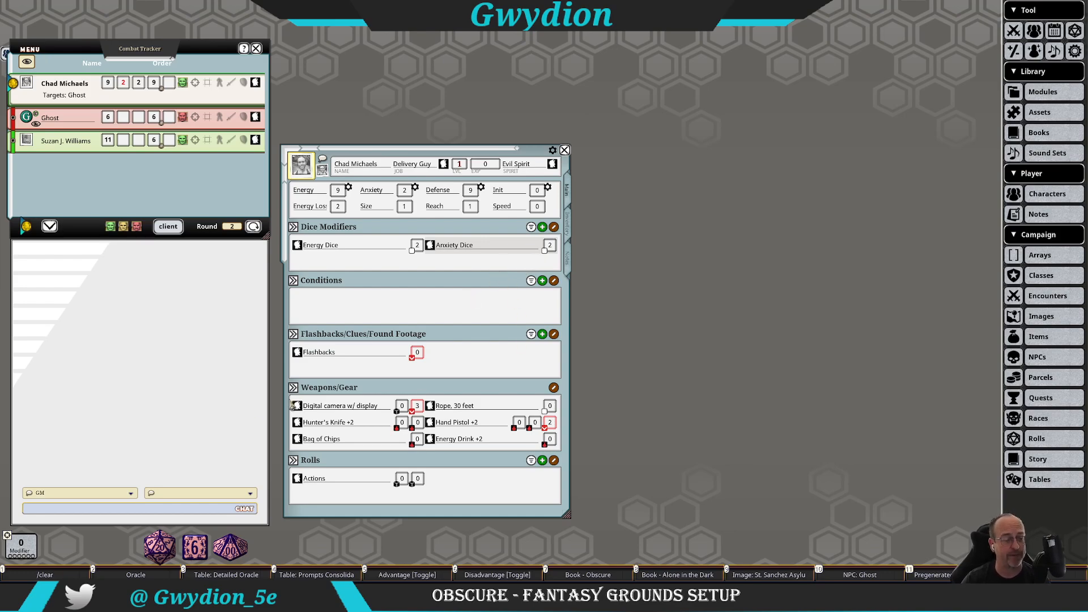
{"action": "double_click", "coordinate": [401, 426]}
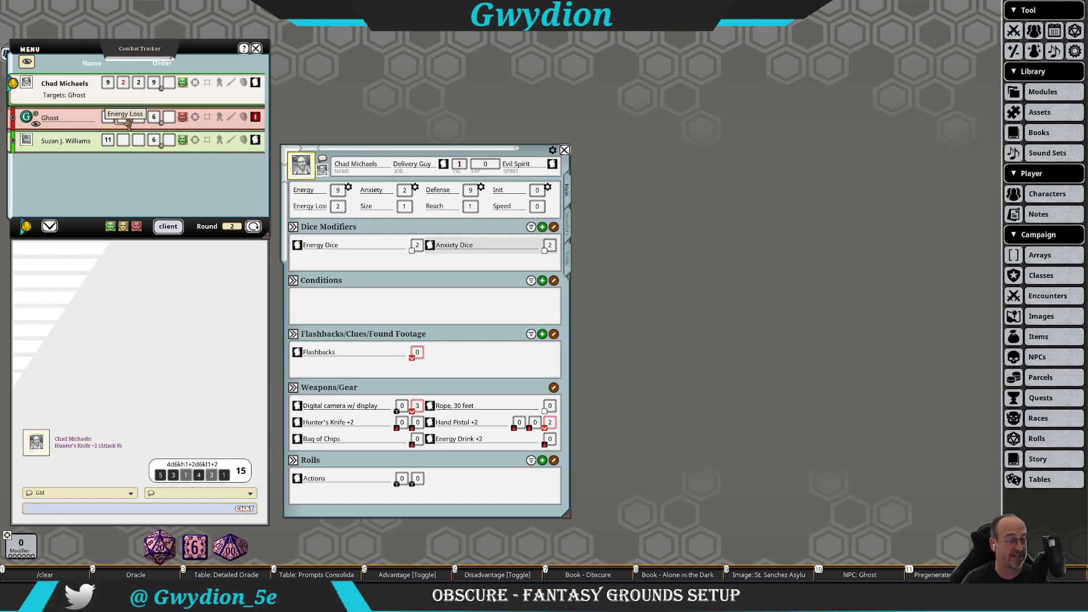
Step: Reset the Ghost's Energy Loss and the delivery guy's Anxiety Dice, Anxiety and Energy Dice to 0, clearing the chat log
{"action": "scroll", "coordinate": [130, 117], "scroll_direction": "down", "scroll_amount": 7}
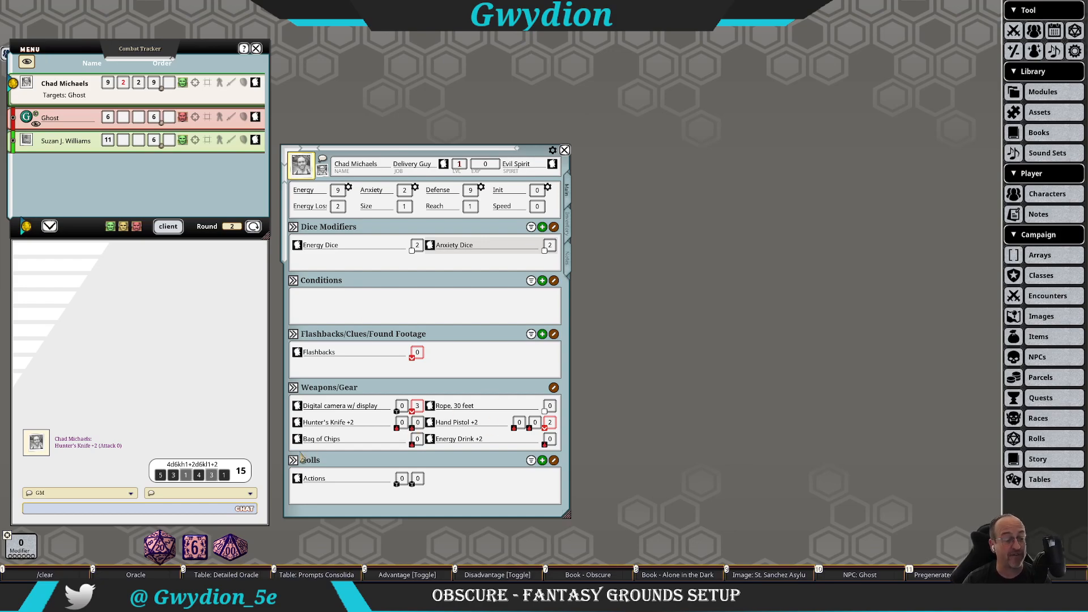
{"action": "left_click", "coordinate": [65, 574]}
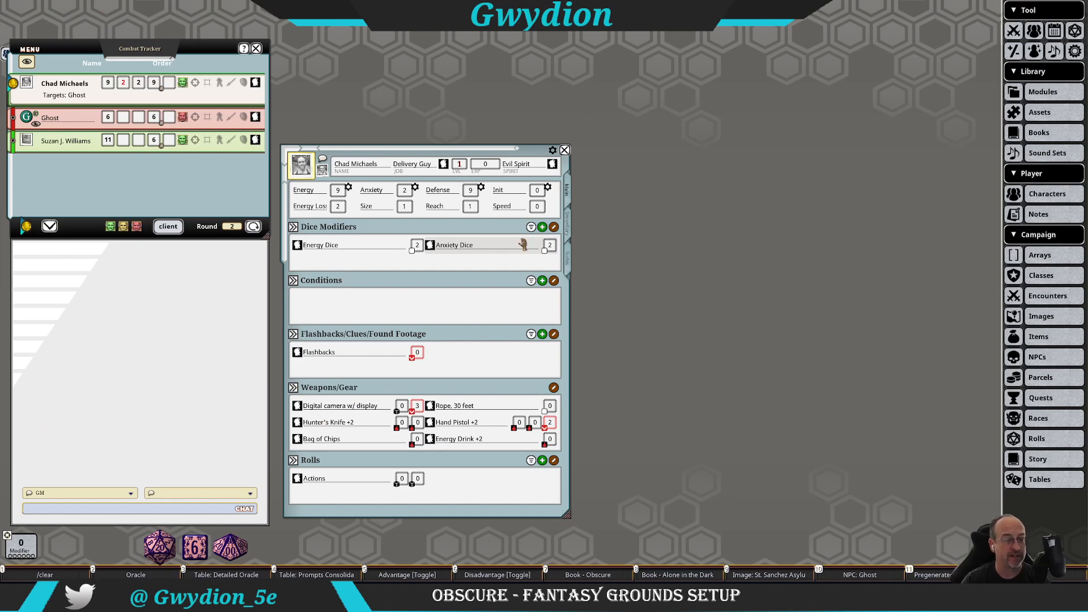
{"action": "scroll", "coordinate": [550, 248], "scroll_direction": "down", "scroll_amount": 2}
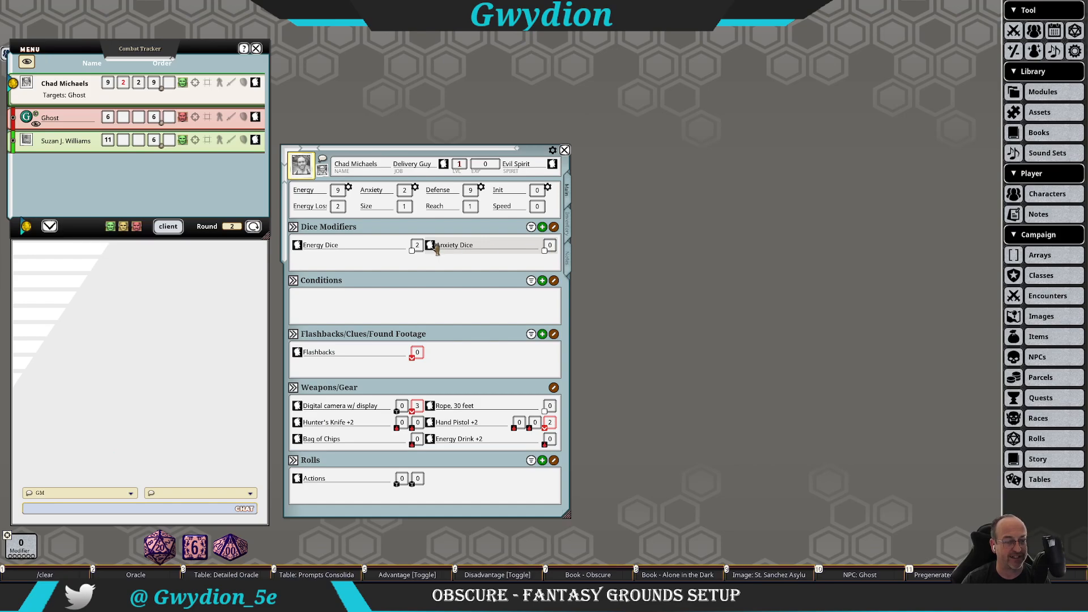
{"action": "key", "text": "ctrl"}
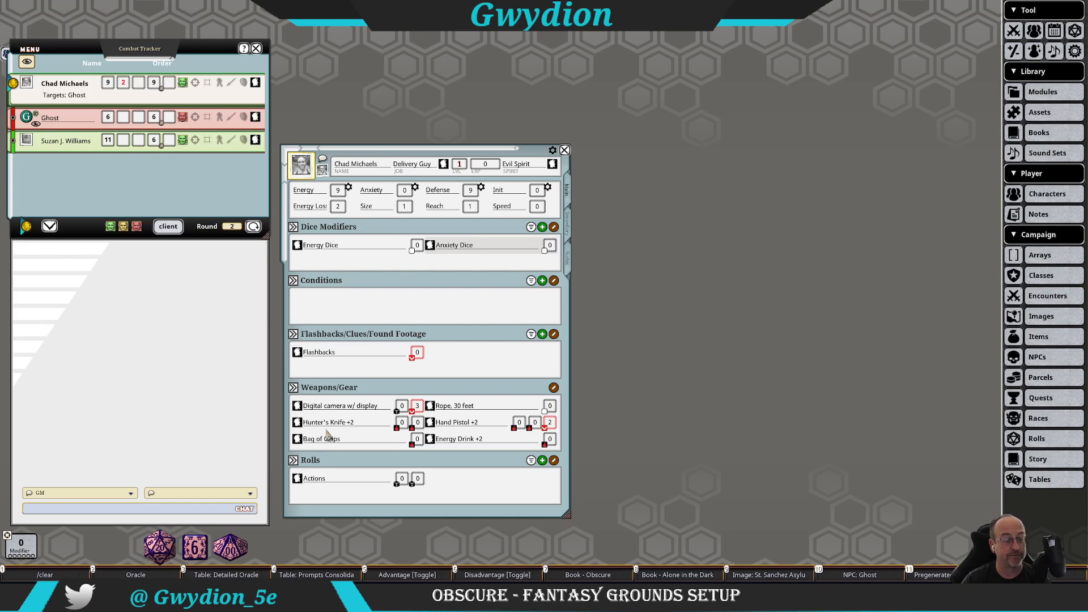
Step: Roll the Hunter's Knife +2 advantage attack on the Ghost, clear the chat log, and reset the delivery guy's Energy Loss to 0
{"action": "double_click", "coordinate": [418, 423]}
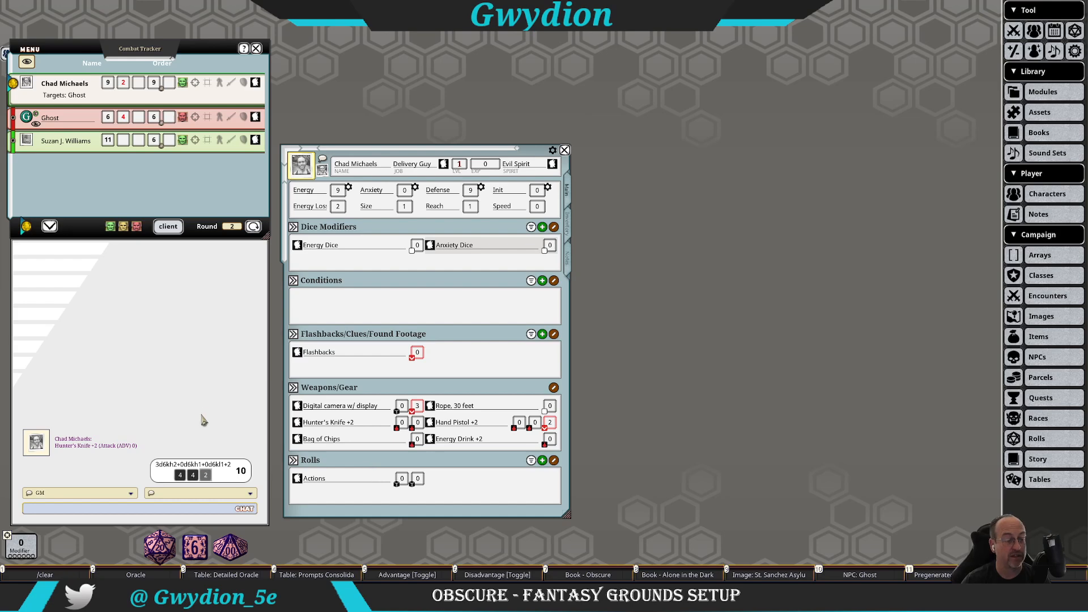
{"action": "left_click", "coordinate": [57, 574]}
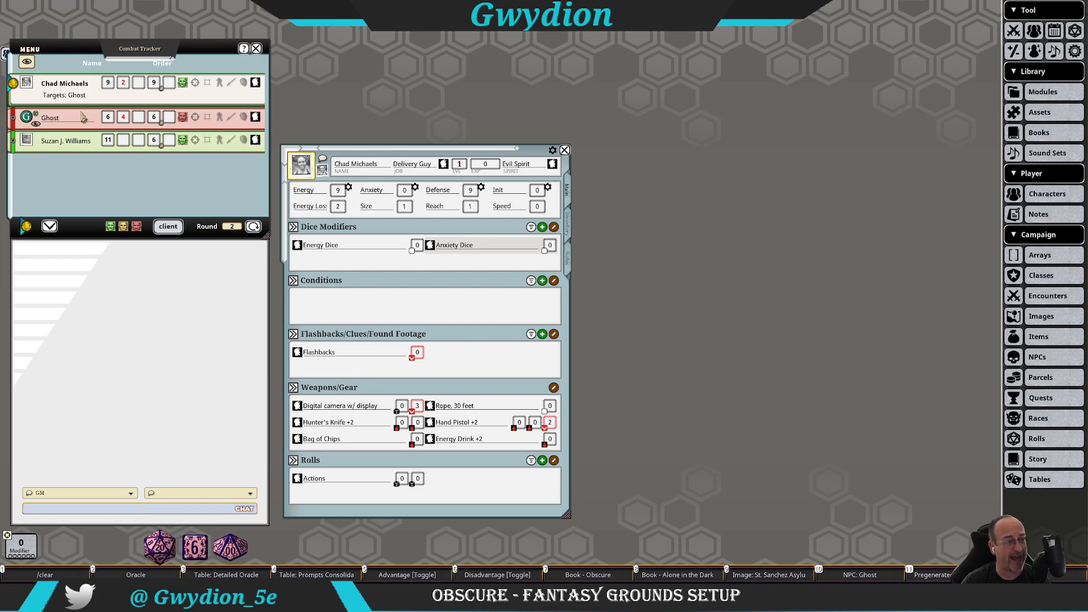
{"action": "key", "text": "ctrl"}
{"action": "scroll", "coordinate": [126, 84], "scroll_direction": "down", "scroll_amount": 1}
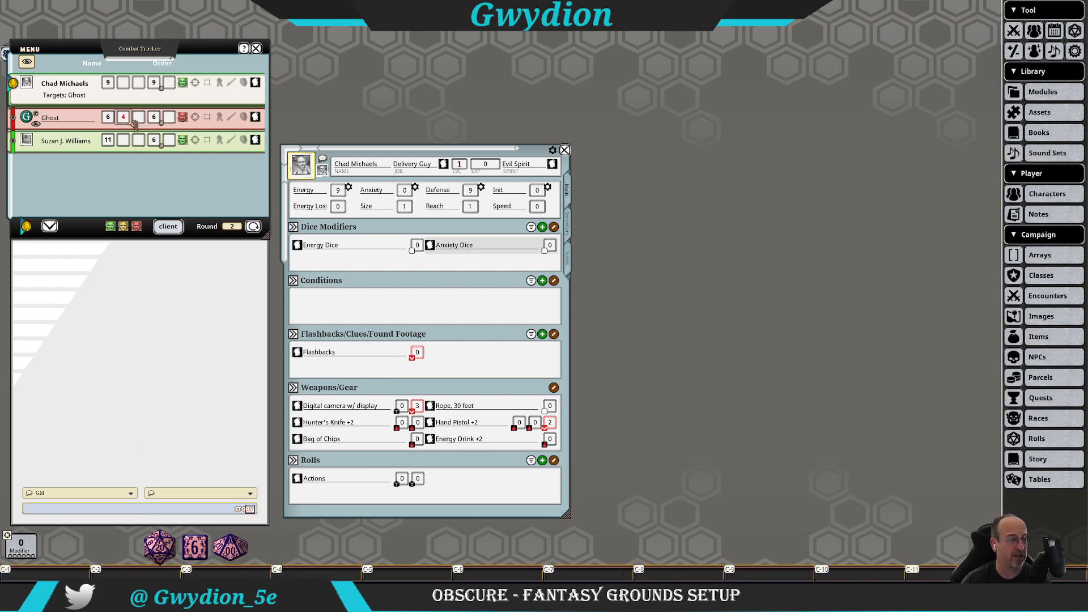
Step: Reset the Ghost's Energy Loss to 0 in the Combat Tracker and make the delivery guy's basic Actions effort roll
{"action": "scroll", "coordinate": [129, 119], "scroll_direction": "up", "scroll_amount": 1}
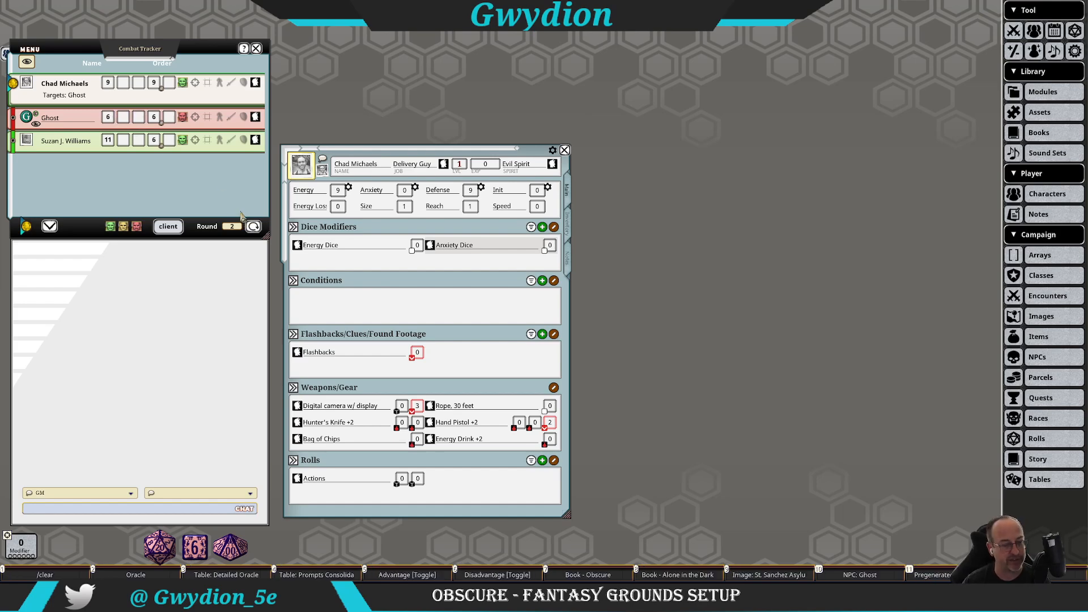
{"action": "double_click", "coordinate": [403, 481]}
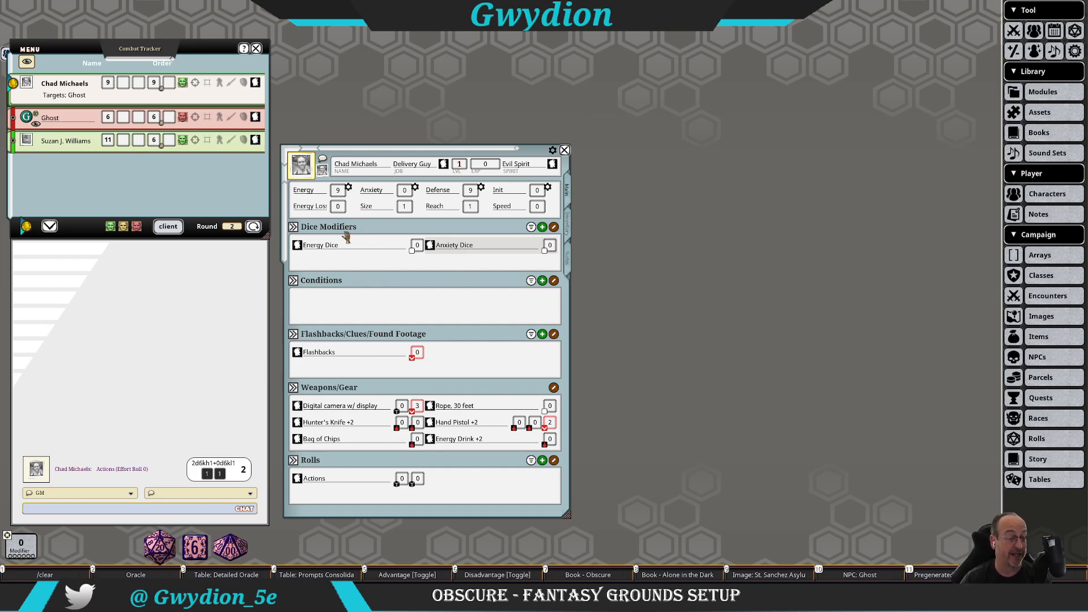
Step: Roll the delivery guy's Actions effort with Energy Dice set to 3, clearing the chat log before and after
{"action": "key", "text": "ctrl"}
{"action": "scroll", "coordinate": [421, 247], "scroll_direction": "up", "scroll_amount": 2}
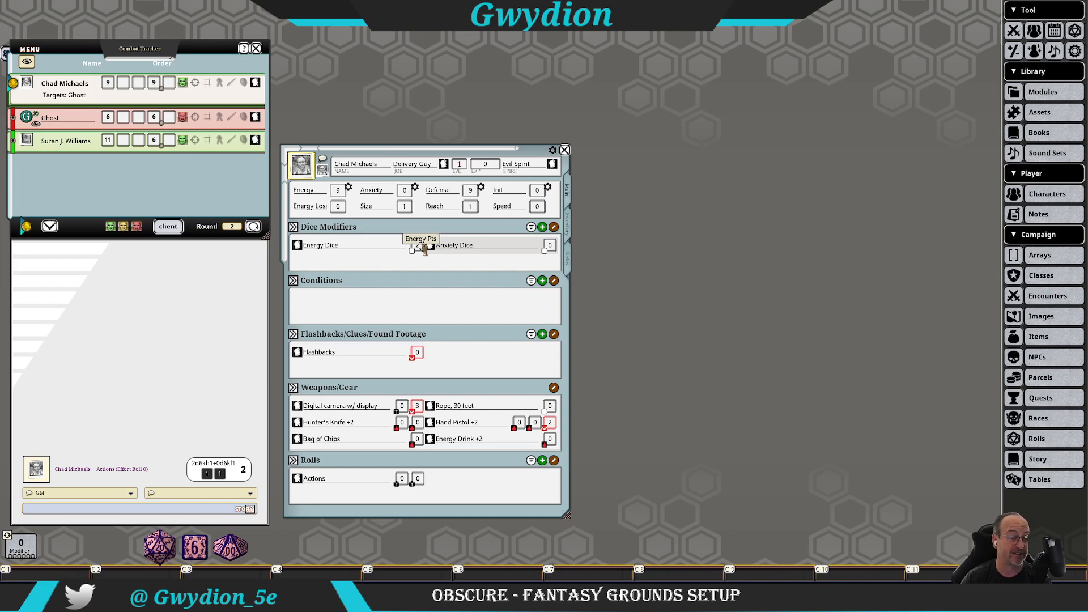
{"action": "scroll", "coordinate": [419, 246], "scroll_direction": "down", "scroll_amount": 1}
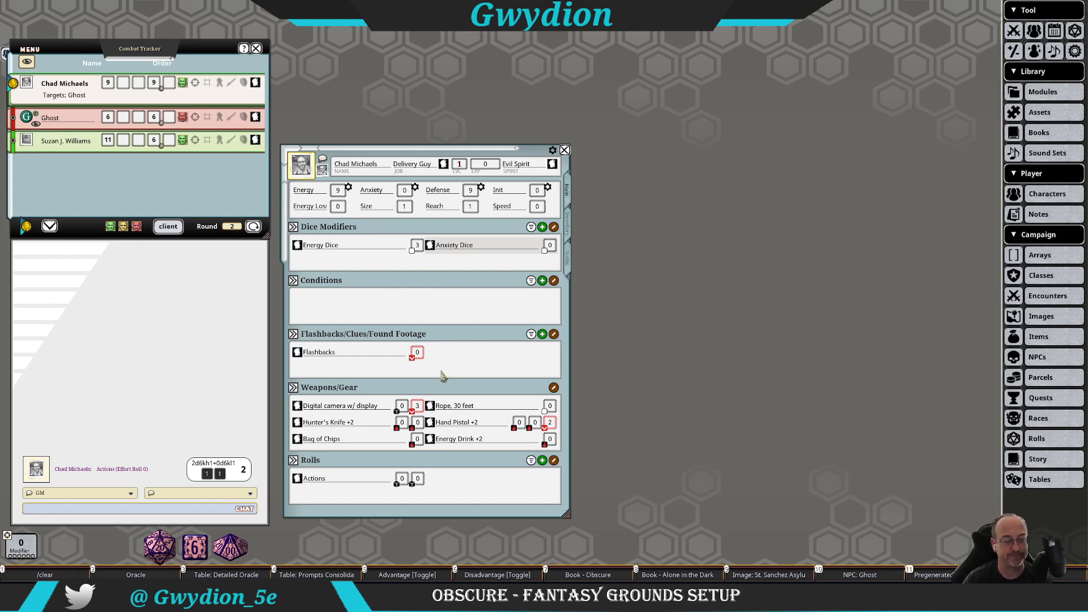
{"action": "key", "text": "F1"}
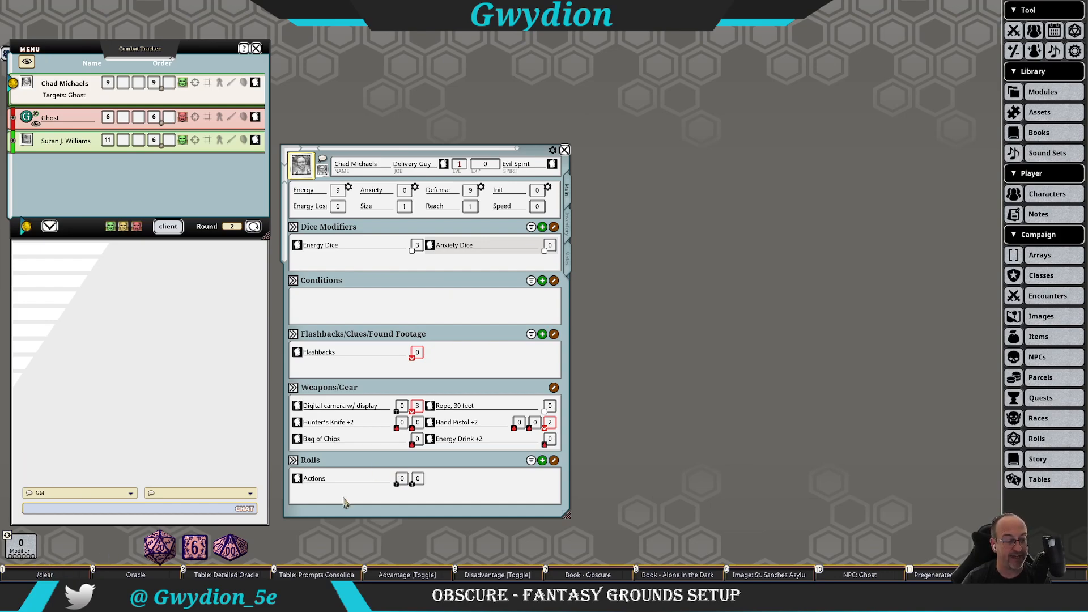
{"action": "double_click", "coordinate": [403, 481]}
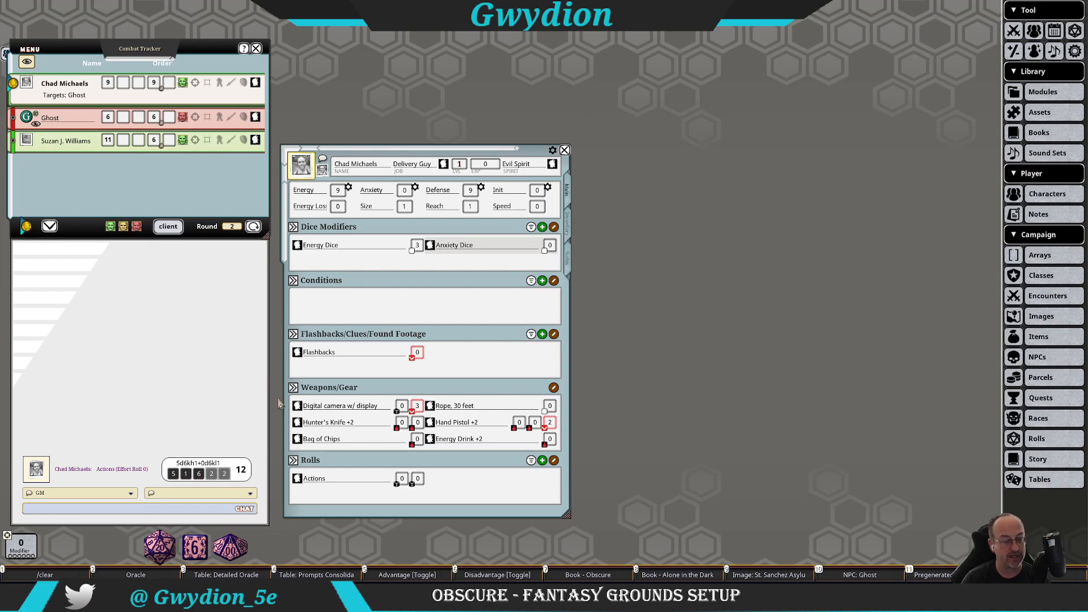
{"action": "left_click", "coordinate": [63, 572]}
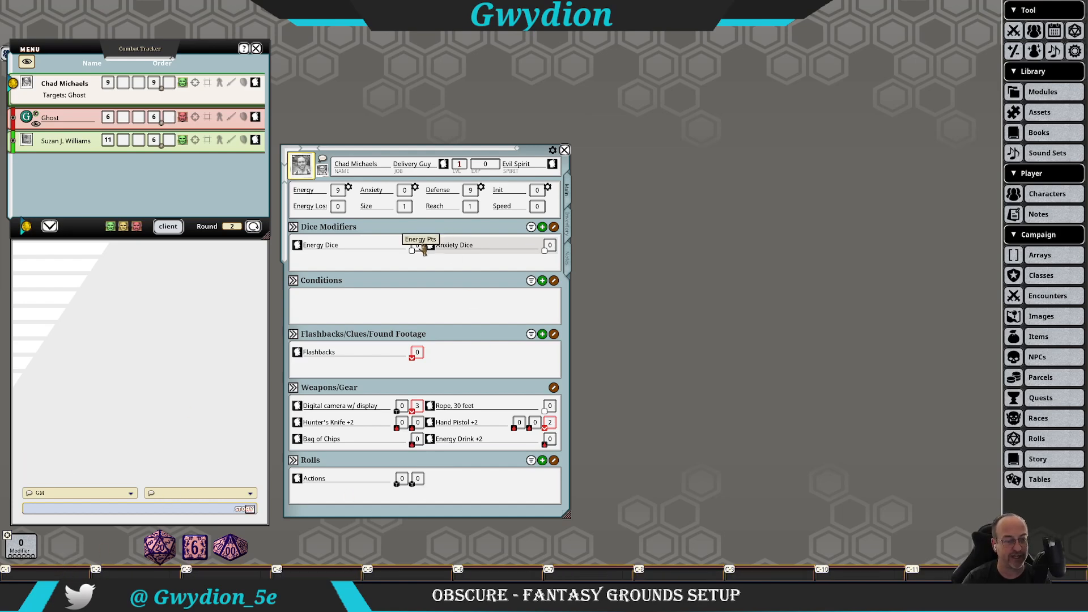
Step: Review the delivery guy's inventory and notes pages and return to the main character page
{"action": "left_click", "coordinate": [567, 223]}
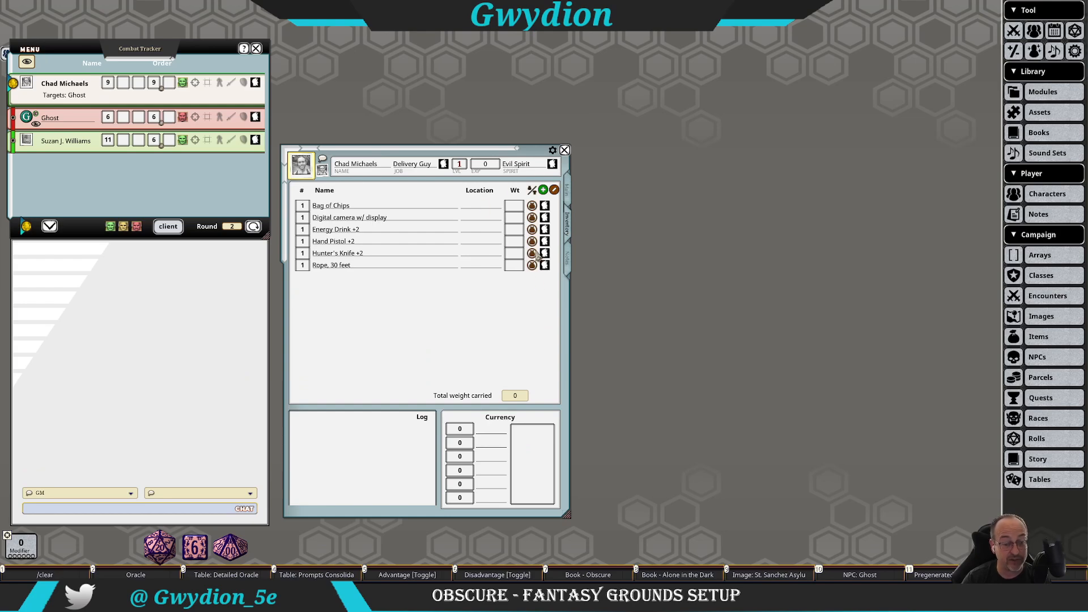
{"action": "left_click", "coordinate": [568, 267]}
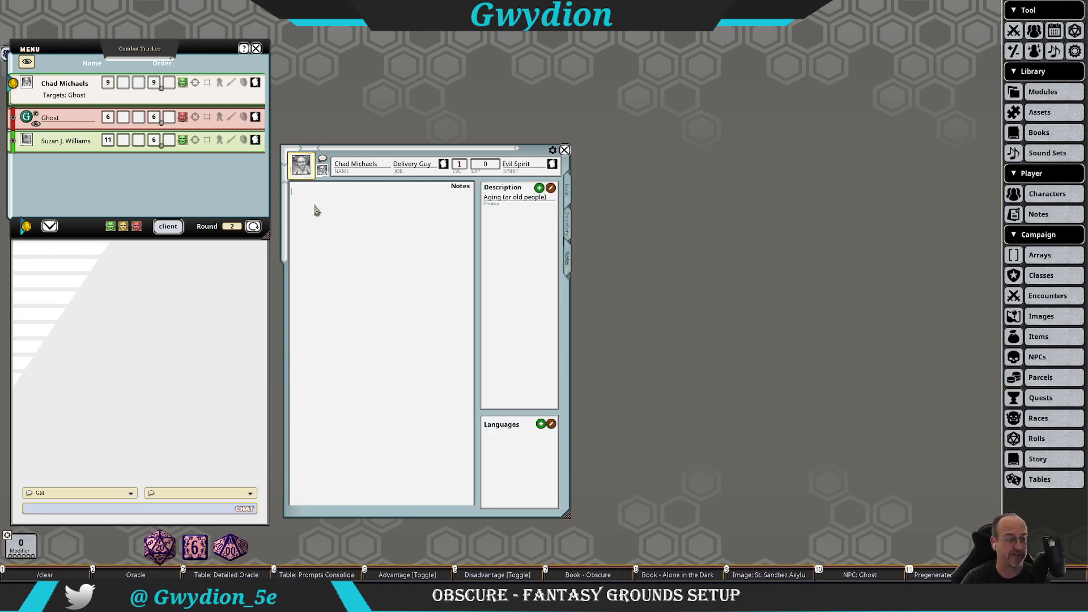
{"action": "left_click", "coordinate": [569, 194]}
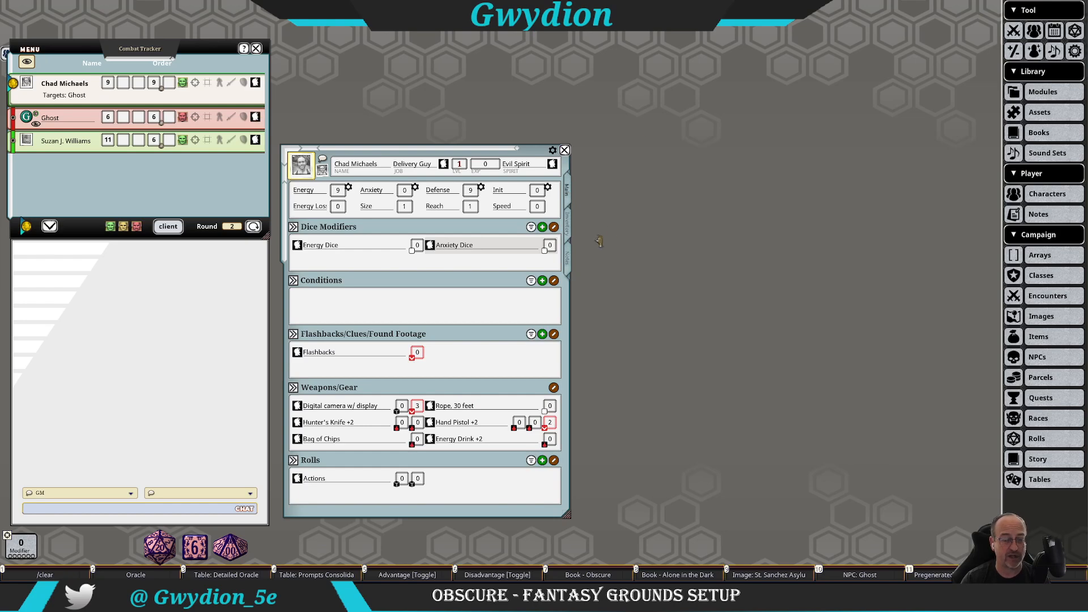
Step: Open the Ghost's NPC sheet and make the Ghost the active combatant, targeting the delivery guy
{"action": "left_click_drag", "start_coordinate": [255, 117], "coordinate": [607, 282]}
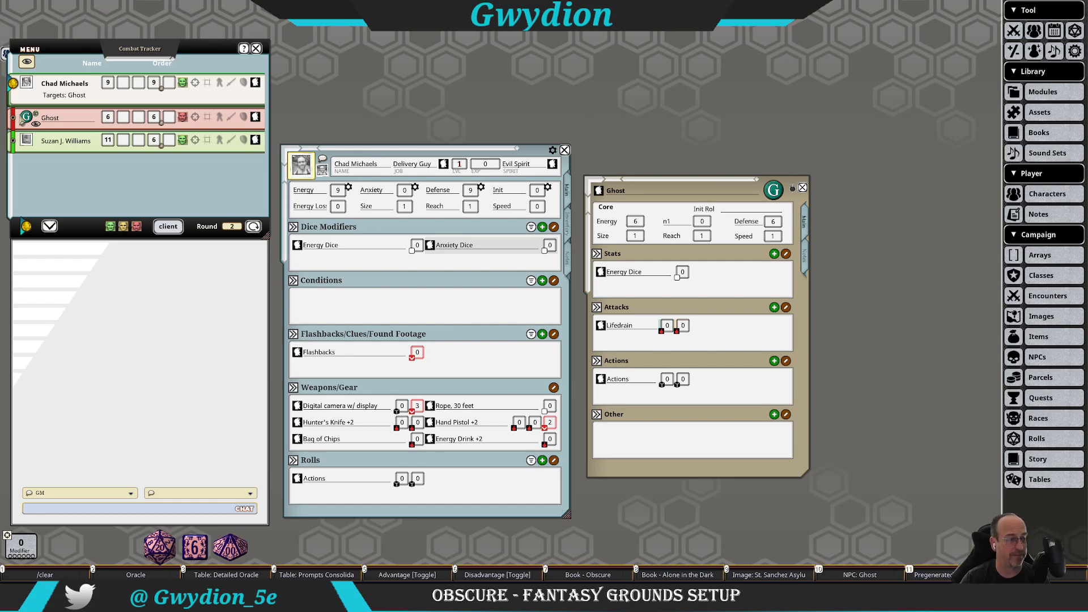
{"action": "left_click", "coordinate": [13, 118]}
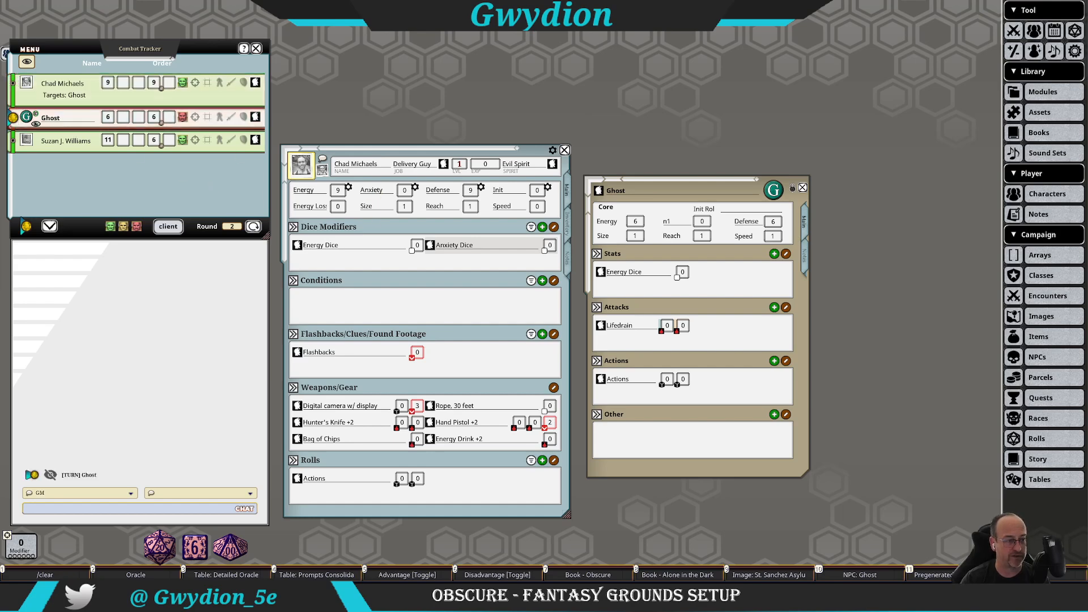
{"action": "key", "text": "ctrl"}
{"action": "left_click", "coordinate": [31, 86], "text": "ctrl"}
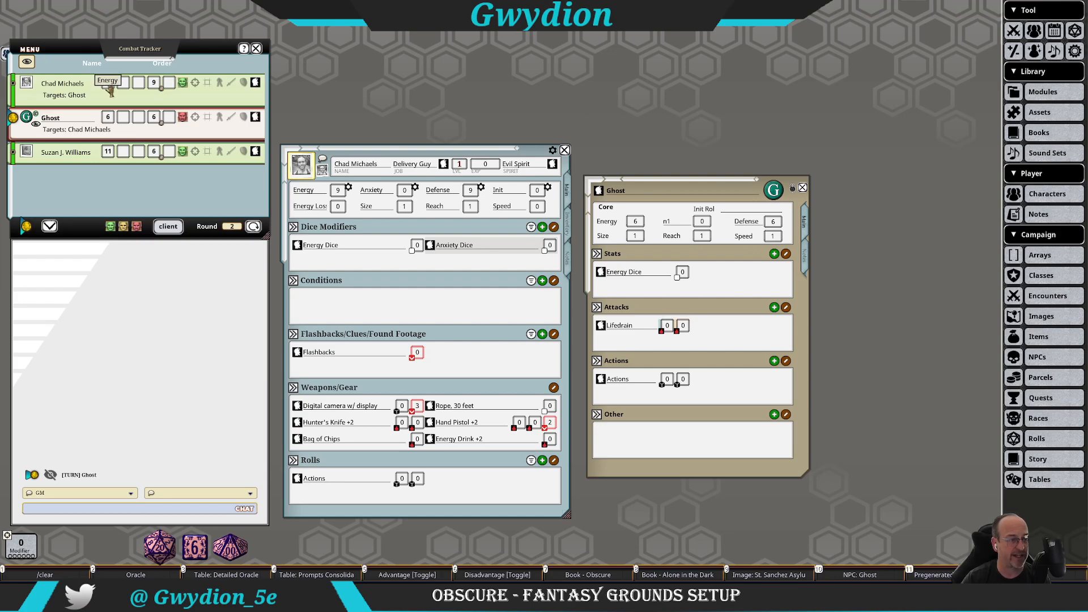
Step: Roll the Ghost's Lifedrain attack on the delivery guy and reset his Energy Loss to 0
{"action": "double_click", "coordinate": [667, 326]}
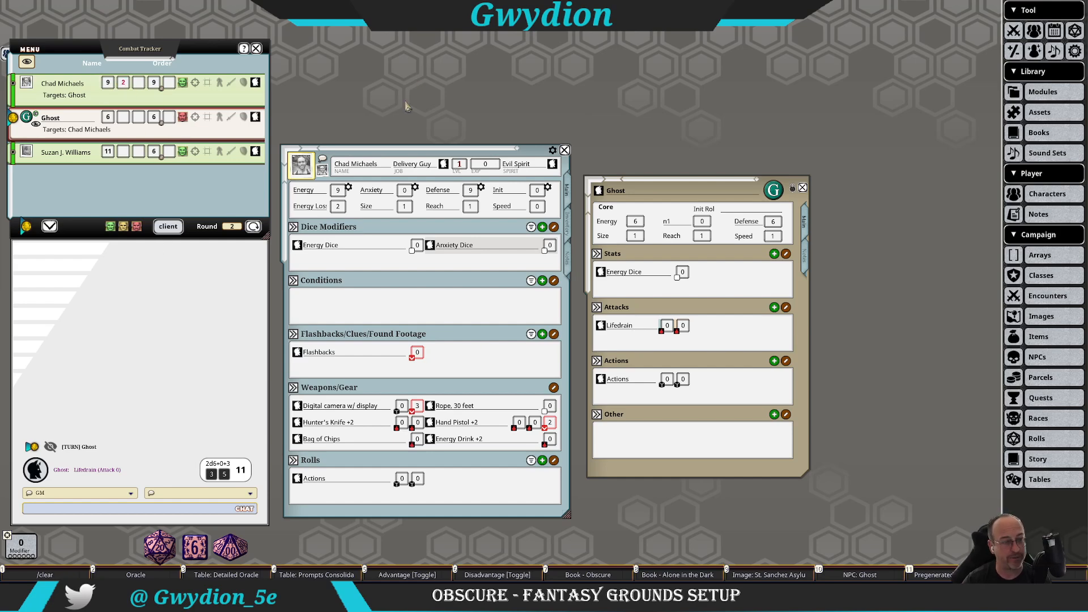
{"action": "key", "text": "ctrl"}
{"action": "scroll", "coordinate": [123, 83], "scroll_direction": "down", "scroll_amount": 2}
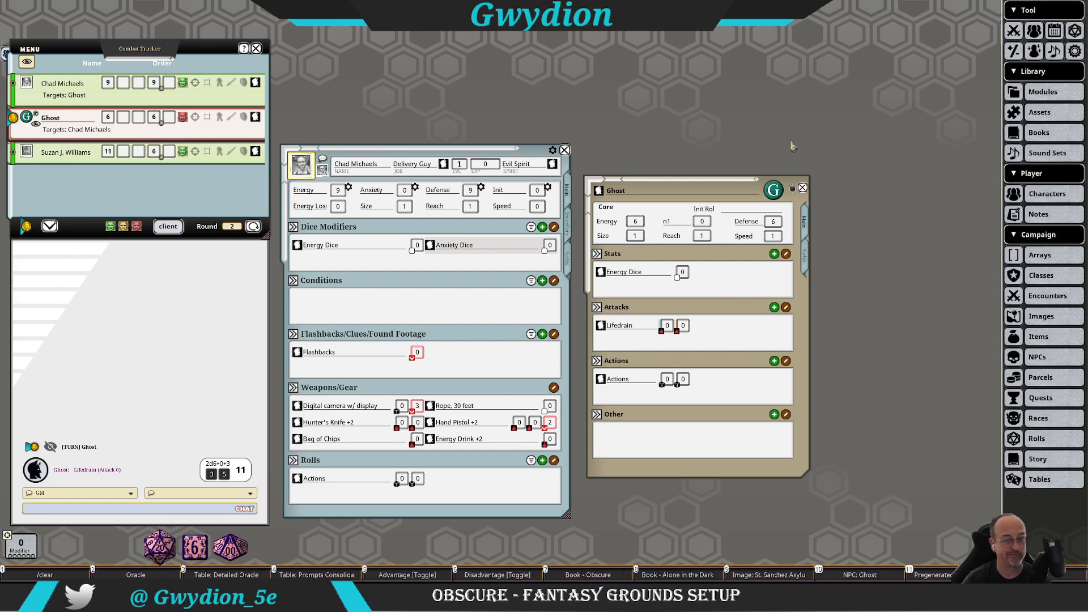
Step: Close the Ghost and character sheets and enlarge the St. Sanchez Asylum Basement map to fill the tabletop
{"action": "left_click", "coordinate": [803, 188]}
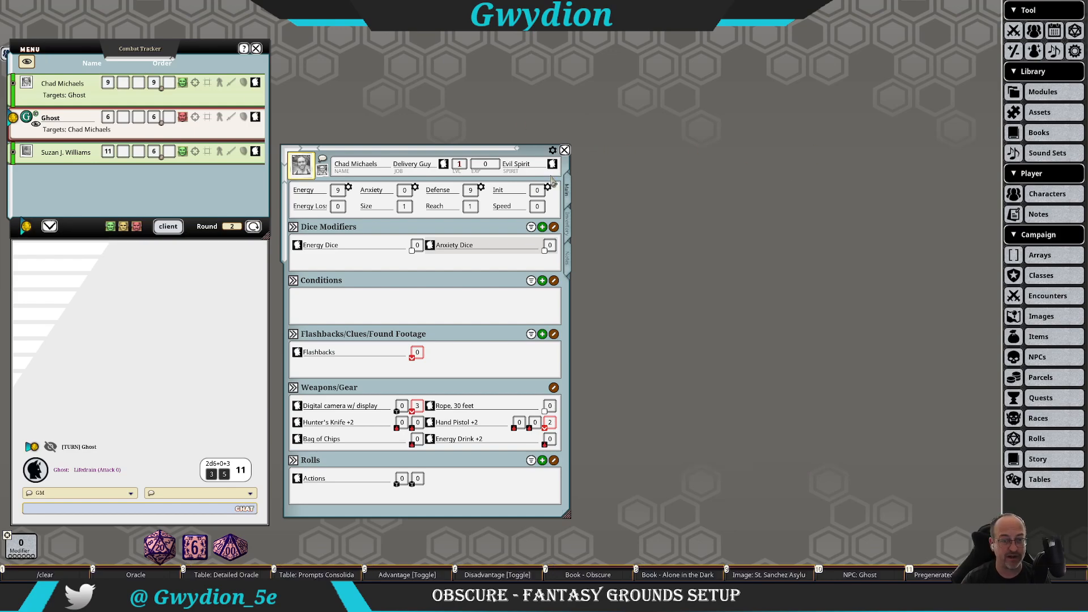
{"action": "left_click", "coordinate": [564, 150]}
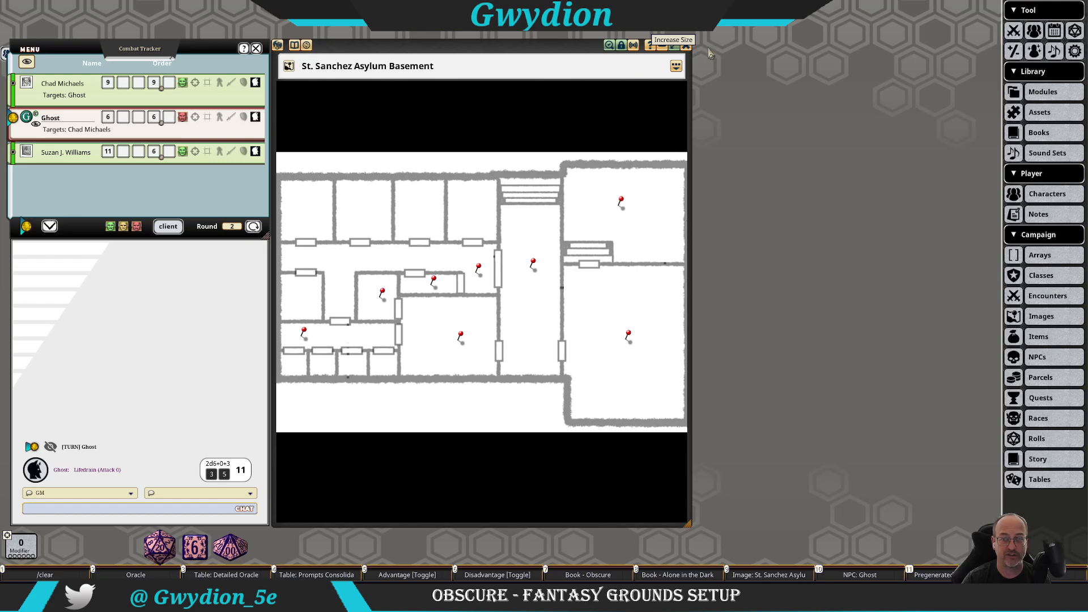
{"action": "left_click", "coordinate": [674, 45]}
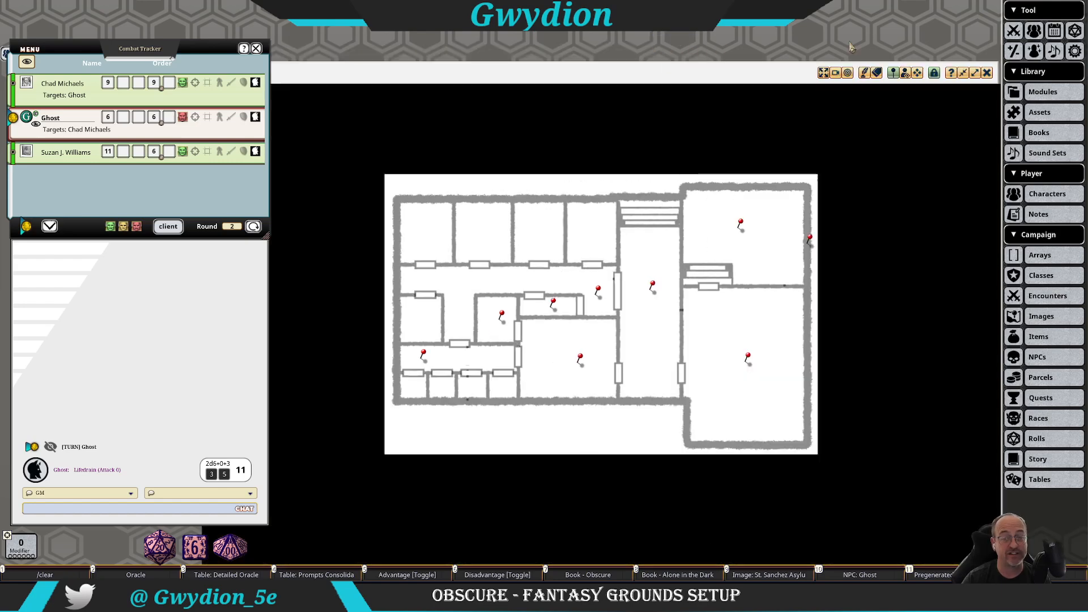
{"action": "left_click", "coordinate": [951, 89]}
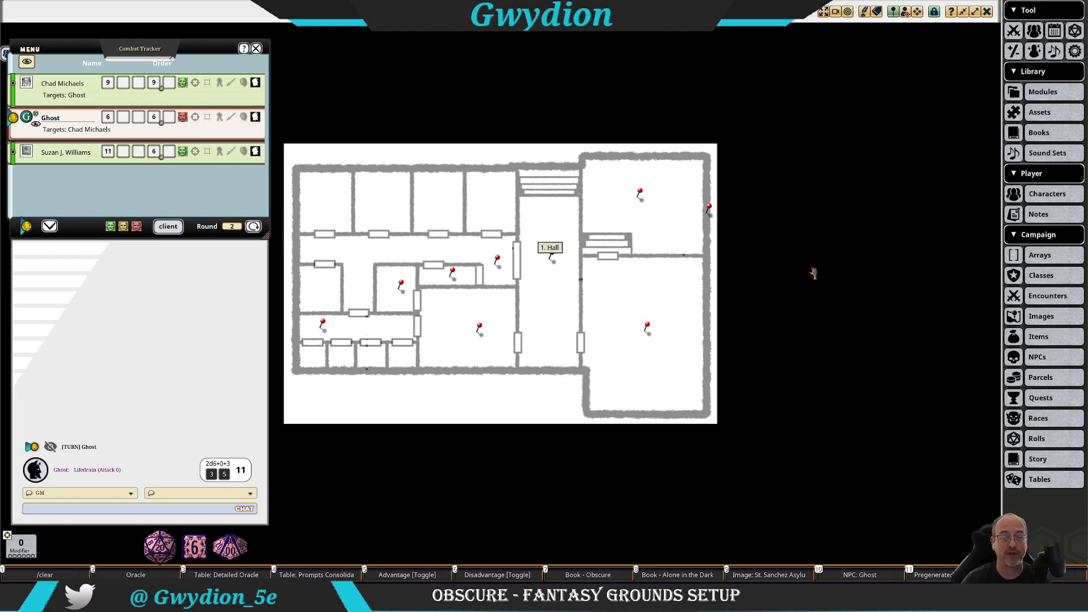
Step: Open the 1. Hall story entry and place the delivery guy's token just below the hall stairs
{"action": "double_click", "coordinate": [561, 233]}
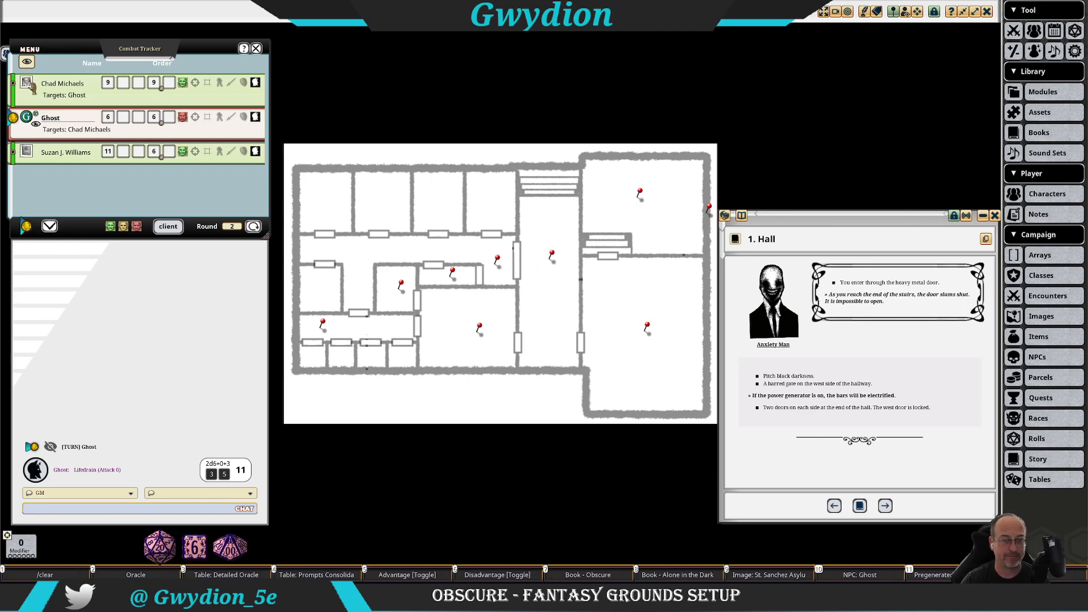
{"action": "left_click_drag", "start_coordinate": [27, 84], "coordinate": [549, 203]}
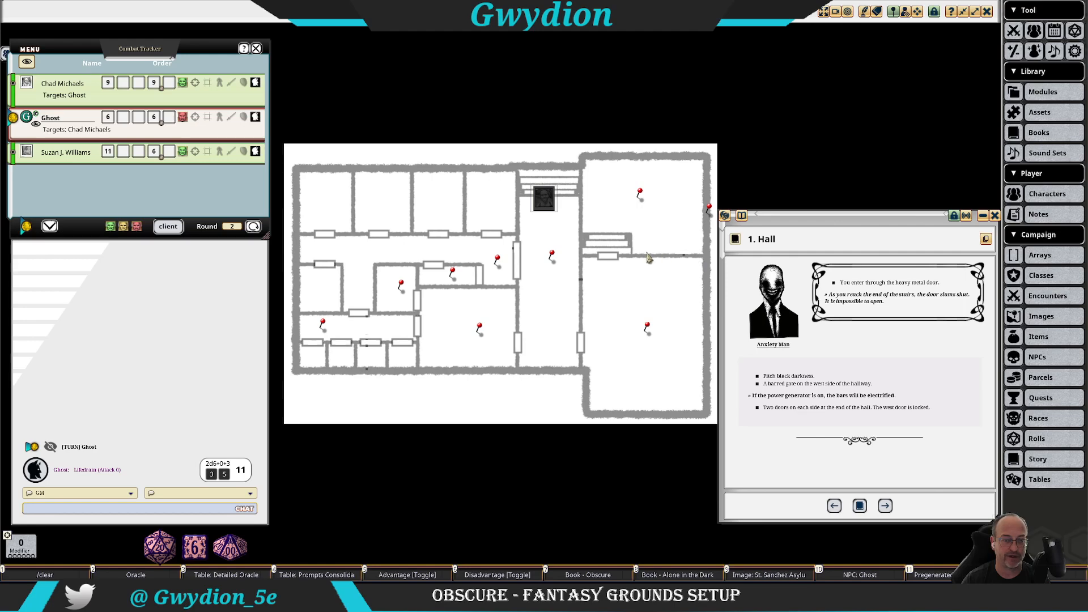
{"action": "left_click", "coordinate": [551, 211]}
{"action": "left_click_drag", "start_coordinate": [551, 212], "coordinate": [540, 212]}
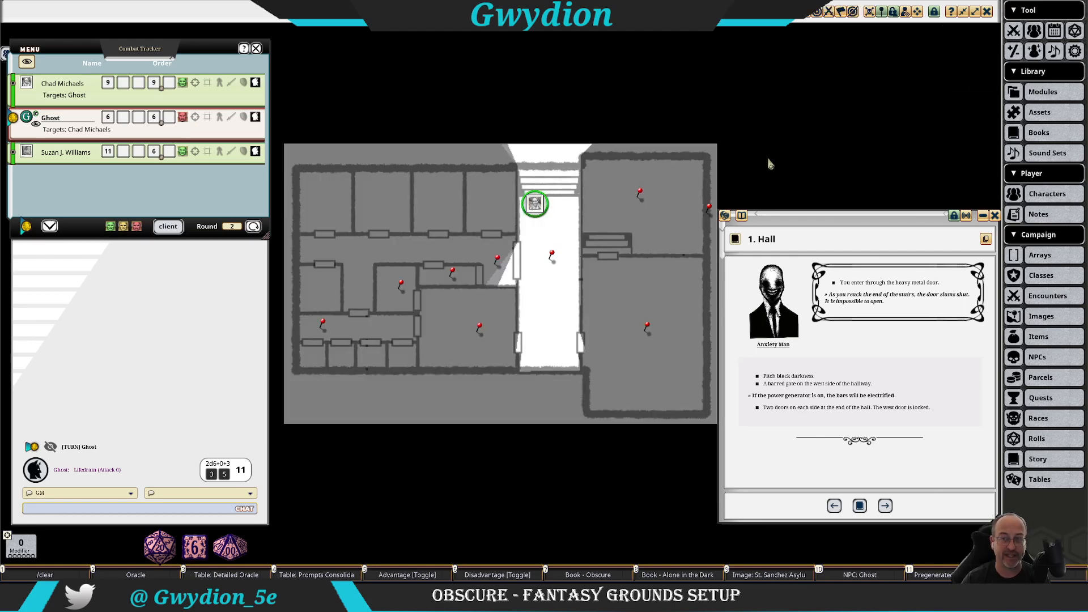
Step: Preview player vision on the basement map while moving the delivery guy's token down to the west gate and back toward the stairs
{"action": "left_click", "coordinate": [905, 14]}
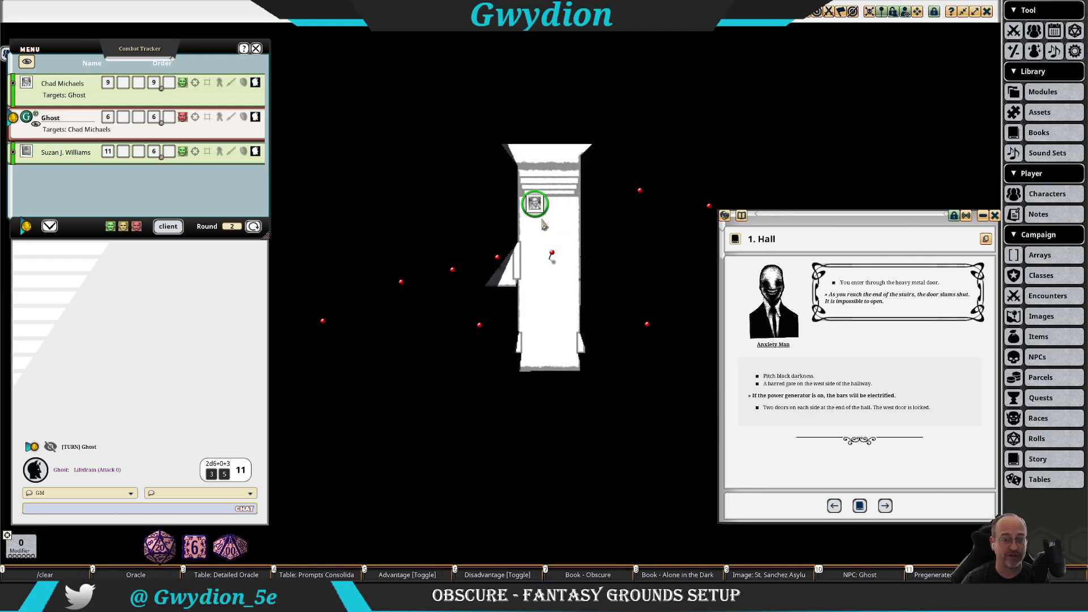
{"action": "mouse_move", "coordinate": [534, 206]}
{"action": "left_mouse_down"}
{"action": "mouse_move", "coordinate": [557, 218]}
{"action": "mouse_move", "coordinate": [548, 216]}
{"action": "mouse_move", "coordinate": [527, 260]}
{"action": "mouse_move", "coordinate": [512, 256]}
{"action": "mouse_move", "coordinate": [536, 260]}
{"action": "mouse_move", "coordinate": [535, 215]}
{"action": "left_mouse_up"}
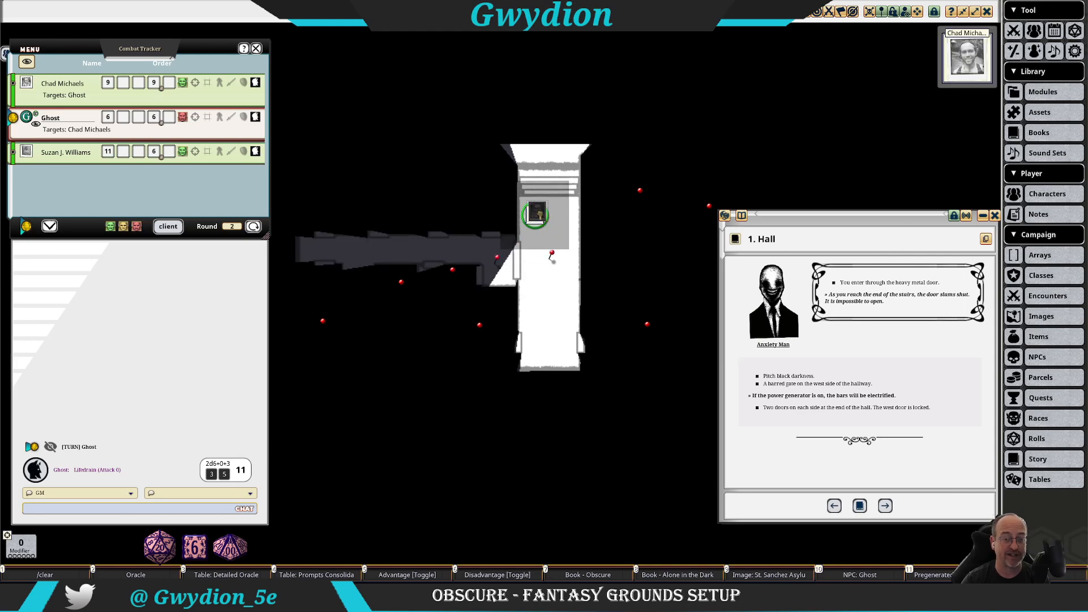
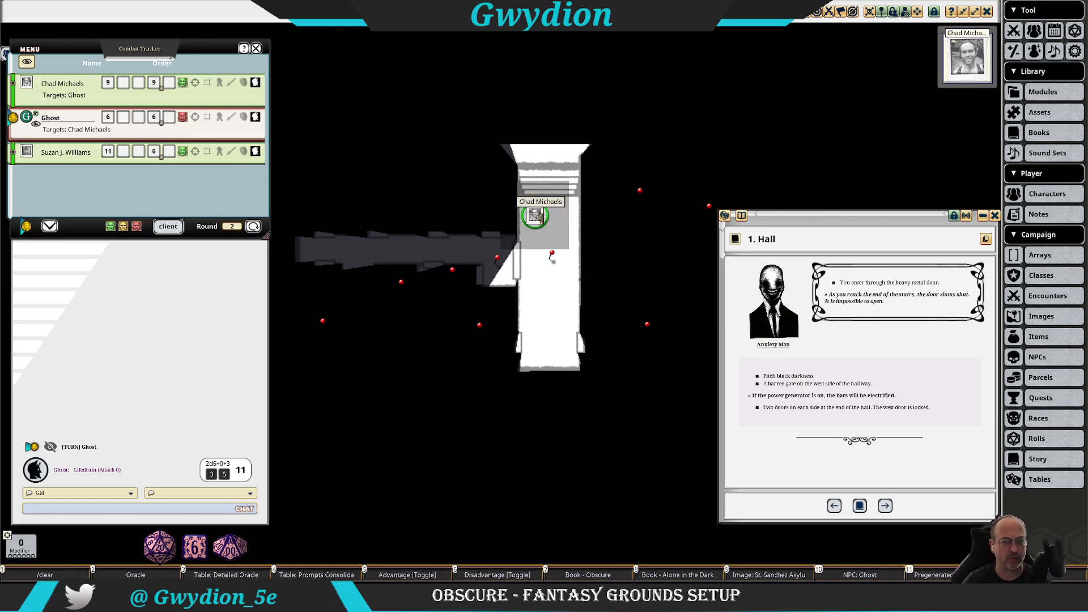
{"action": "left_click", "coordinate": [540, 219]}
{"action": "left_click", "coordinate": [536, 217]}
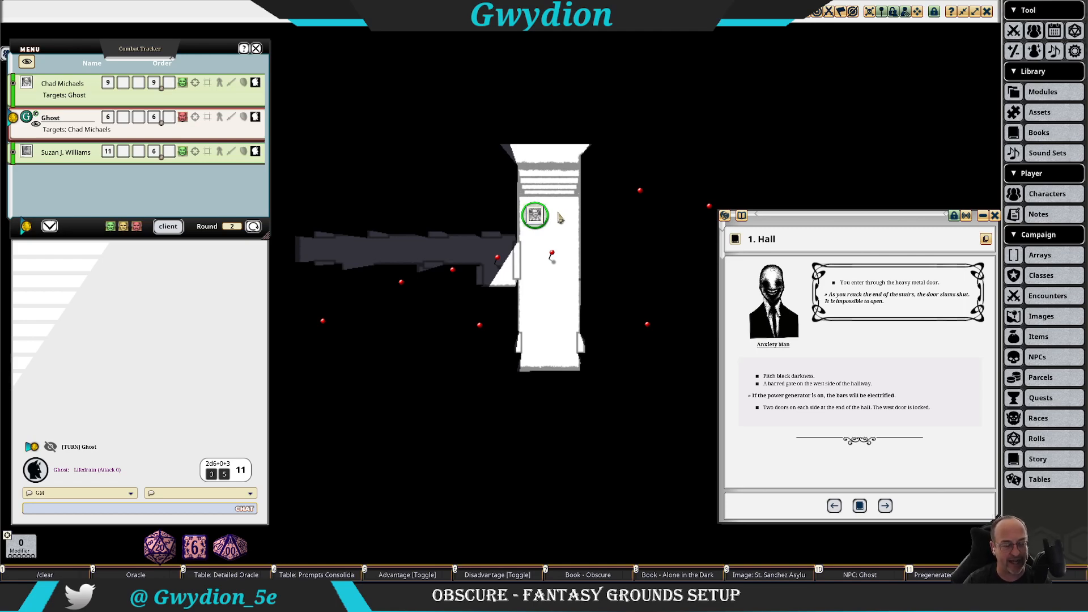
{"action": "left_click_drag", "start_coordinate": [535, 216], "coordinate": [536, 250]}
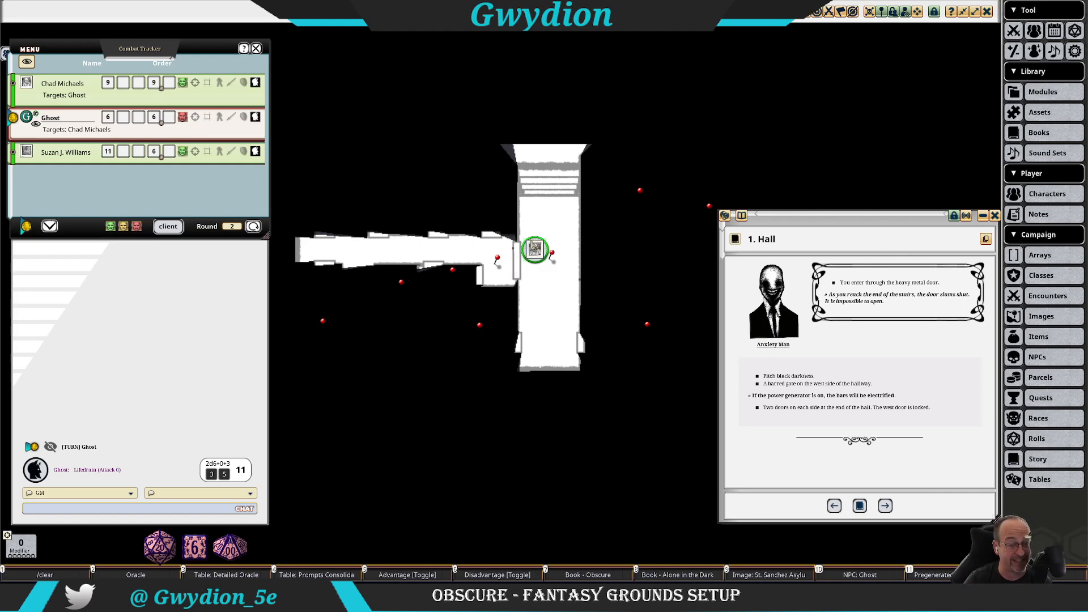
{"action": "left_click_drag", "start_coordinate": [535, 248], "coordinate": [558, 215]}
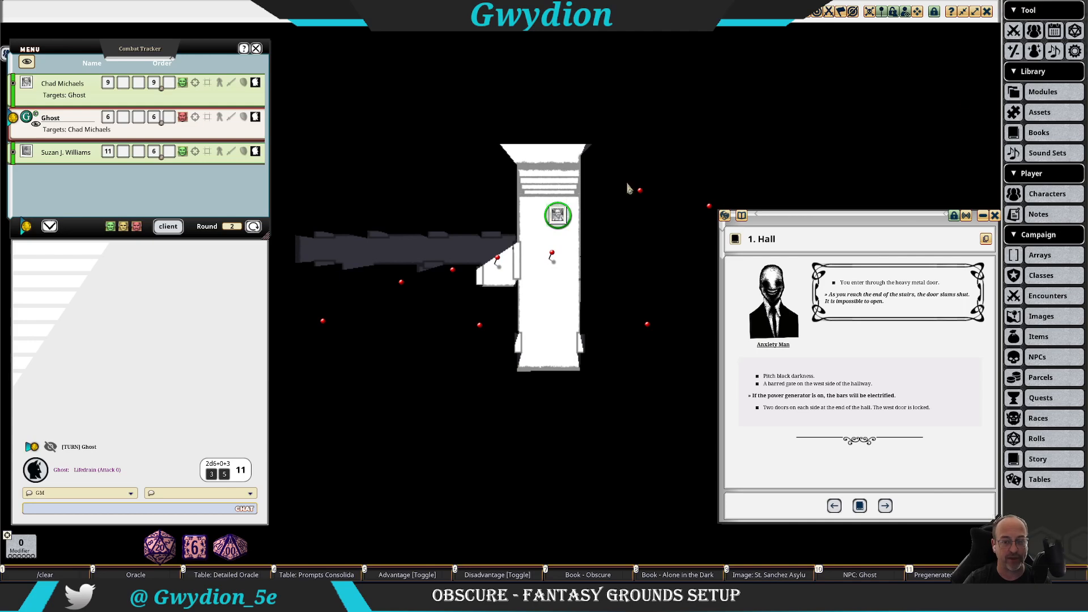
{"action": "left_click", "coordinate": [905, 12]}
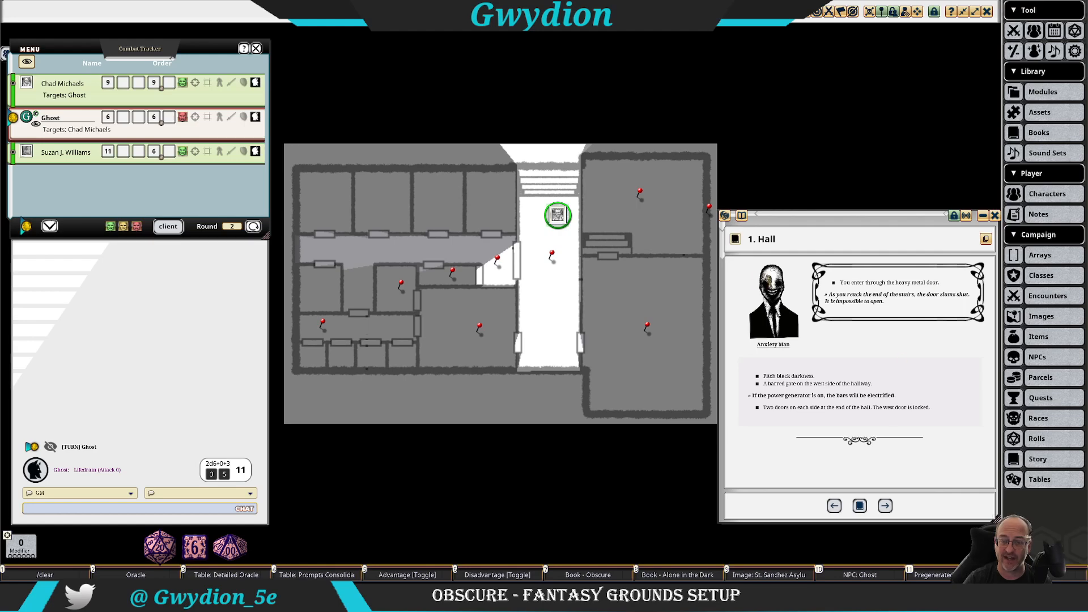
Step: Read the Boiler Rom. and Electro/Hydro Therapy Rm. entries from their map pins and close the open story windows
{"action": "left_click", "coordinate": [640, 196]}
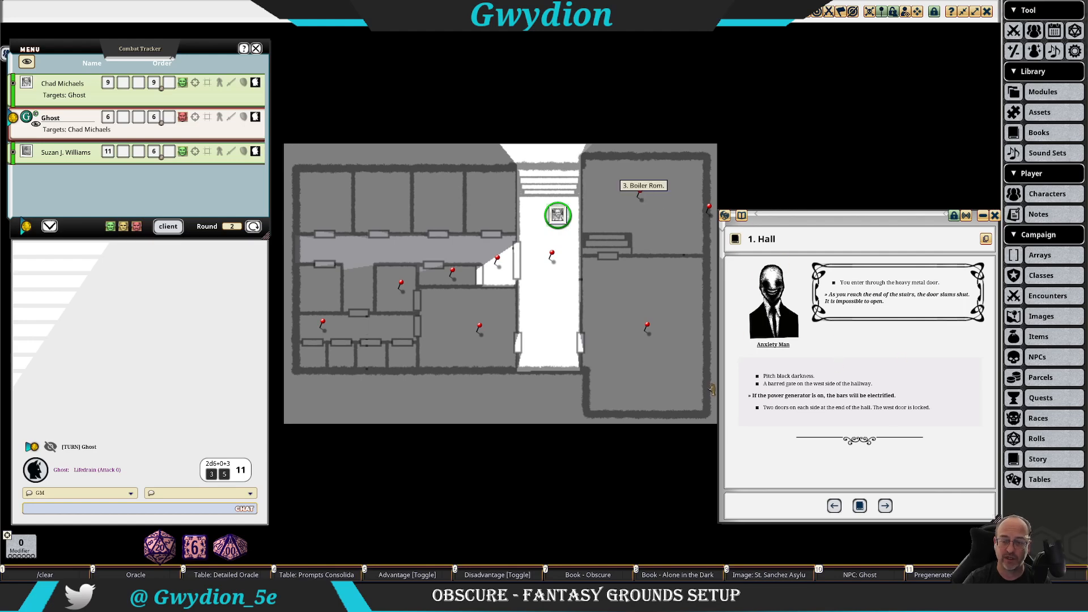
{"action": "scroll", "coordinate": [822, 373], "scroll_direction": "down", "scroll_amount": 3}
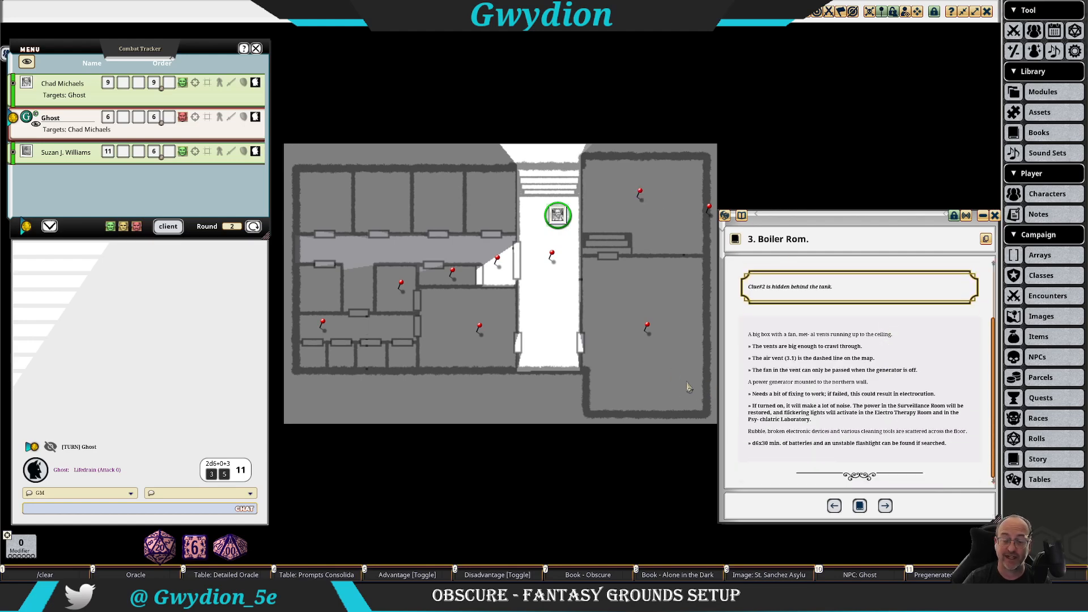
{"action": "left_click", "coordinate": [647, 329]}
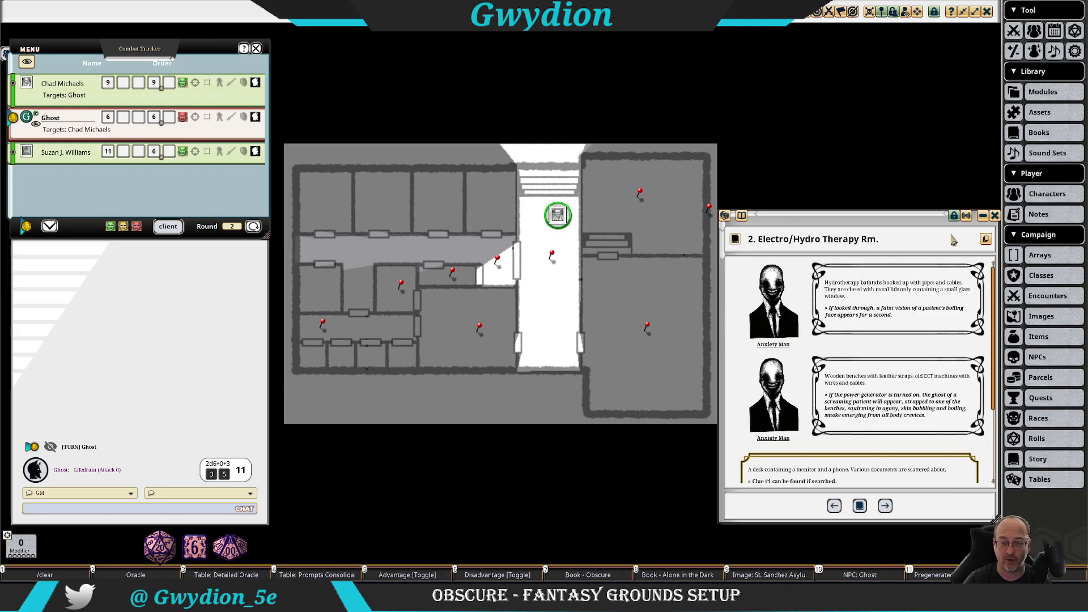
{"action": "scroll", "coordinate": [853, 306], "scroll_direction": "down", "scroll_amount": 3}
{"action": "left_click", "coordinate": [994, 215]}
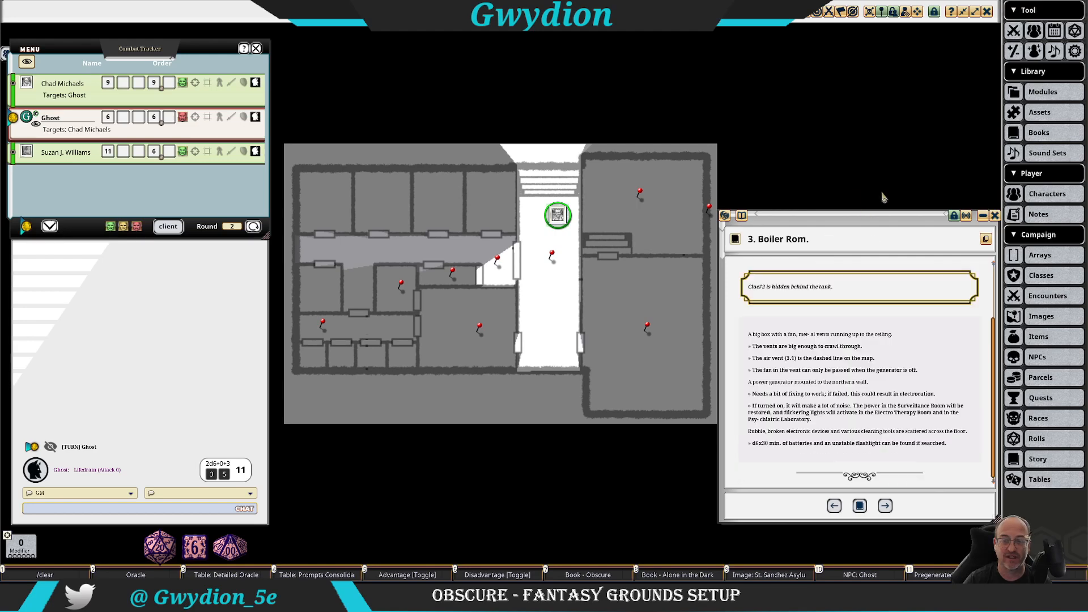
{"action": "left_click", "coordinate": [994, 218]}
{"action": "left_click", "coordinate": [994, 215]}
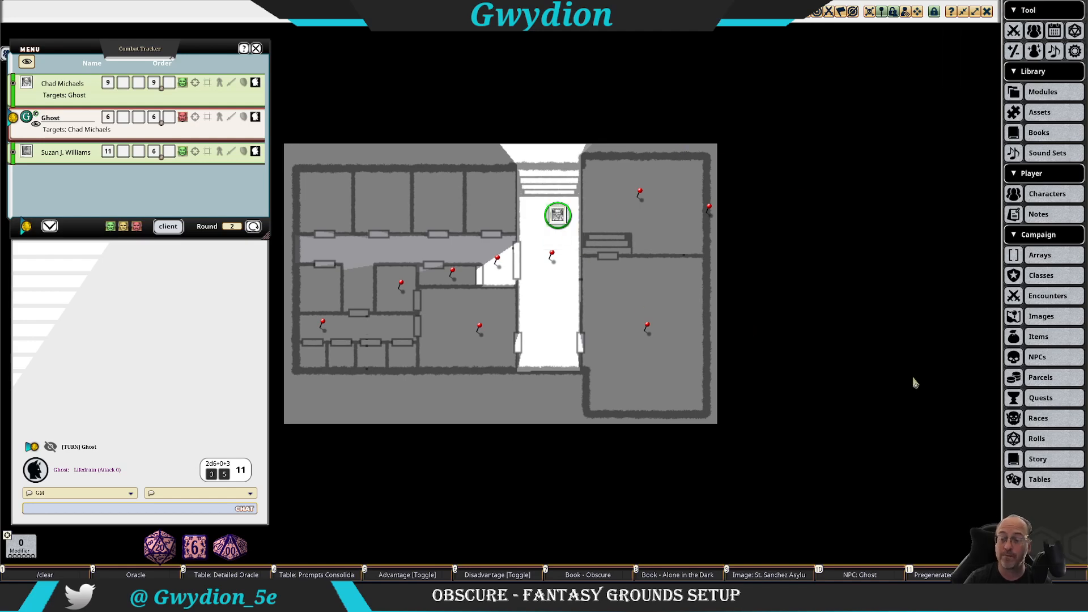
Step: Unlock the basement map to show its layers and image editing tools
{"action": "left_click", "coordinate": [934, 12]}
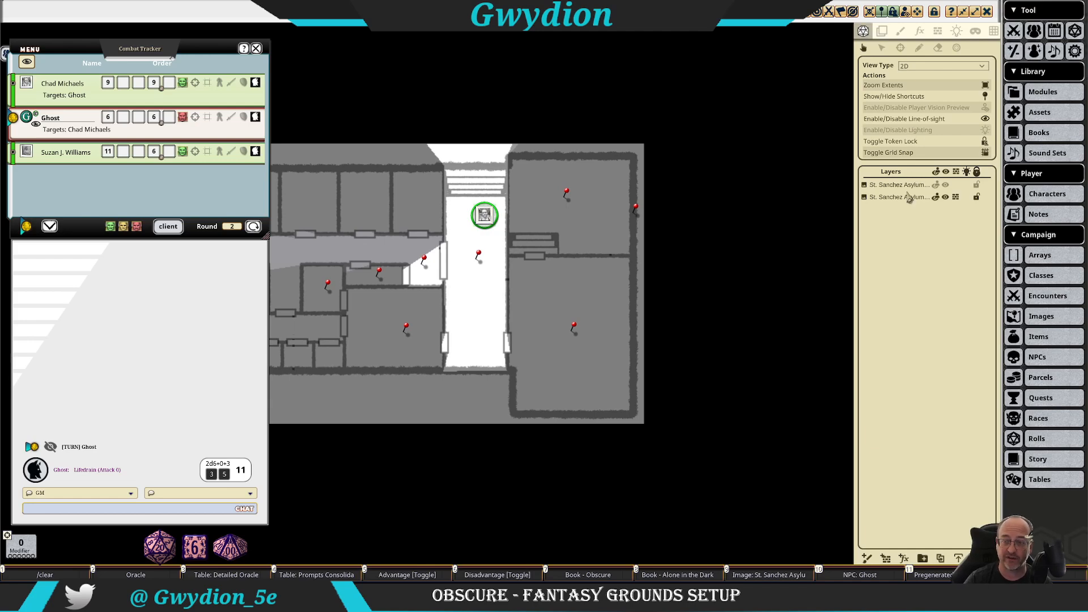
Step: Preview player vision on the basement map with lighting enabled, and switch both options back off
{"action": "left_click", "coordinate": [898, 132]}
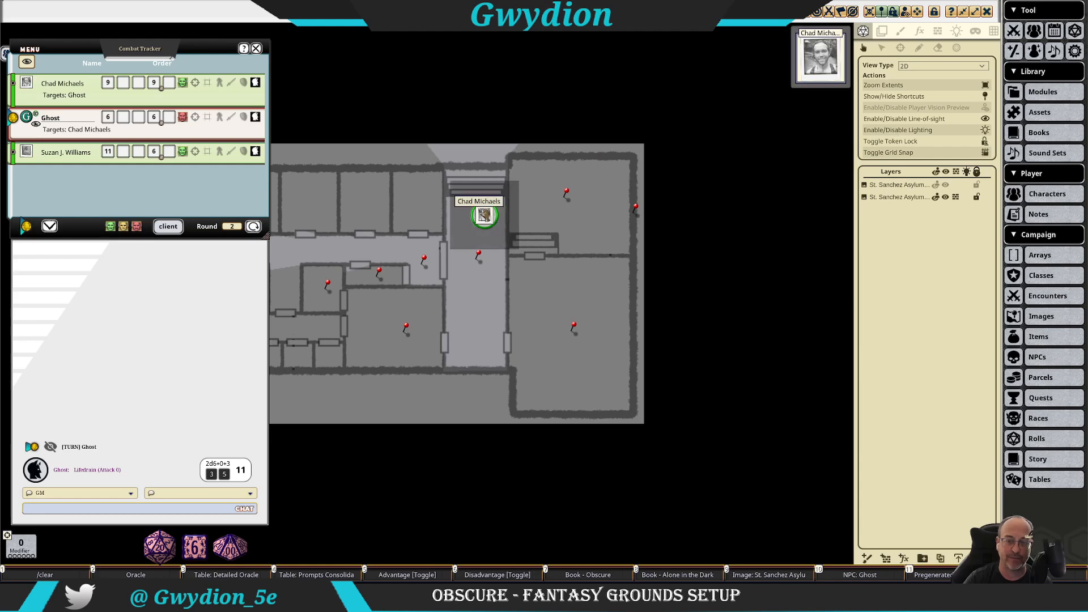
{"action": "left_click", "coordinate": [480, 209]}
{"action": "left_click", "coordinate": [491, 216]}
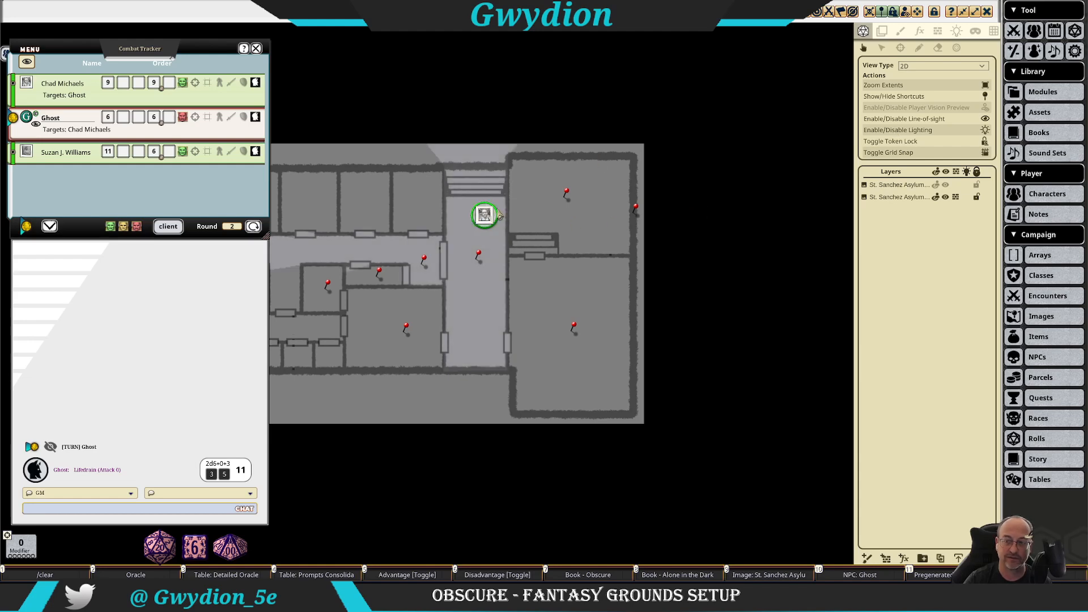
{"action": "left_click", "coordinate": [902, 109]}
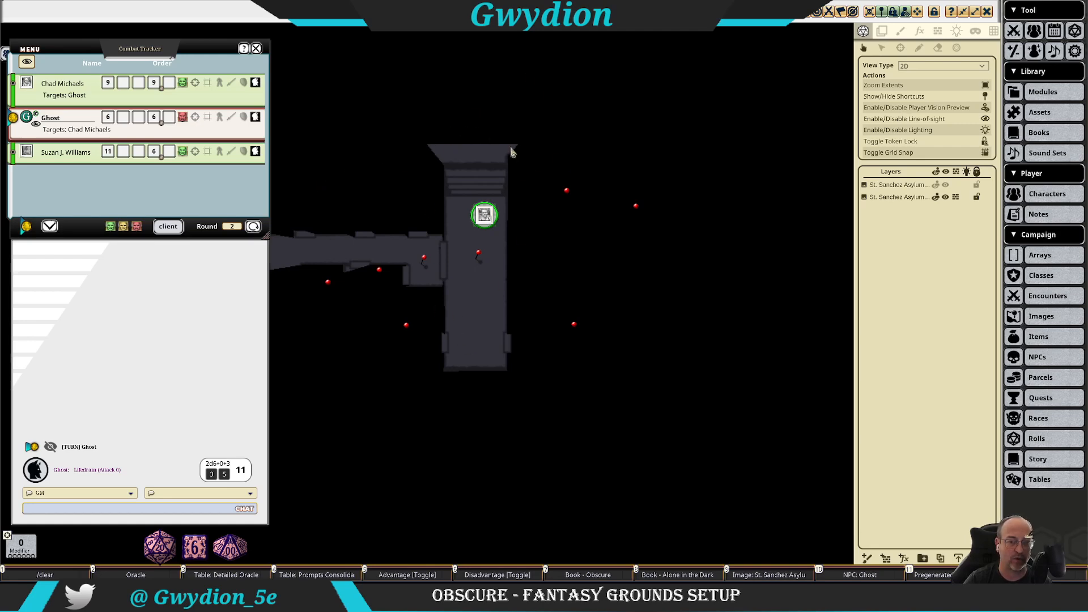
{"action": "left_click", "coordinate": [901, 109]}
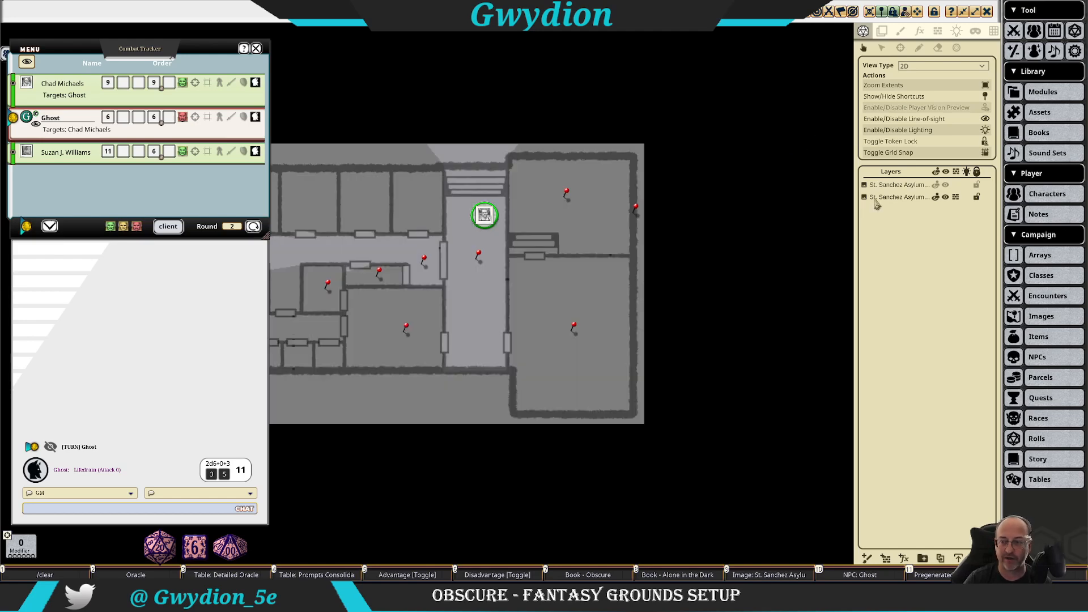
{"action": "left_click", "coordinate": [911, 131]}
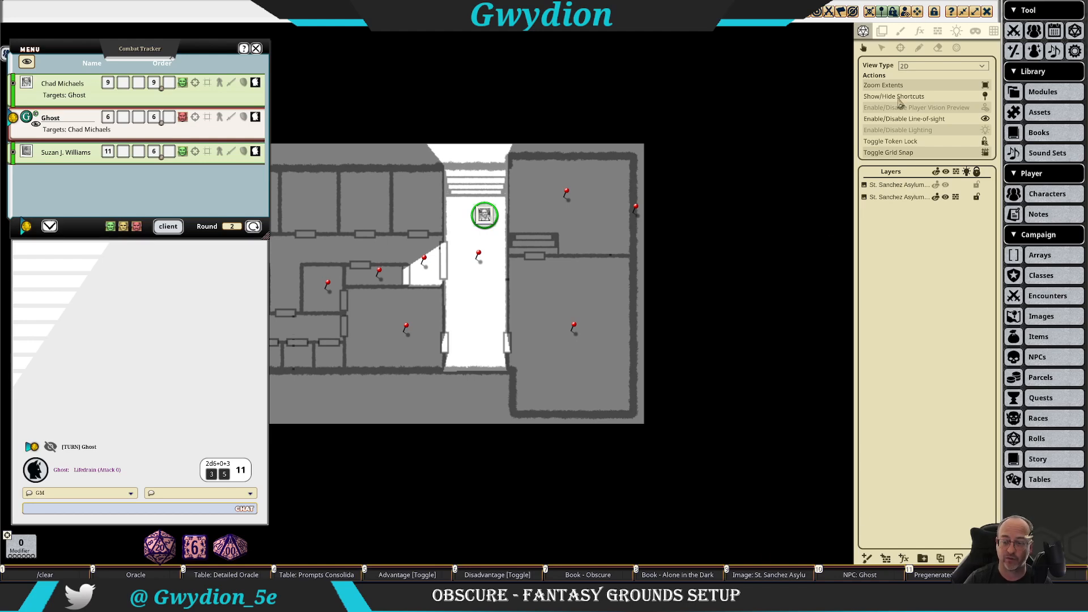
Step: Show the hidden GM layer with room labels over the basement map, hide it again, and lock the map
{"action": "left_click", "coordinate": [796, 556]}
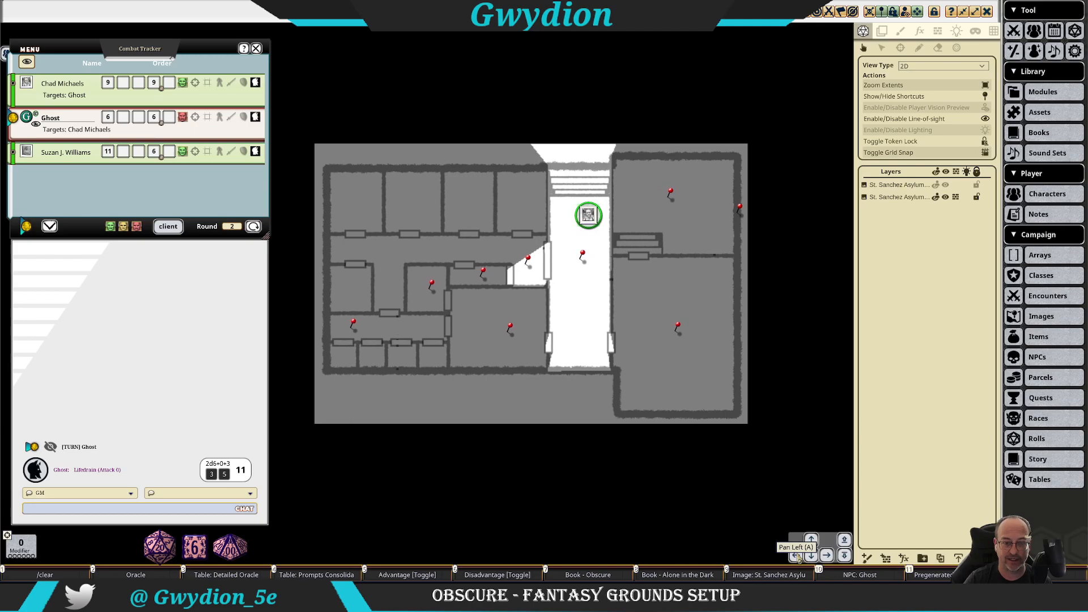
{"action": "left_click", "coordinate": [945, 185]}
{"action": "left_click", "coordinate": [945, 186]}
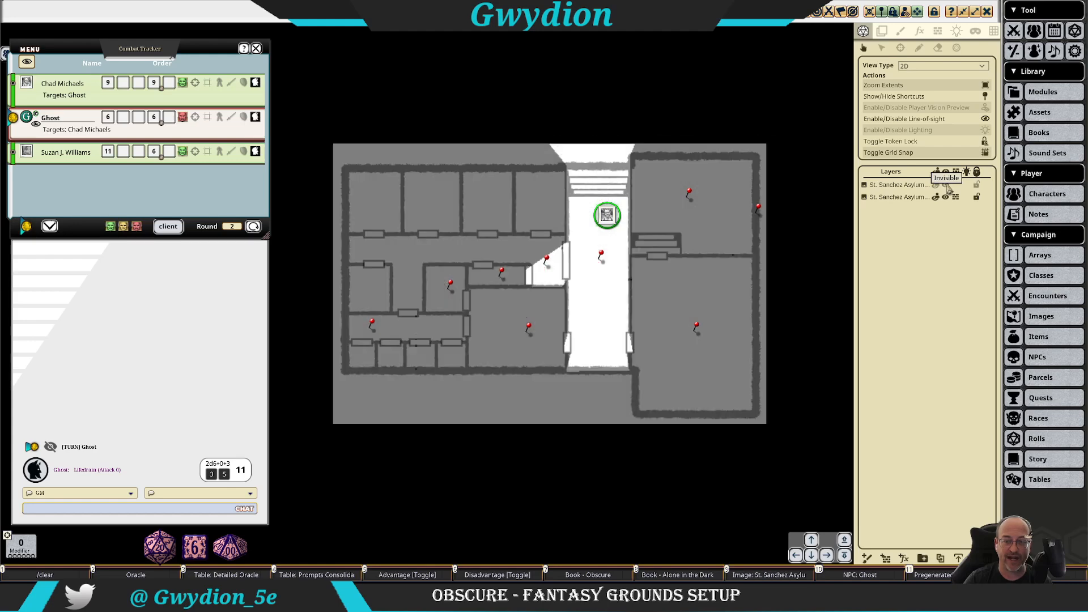
{"action": "left_click", "coordinate": [945, 185]}
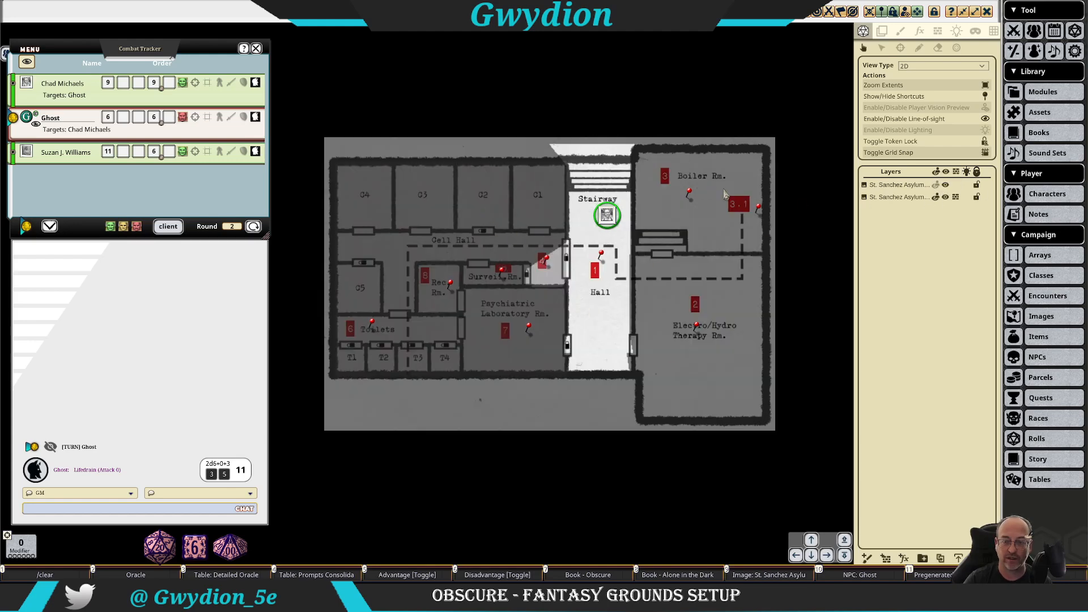
{"action": "left_click", "coordinate": [945, 185]}
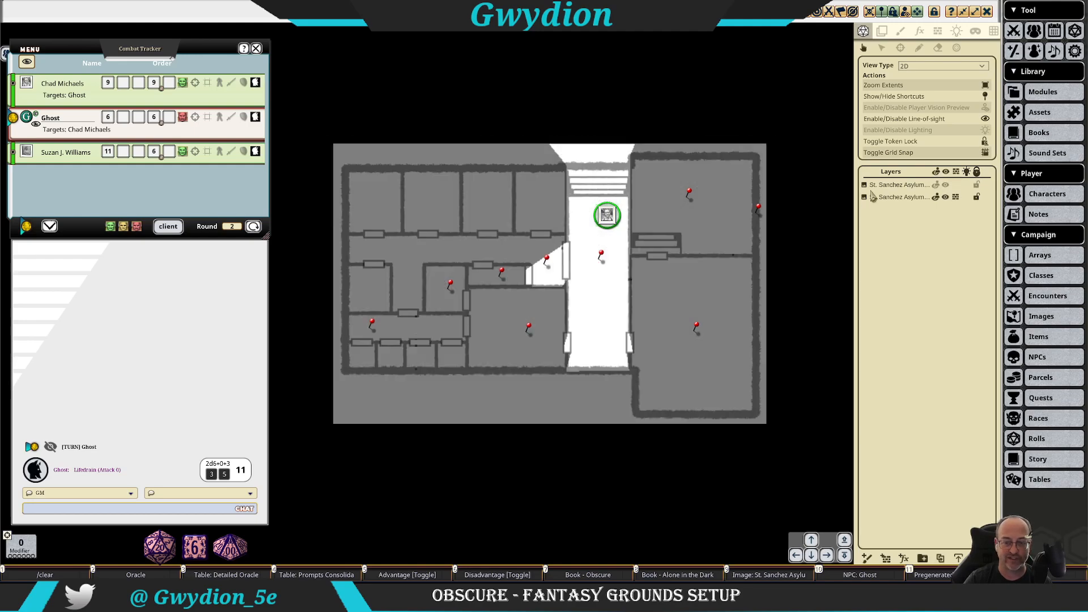
{"action": "scroll", "coordinate": [696, 230], "scroll_direction": "up", "scroll_amount": 1}
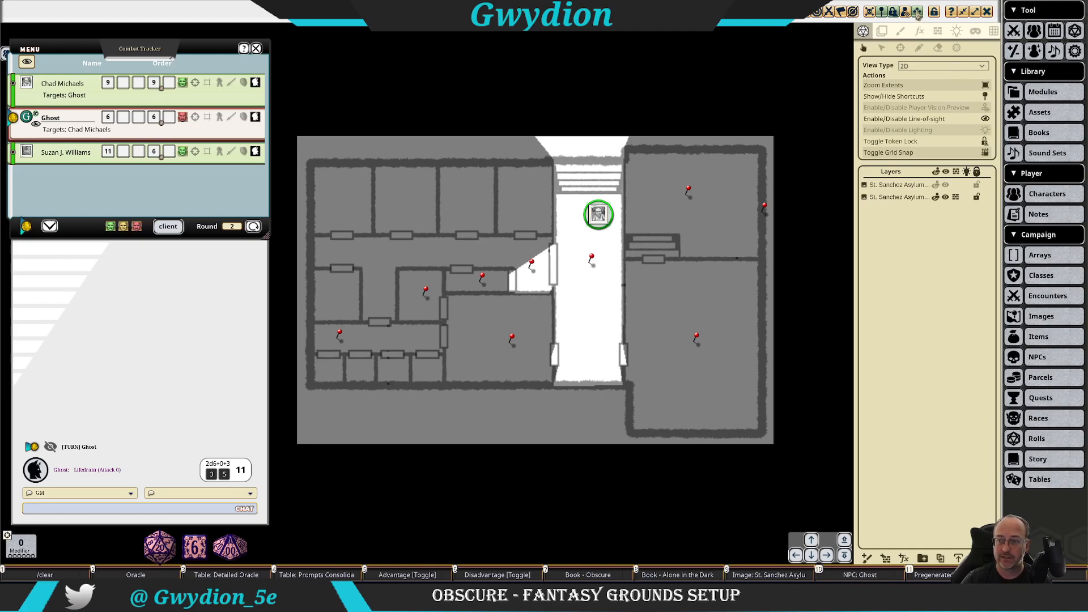
{"action": "left_click", "coordinate": [934, 14]}
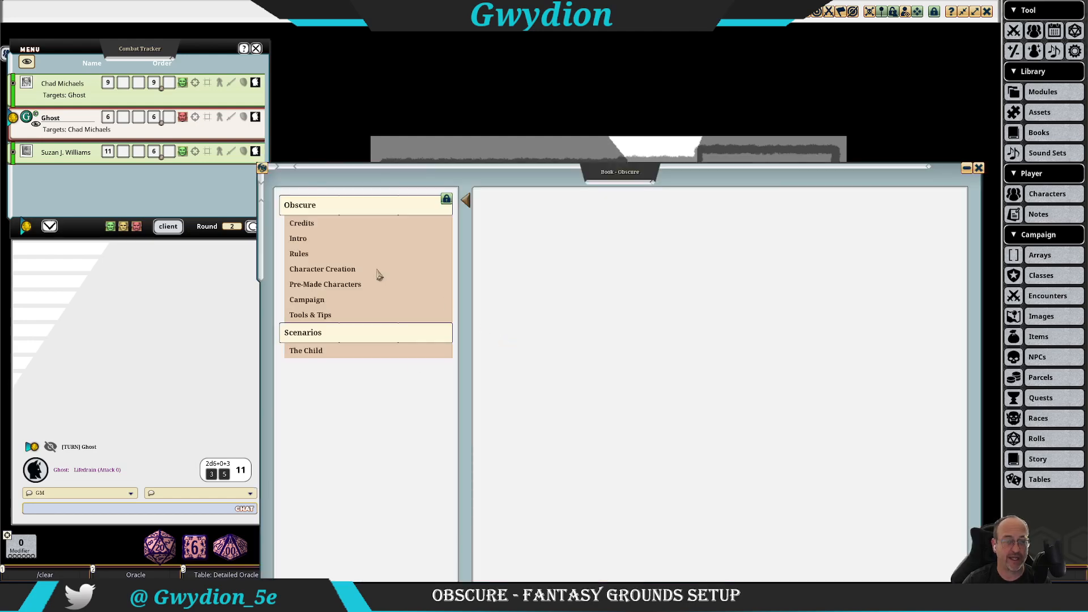
Step: Browse The Child scenario in the Obscure book from Why Are You Here? through to The Child page
{"action": "left_click_drag", "start_coordinate": [576, 186], "coordinate": [589, 64]}
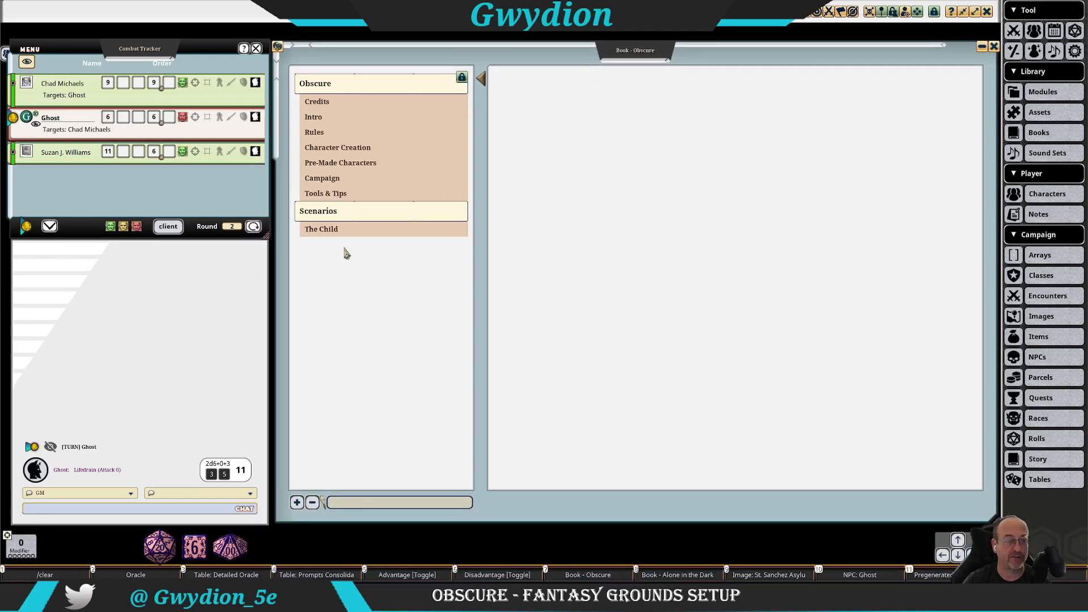
{"action": "left_click", "coordinate": [324, 233]}
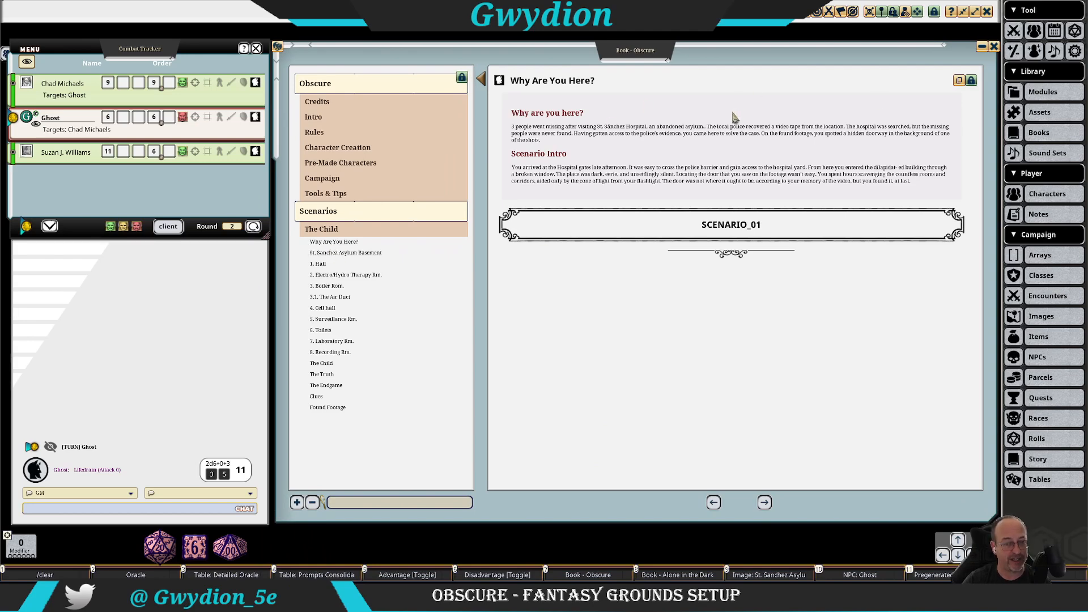
{"action": "left_click", "coordinate": [764, 502]}
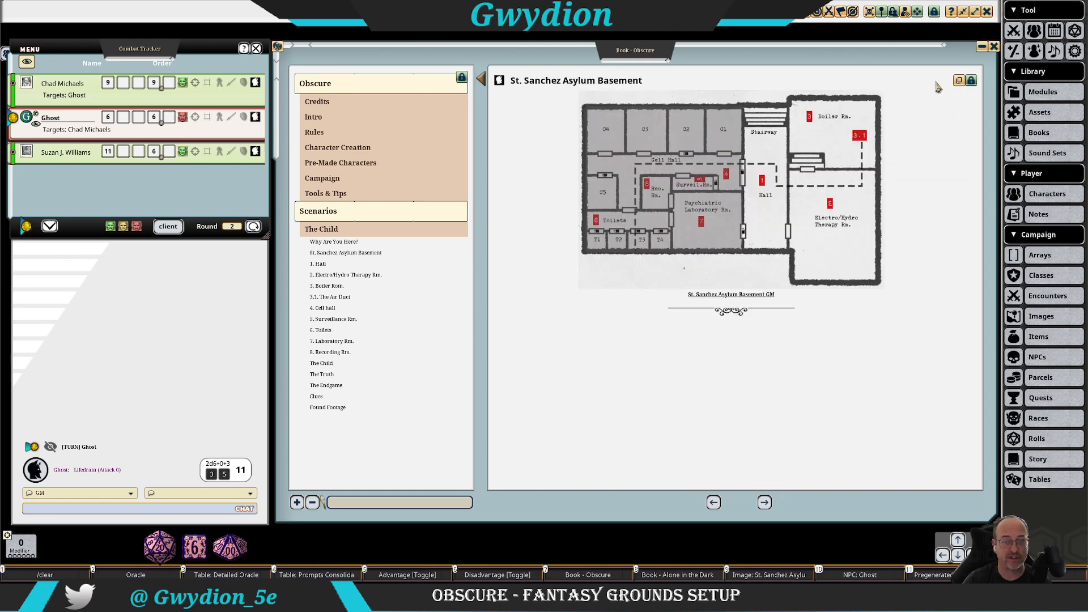
{"action": "left_click", "coordinate": [765, 505]}
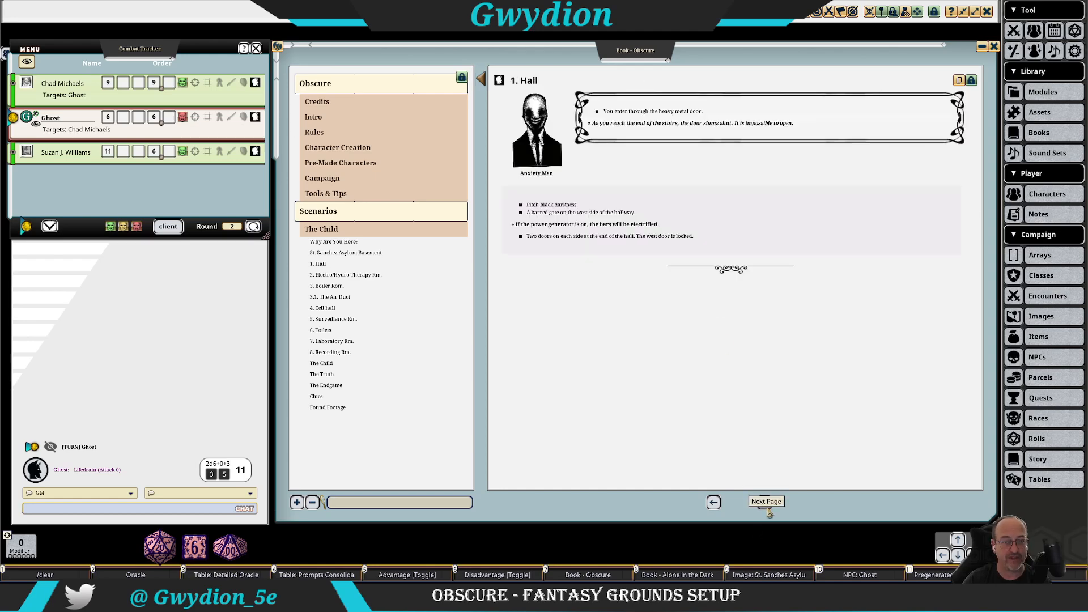
{"action": "left_click", "coordinate": [769, 510]}
{"action": "left_click", "coordinate": [768, 510]}
{"action": "left_click", "coordinate": [766, 506]}
{"action": "left_click", "coordinate": [766, 505]}
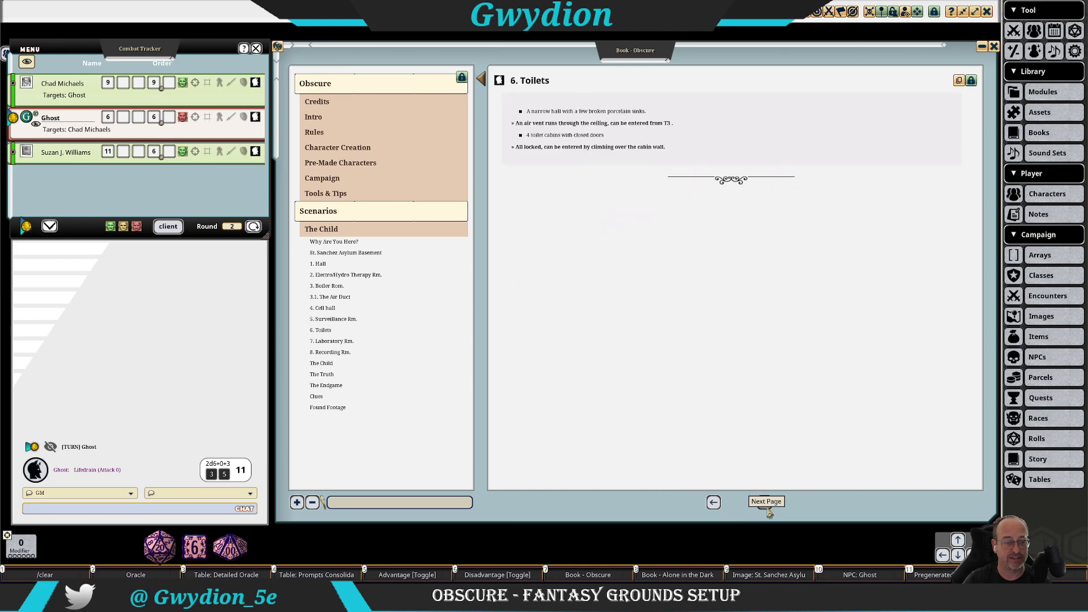
{"action": "left_click", "coordinate": [766, 506]}
{"action": "left_click", "coordinate": [766, 505]}
{"action": "left_click", "coordinate": [767, 506]}
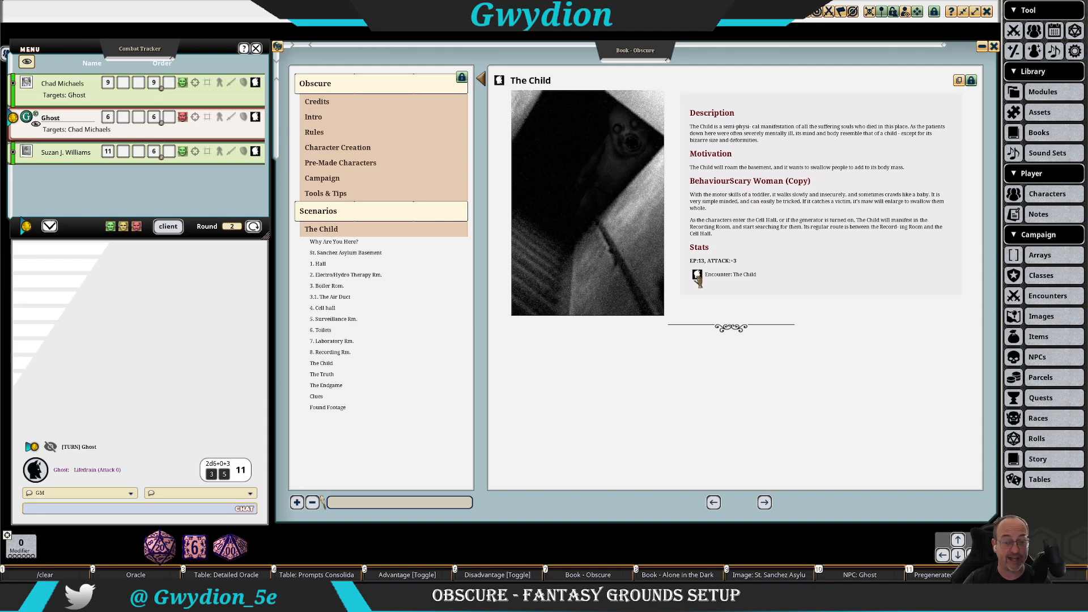
Step: Add The Child encounter linked on the page to the combat tracker and close the encounter window
{"action": "left_click", "coordinate": [789, 275]}
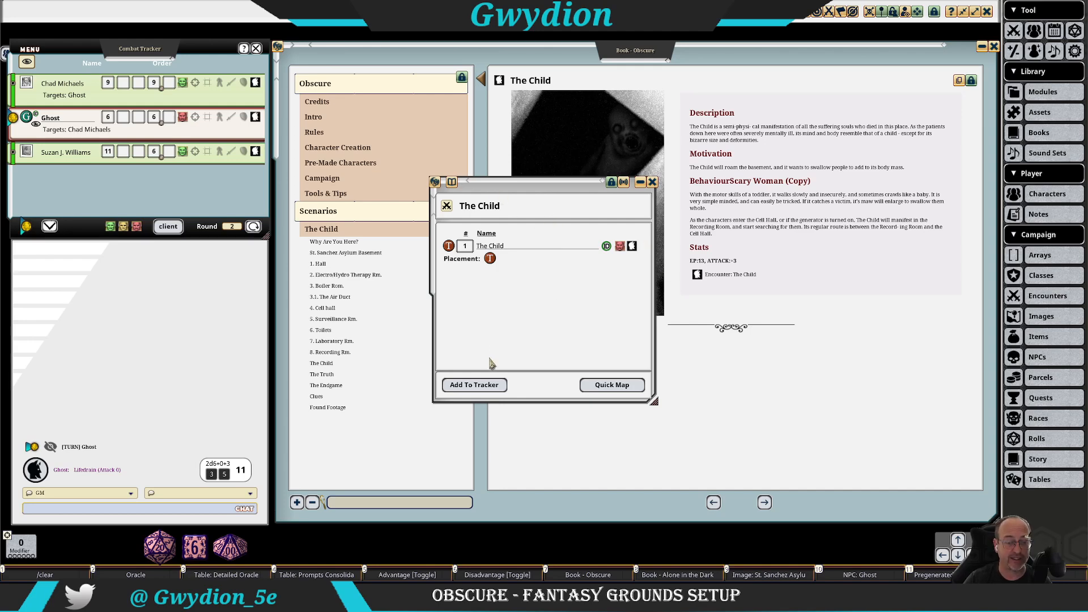
{"action": "left_click", "coordinate": [479, 387]}
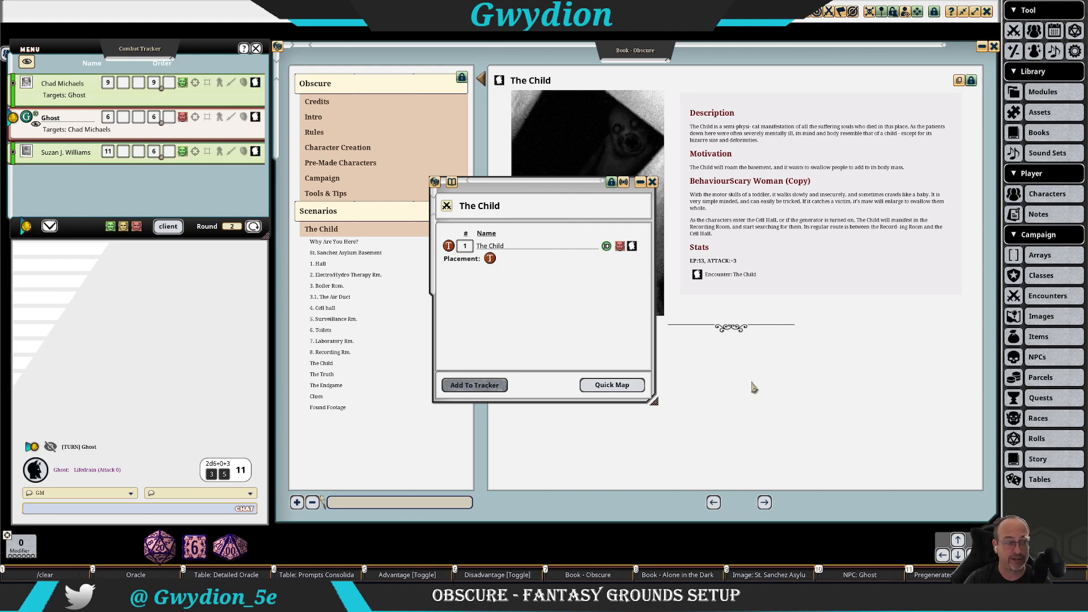
{"action": "left_click", "coordinate": [652, 182]}
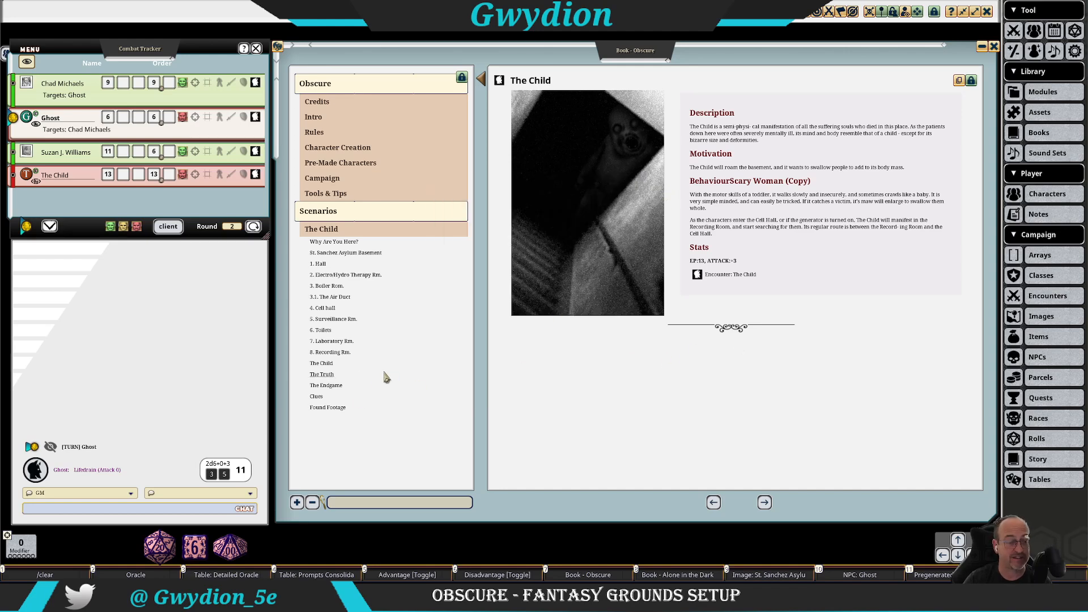
Step: Read The Truth, The Endgame, Clues and Found Footage pages, and close the book and the basement map
{"action": "left_click", "coordinate": [323, 375]}
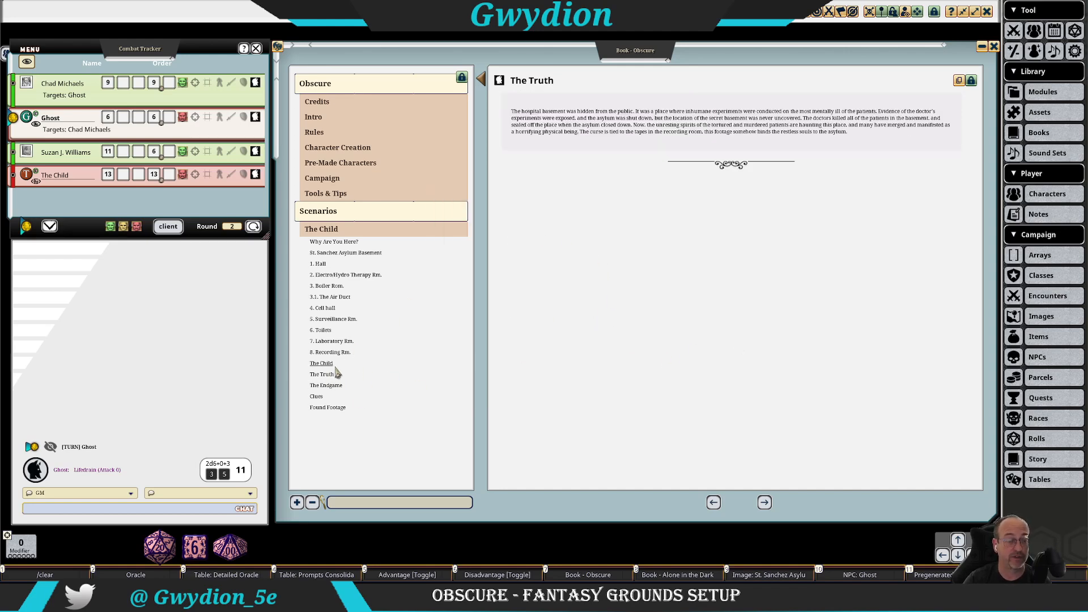
{"action": "left_click", "coordinate": [333, 386]}
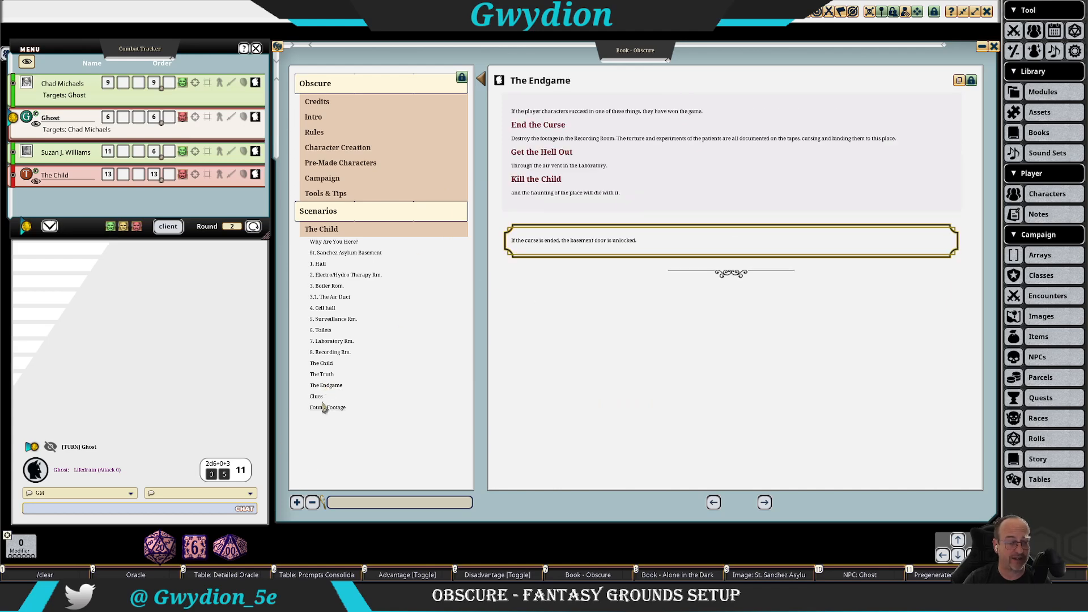
{"action": "left_click", "coordinate": [317, 397]}
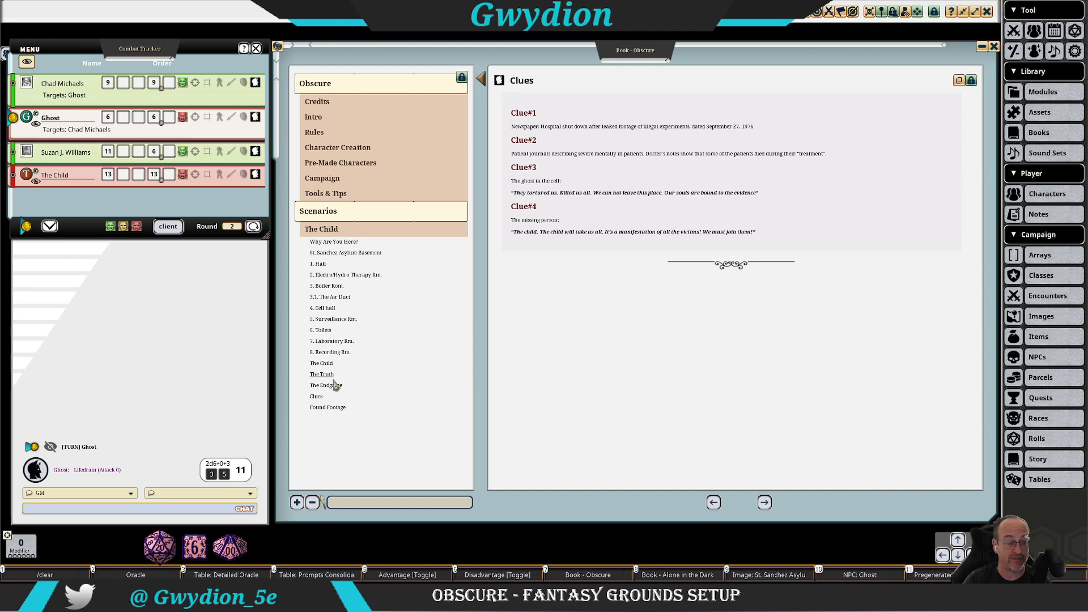
{"action": "left_click", "coordinate": [329, 407]}
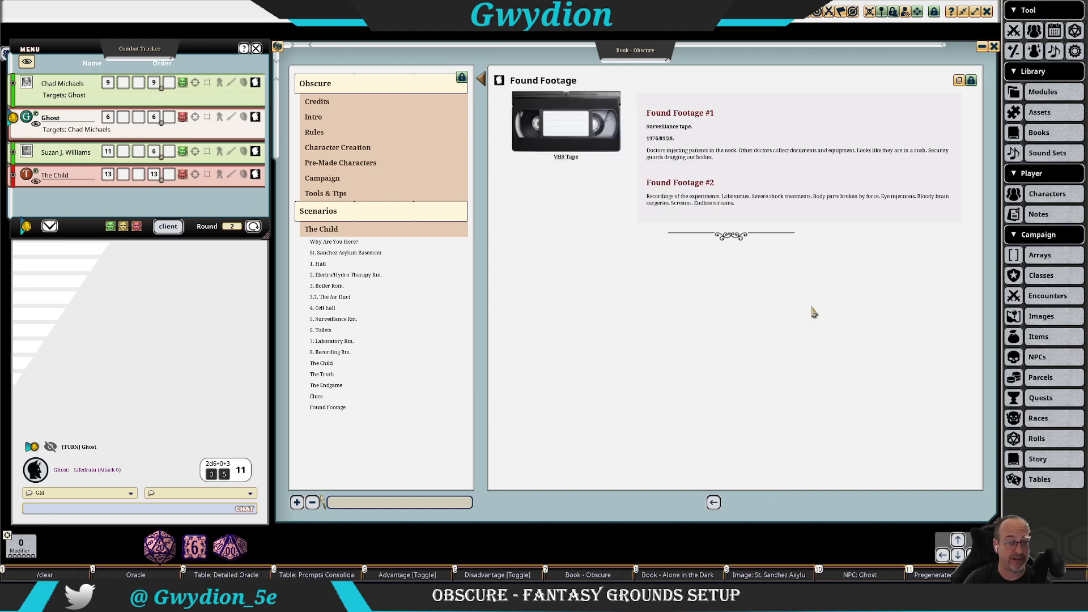
{"action": "left_click", "coordinate": [993, 47]}
{"action": "left_click", "coordinate": [651, 182]}
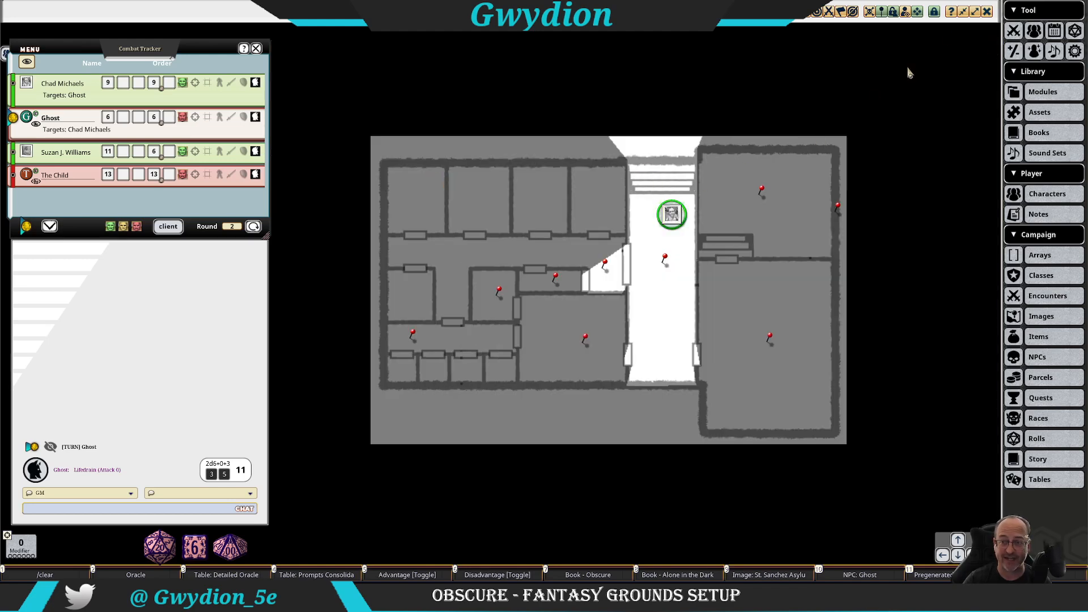
{"action": "left_click", "coordinate": [989, 15]}
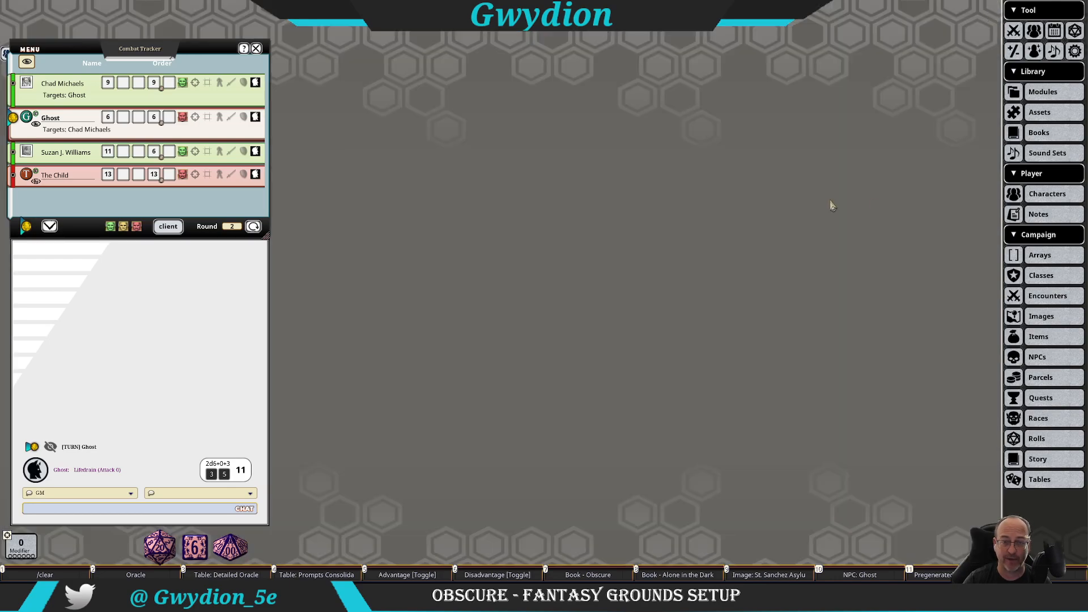
Step: Open the delivery guy's character sheet, and view the item groups beside it before closing the Items list
{"action": "left_click", "coordinate": [258, 84]}
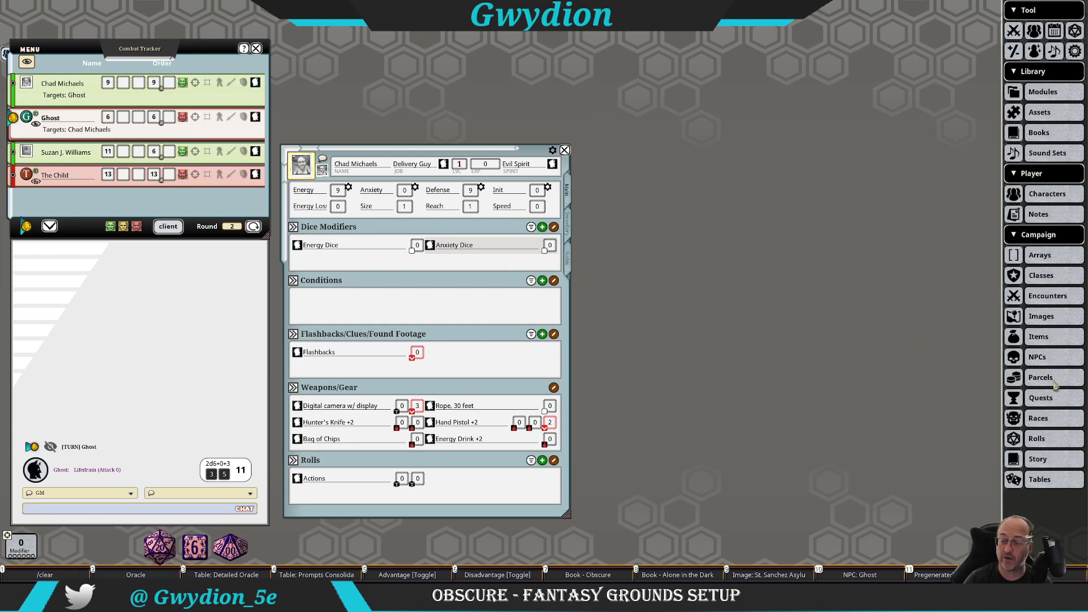
{"action": "left_click", "coordinate": [1048, 340]}
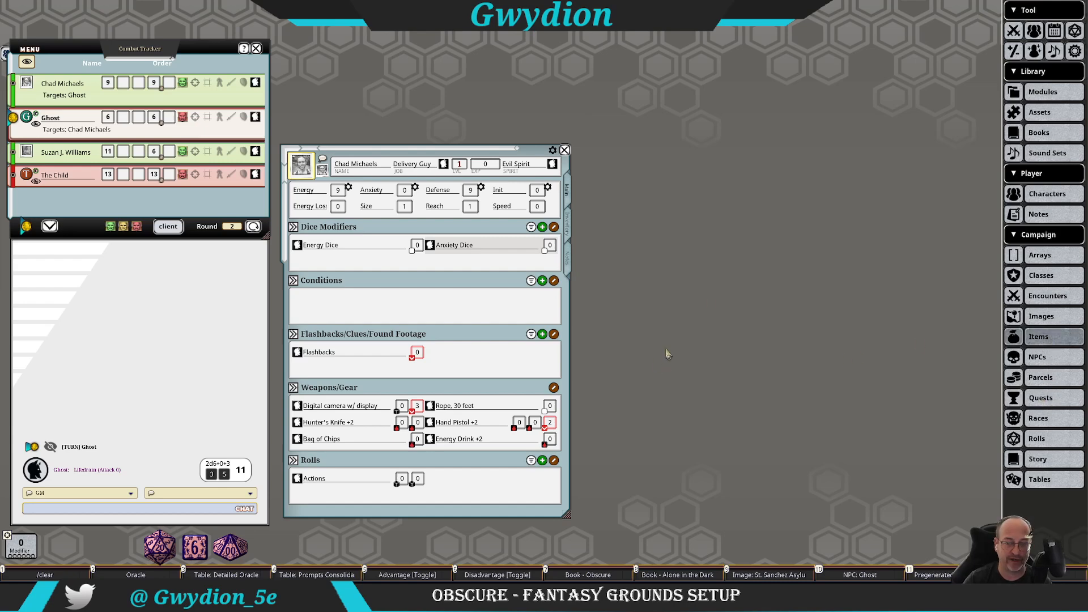
{"action": "left_click_drag", "start_coordinate": [565, 193], "coordinate": [743, 198]}
{"action": "left_click", "coordinate": [730, 208]}
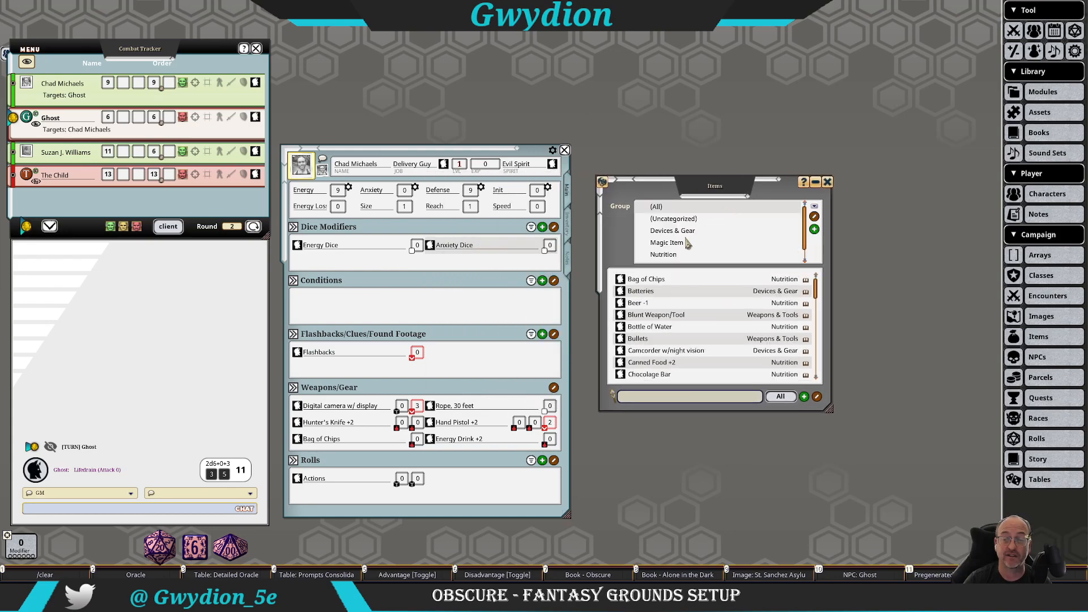
{"action": "left_click", "coordinate": [827, 182]}
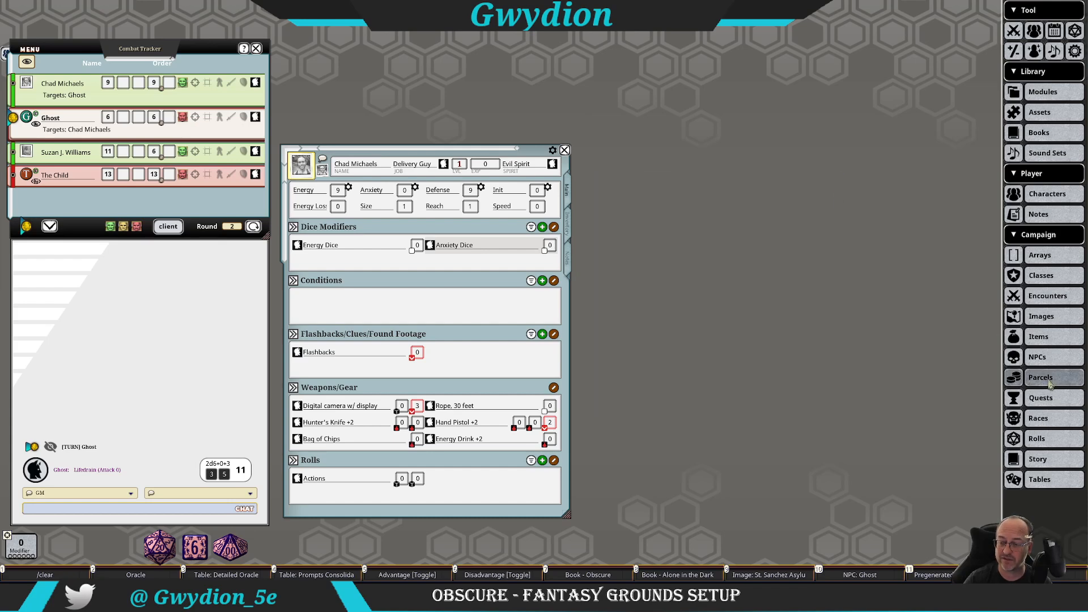
Step: View the available groups in the Parcels list beside the character sheet and close the list
{"action": "left_click_drag", "start_coordinate": [568, 180], "coordinate": [672, 181]}
{"action": "left_click", "coordinate": [672, 197]}
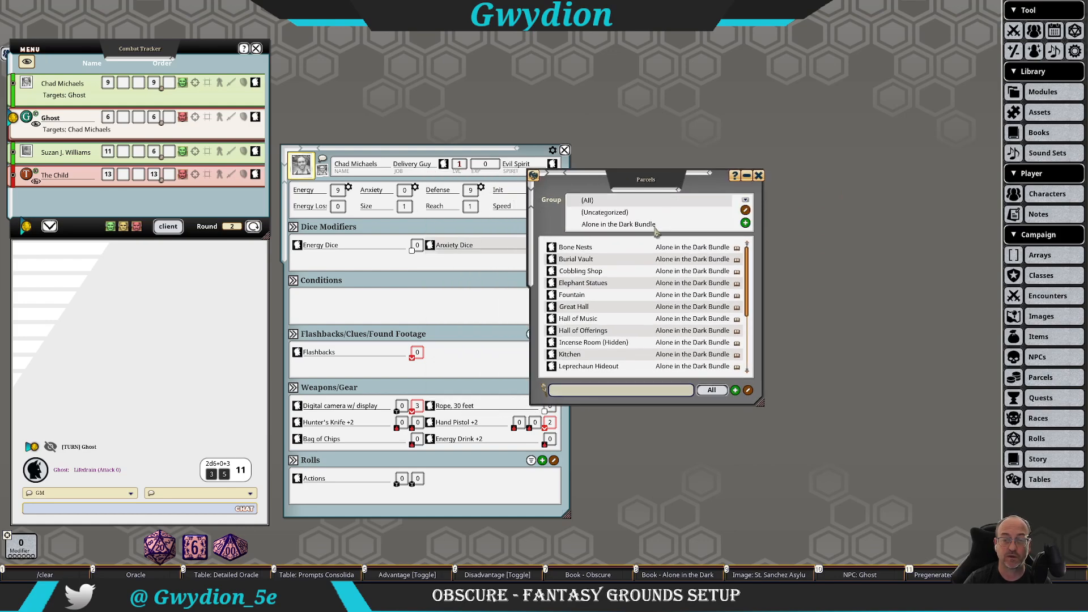
{"action": "left_click", "coordinate": [758, 176]}
Step: Open the Rolls list beside the character sheet, view its available groups, and close it
{"action": "left_click", "coordinate": [1041, 442]}
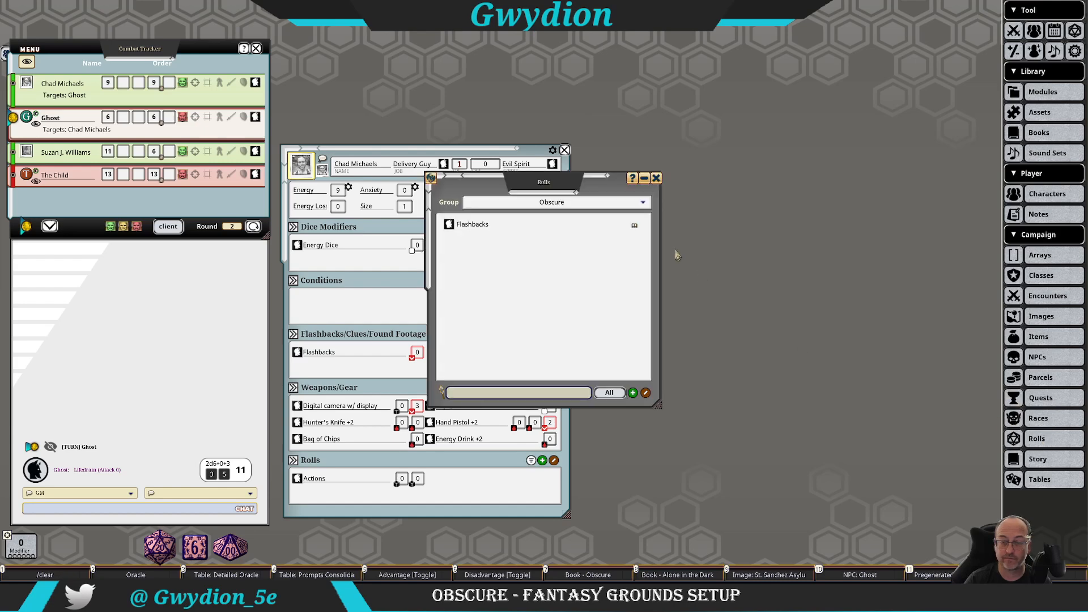
{"action": "left_click_drag", "start_coordinate": [588, 182], "coordinate": [729, 193]}
{"action": "left_click", "coordinate": [715, 216]}
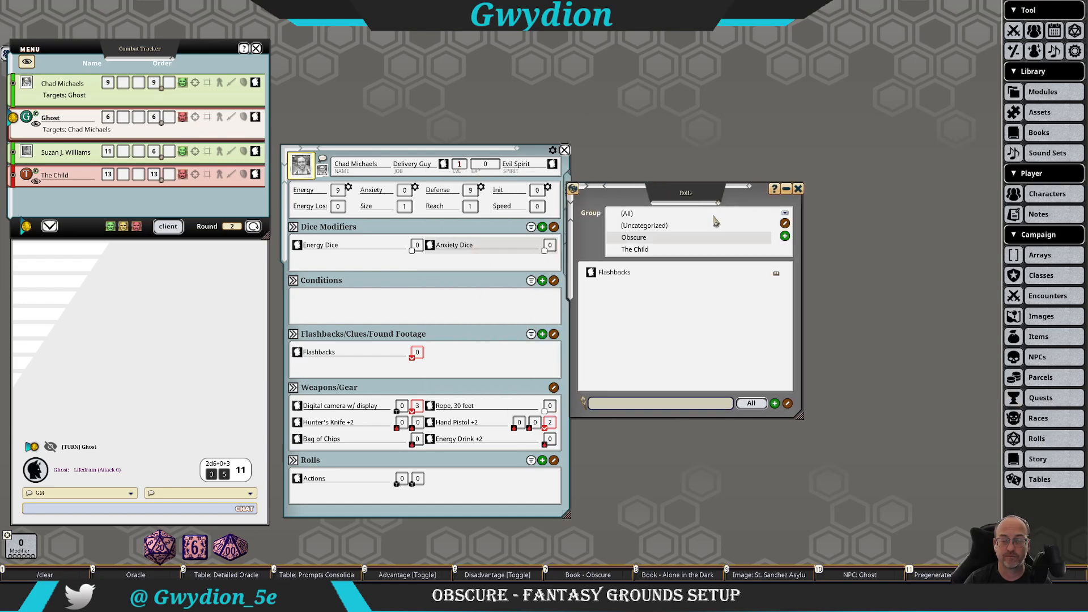
{"action": "left_click", "coordinate": [798, 188]}
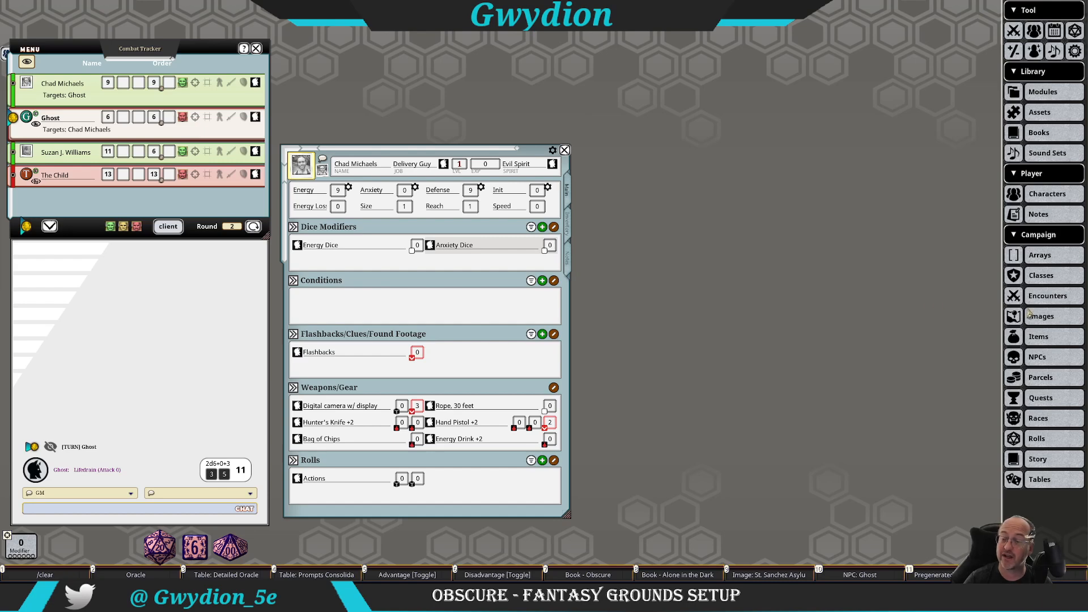
Step: Open the Items list beside the character sheet and filter it to the Devices & Gear group
{"action": "left_click", "coordinate": [1039, 337]}
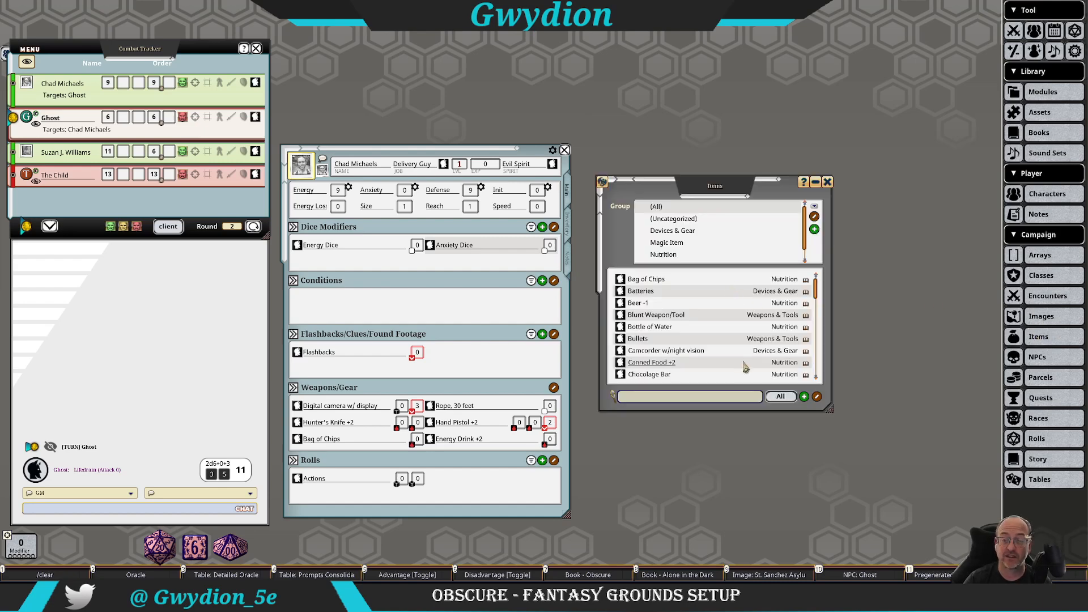
{"action": "left_click", "coordinate": [685, 211]}
{"action": "left_click", "coordinate": [727, 208]}
{"action": "left_click", "coordinate": [674, 219]}
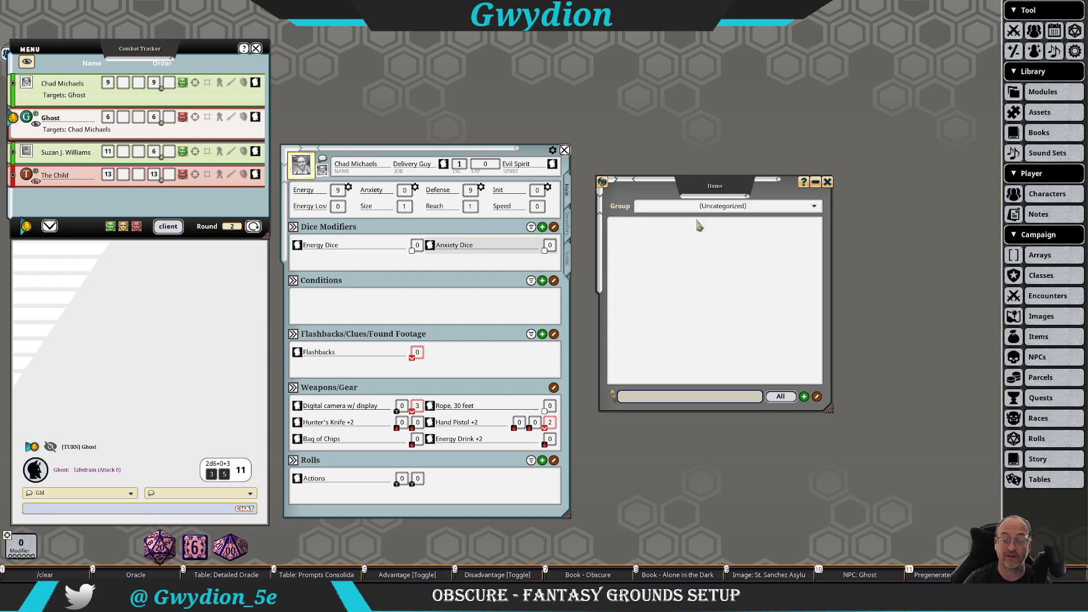
{"action": "left_click", "coordinate": [814, 208]}
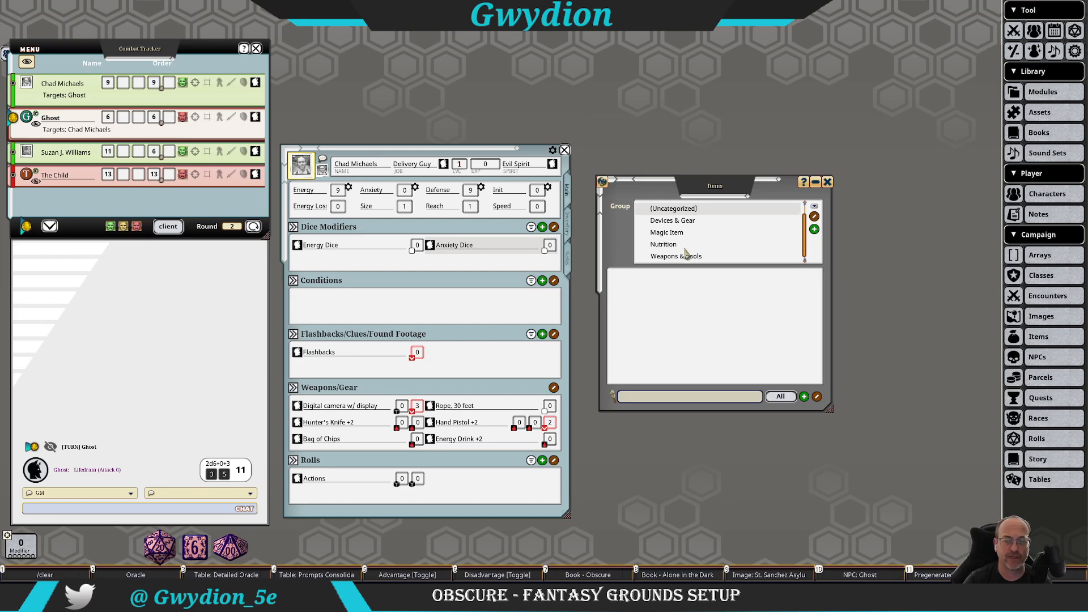
{"action": "left_click", "coordinate": [701, 221]}
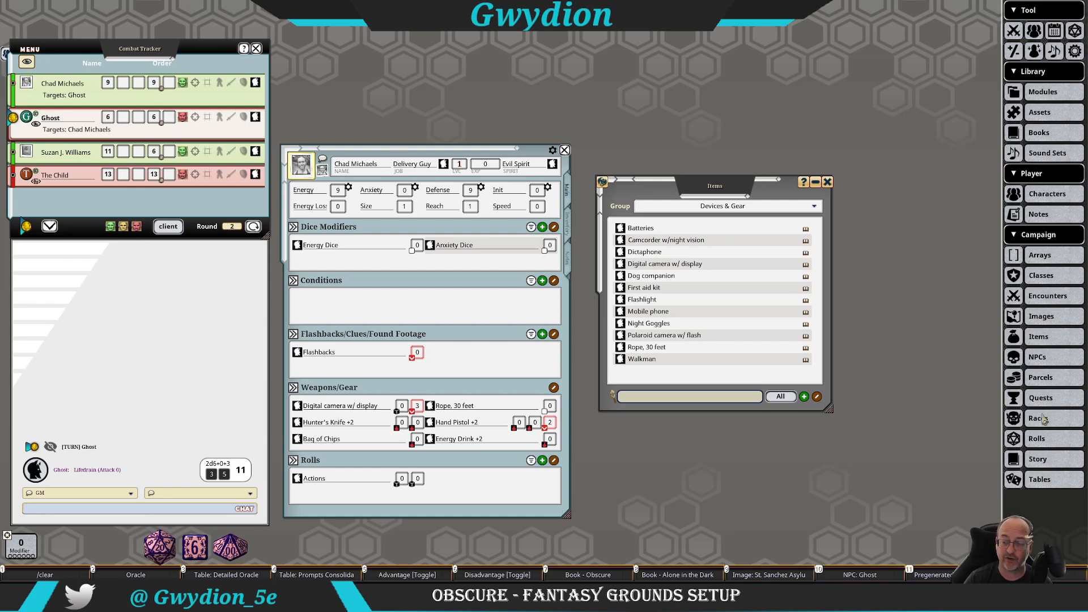
{"action": "left_click", "coordinate": [1036, 338]}
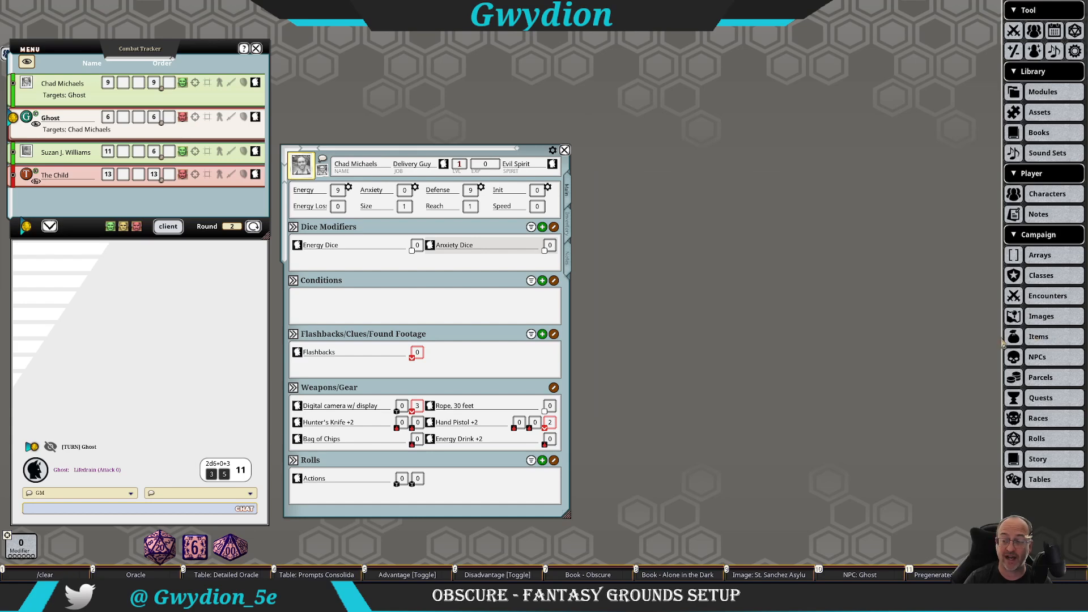
{"action": "left_click", "coordinate": [1033, 338]}
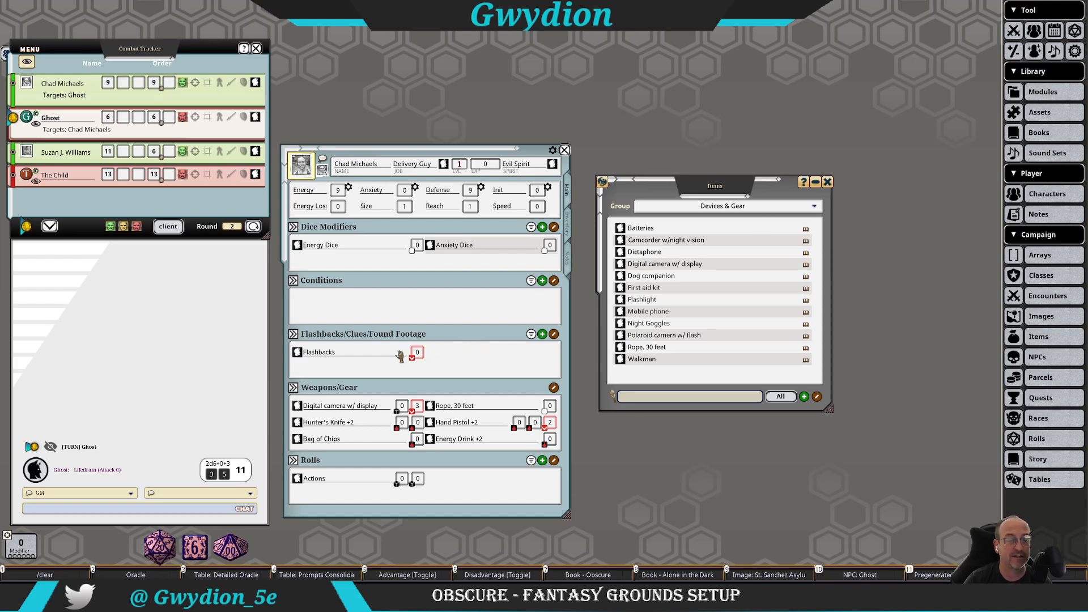
Step: View the Flashbacks entry from the character sheet, and close it along with the Items list
{"action": "left_click", "coordinate": [297, 353]}
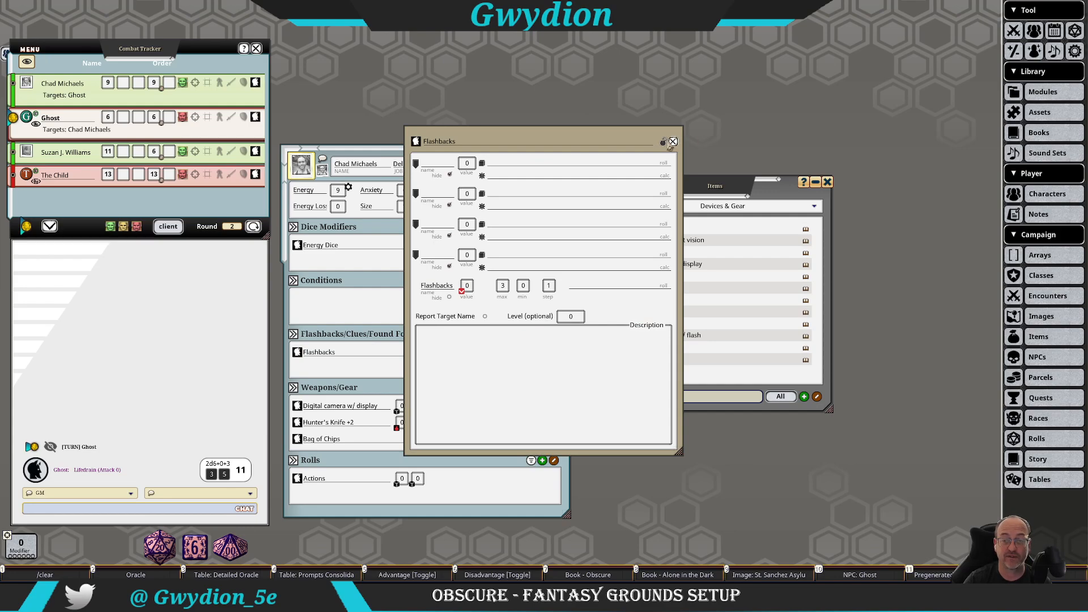
{"action": "left_click", "coordinate": [672, 142]}
{"action": "left_click", "coordinate": [827, 182]}
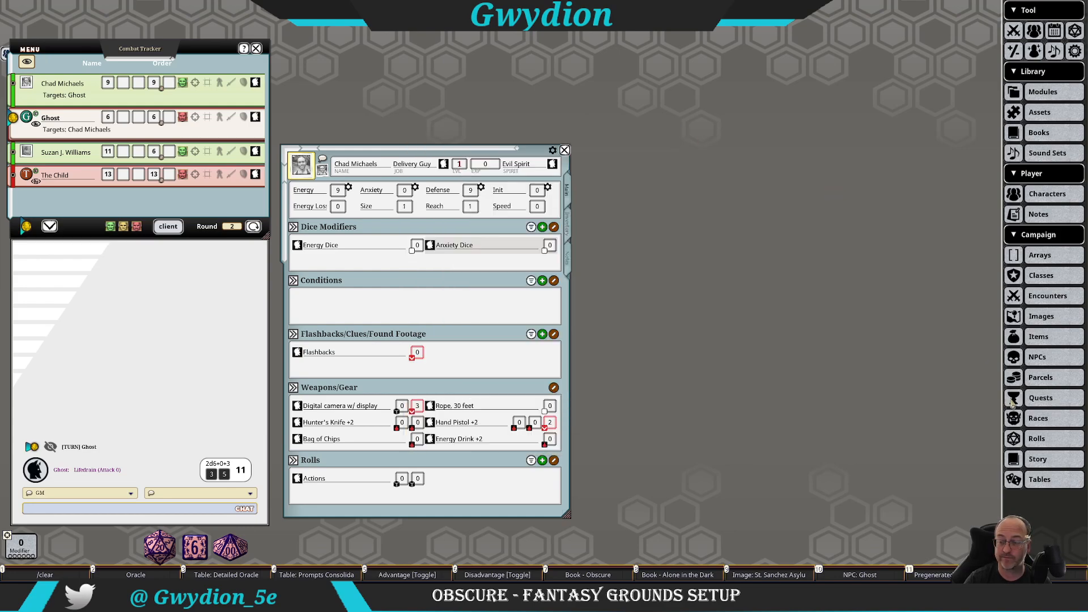
Step: Open the Rolls list and filter it to The Child group to view the scenario's clues and found footage
{"action": "left_click", "coordinate": [1036, 438]}
{"action": "left_click", "coordinate": [624, 213]}
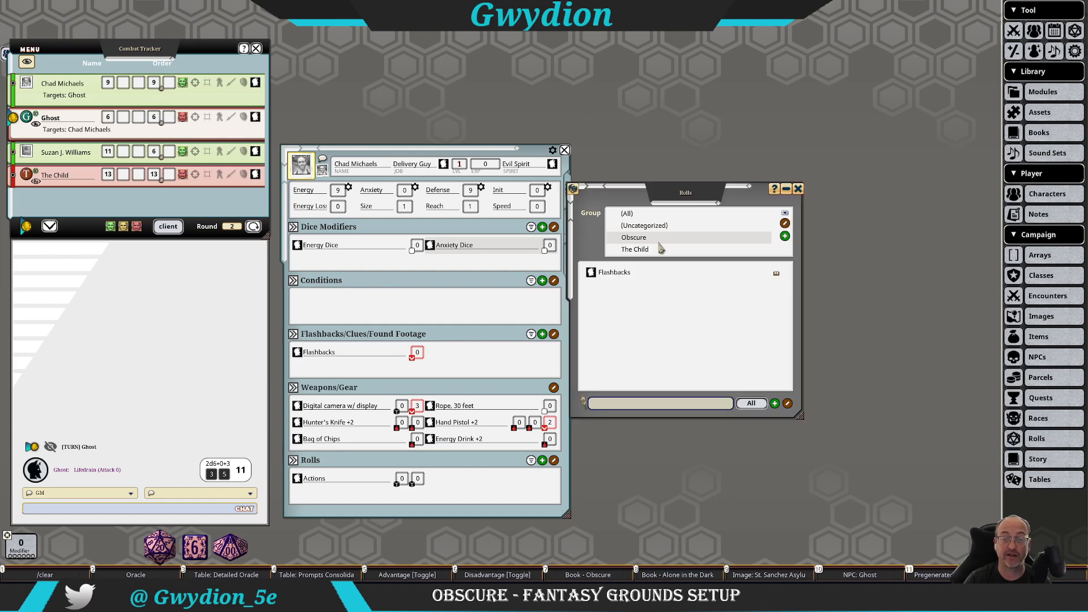
{"action": "left_click", "coordinate": [636, 250]}
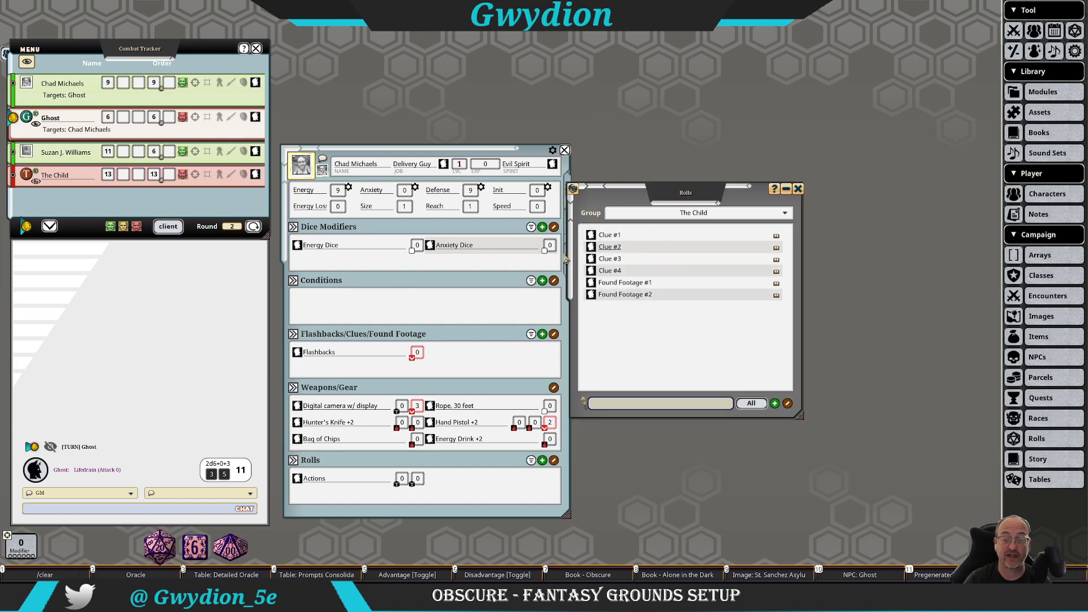
{"action": "left_click", "coordinate": [689, 216]}
{"action": "left_click", "coordinate": [643, 248]}
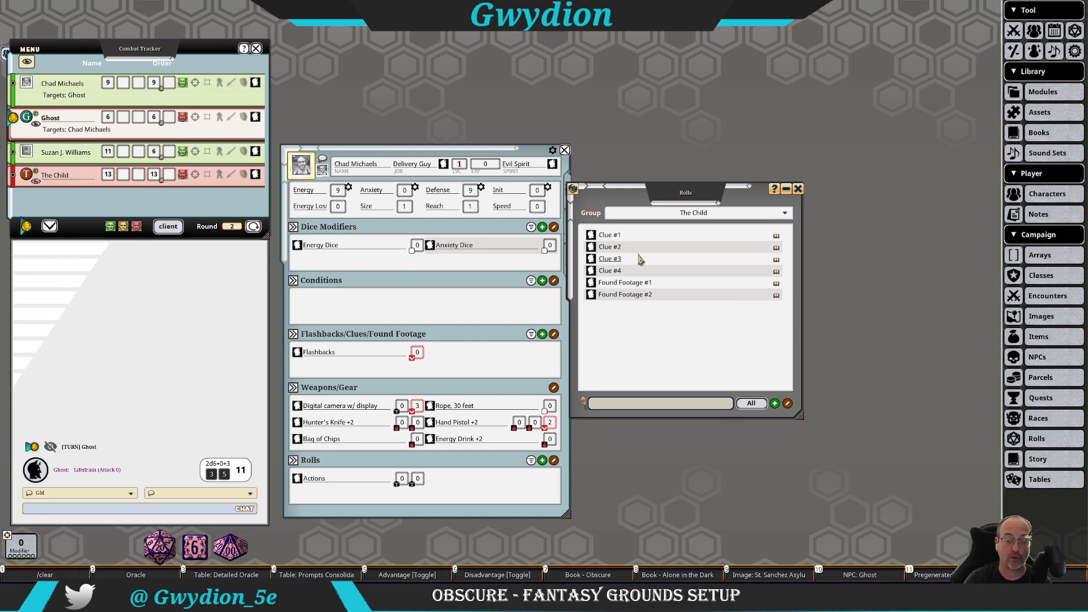
{"action": "left_click", "coordinate": [694, 215]}
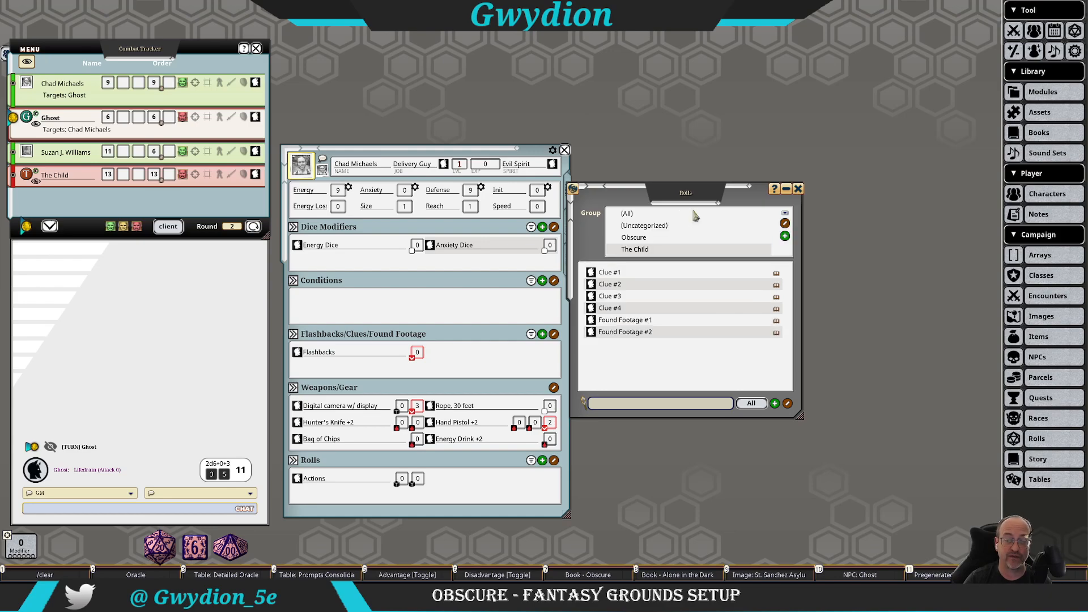
{"action": "left_click", "coordinate": [641, 251]}
Step: Add Clue #1 to the character's Flashbacks/Clues/Found Footage section, and view and close its description
{"action": "left_click_drag", "start_coordinate": [591, 237], "coordinate": [453, 354]}
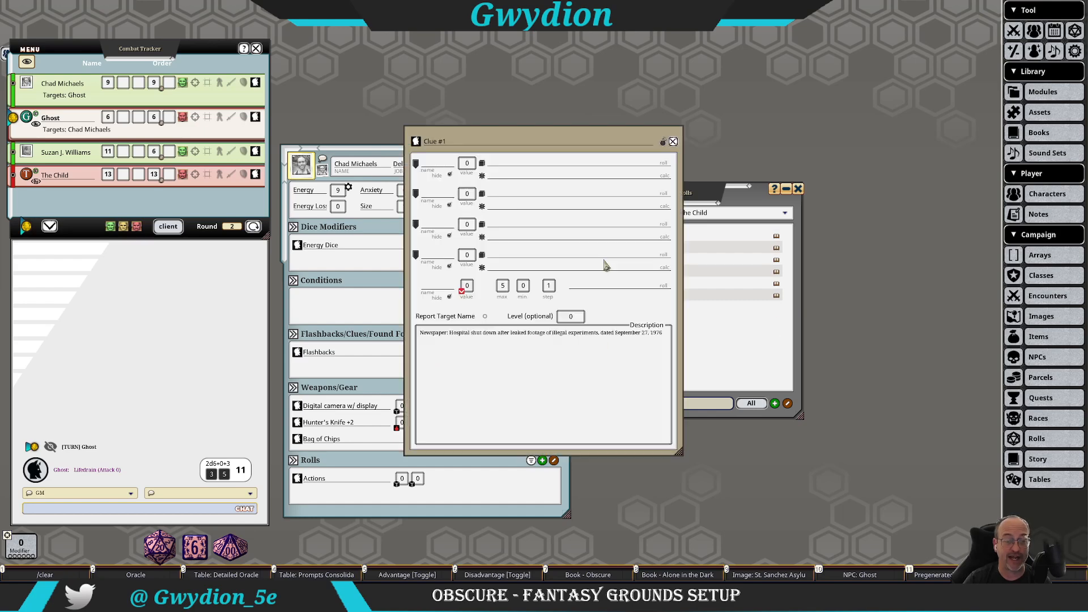
{"action": "left_click", "coordinate": [431, 353]}
{"action": "left_click", "coordinate": [672, 141]}
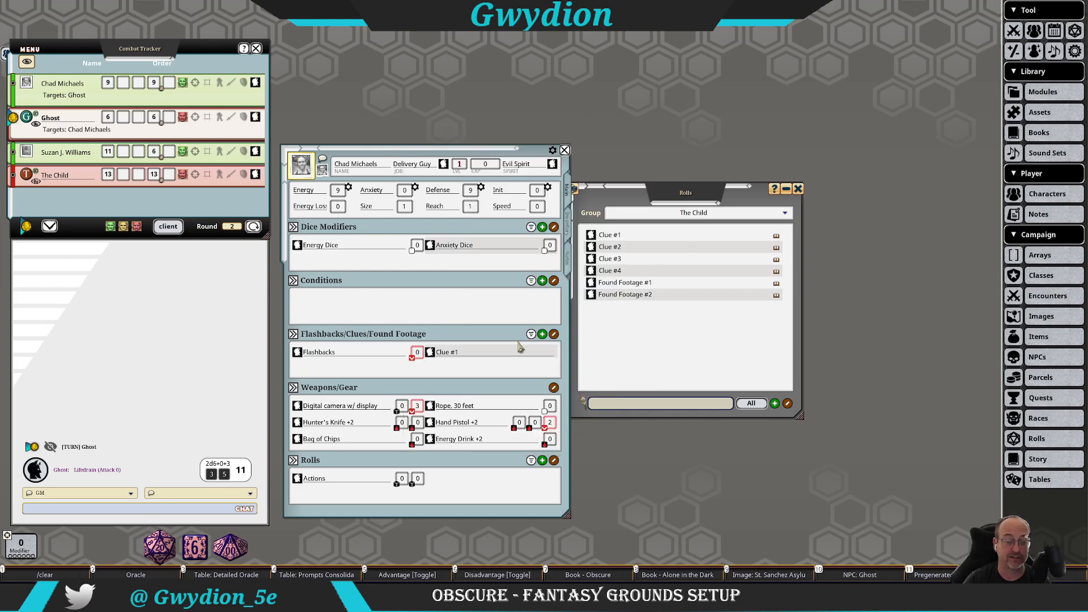
Step: Delete Clue #1 from the character sheet, and close the Rolls list and the sheet
{"action": "left_click", "coordinate": [555, 336]}
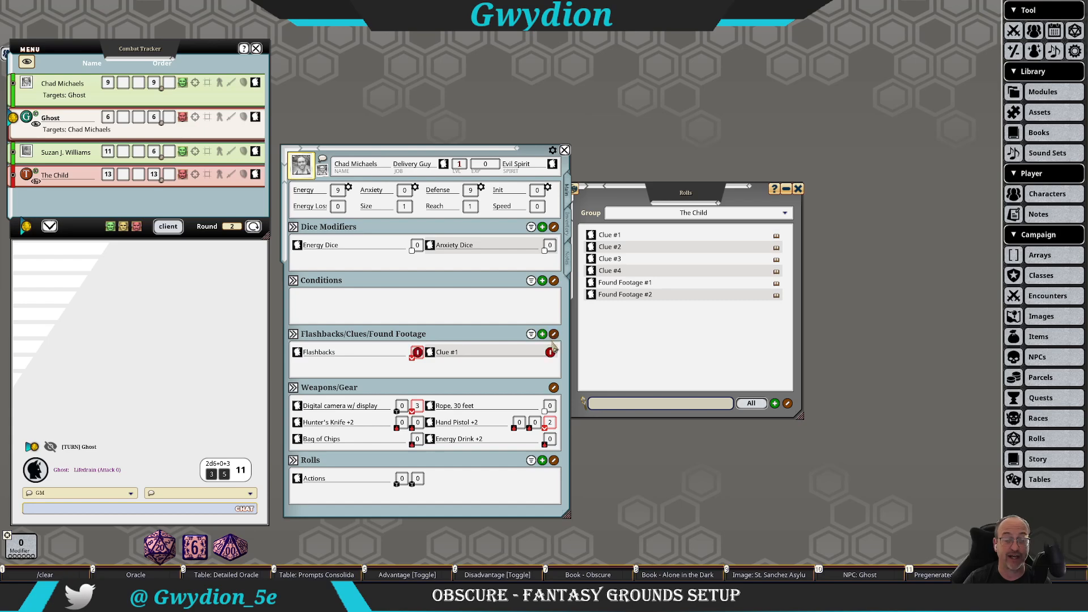
{"action": "left_click", "coordinate": [555, 352]}
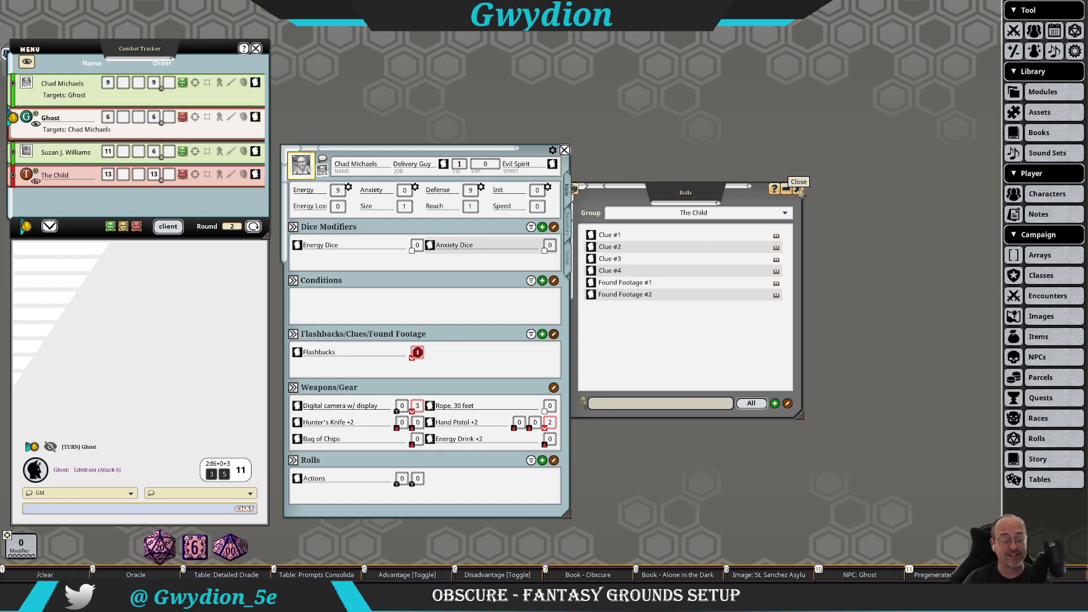
{"action": "left_click", "coordinate": [797, 189]}
{"action": "left_click", "coordinate": [564, 150]}
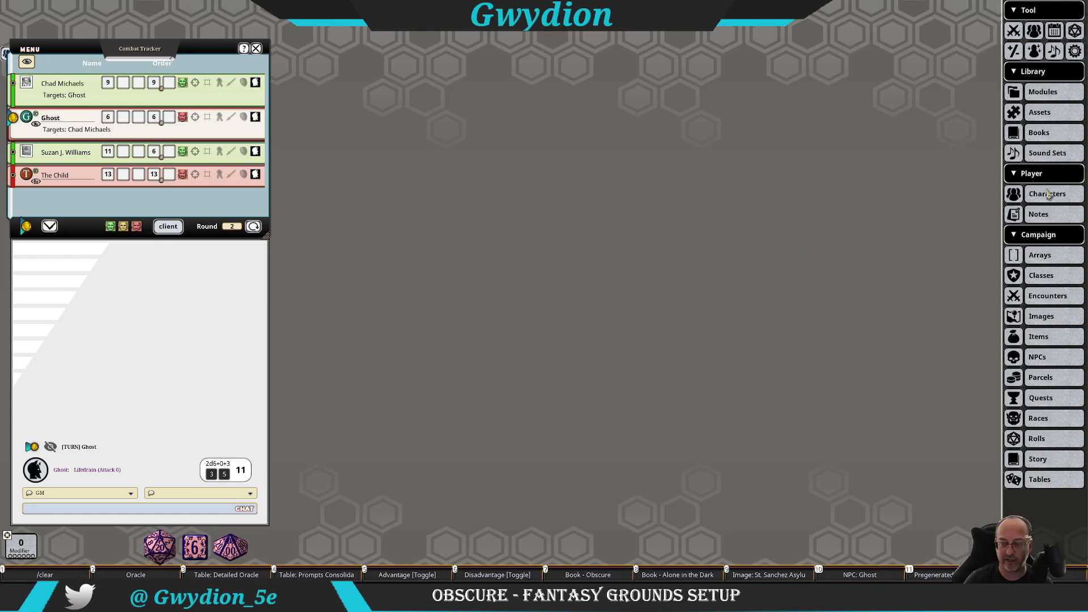
Step: Open the Alone in the Dark Bundle book from the modules and read the SoloDark Solo Gameplay and Oracle rules
{"action": "left_click", "coordinate": [1042, 98]}
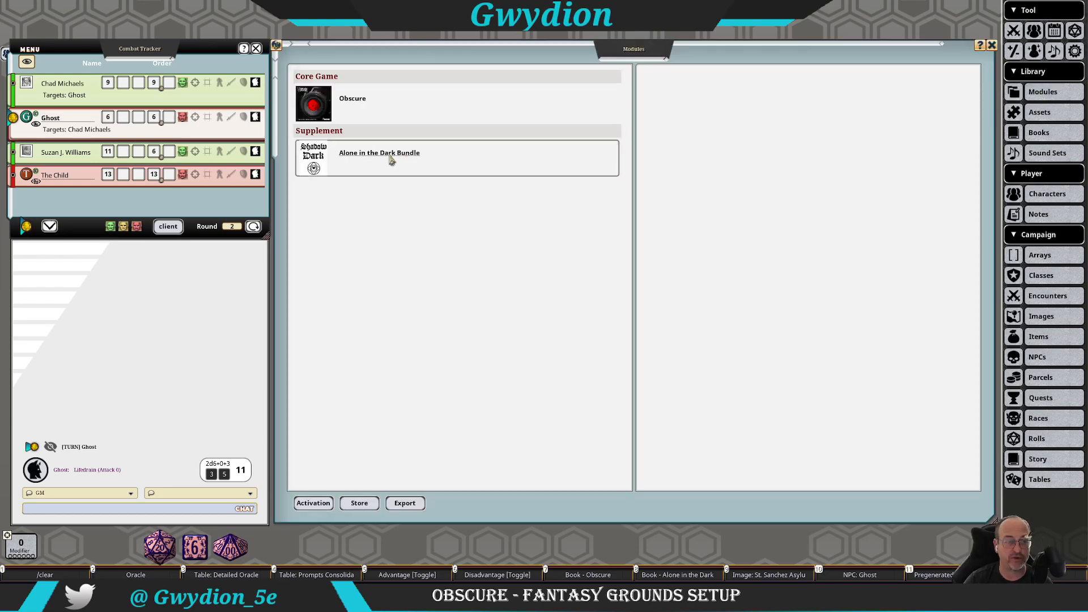
{"action": "left_click", "coordinate": [365, 158]}
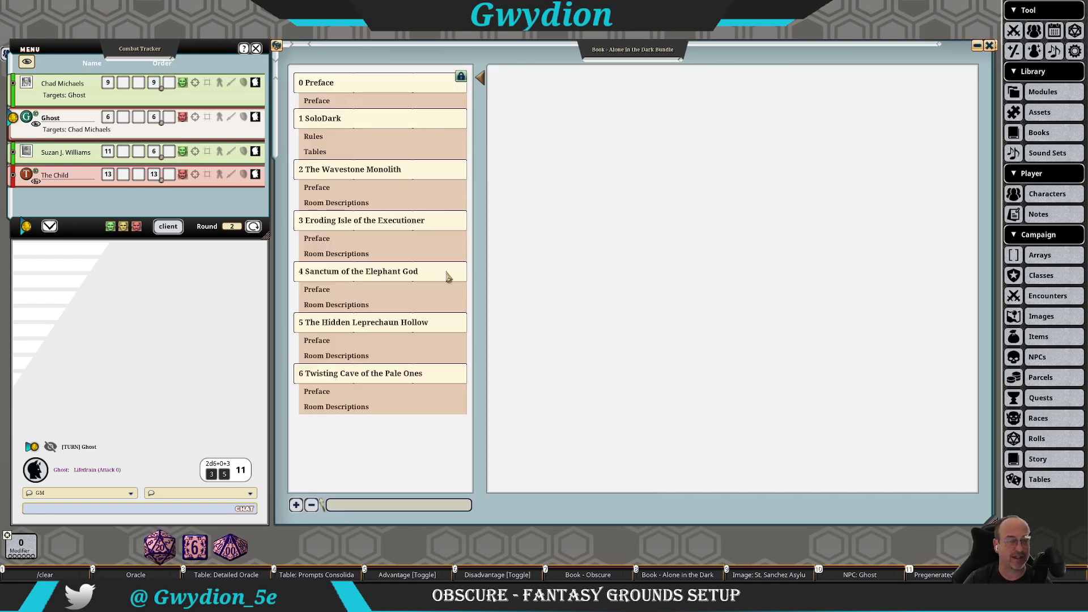
{"action": "left_click", "coordinate": [312, 137]}
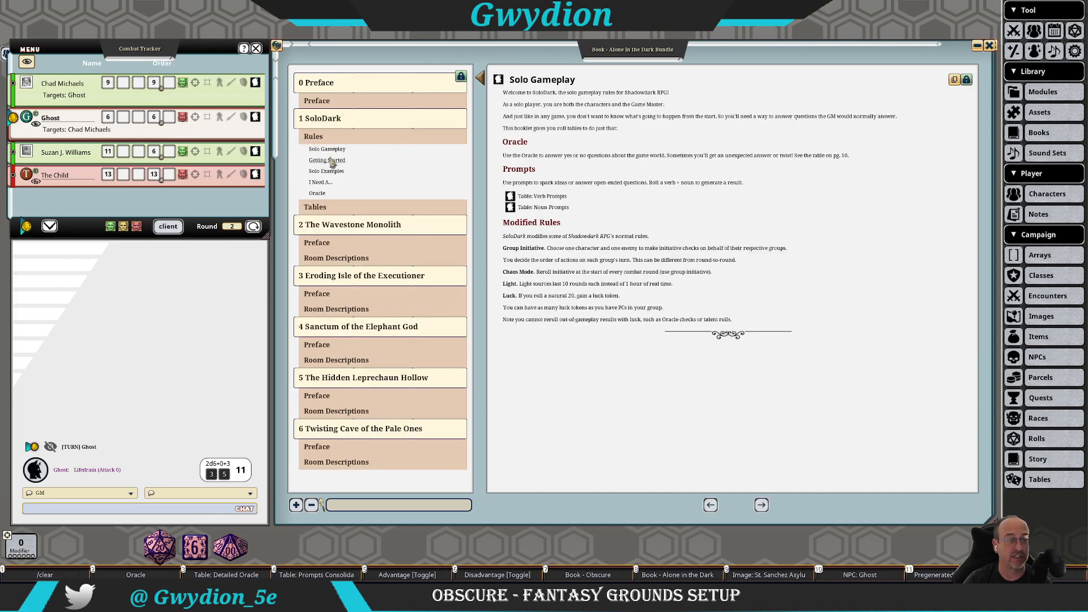
{"action": "left_click", "coordinate": [317, 193]}
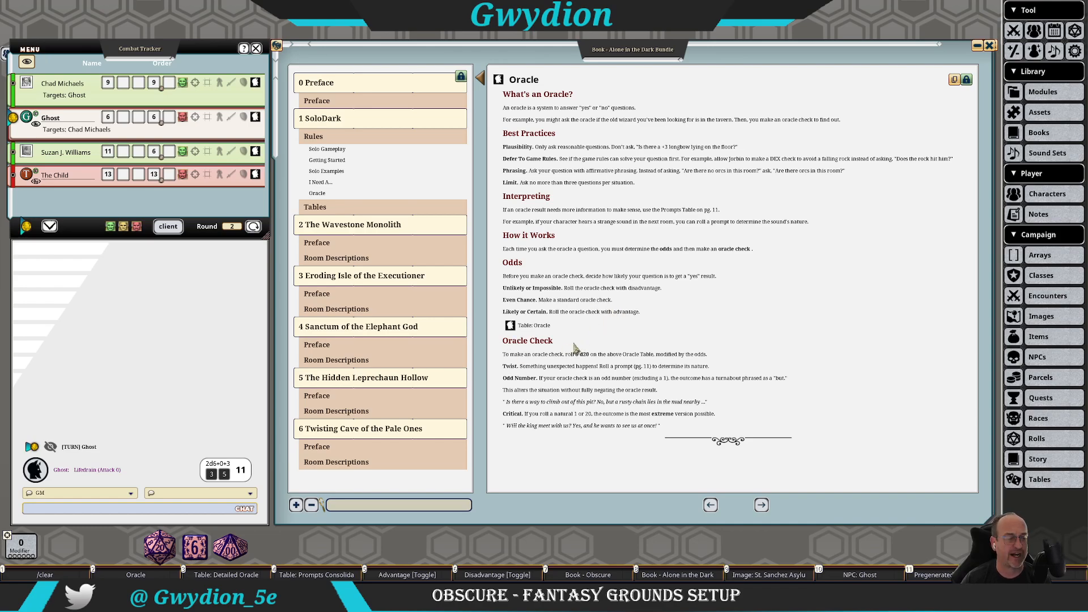
Step: View the Oracle table linked in the rules, and close the table, the book and the Modules window
{"action": "left_click", "coordinate": [510, 325]}
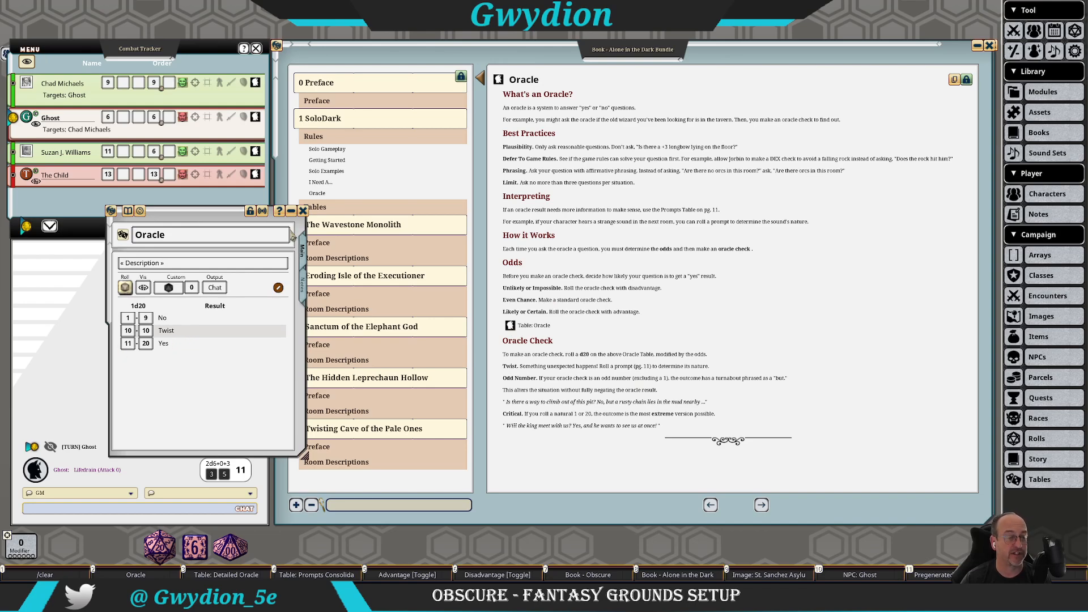
{"action": "left_click", "coordinate": [303, 211]}
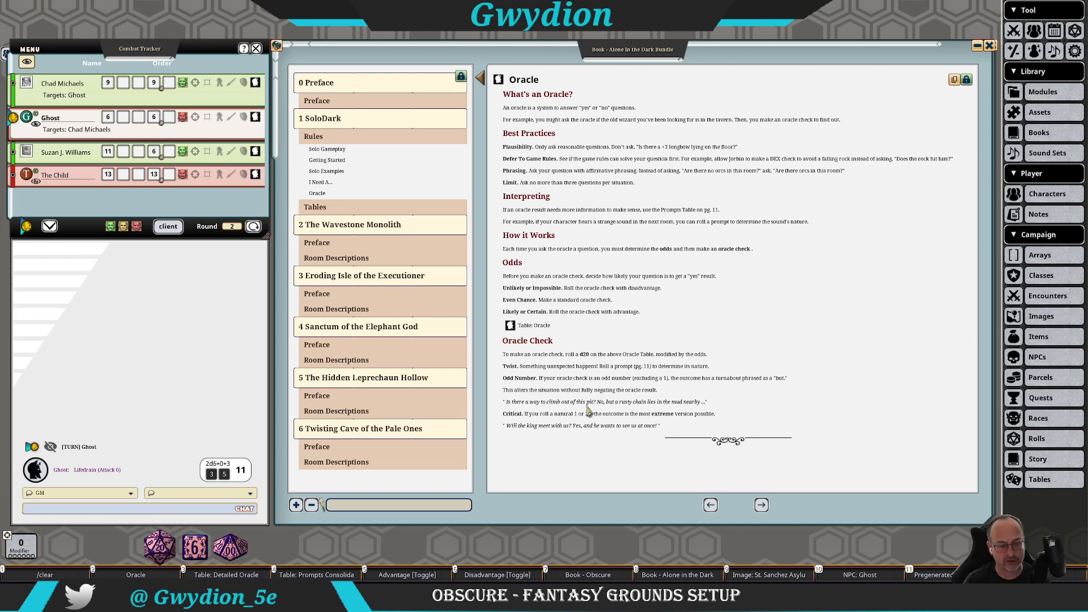
{"action": "left_click", "coordinate": [991, 46]}
{"action": "left_click", "coordinate": [990, 45]}
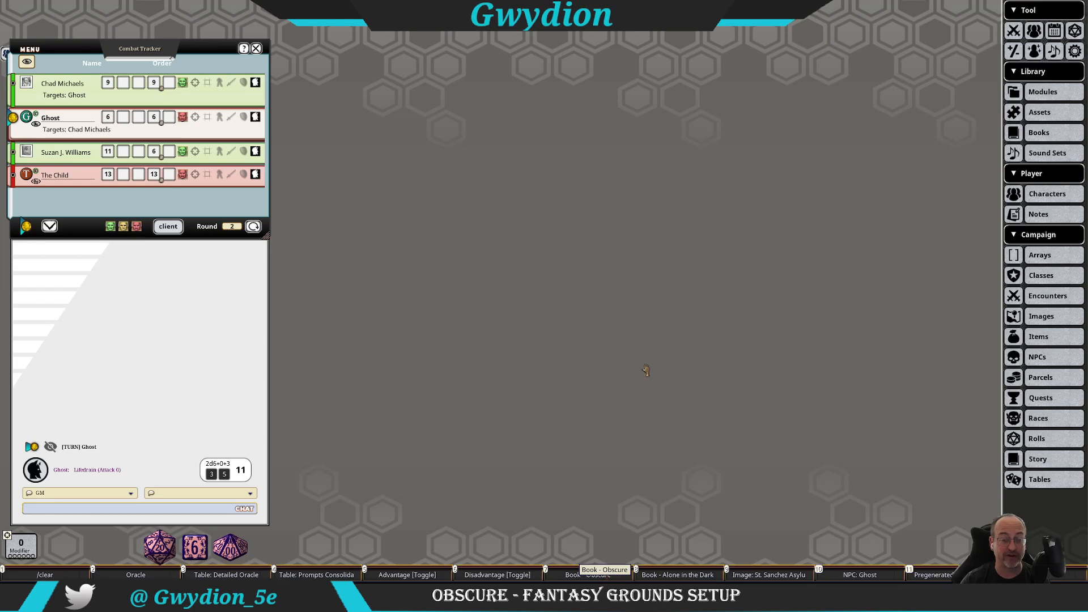
Step: Open the Obscure book and show the Cover page in its Credits section
{"action": "left_click", "coordinate": [606, 577]}
{"action": "left_click", "coordinate": [322, 103]}
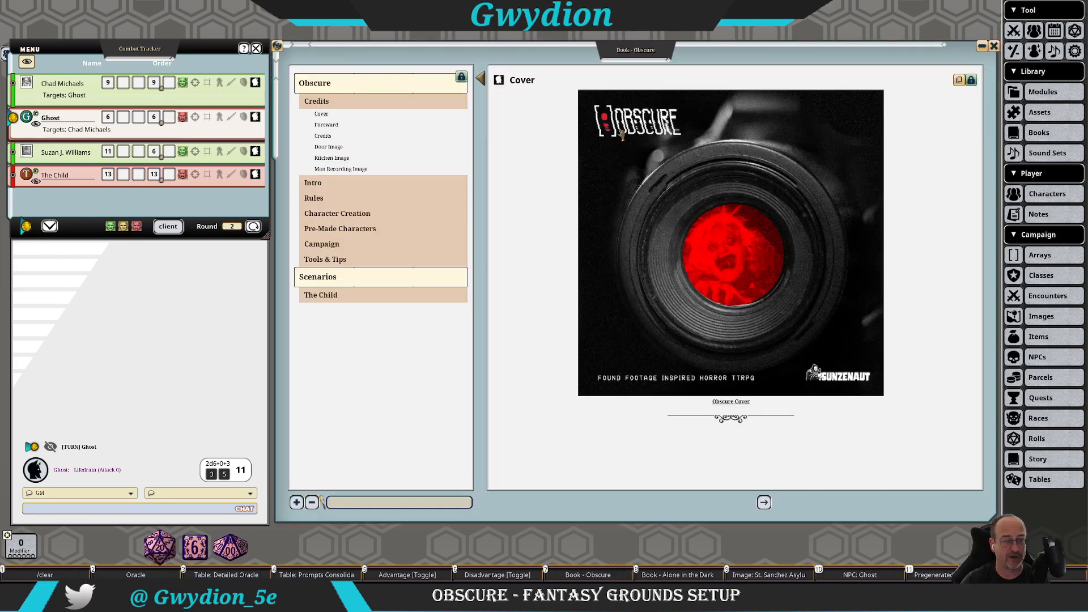